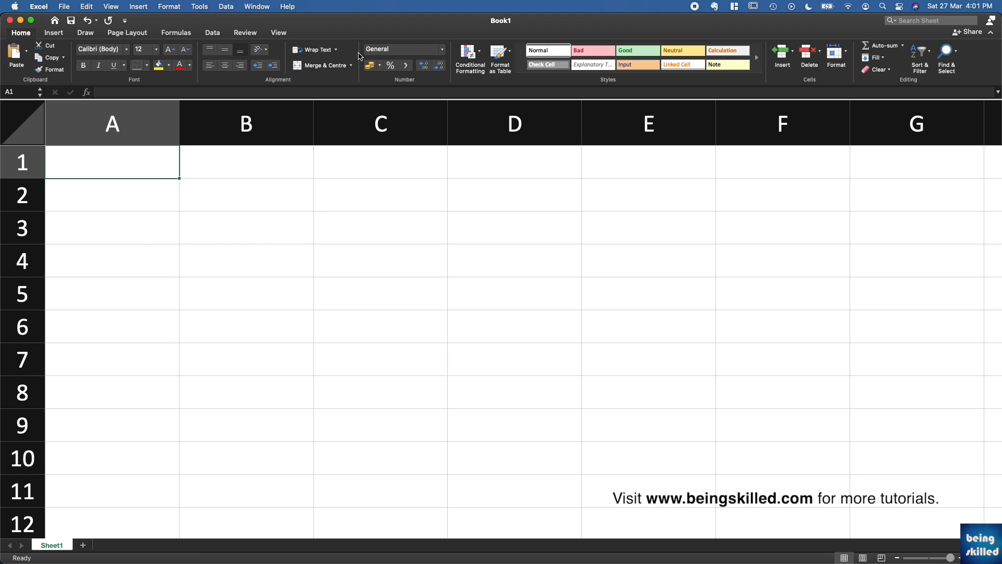
click(83, 5)
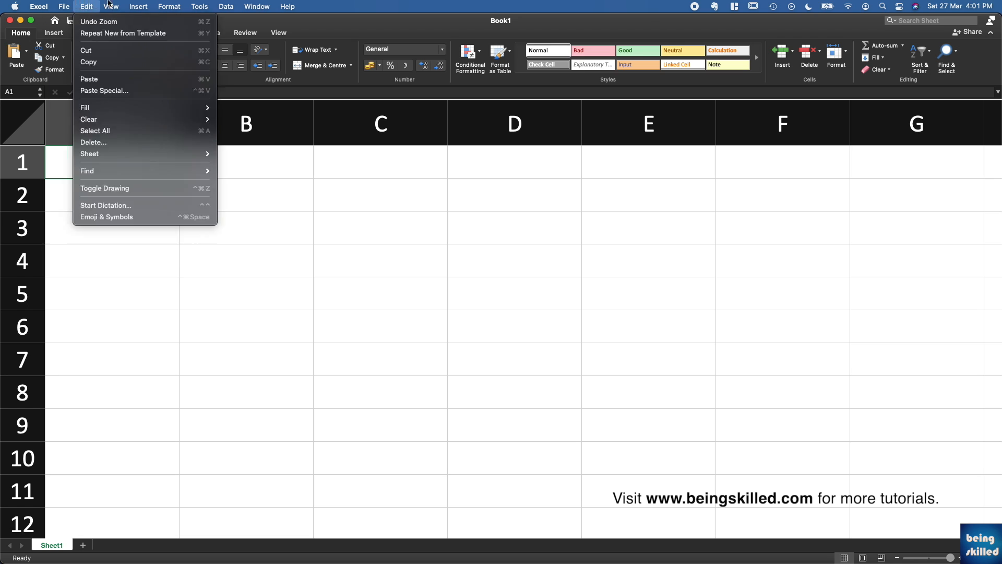
mouse_move(239, 4)
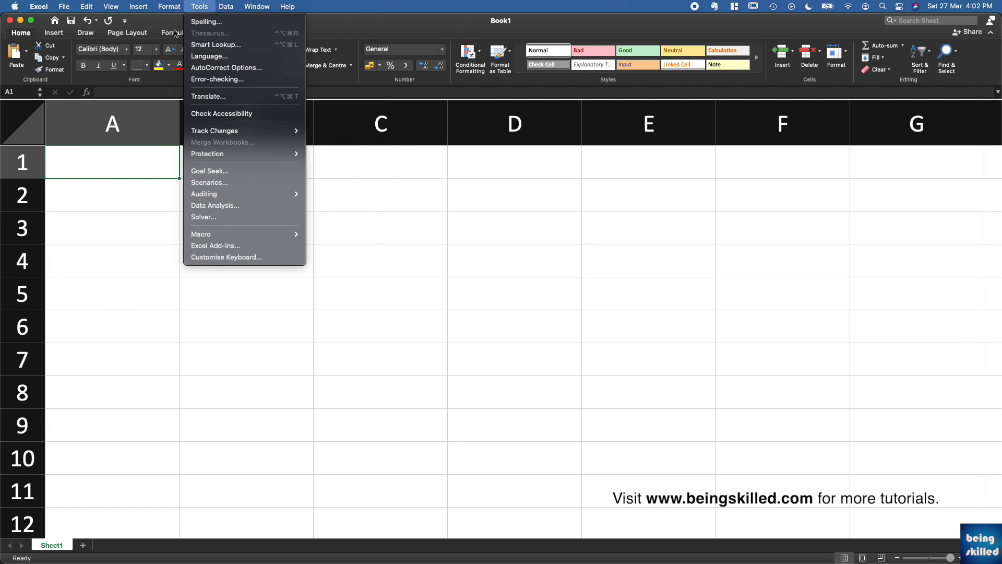
click(155, 27)
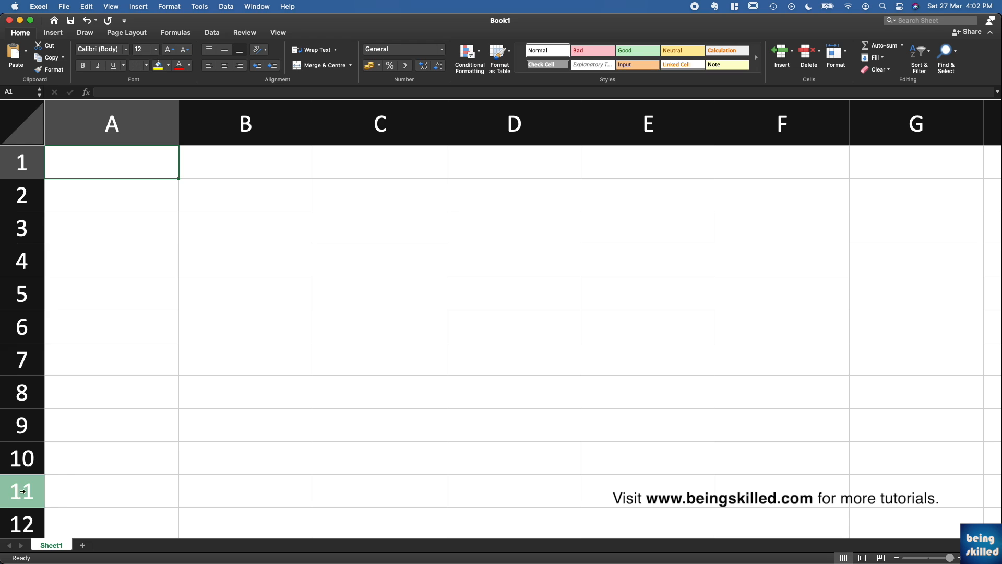
Select columns A to G and column C alone, followed by rows 1 to 11 and row 8 alone
drag(105, 125, 888, 123)
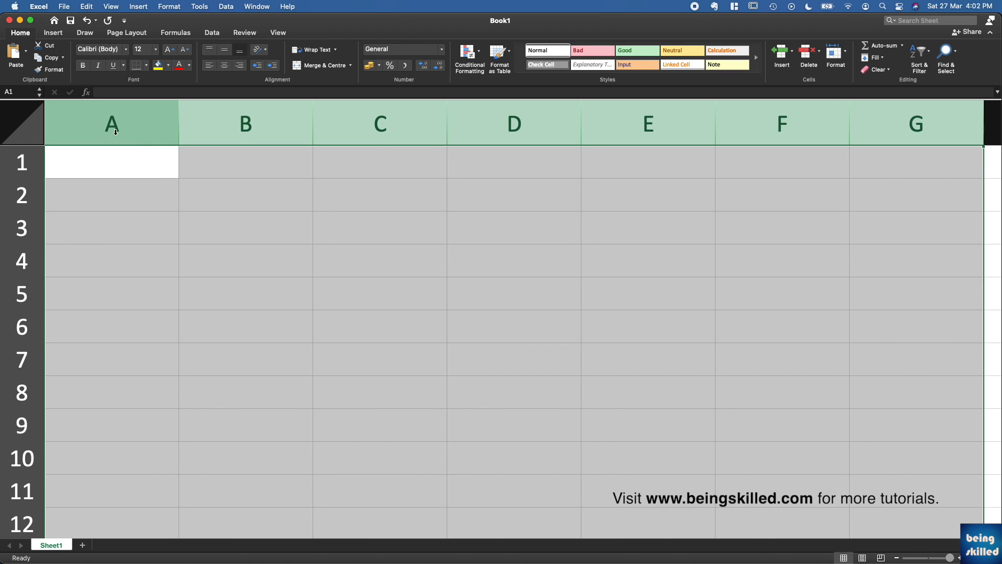
click(223, 119)
click(373, 123)
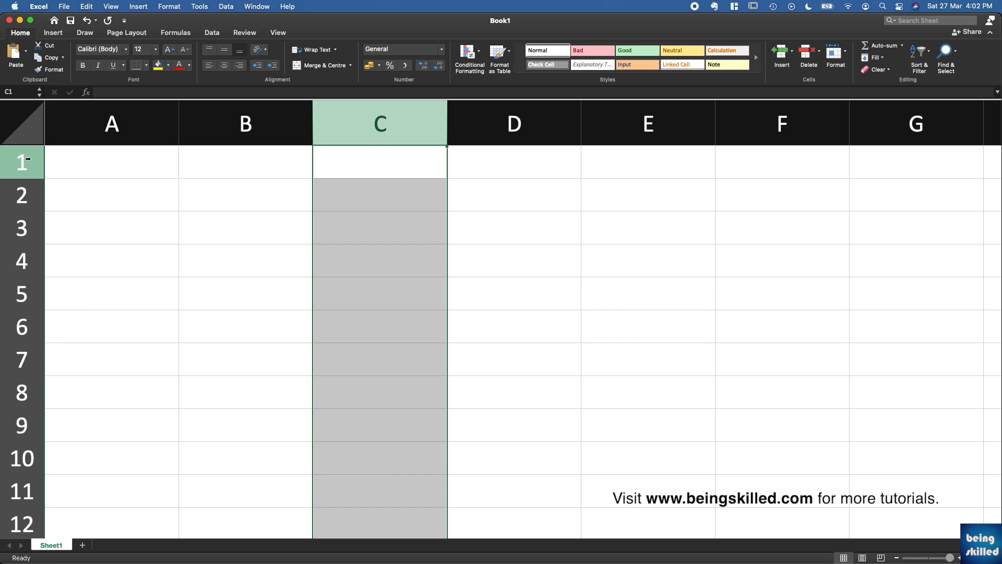
drag(24, 162, 26, 494)
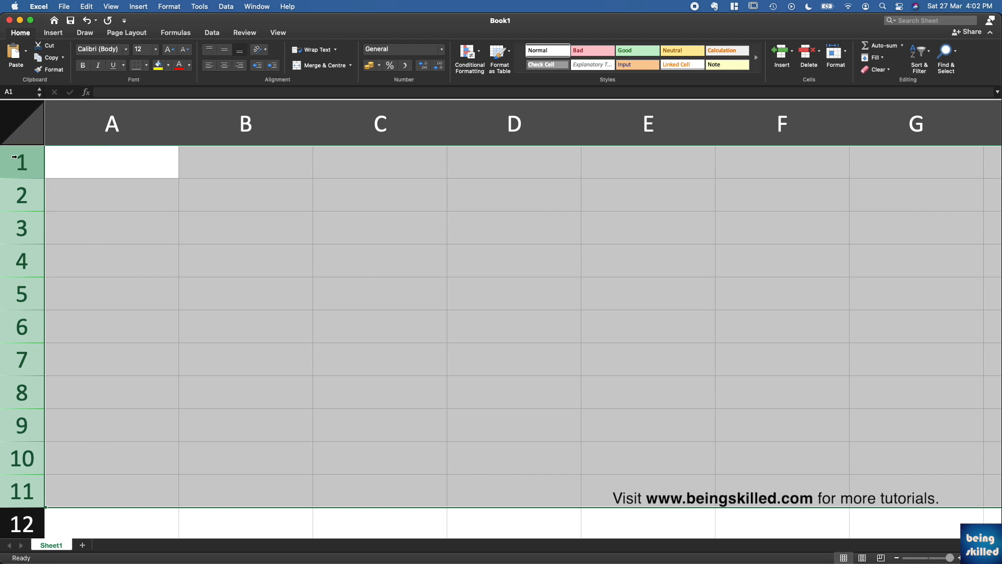
click(9, 396)
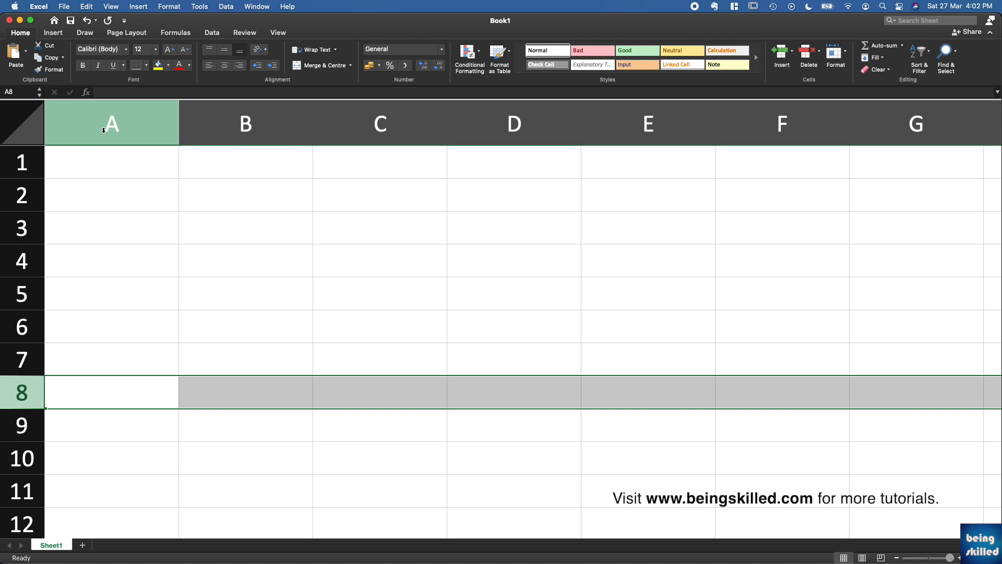
Enter B1 in cell B1 and B2 in cell B2
click(92, 156)
click(230, 164)
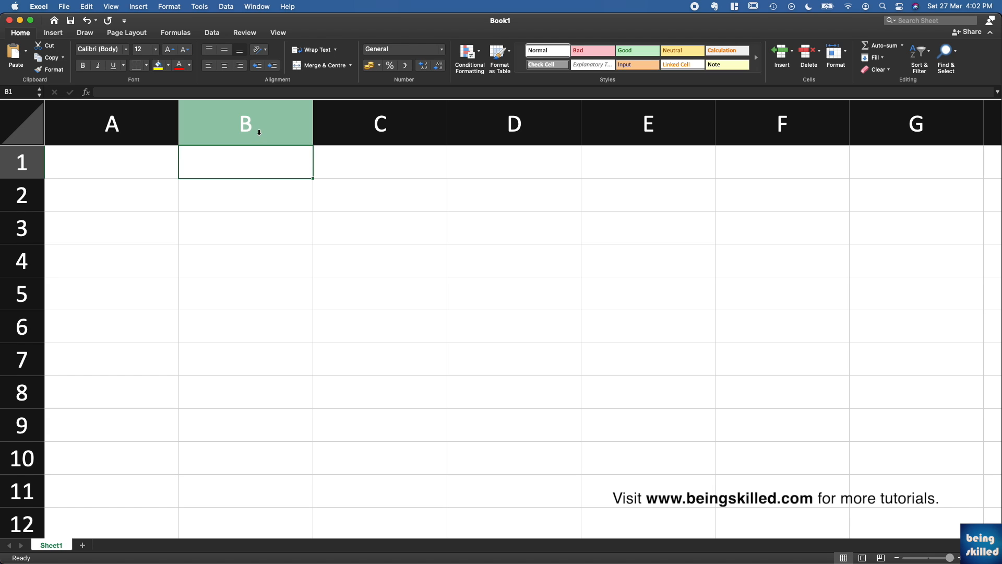
text(B1)
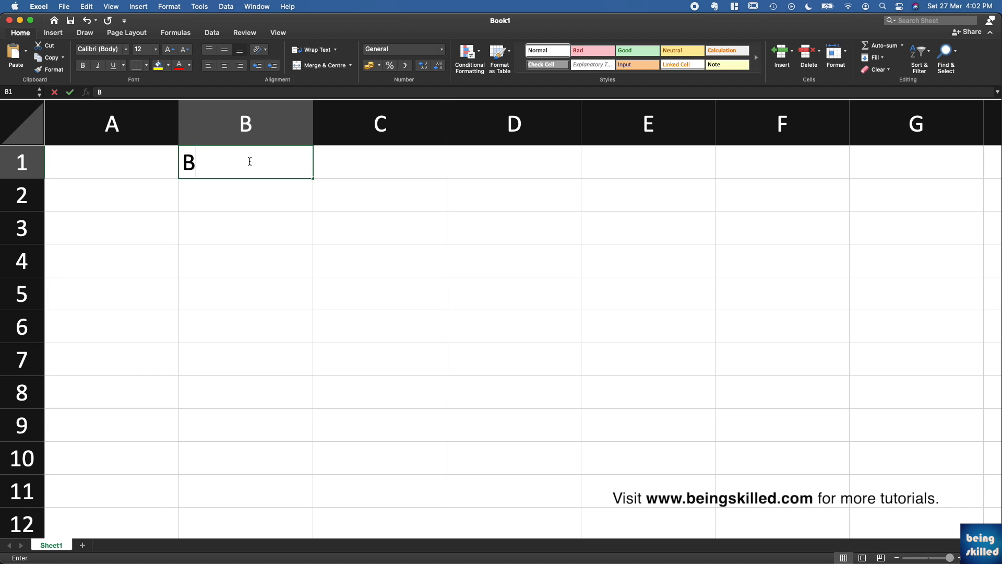
key(Return)
text(B1)
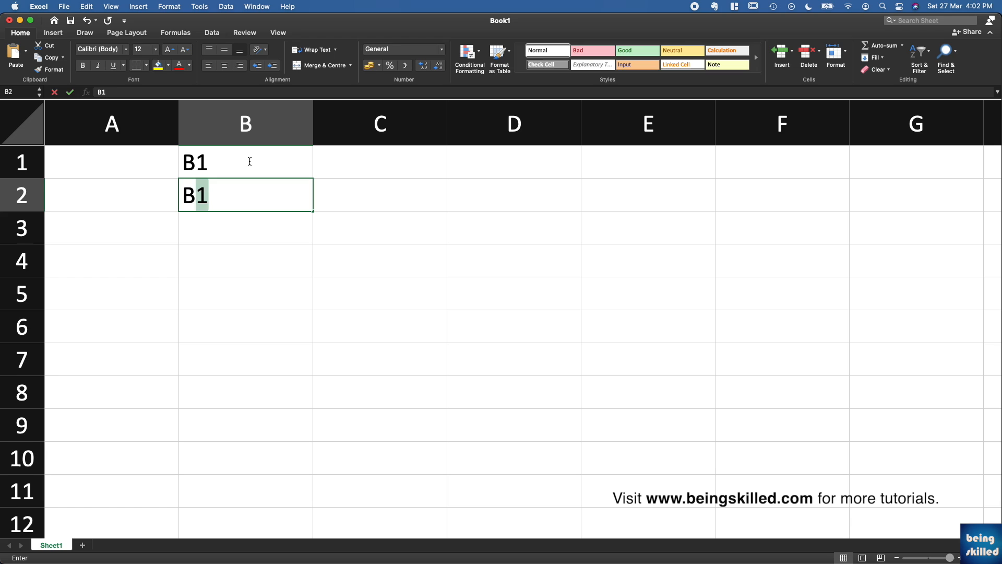
key(BackSpace)
text(2)
key(Return)
Clear the contents of cells B1 and B2
drag(237, 160, 253, 190)
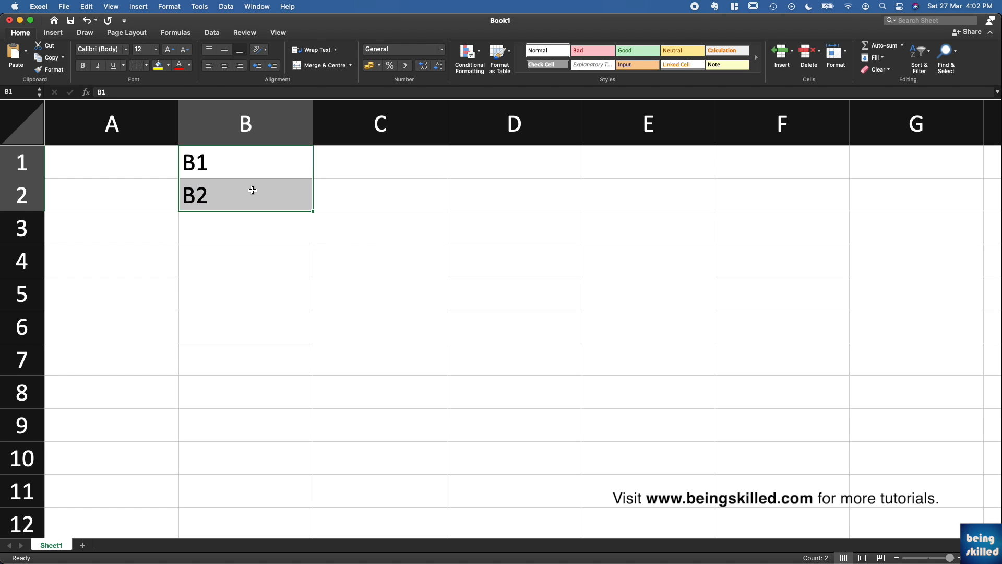
key(Delete)
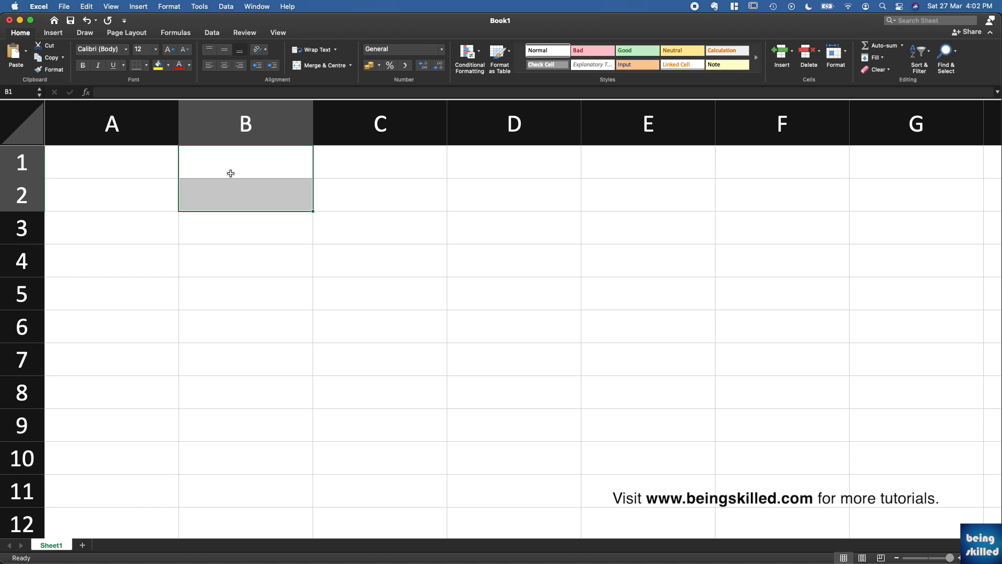
Add three new worksheets to the workbook
click(83, 546)
click(124, 545)
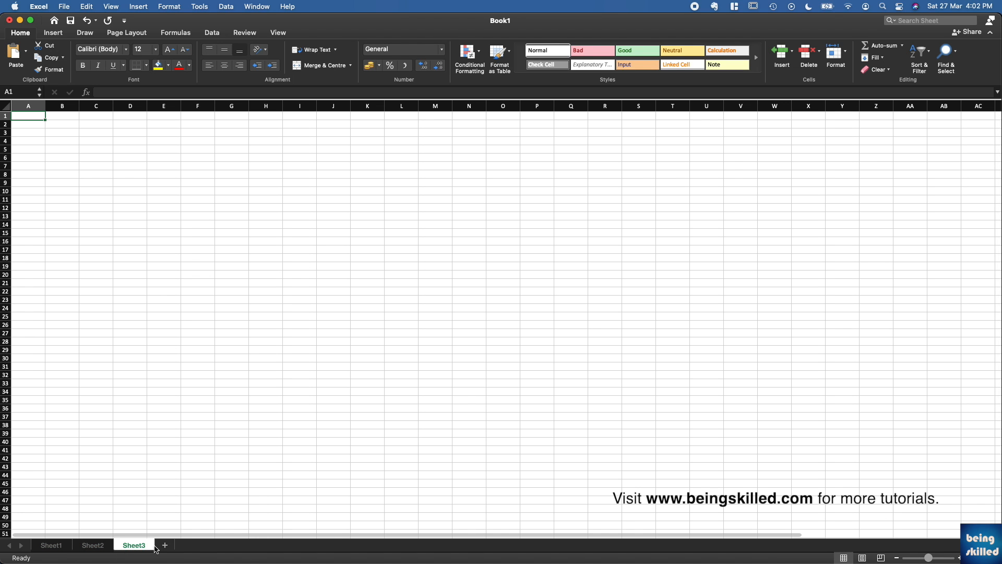
click(165, 545)
Look through Sheet1 to Sheet4 in turn, comparing Sheet1 with Sheet2
click(51, 547)
click(93, 546)
click(134, 546)
click(175, 546)
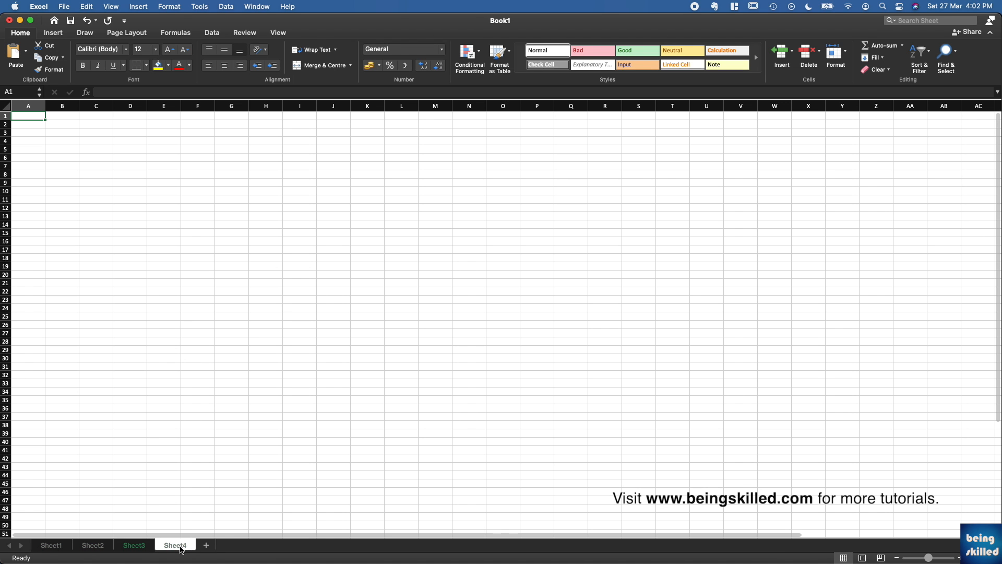
click(56, 545)
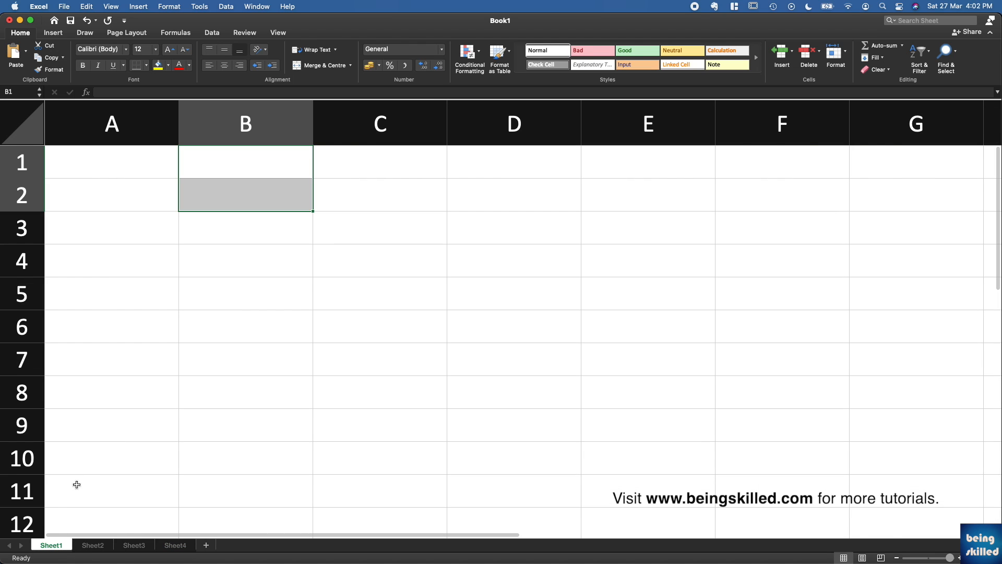
click(88, 546)
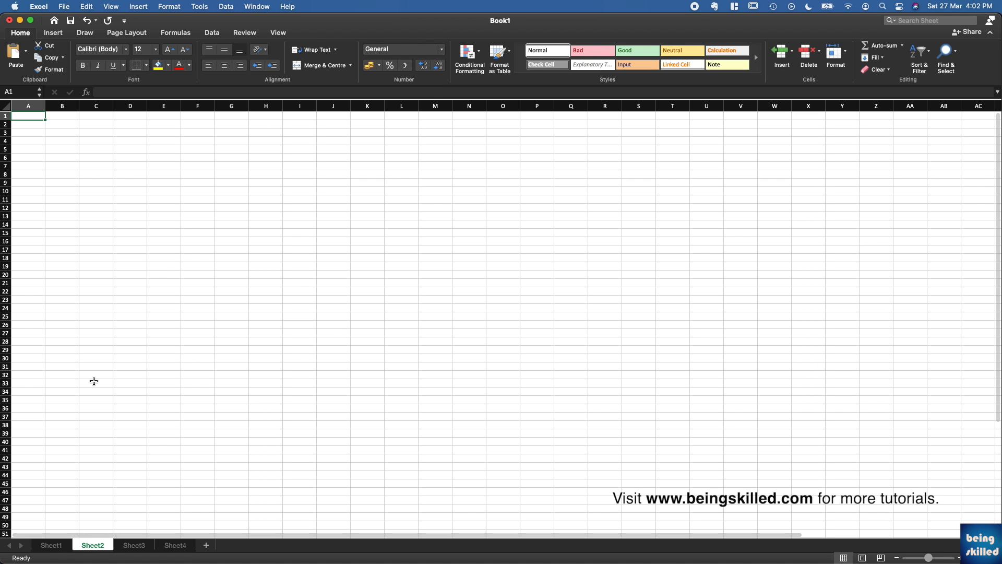
click(57, 545)
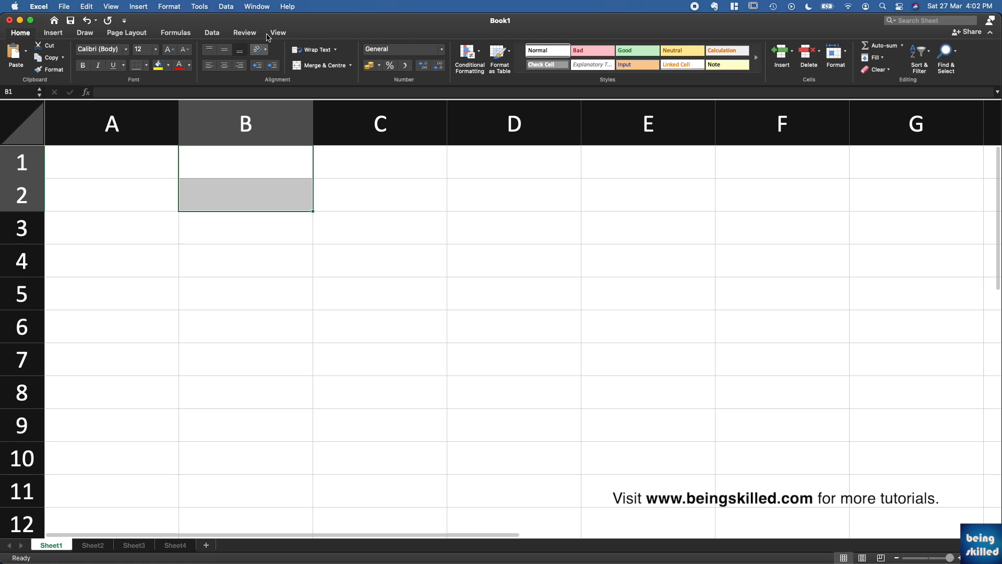
click(284, 203)
click(97, 546)
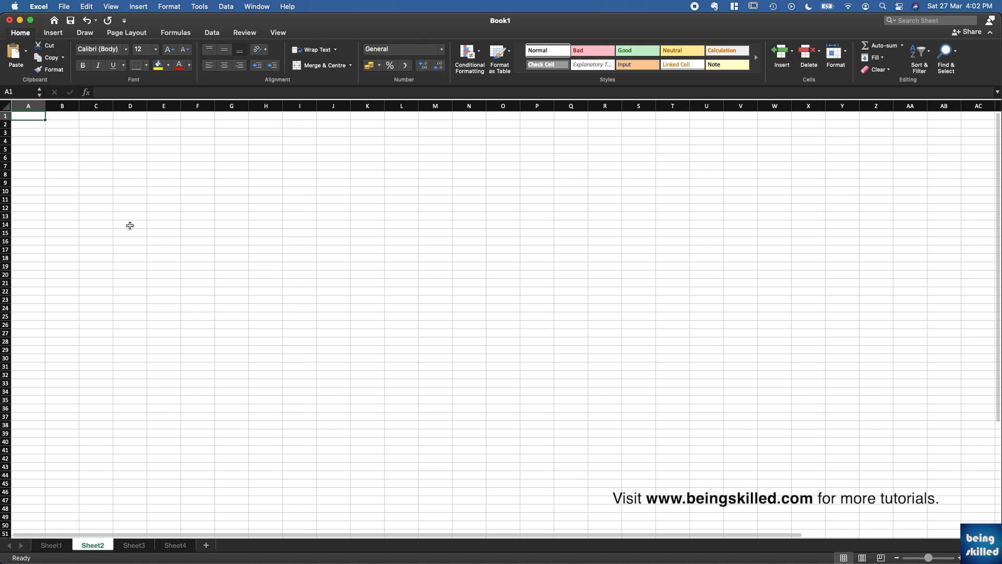
Return to Sheet1, look over its rows and columns, and increase its zoom slightly
click(43, 549)
click(134, 349)
scroll(165, 331, down, 4)
scroll(165, 331, right, 2)
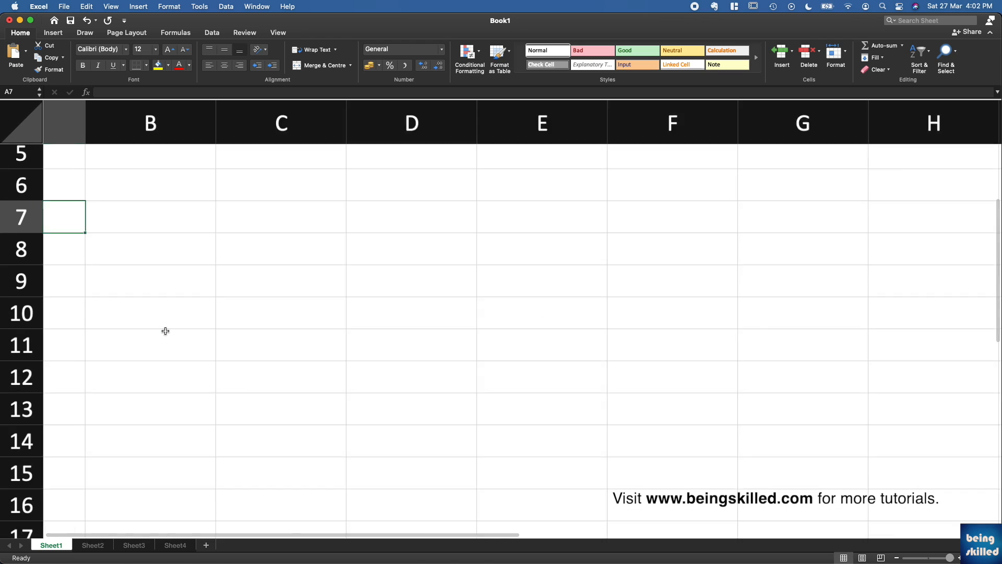
scroll(166, 331, left, 2)
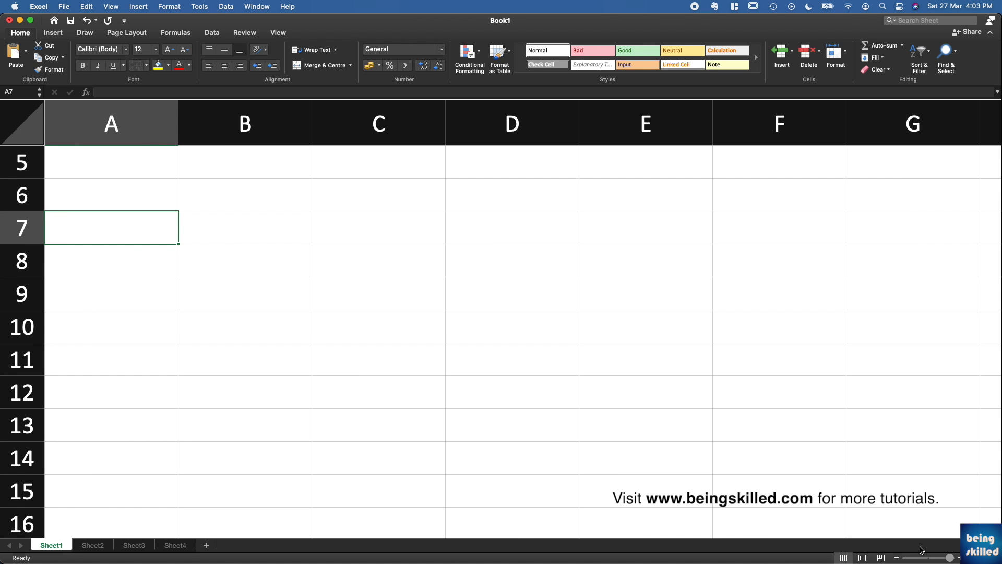
mouse_move(938, 558)
mouse_down()
mouse_move(921, 558)
mouse_move(951, 559)
mouse_up()
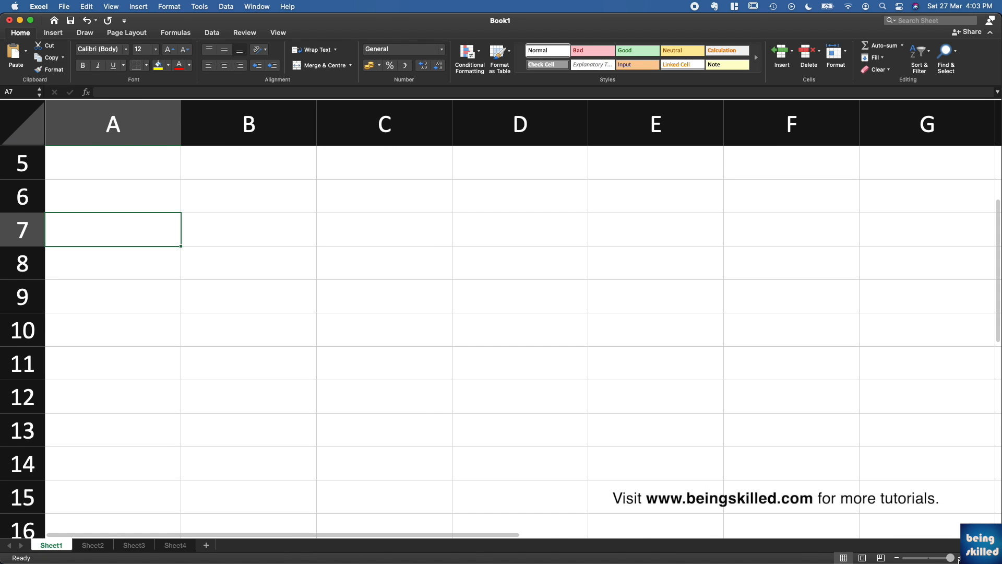
scroll(524, 418, up, 3)
Select cell B5 and cell A3 on Sheet1, and move the selection up to cell A1
click(266, 287)
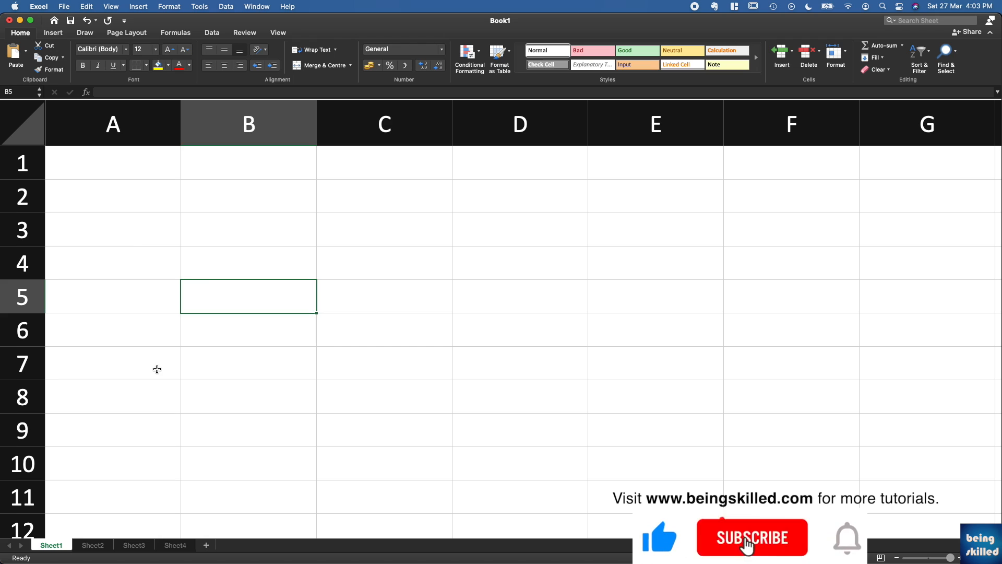
click(141, 233)
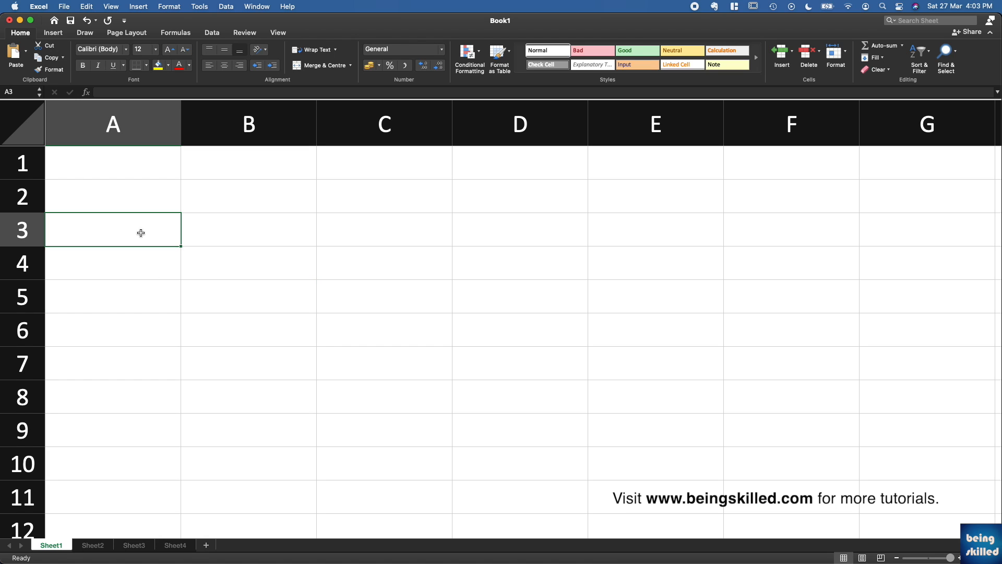
key(Up)
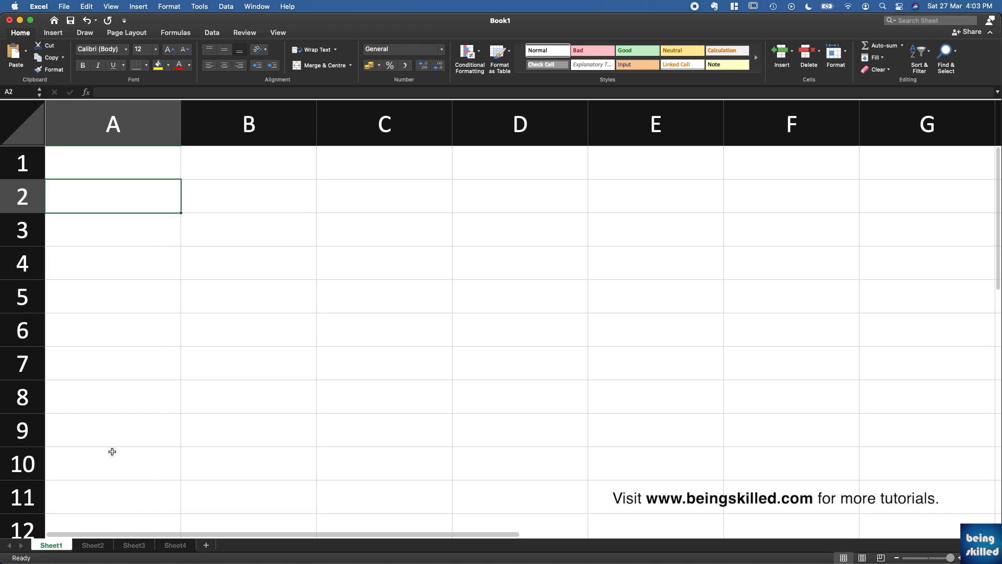
key(Up)
View Sheet2, Sheet3 and Sheet4 one after another
click(104, 546)
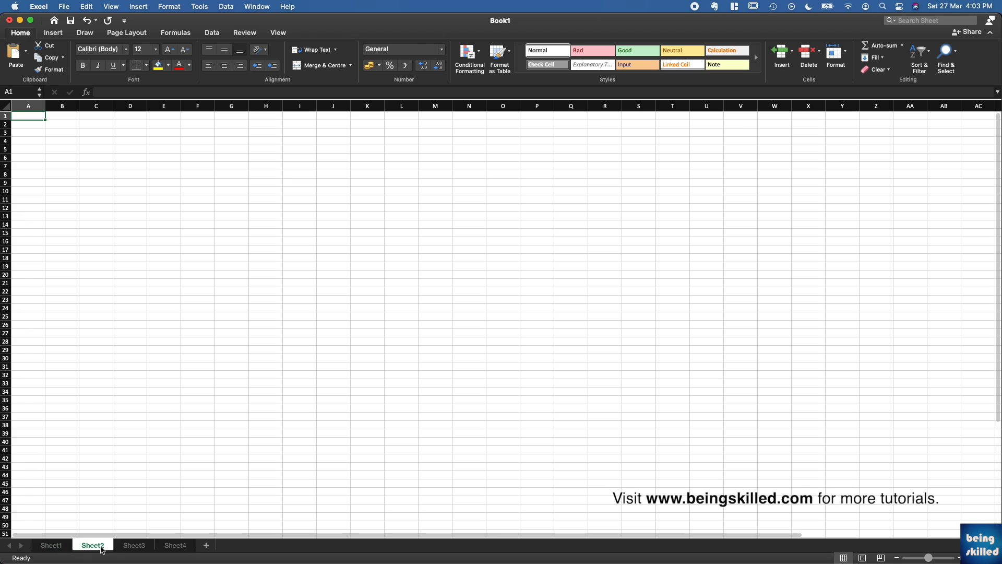
click(131, 544)
click(169, 545)
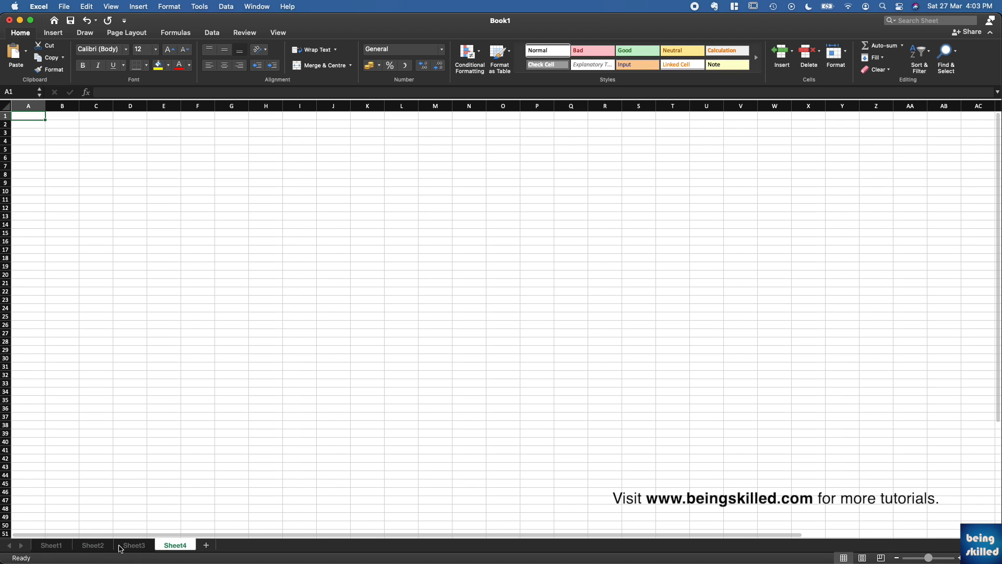
Rename Sheet2 as "Class room"
click(87, 546)
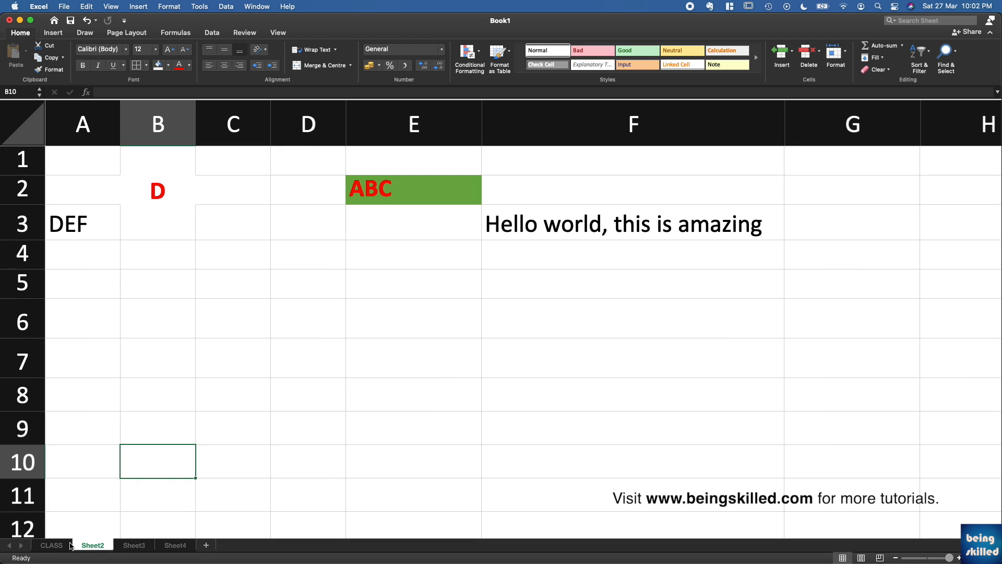
double_click(99, 546)
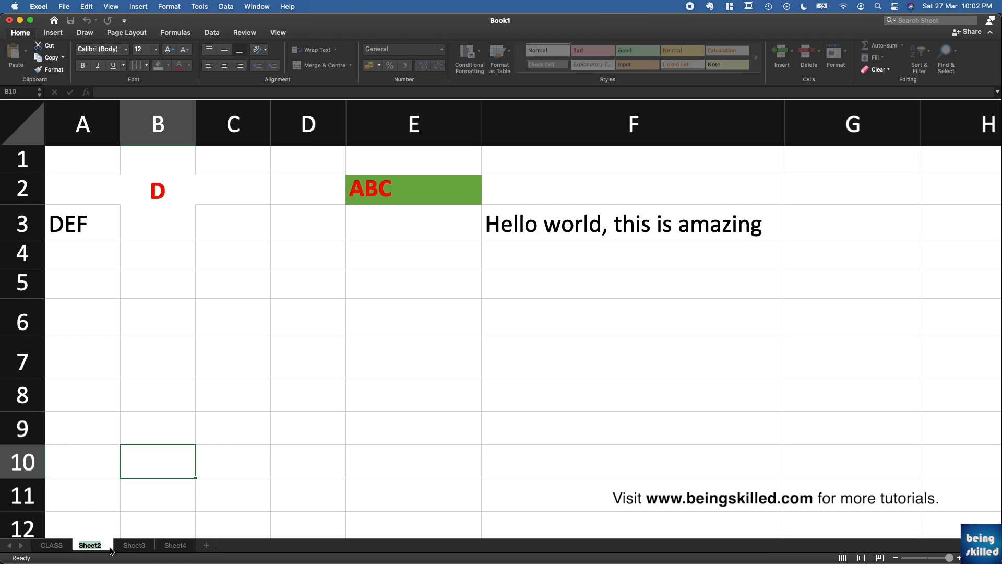
text(Class room)
key(Return)
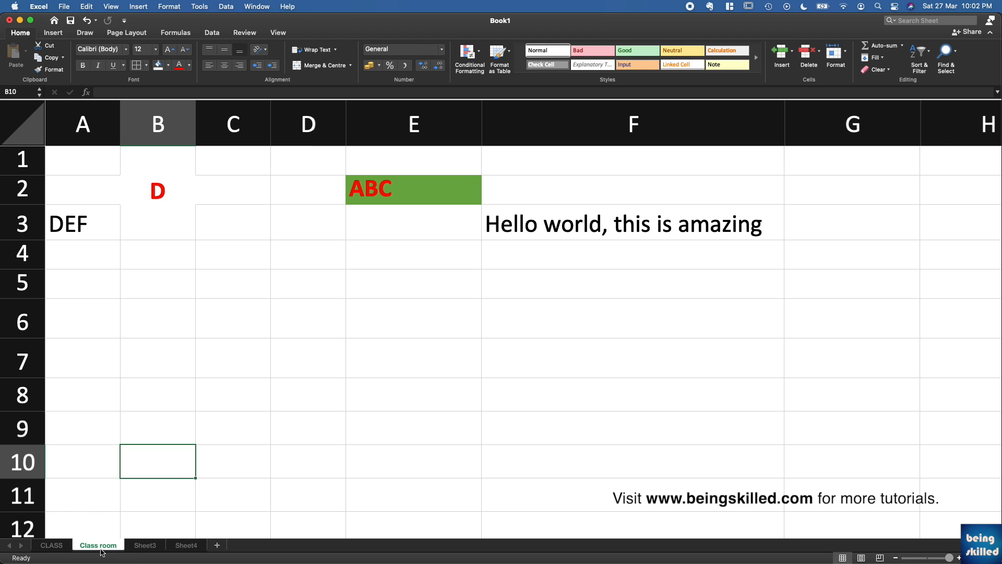
Rename Sheet3 as "University" and view the two renamed sheets
right_click(142, 546)
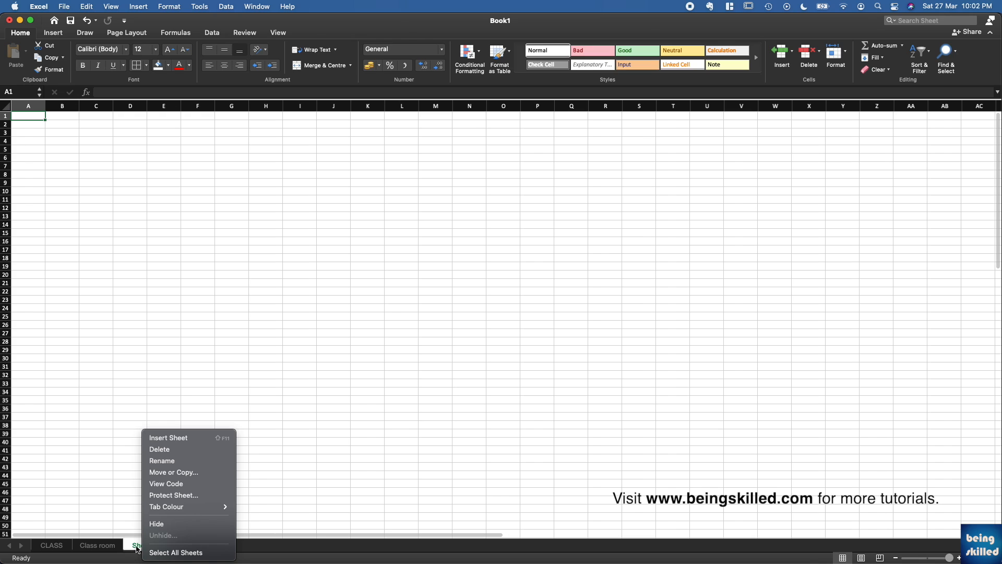
click(184, 462)
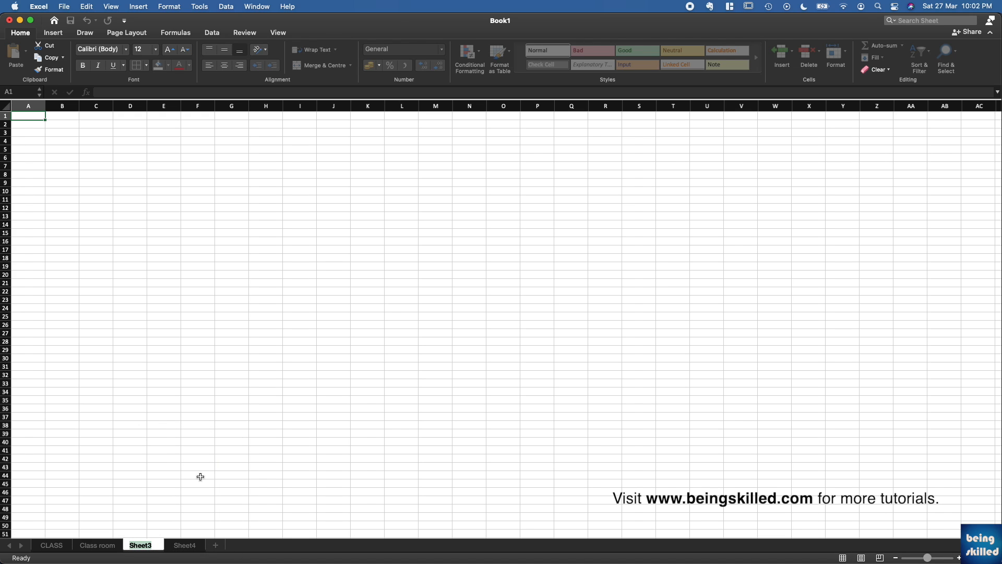
text(University)
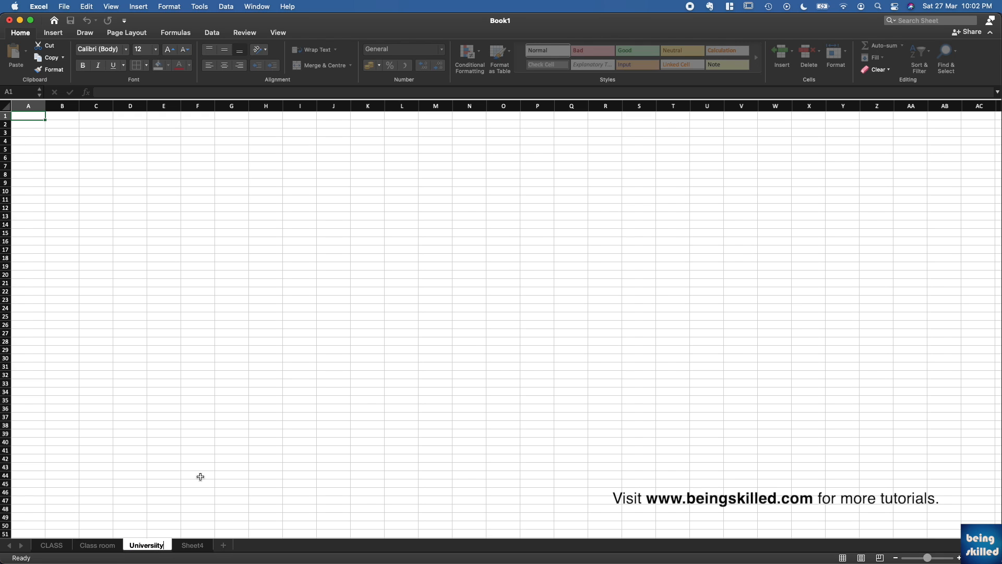
key(Return)
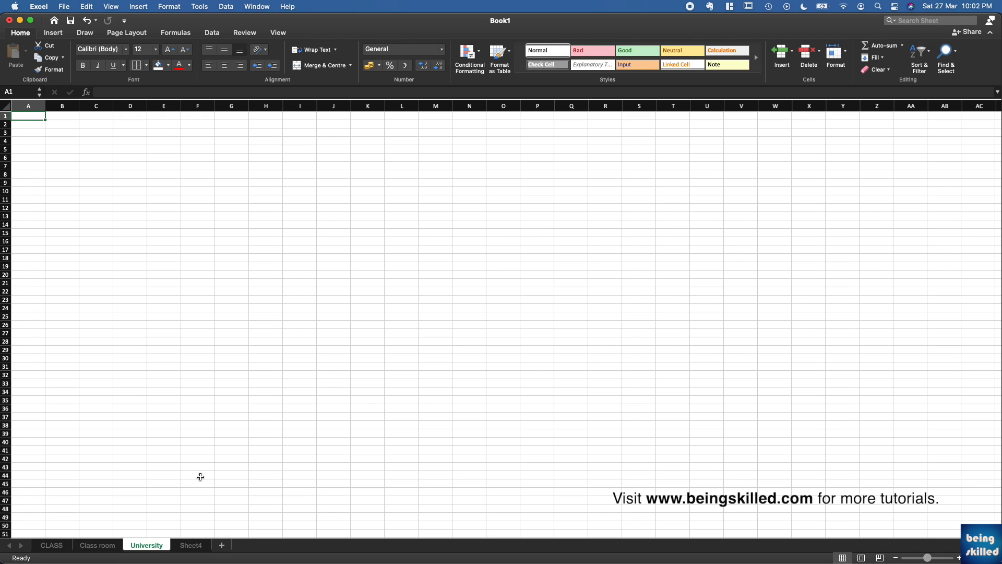
click(112, 546)
click(147, 547)
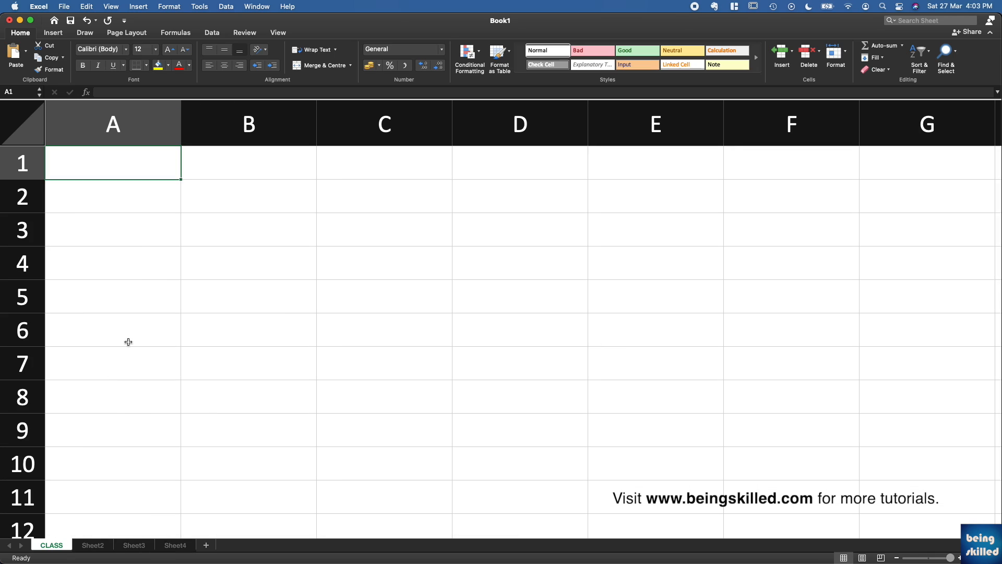
On the CLASS sheet, move the selection from A3 up to A1, and select cell E2
click(138, 242)
key(Up)
key(Up)
click(601, 192)
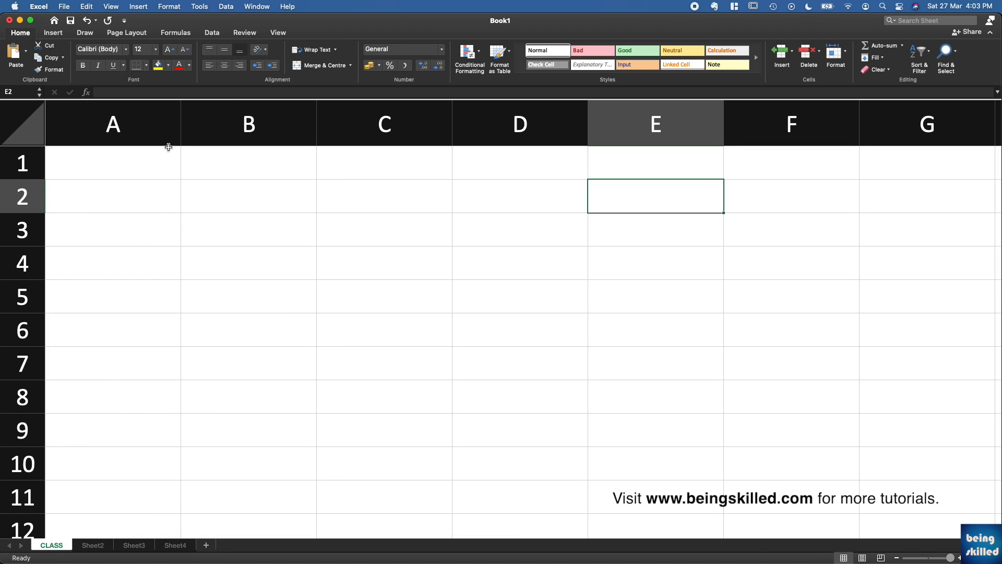
Enter 1 in cell A1 and A in cell A2
click(139, 159)
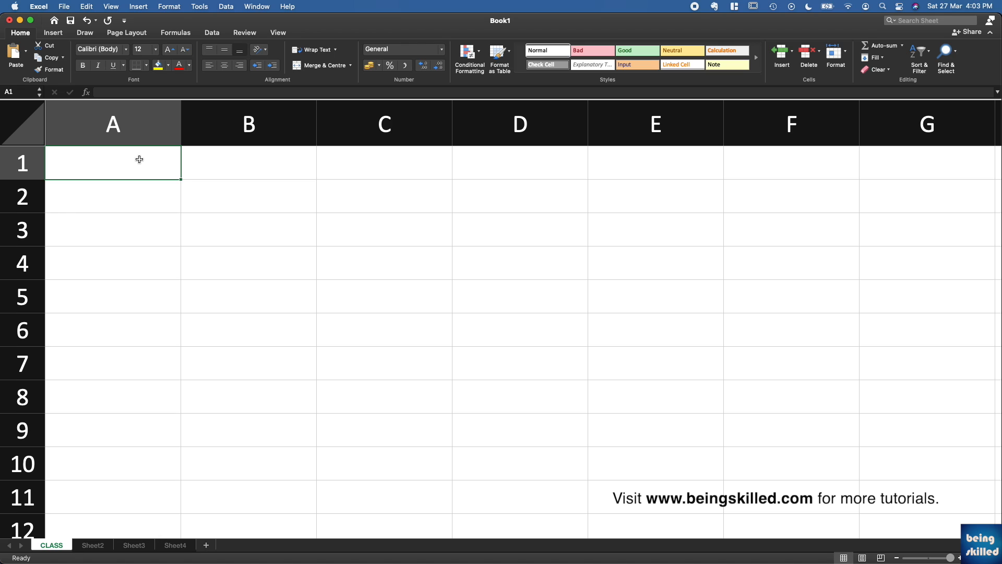
text(1)
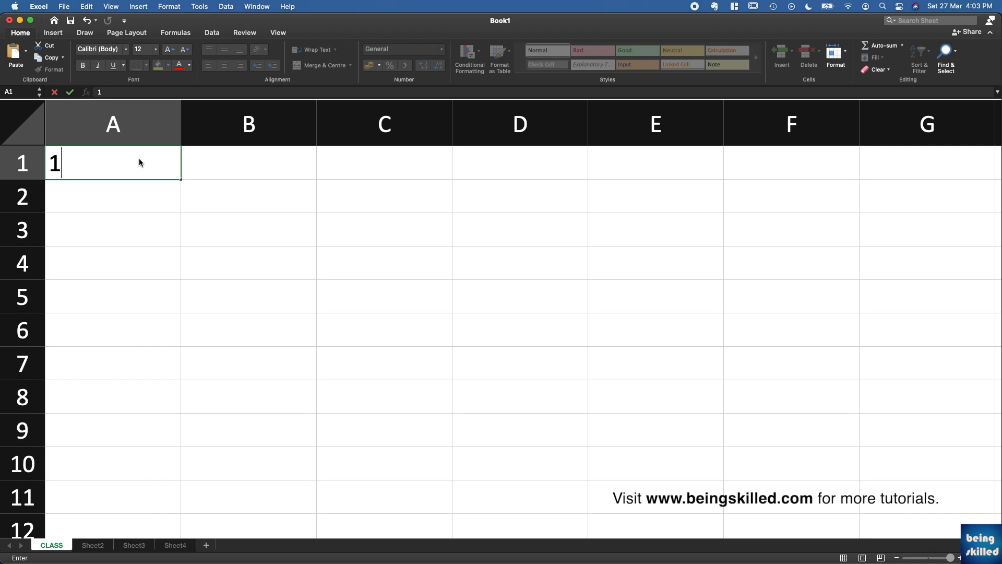
key(Return)
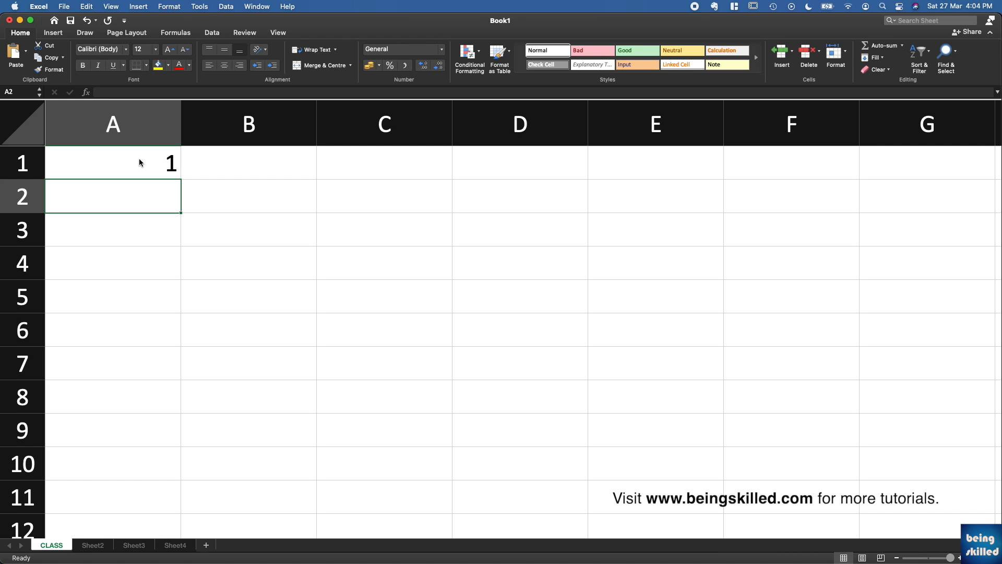
text(A)
key(Return)
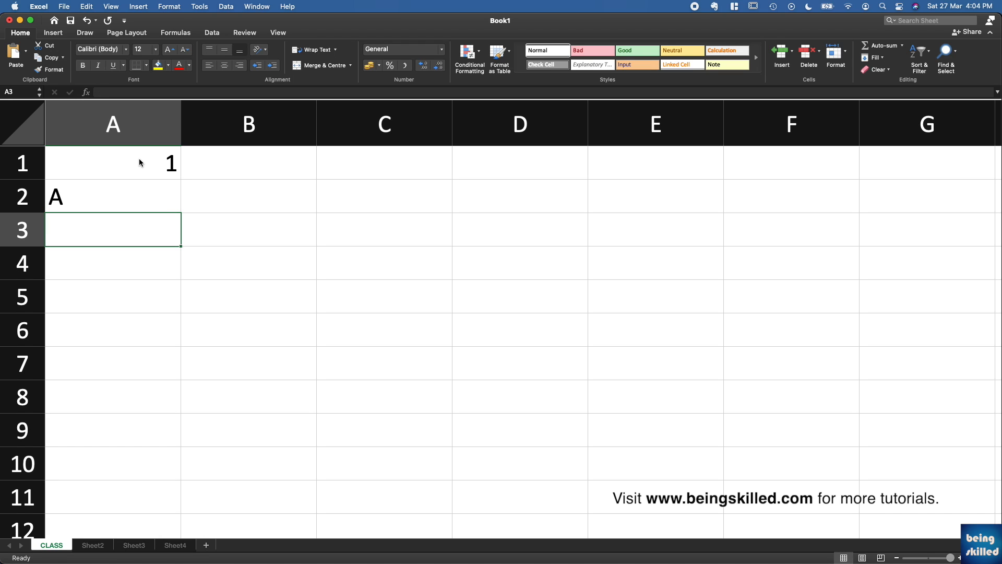
Enter the formula =TYPE(A1) in cell B1 and reselect that cell
key(Up)
key(Up)
key(Right)
key(Right)
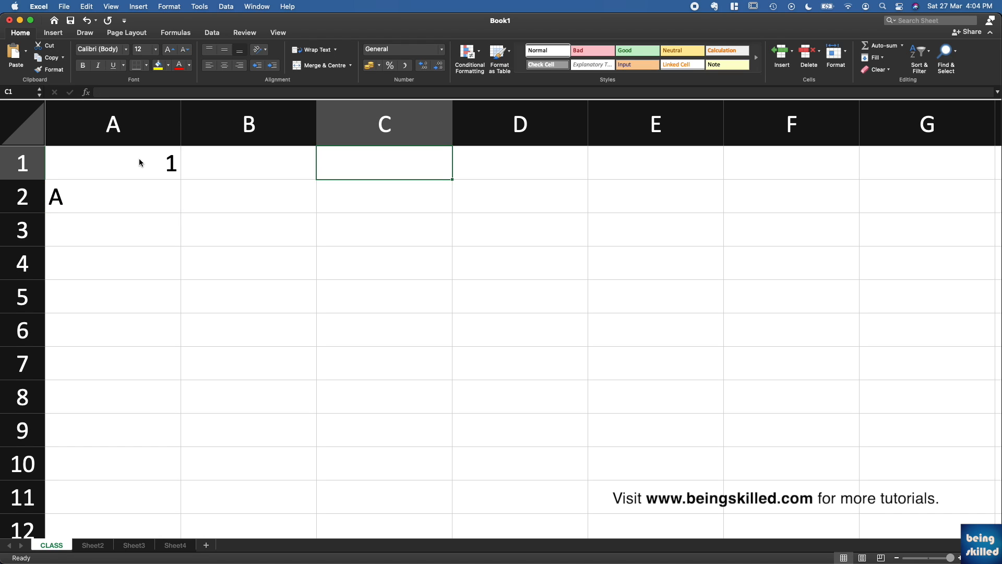
key(Left)
key(Left)
key(Right)
text(=)
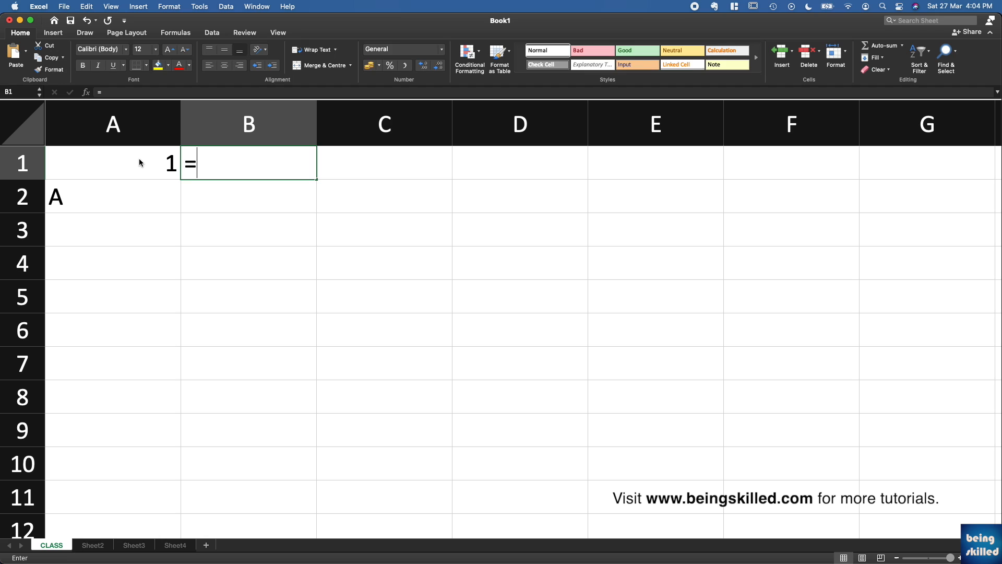
text(type()
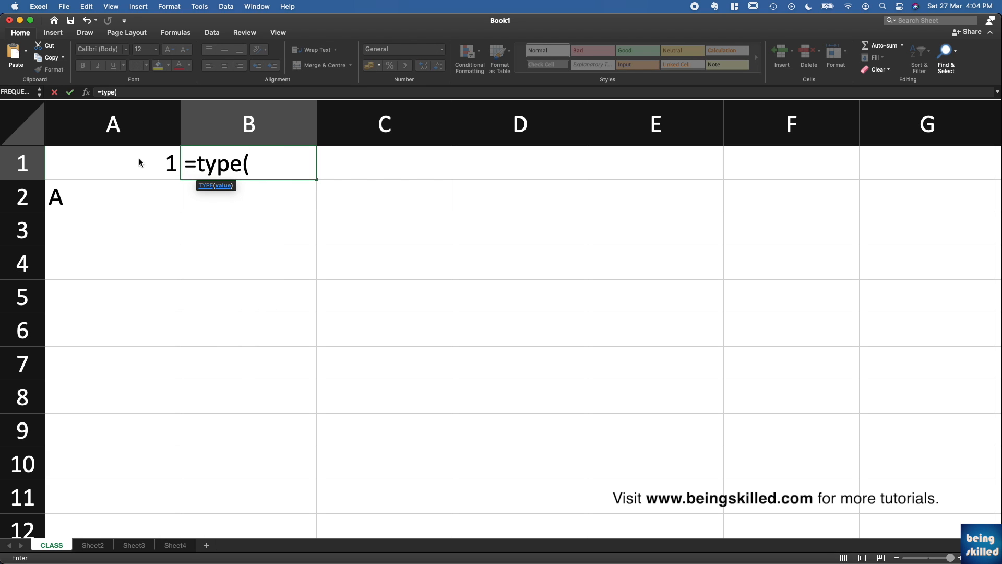
key(Left)
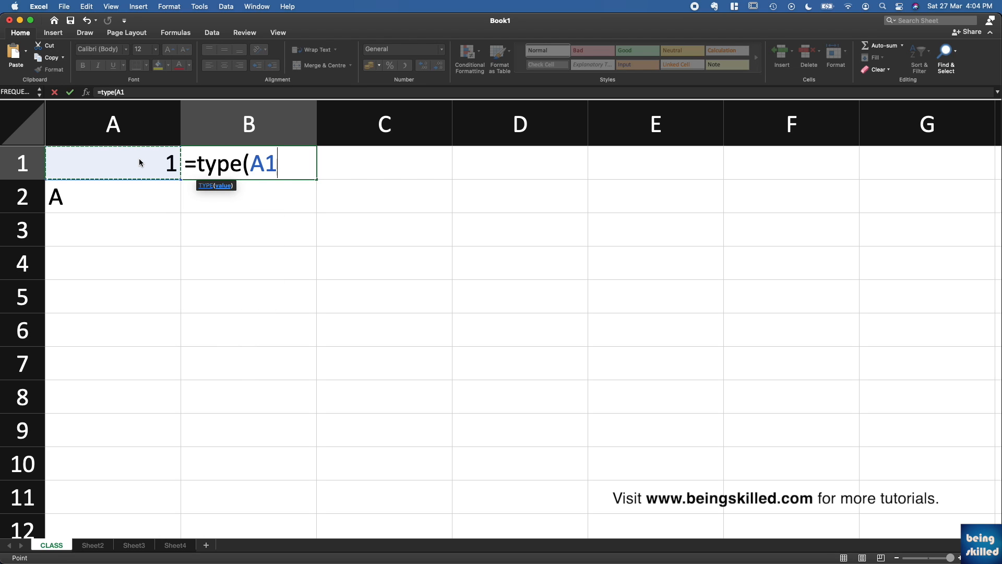
key(Return)
key(Up)
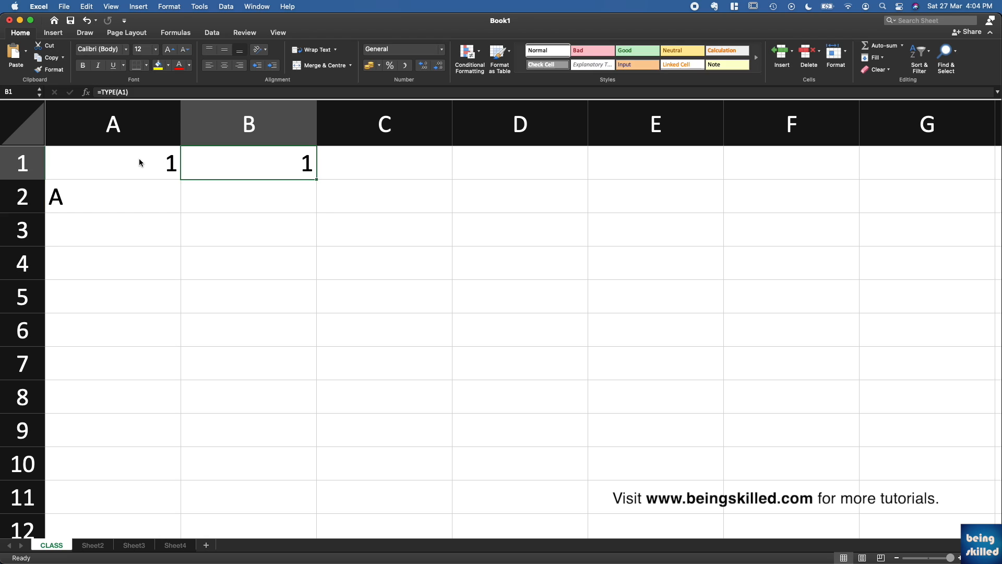
Enter the formula =TYPE(A2) in cell B2 and reselect that cell
key(Down)
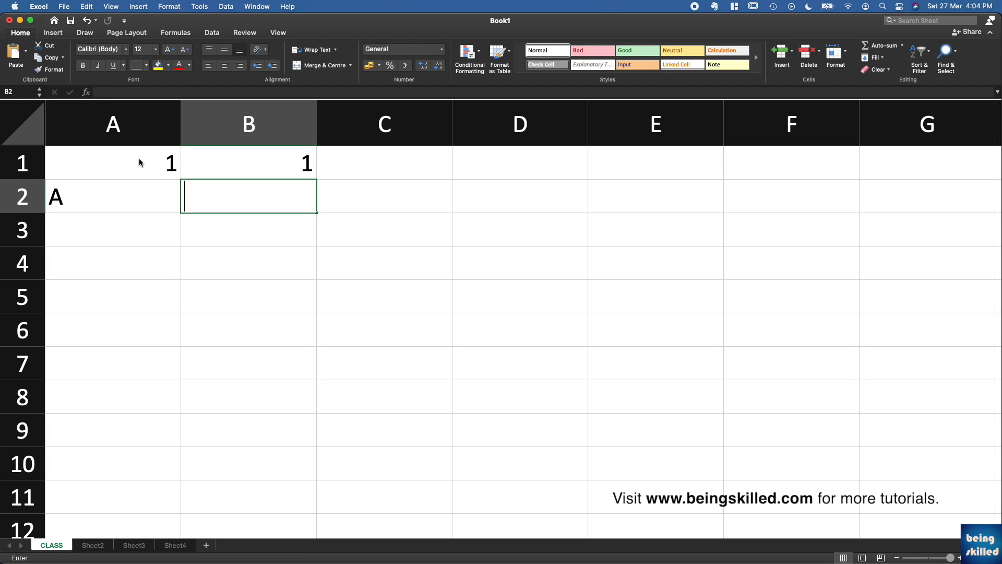
text(=)
key(Escape)
key(Up)
key(Down)
text(=text)
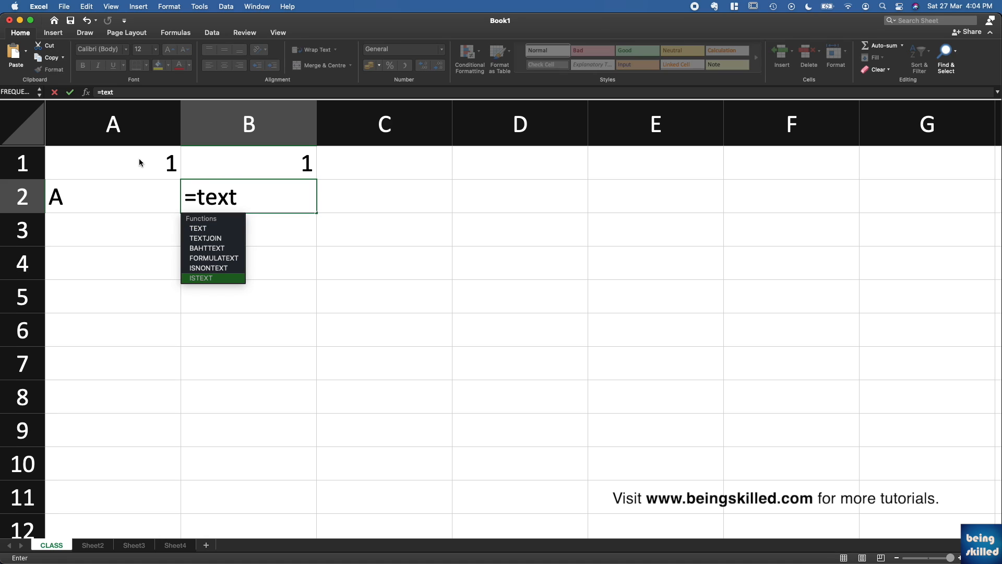
key(BackSpace)
key(BackSpace)
key(BackSpace)
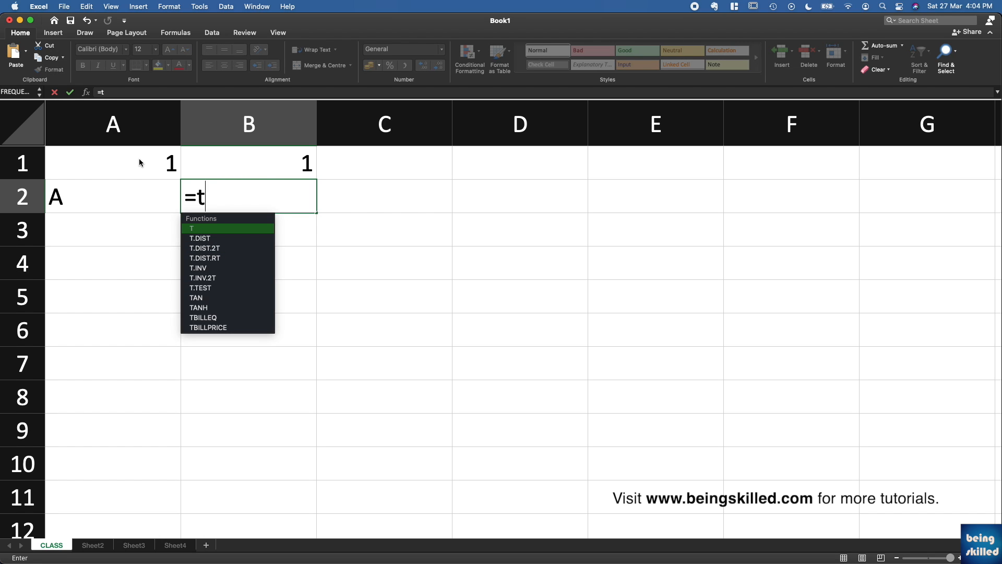
text(ype(A2)
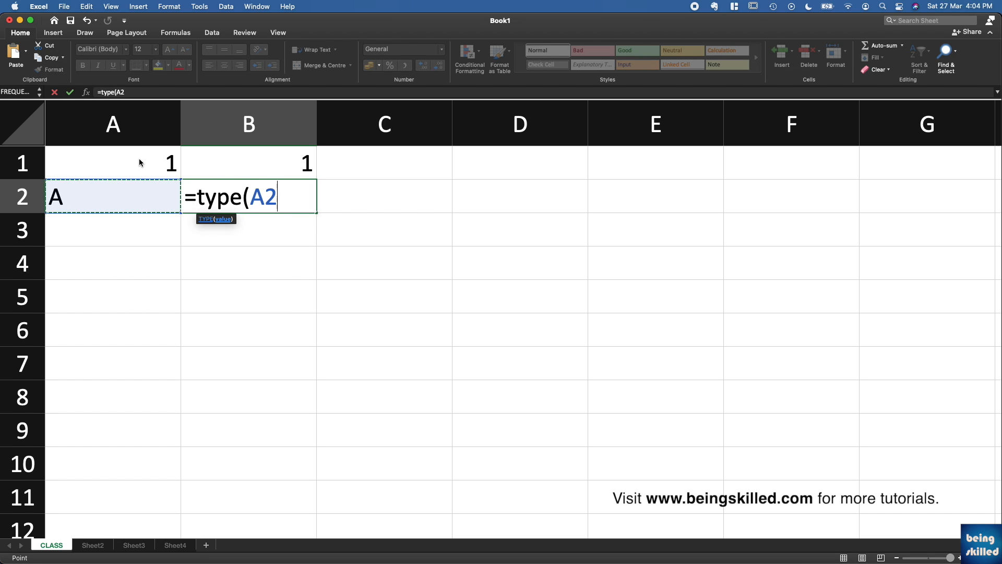
key(Return)
key(Up)
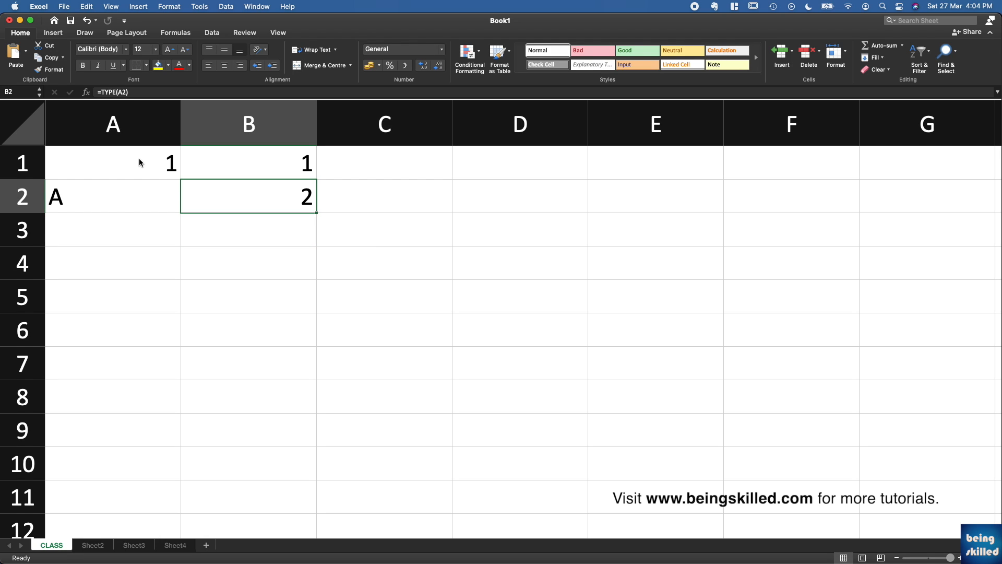
Enter the date 2/3/2020 in cell A3
key(Down)
key(Left)
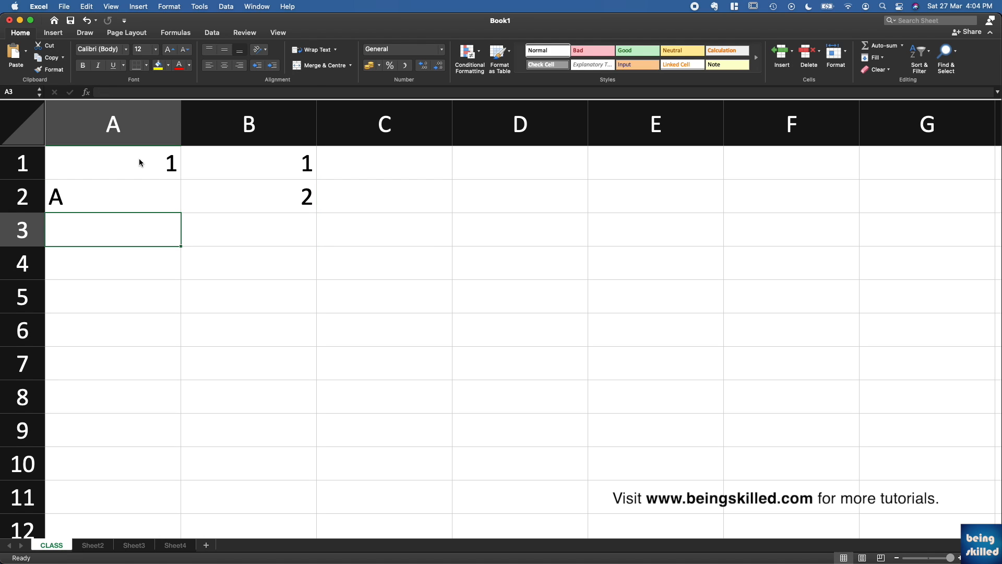
text(2/3/)
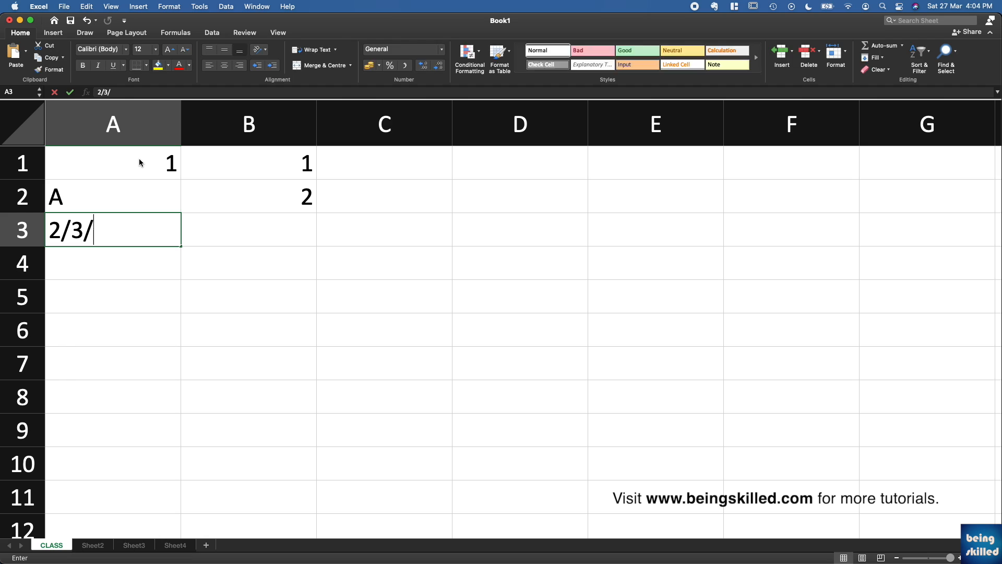
text(2020)
key(Right)
Enter the formula =TYPE(A3) in cell B3 and reselect that cell
key(Up)
key(Up)
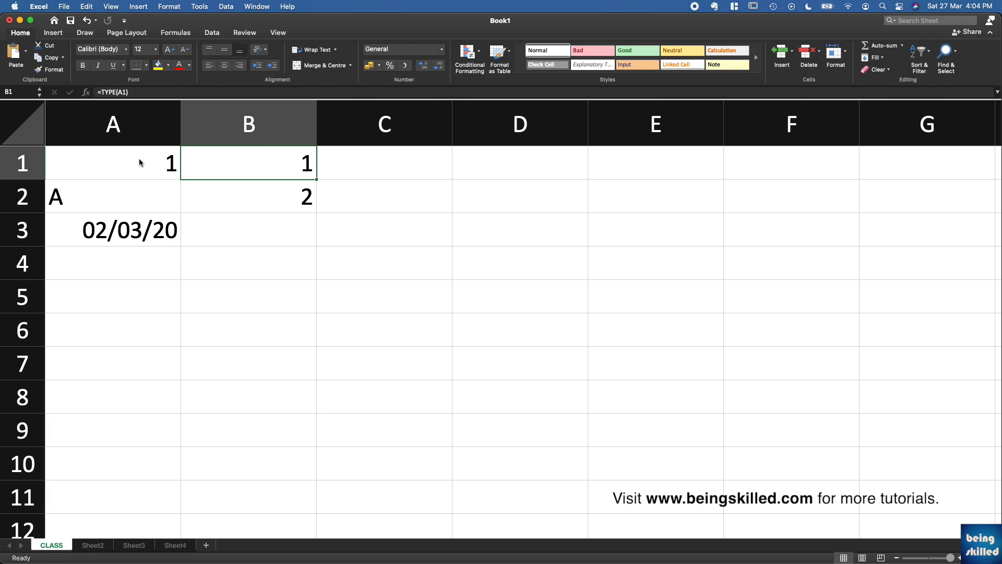
key(Down)
key(Down)
text(=)
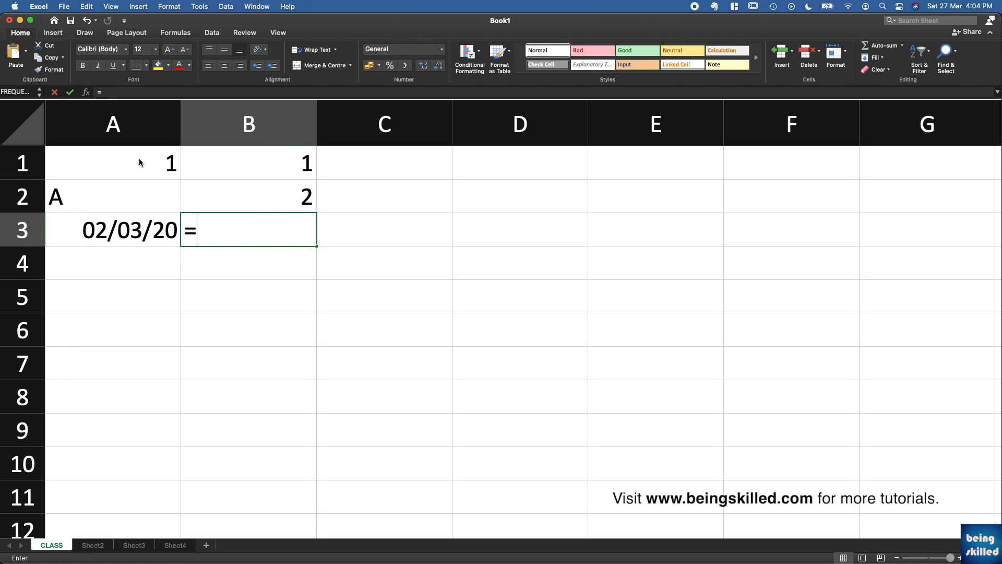
text(type()
key(Left)
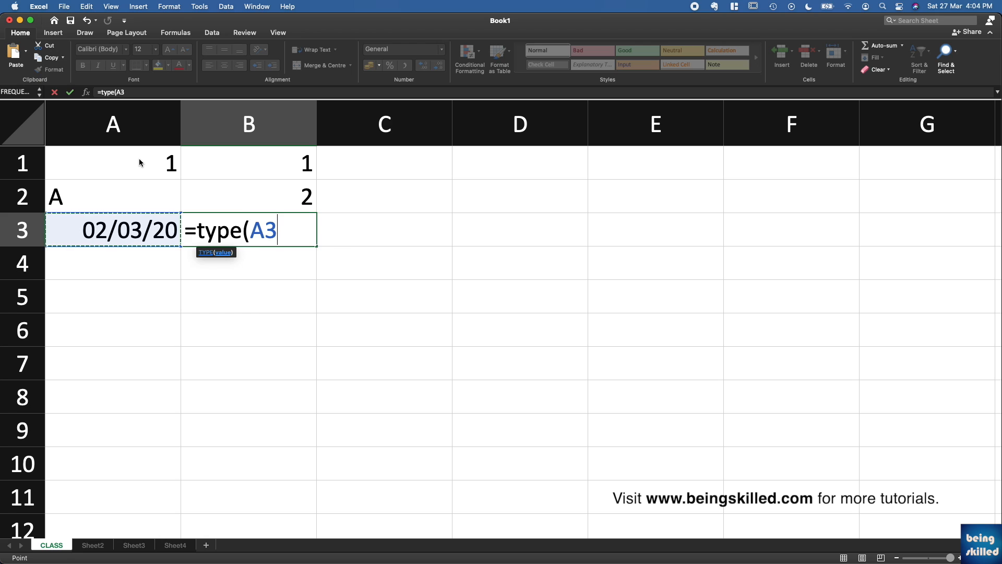
key(Return)
key(Up)
key(Left)
key(Right)
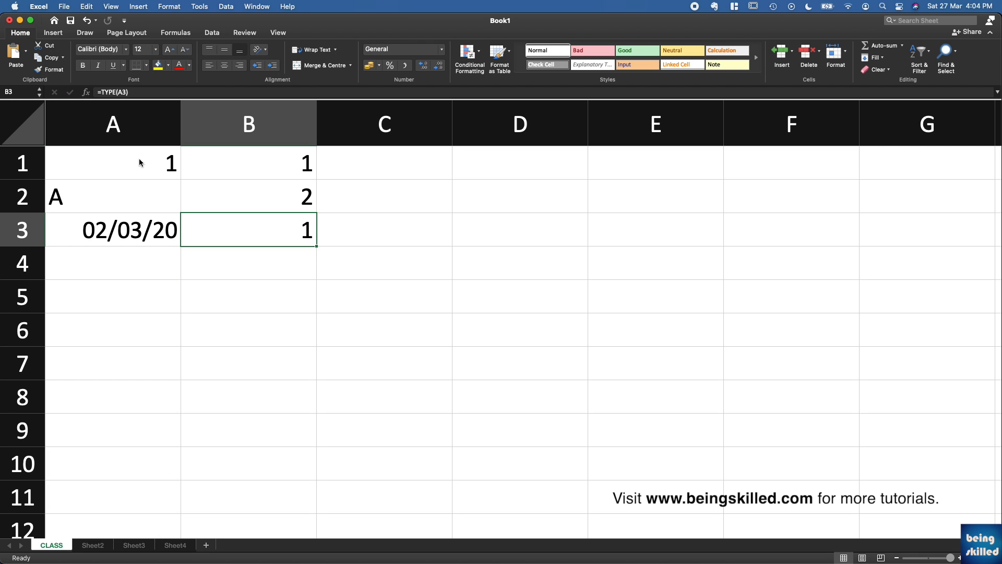
Enter the text monkey in cell A4
key(Down)
key(Left)
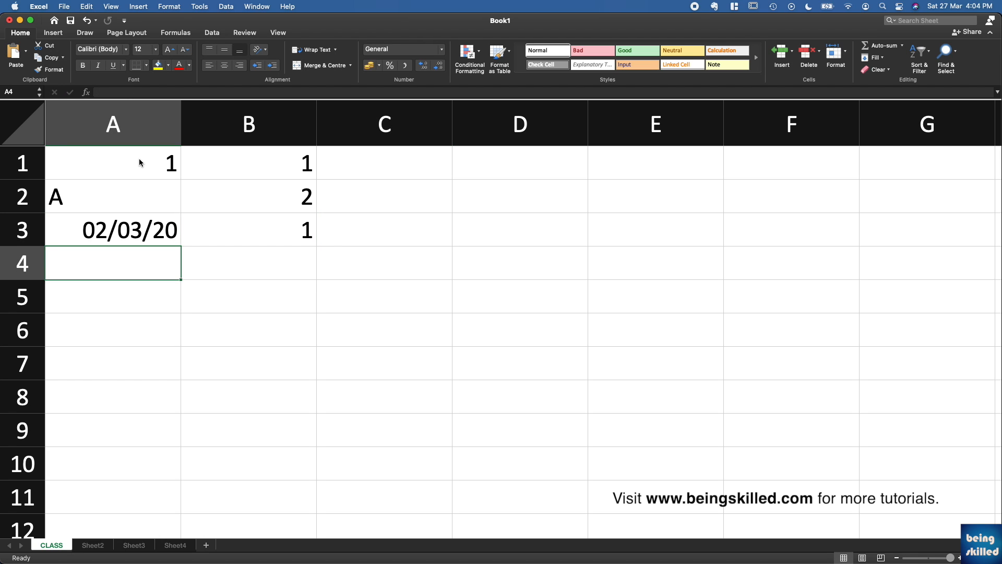
text(as)
key(BackSpace)
key(BackSpace)
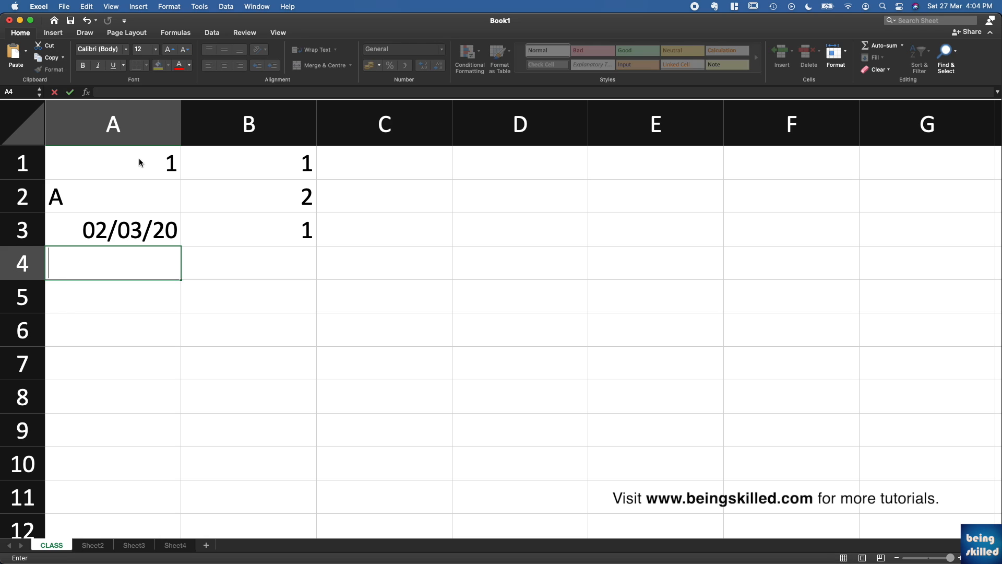
text(monkey)
key(Tab)
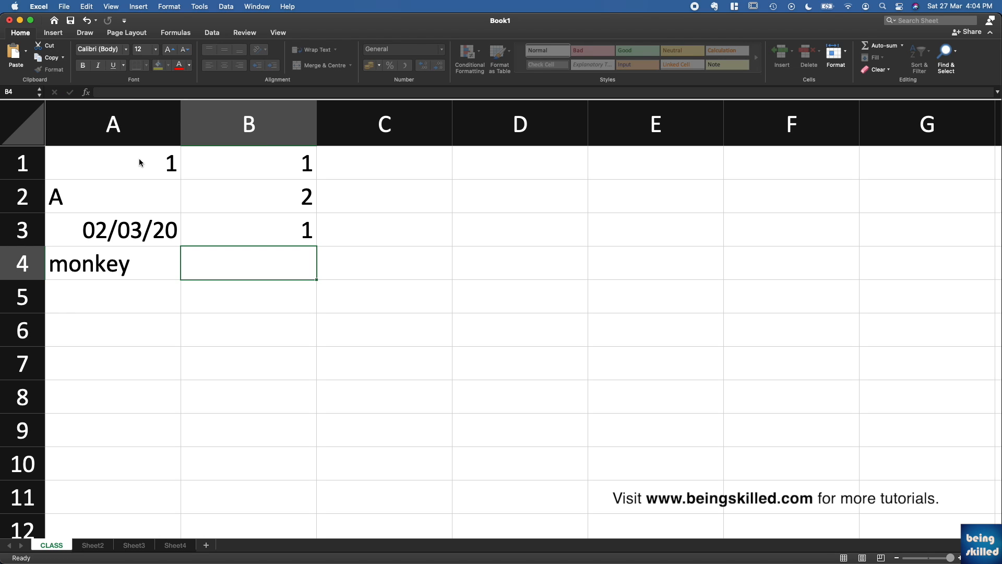
Copy the TYPE formula from cell B2 into cell B4
key(Up)
key(Up)
key(super+c)
key(Down)
key(Down)
key(super+v)
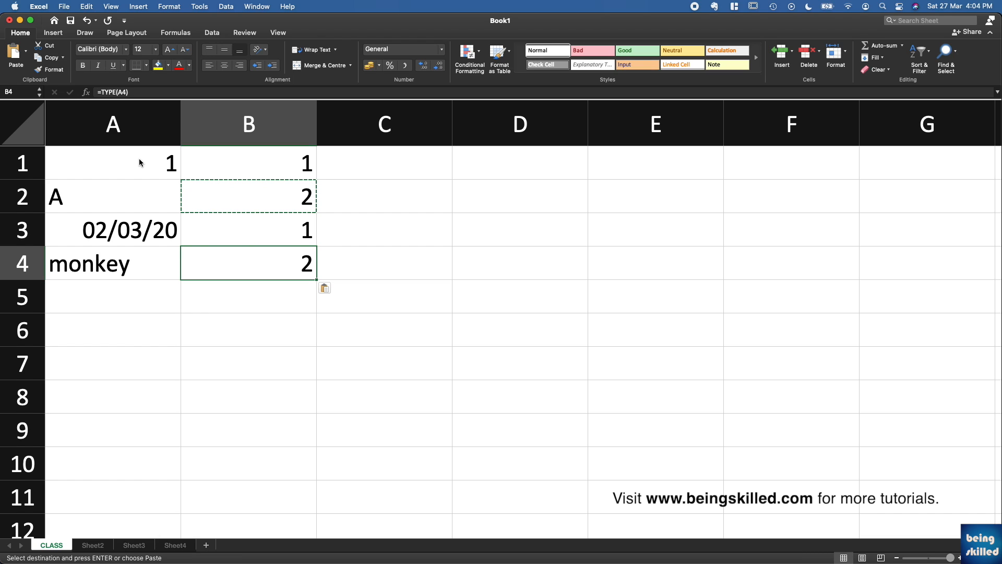
Make cell B4 bold and move the selection up to cell B1
key(super+b)
key(Up)
key(Up)
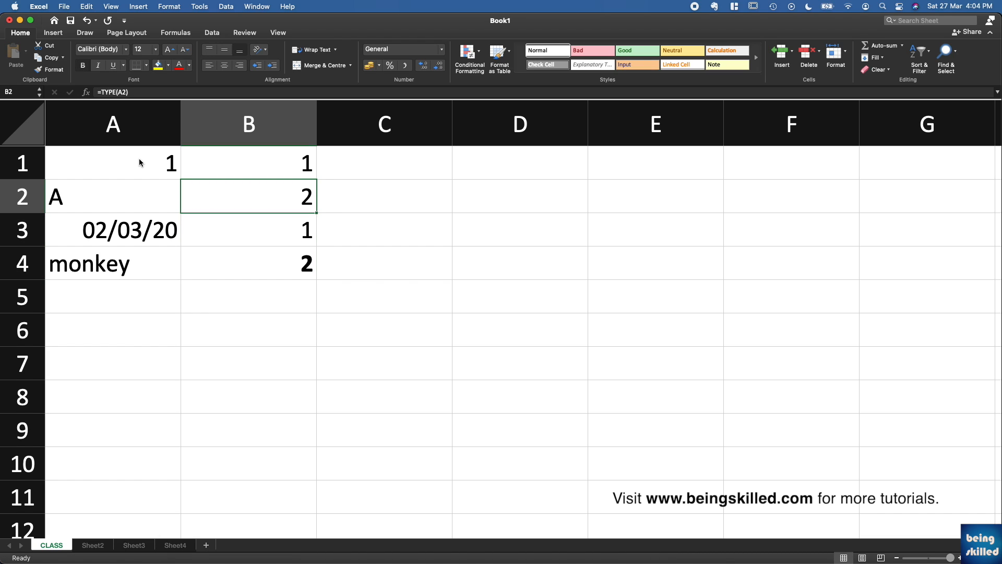
key(Up)
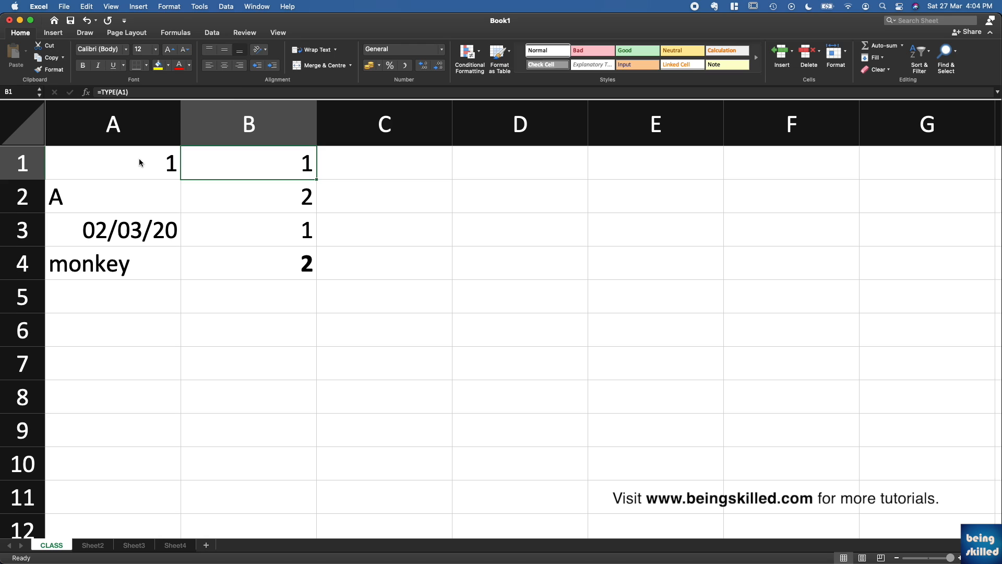
Clear the contents of the range A1:B5 and select cell A1
click(139, 158)
drag(246, 284, 105, 125)
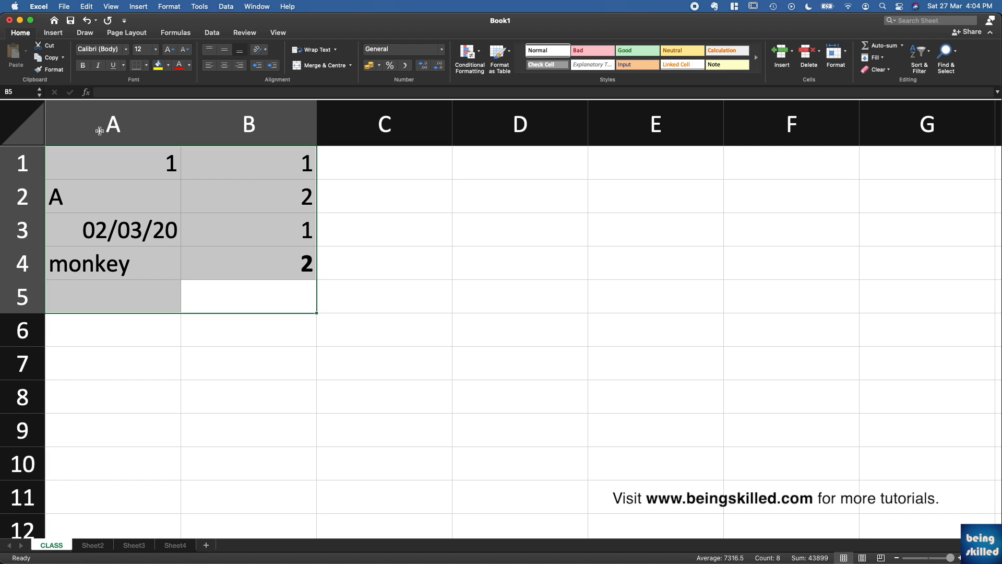
key(Delete)
click(99, 153)
click(186, 159)
click(153, 161)
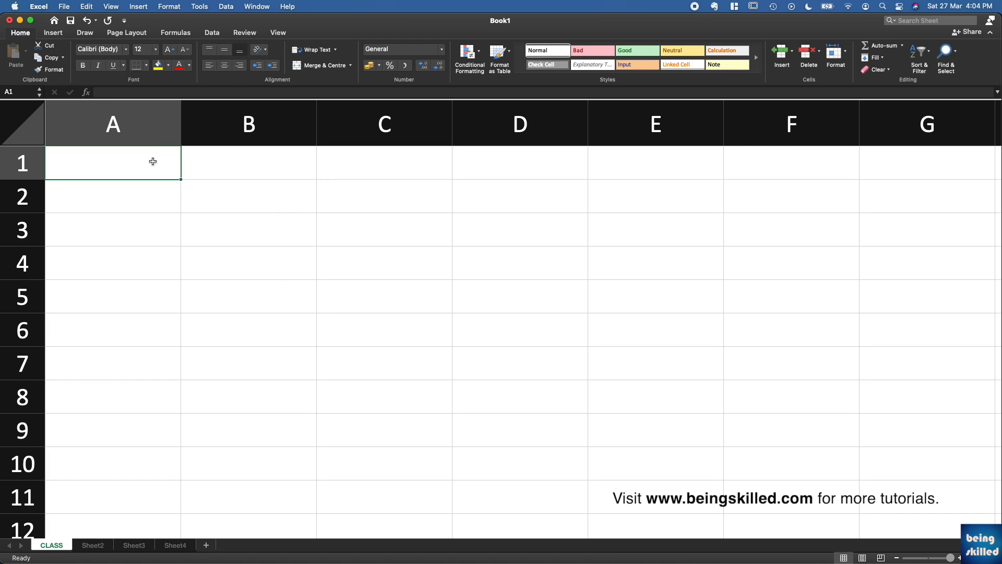
text(=tye)
key(BackSpace)
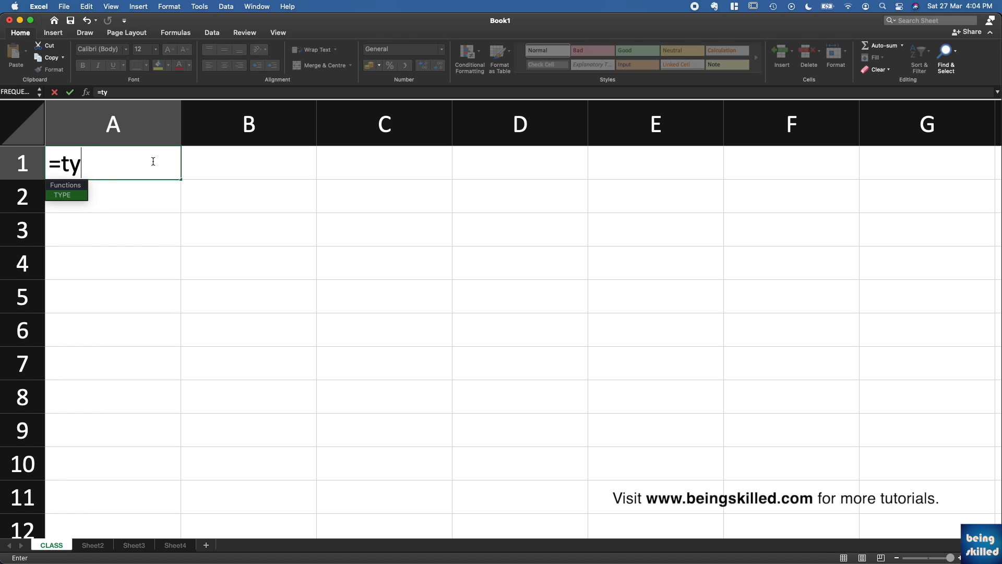
text(pe()
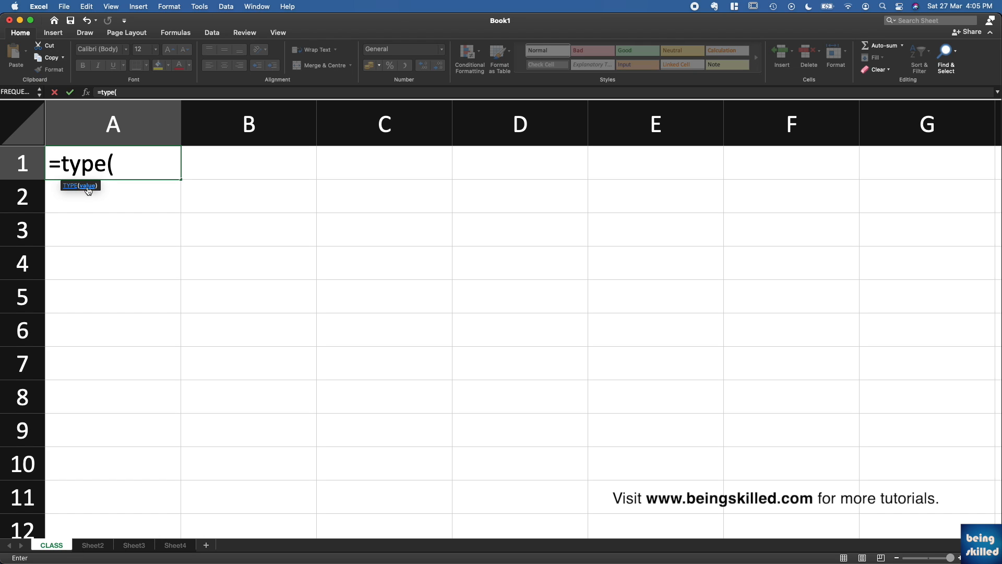
click(223, 165)
key(Escape)
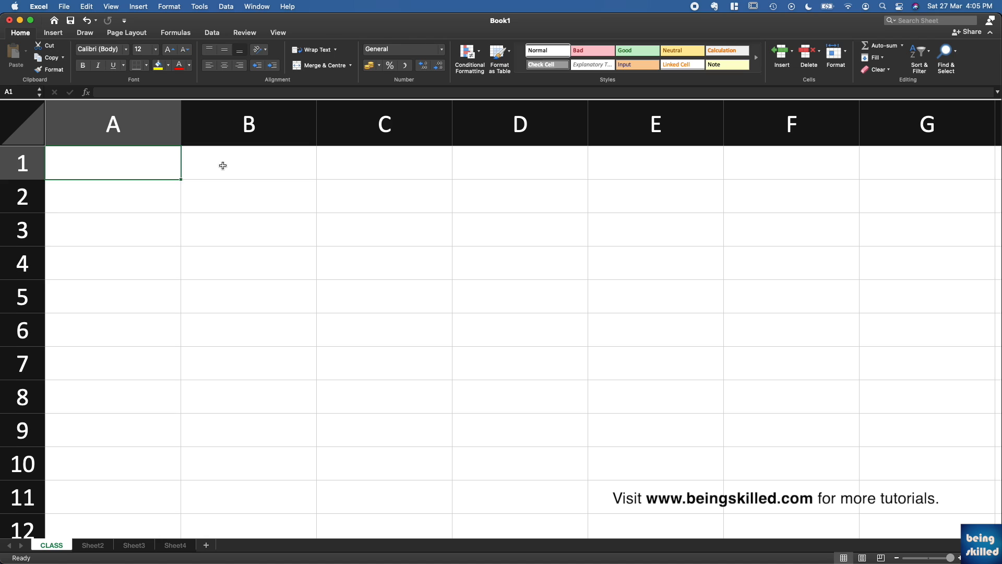
Leave A1 empty and enter 2, 3 and 4 in cells A2, A3 and A4
key(Return)
text(2)
key(Return)
text(3/1/00)
key(Return)
text(4)
key(Return)
Apply the comma number style to cell A3 and increase it to four decimal places
key(Up)
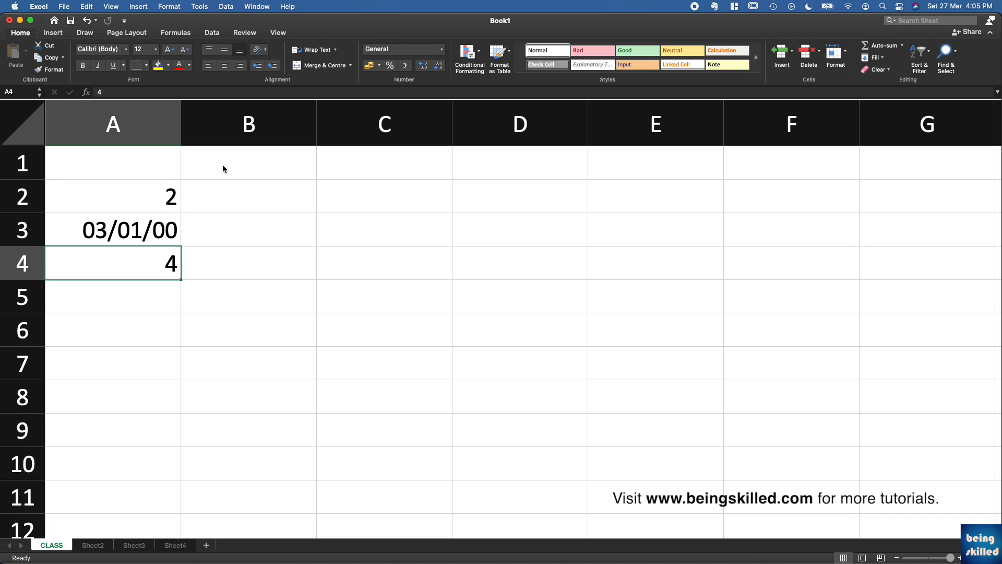
key(Up)
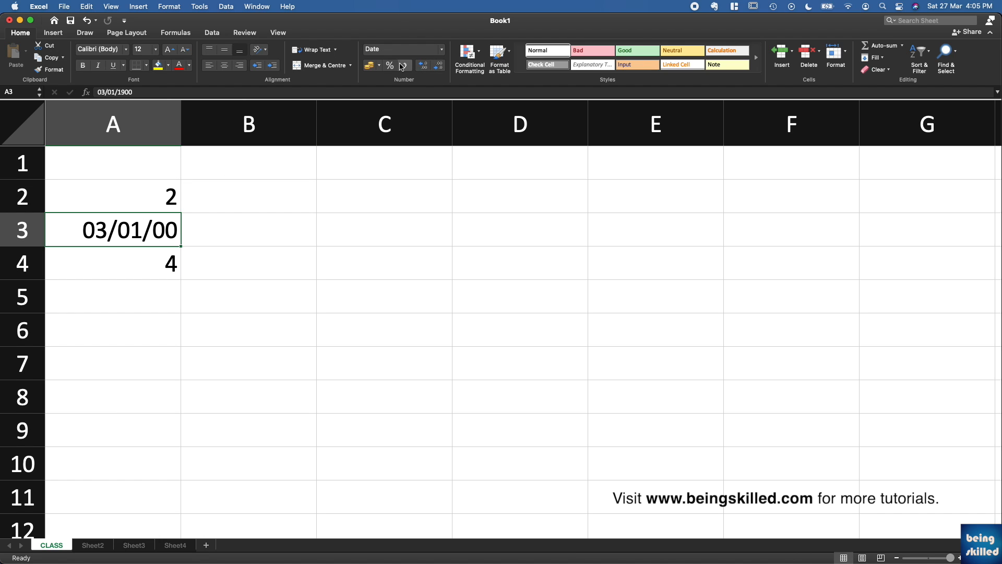
click(404, 66)
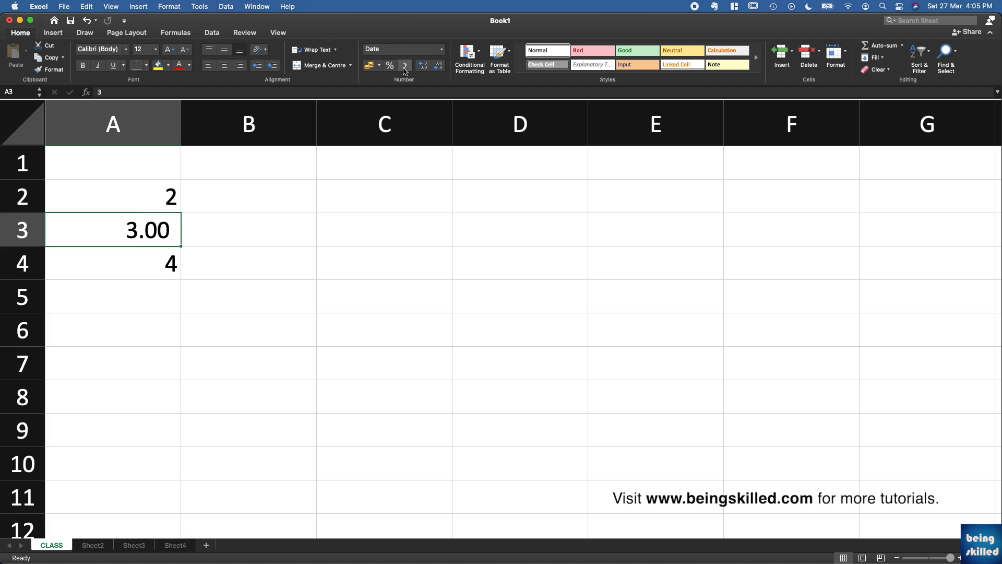
click(424, 65)
click(424, 65)
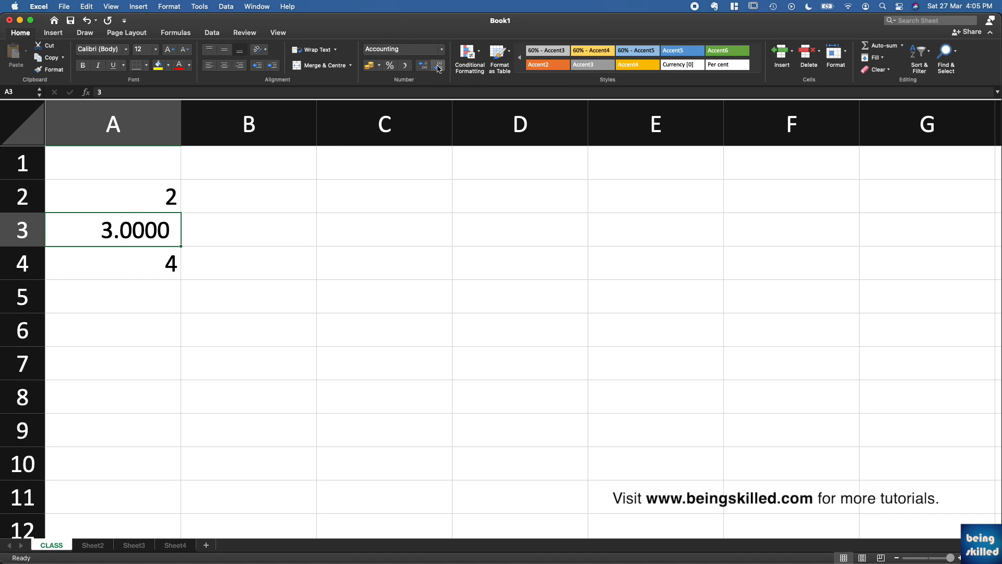
Reduce the number format of cell A3 to zero decimal places
click(439, 65)
click(438, 66)
click(438, 65)
click(438, 65)
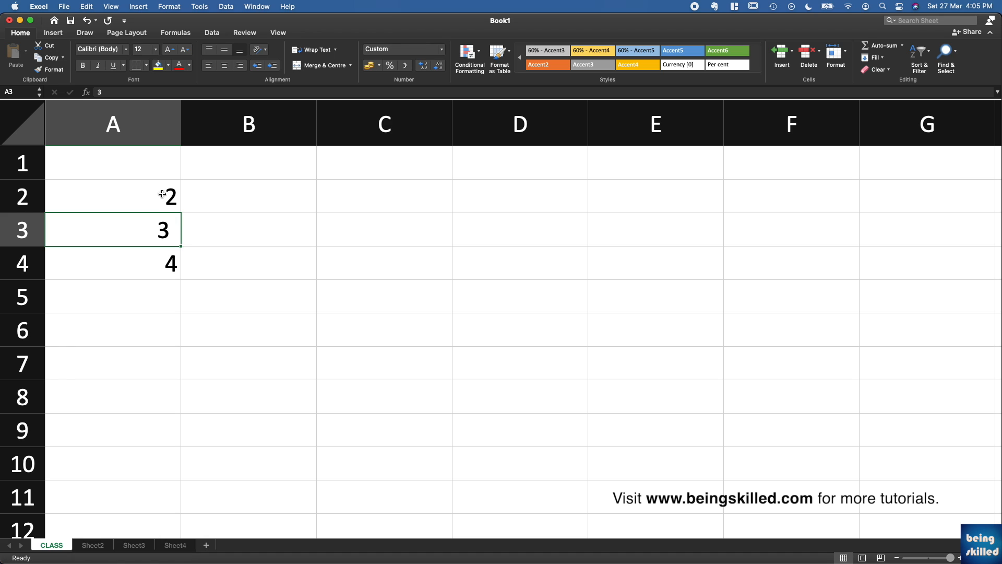
Continue the list in column A with 5, 8 and 6 in cells A5, A6 and A7
click(163, 197)
click(168, 264)
click(172, 282)
text(5)
key(Return)
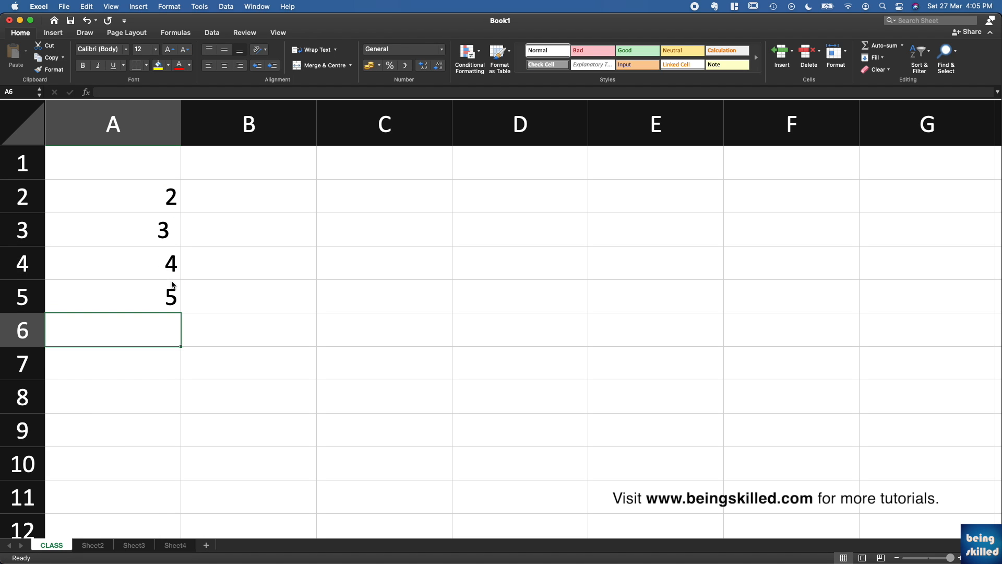
key(Return)
text(6)
key(Up)
text(8)
key(Return)
Enter 12, 23 and 34 in cells B2, B3 and B4
key(Right)
key(Up)
key(Up)
key(Up)
key(Up)
key(Up)
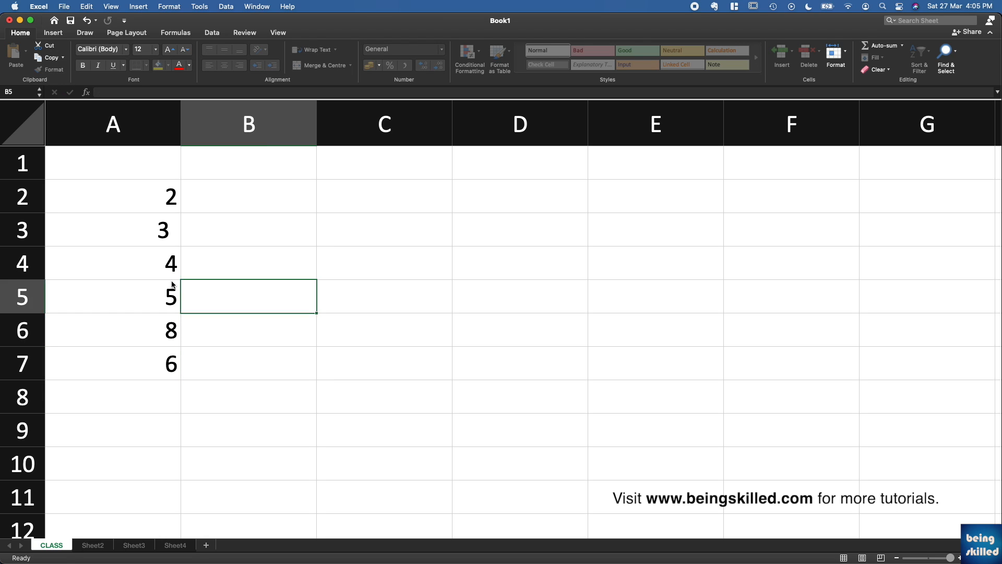
text(12)
key(Return)
text(23)
key(Return)
text(34)
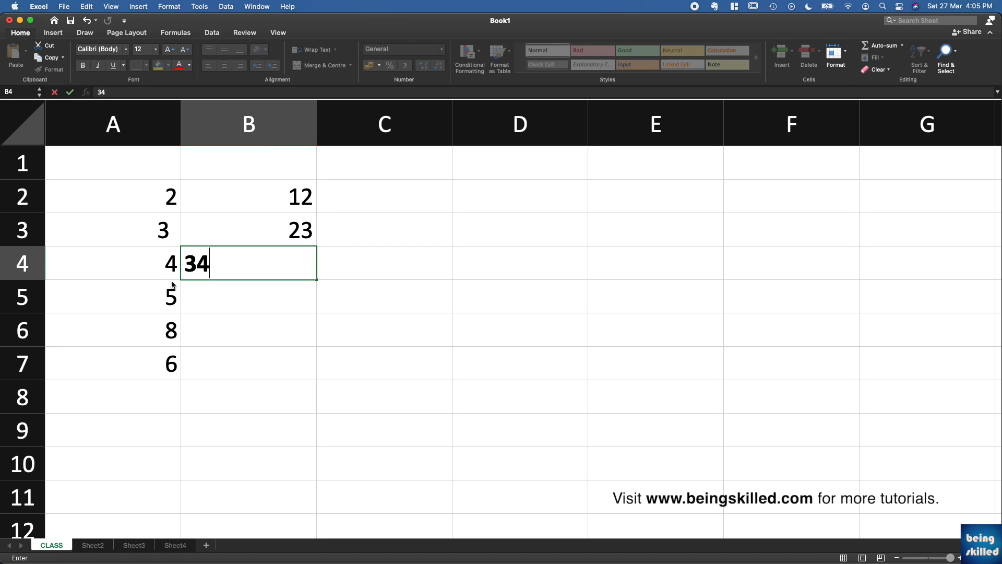
key(Return)
Enter 54, 34 and 78 in cells B5, B6 and B7
text(54)
key(Return)
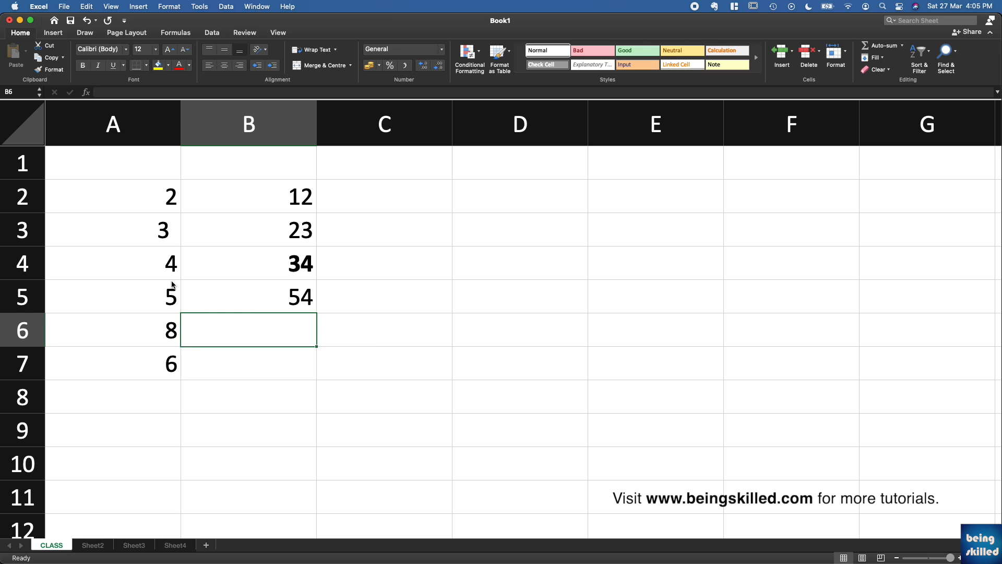
text(34)
key(Return)
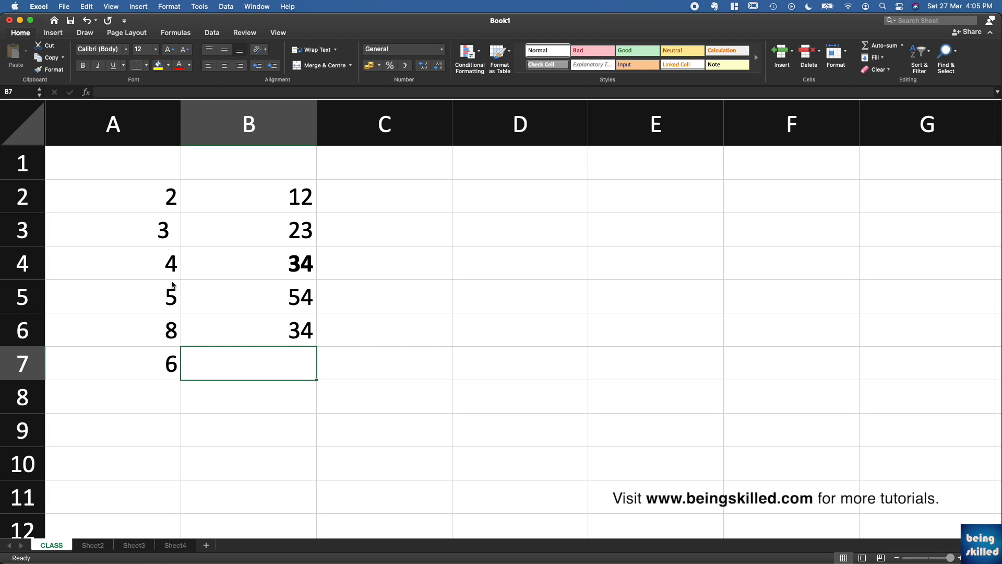
text(78)
key(Right)
key(Up)
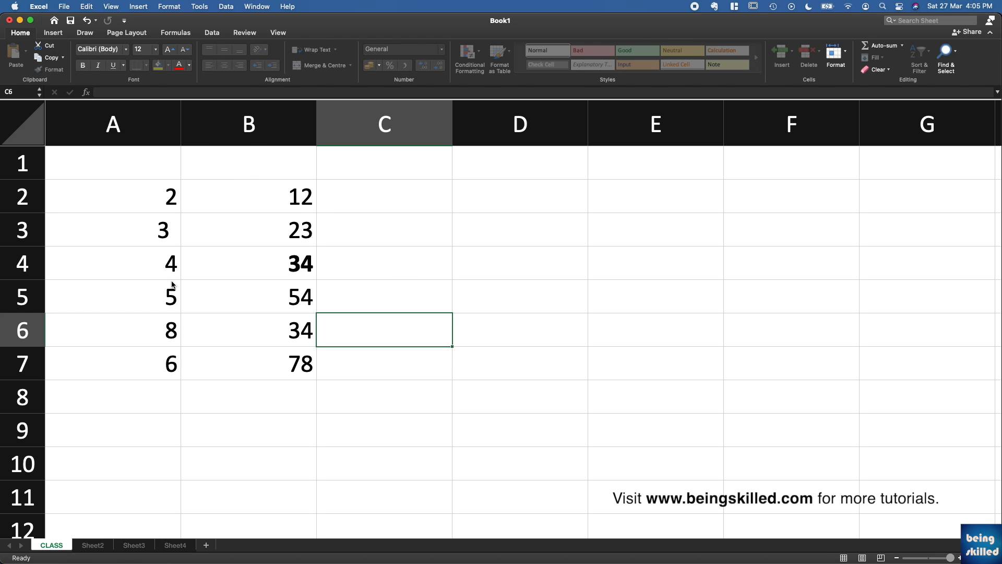
Add the column headers Quantity in cell A1 and Price in cell B1
click(148, 174)
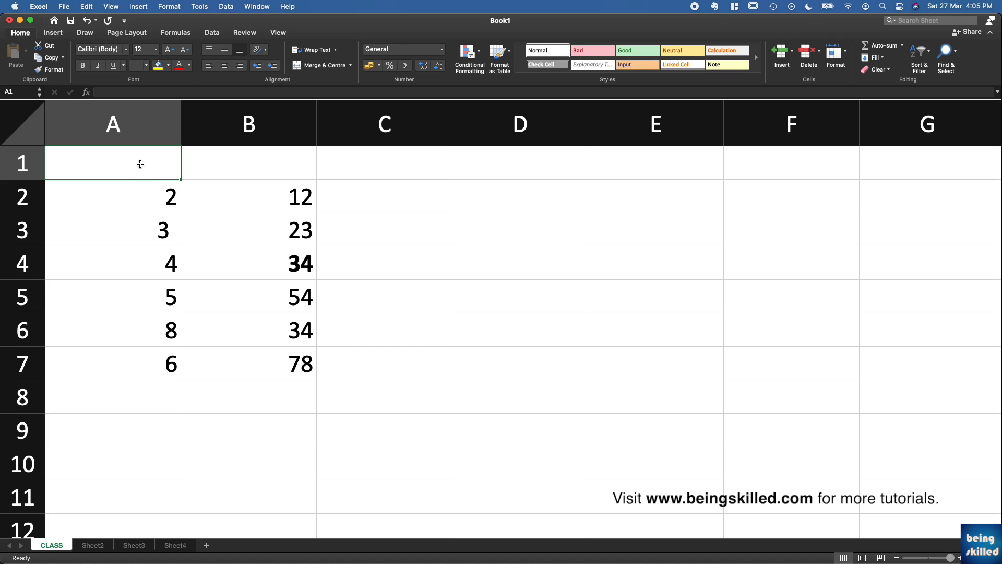
text(Quantiit)
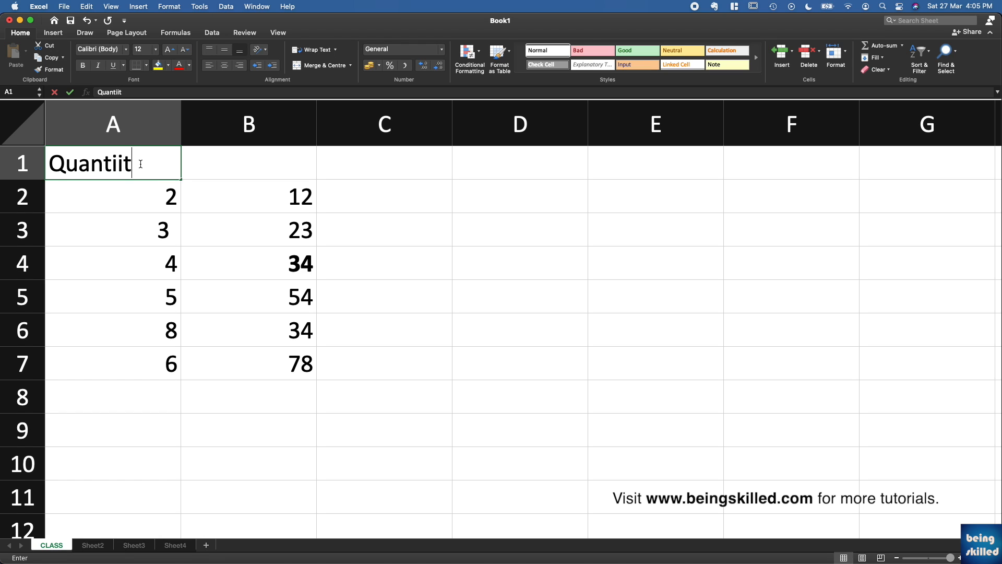
key(BackSpace)
key(BackSpace)
text(ty)
key(Tab)
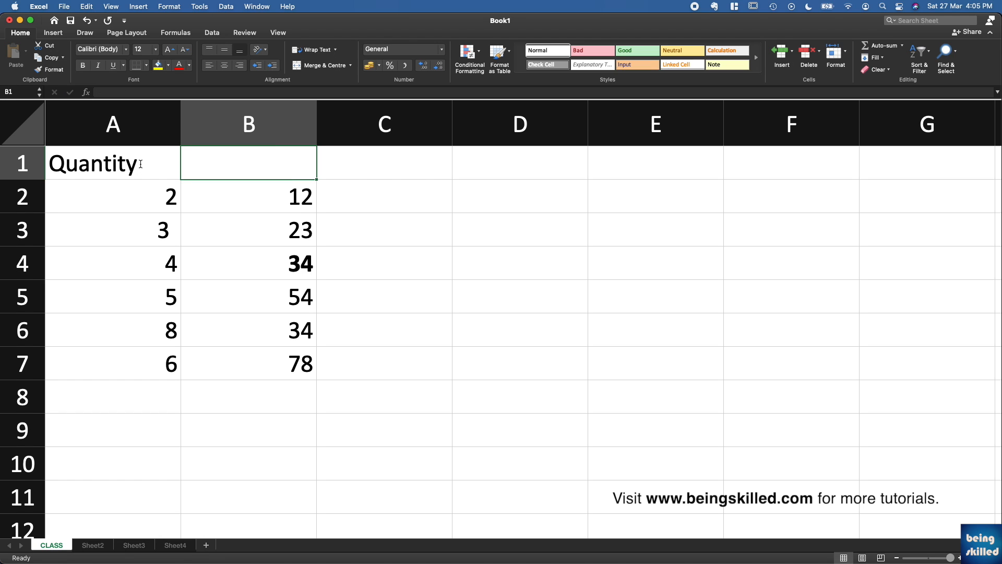
text(Price)
key(Return)
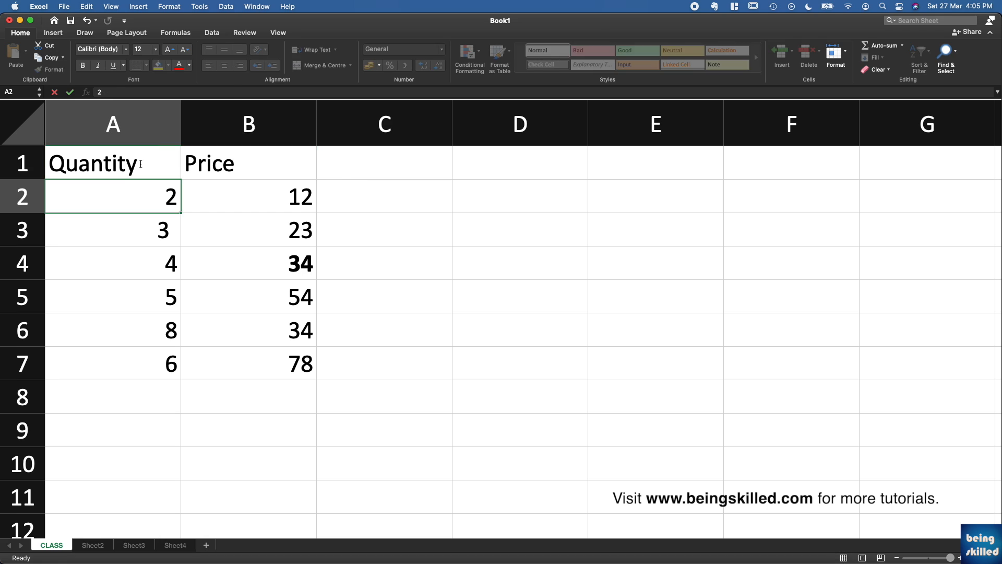
Enter the label SUM in cell D2
key(Tab)
key(Tab)
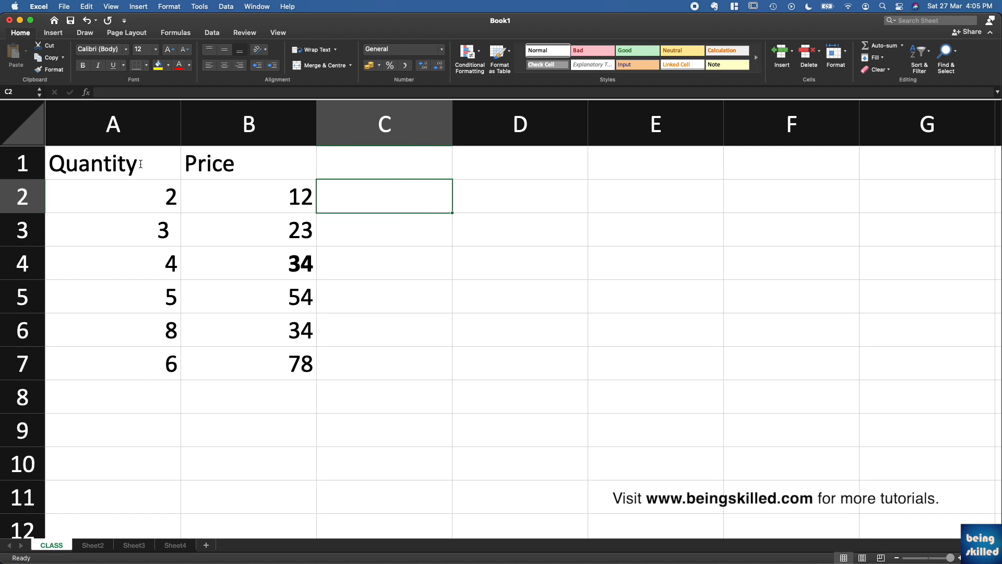
key(Tab)
text(SUM)
key(Tab)
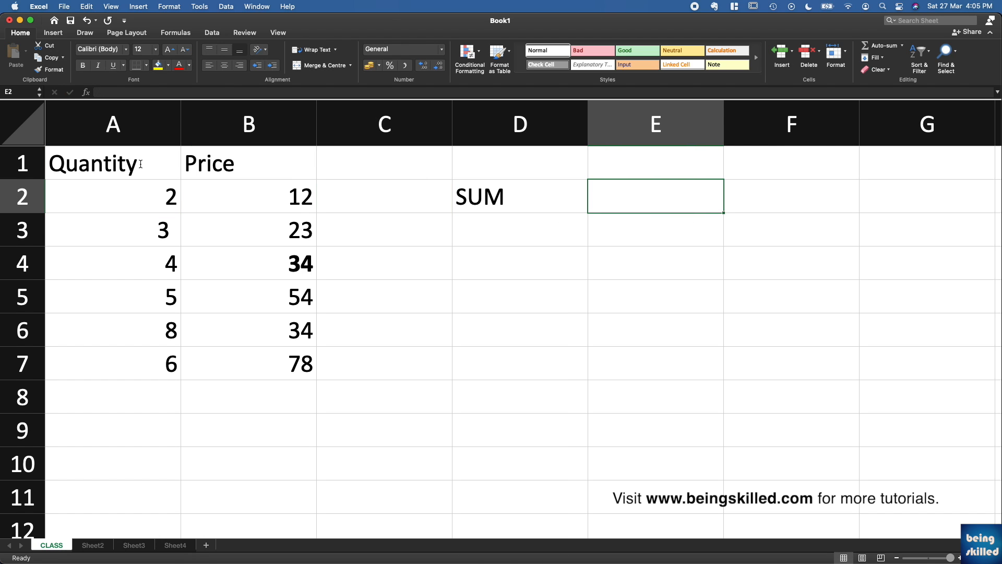
Add the column header Amount in cell C1
click(358, 170)
text(Amount)
key(Tab)
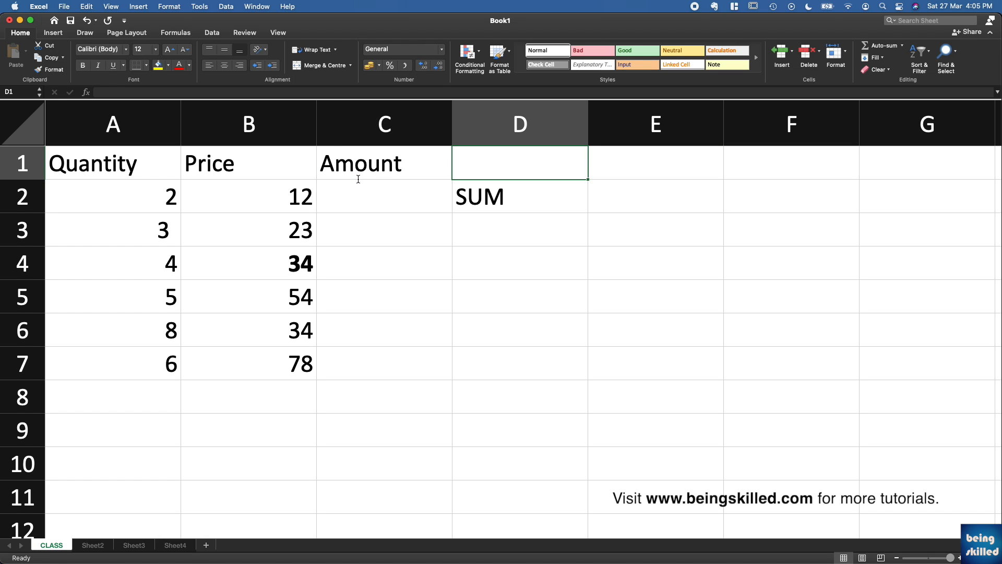
Centre the headers in the range A1:C1 horizontally
click(358, 178)
drag(139, 159, 409, 162)
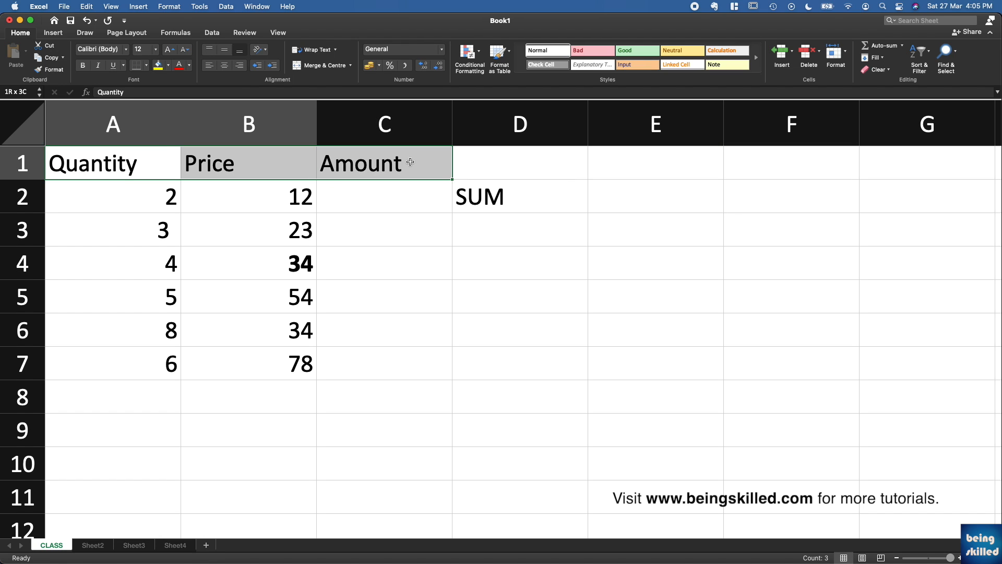
click(225, 66)
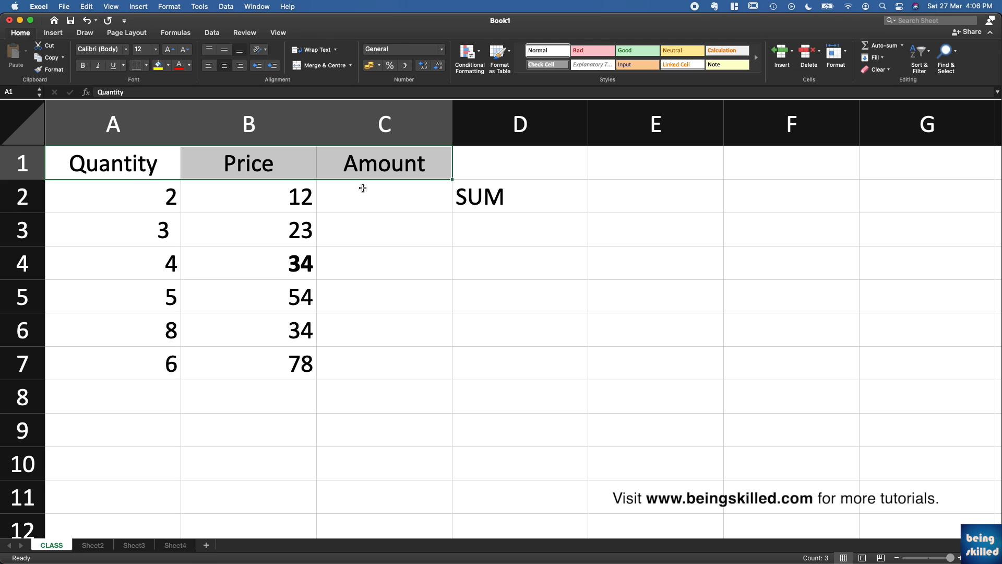
Apply all borders to the table range A1:C7
click(362, 188)
drag(418, 176, 157, 368)
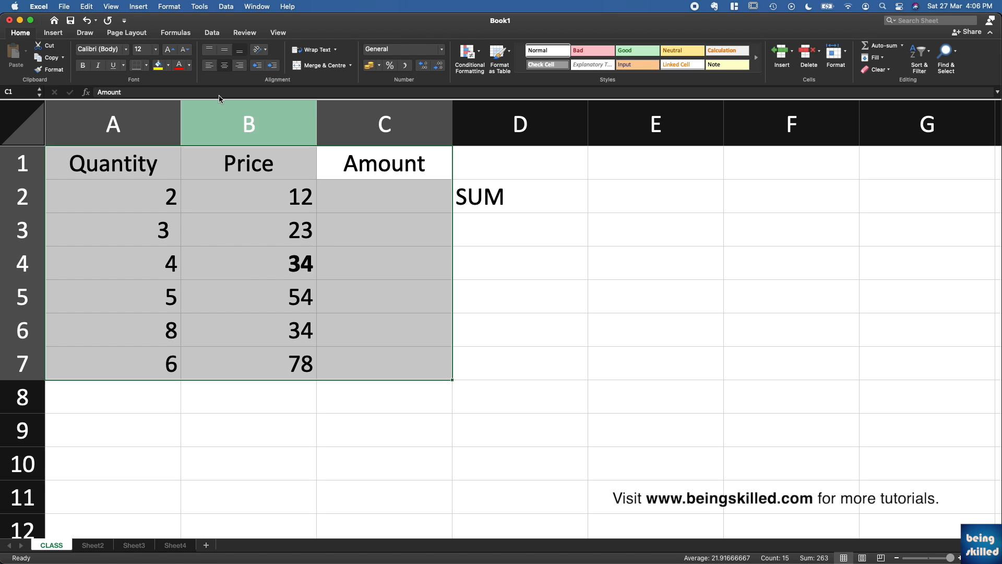
click(146, 65)
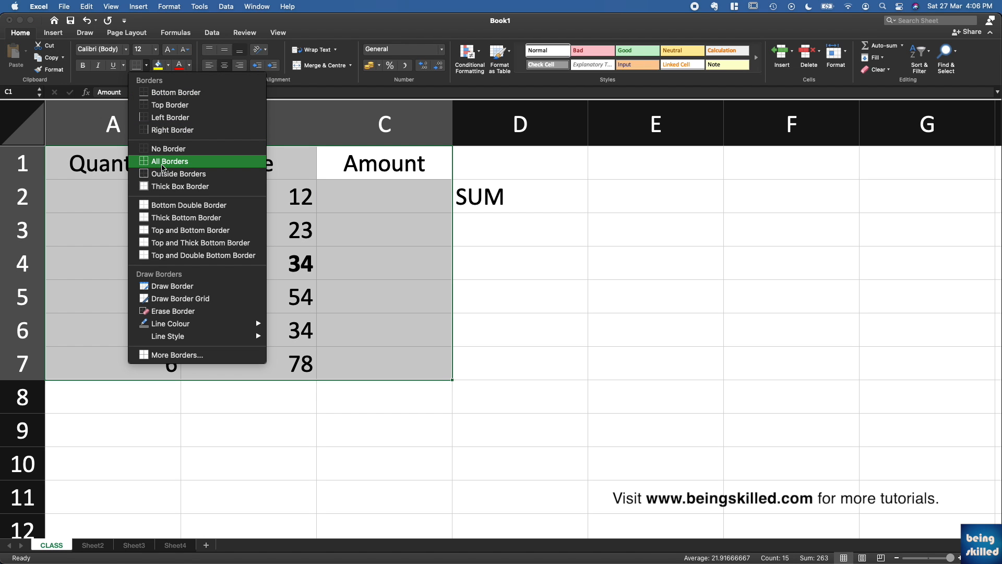
click(162, 162)
Make the headers in A1:C1 bold and give them a grey fill colour
drag(164, 164, 329, 166)
key(super+b)
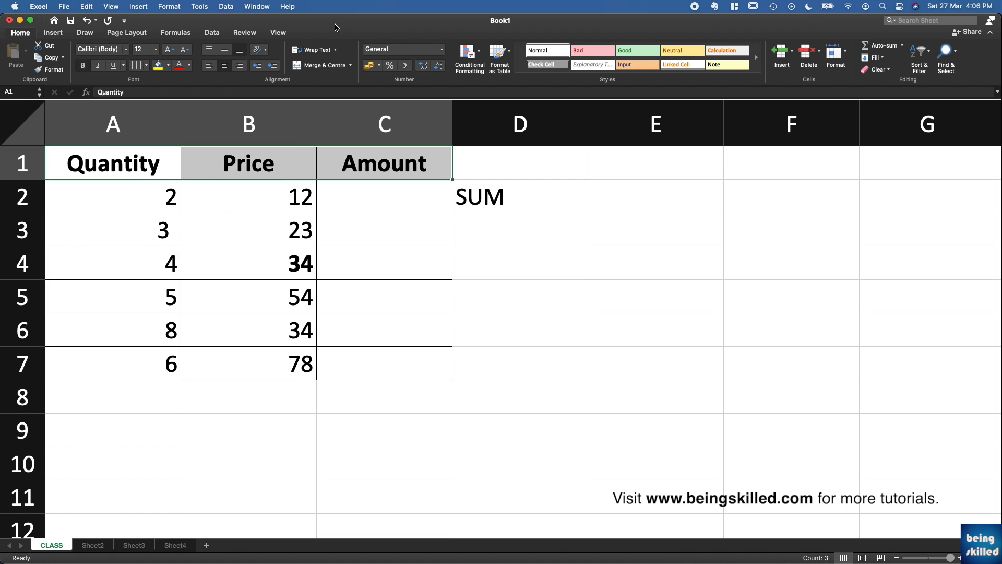
click(168, 66)
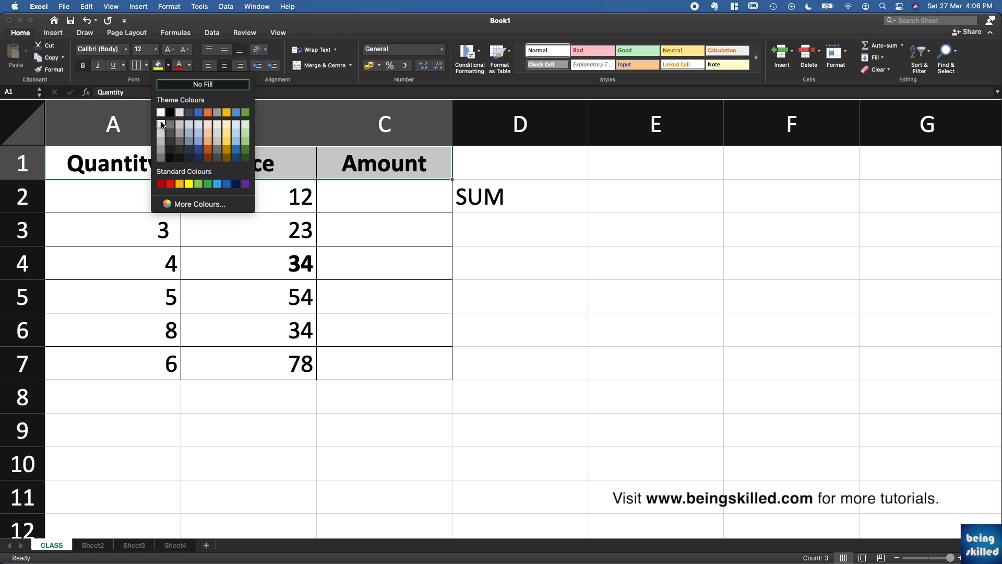
click(161, 142)
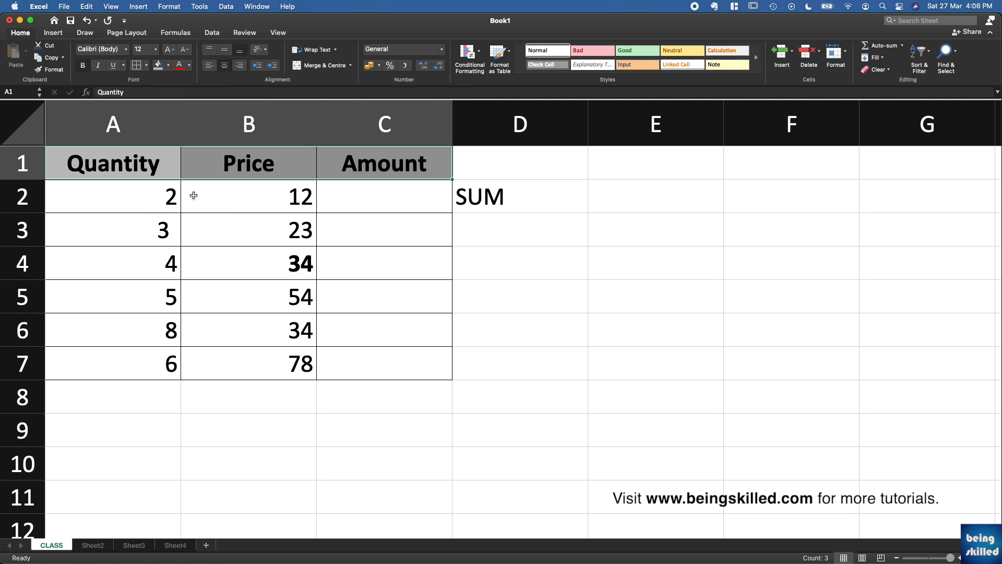
Try centring the values in A2:B7, and right-align them instead
click(167, 177)
click(159, 207)
click(319, 186)
drag(139, 204, 228, 354)
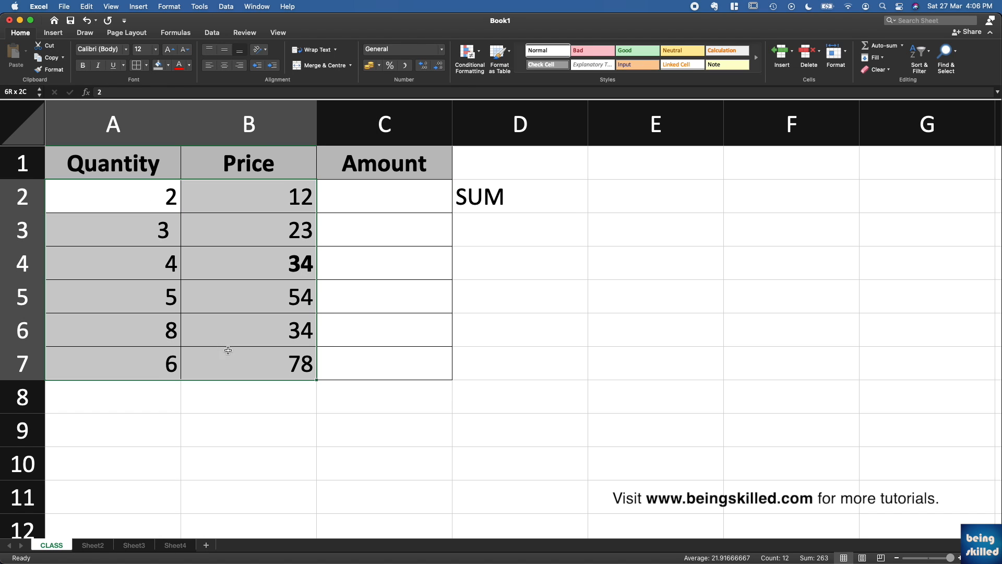
click(224, 65)
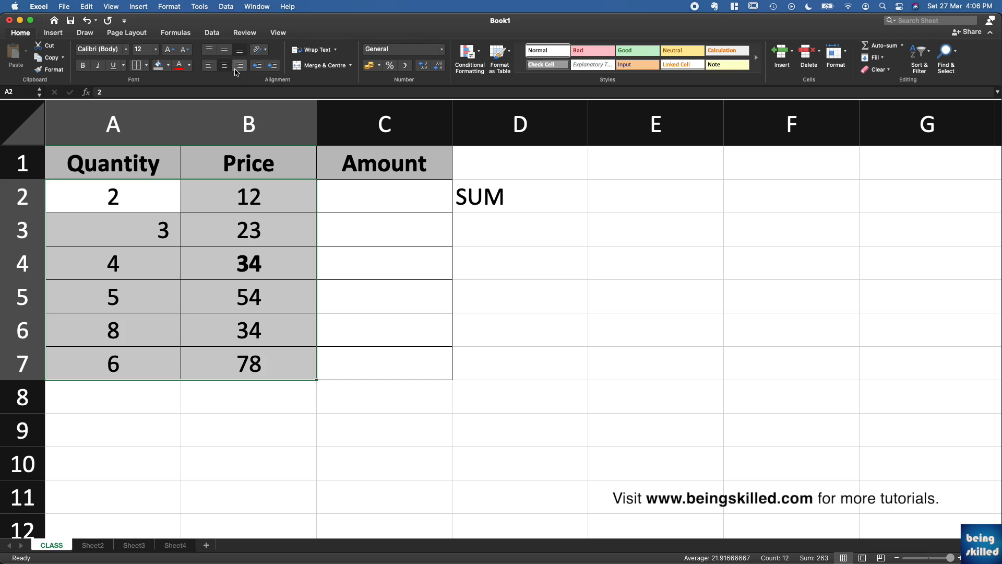
click(236, 70)
click(229, 217)
Calculate the first row's amount in cell C2 with the formula =A2*B2
click(382, 184)
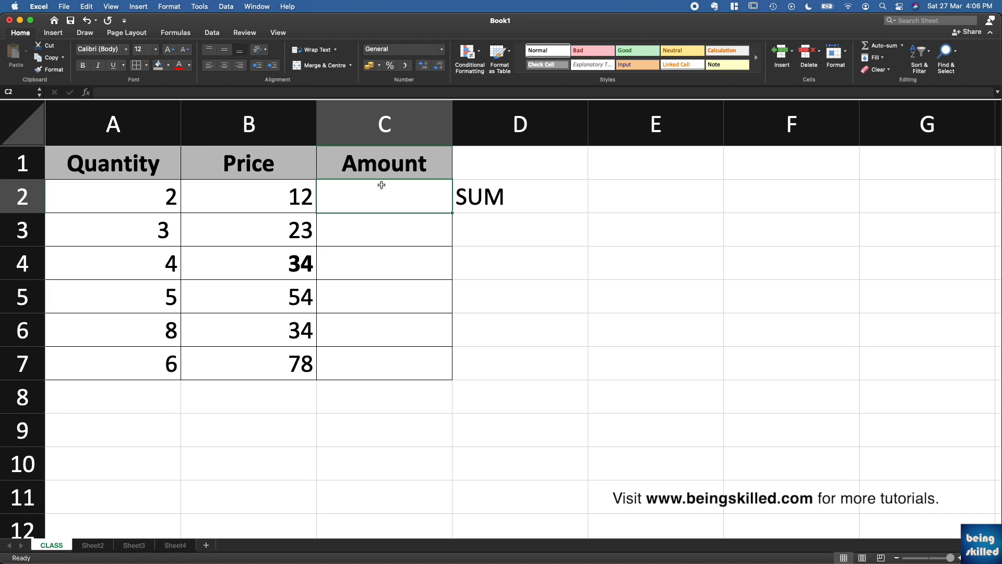
text(=sum)
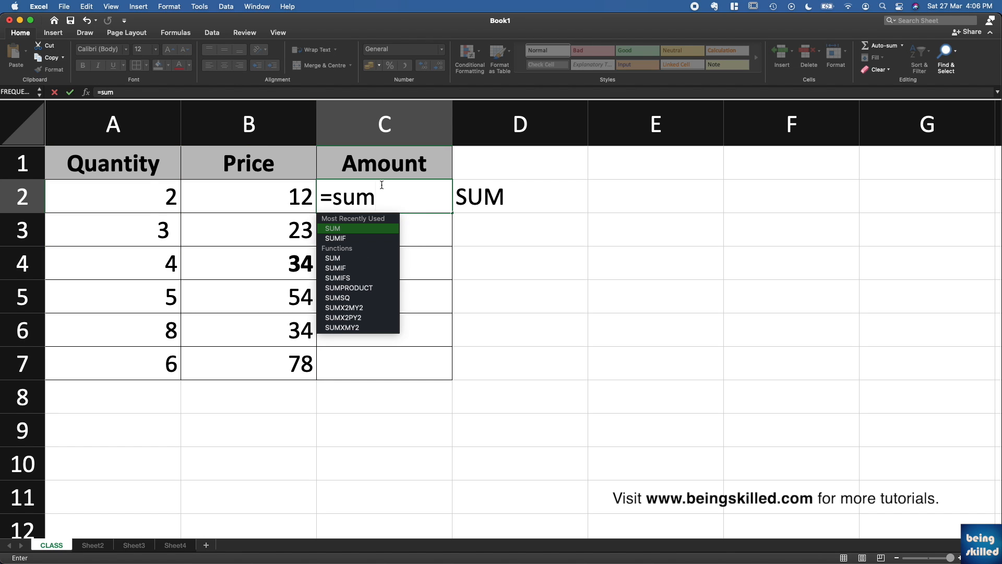
key(BackSpace)
key(BackSpace)
key(BackSpace)
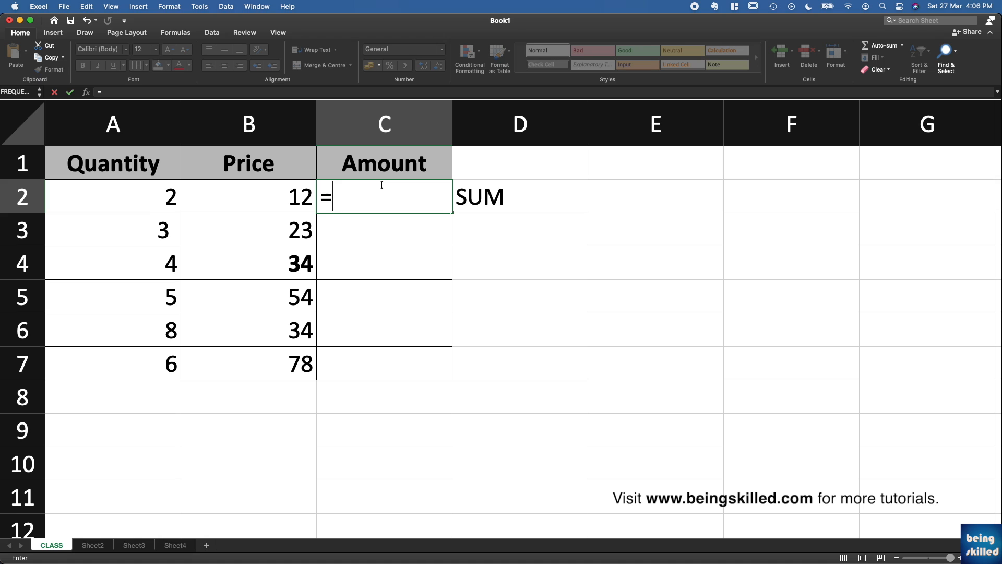
click(171, 197)
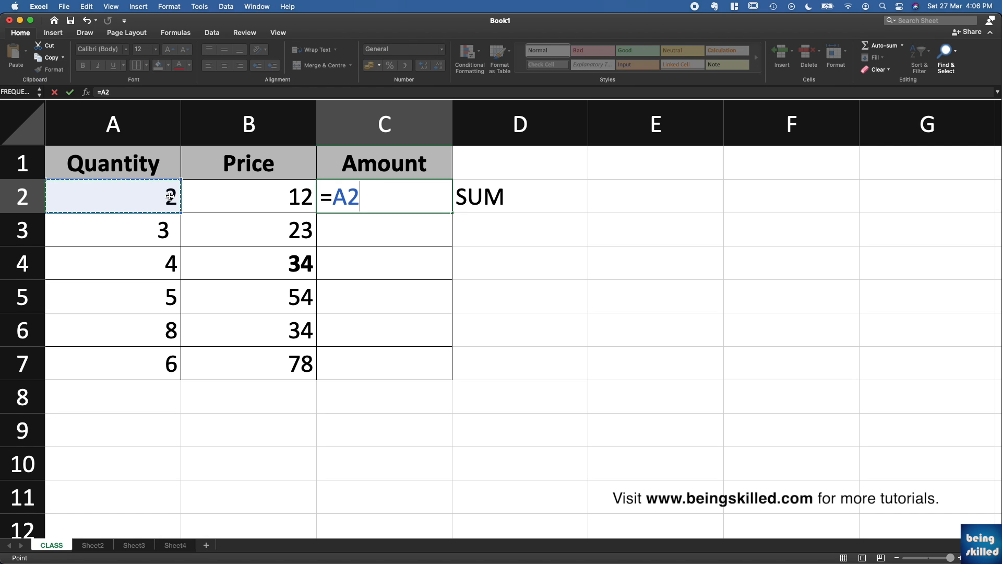
text(*)
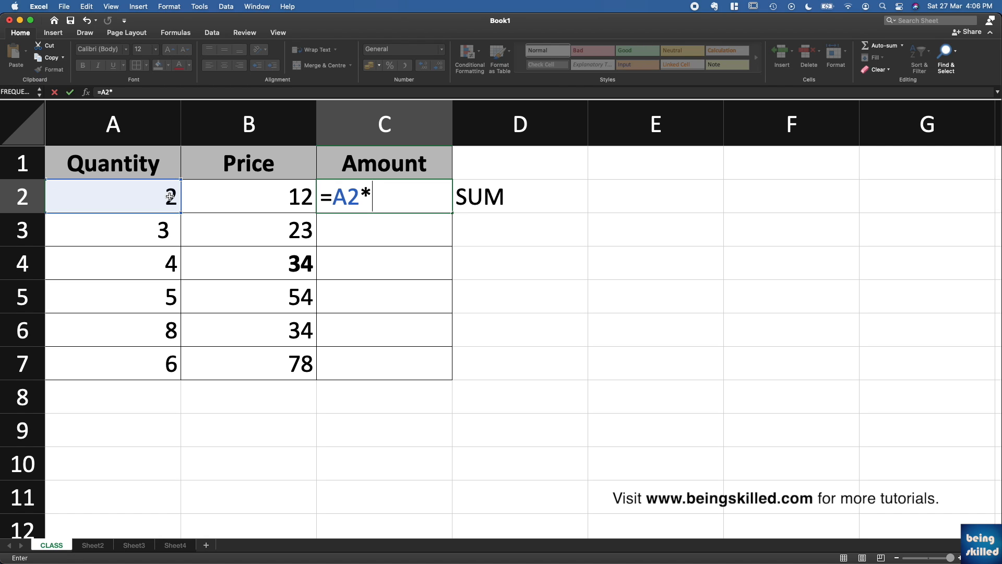
click(307, 203)
key(Return)
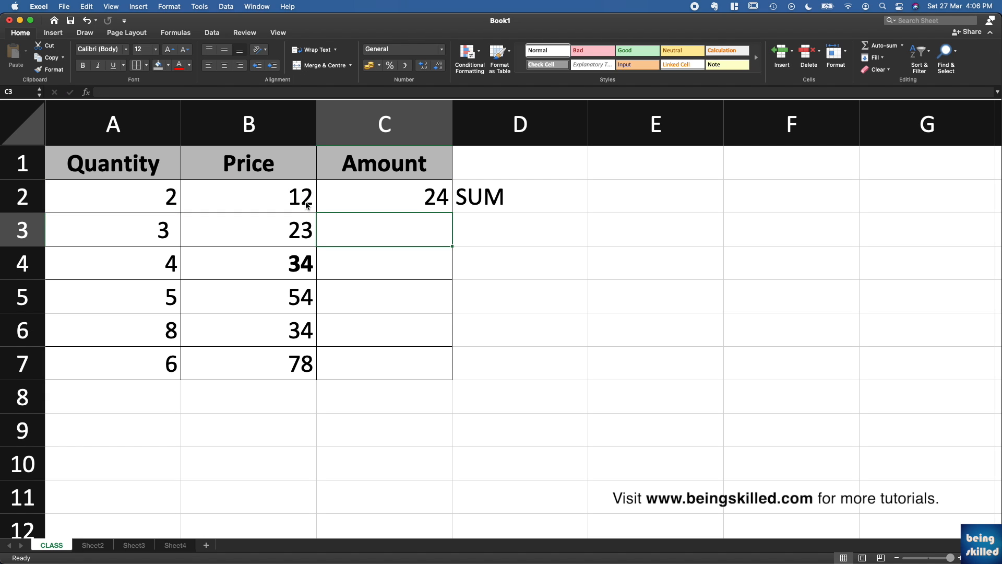
Calculate the second row's amount in cell C3 with the formula =A3*B3 and select that cell again
key(Up)
key(super+c)
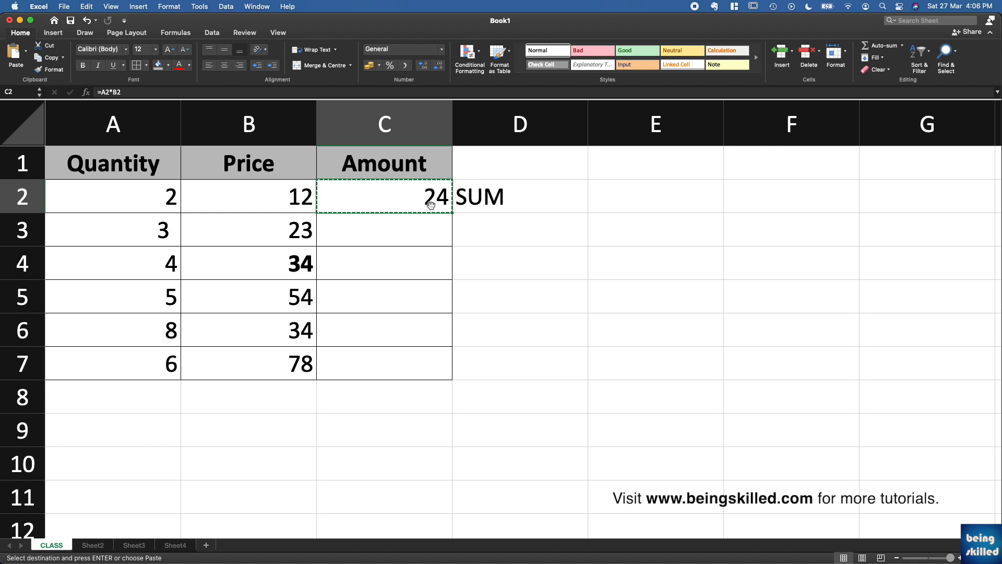
click(409, 225)
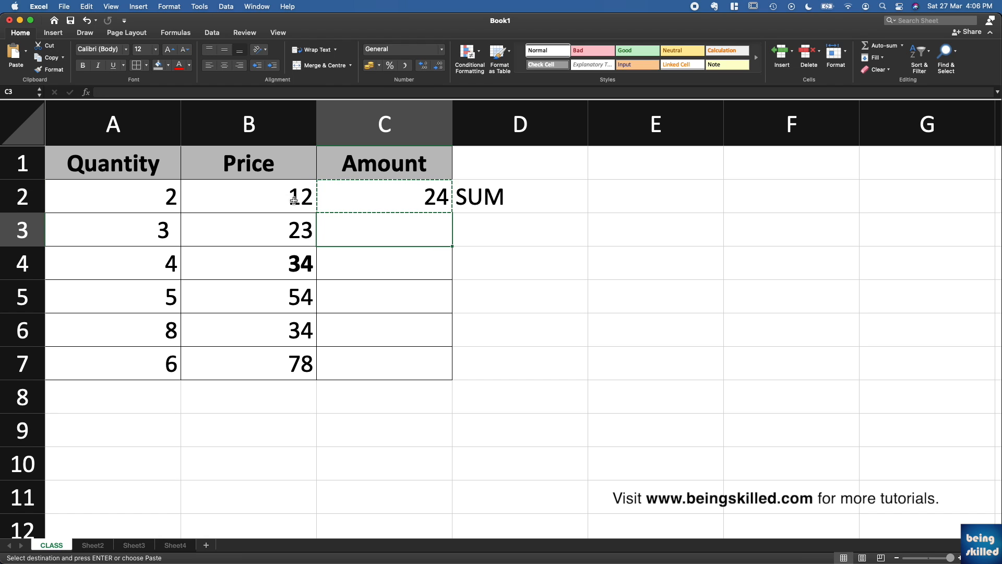
text(=)
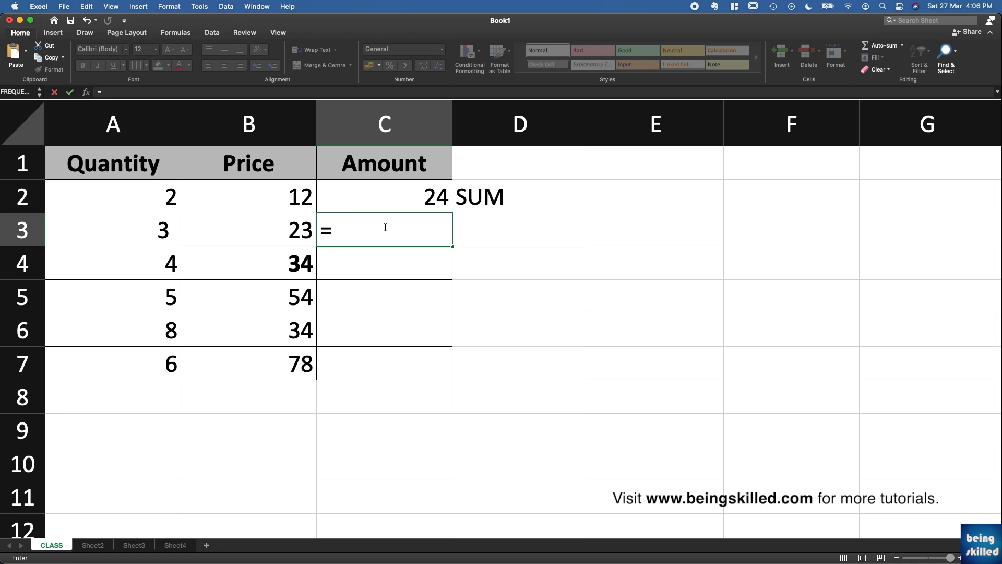
text(A3*)
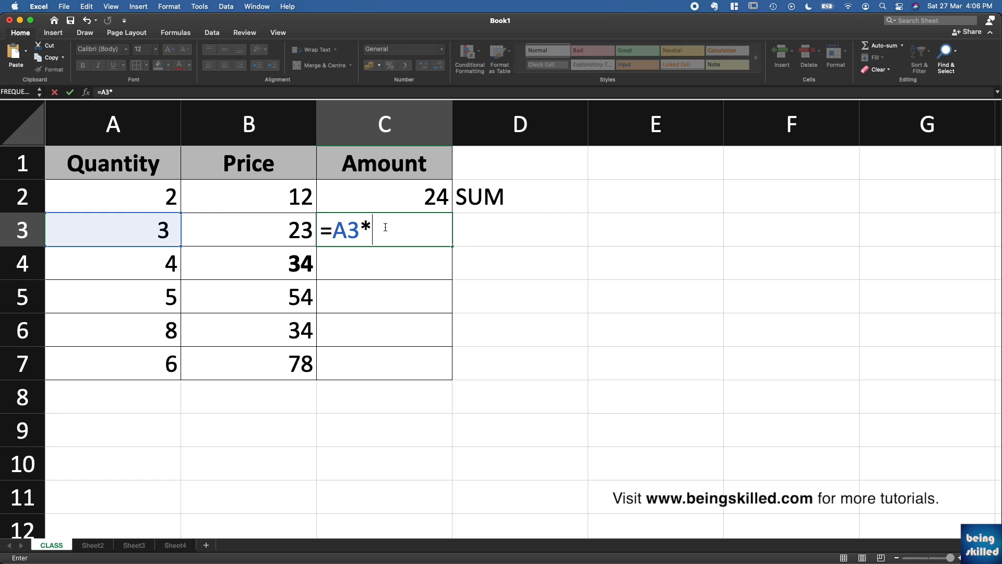
click(261, 234)
key(Return)
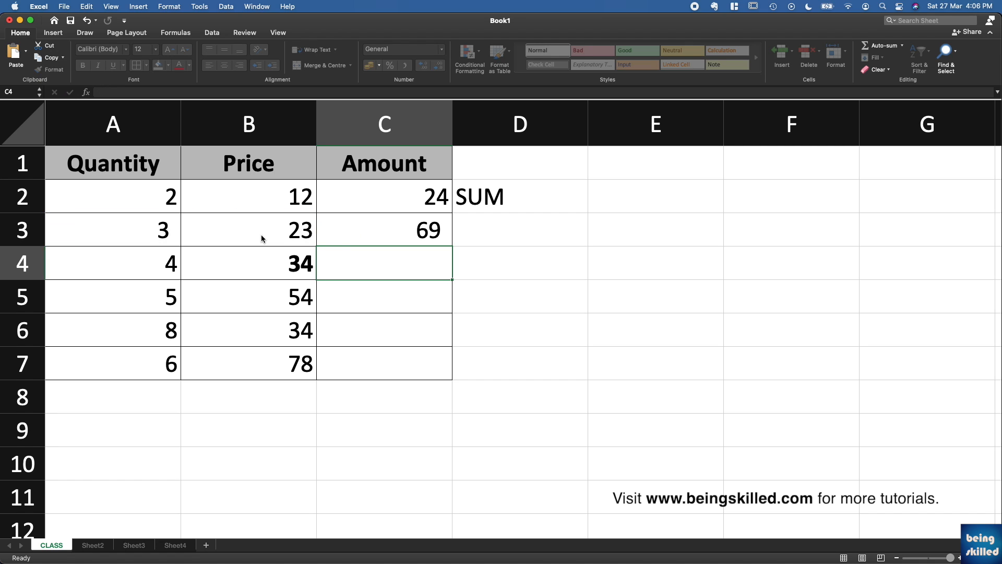
key(Up)
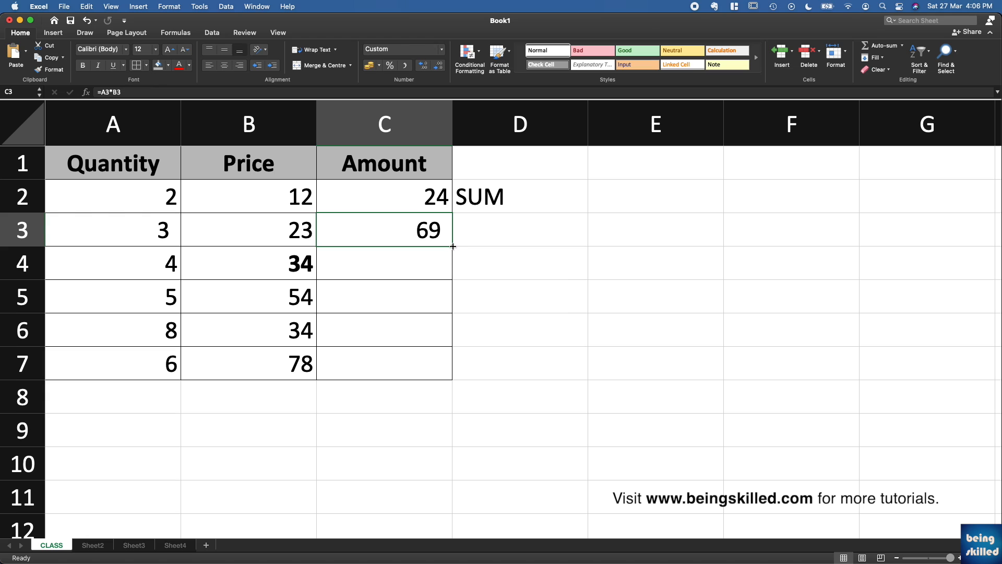
Fill the amount formula from C3 down to C7 and check the formulas in the filled cells
drag(453, 245, 450, 378)
click(423, 366)
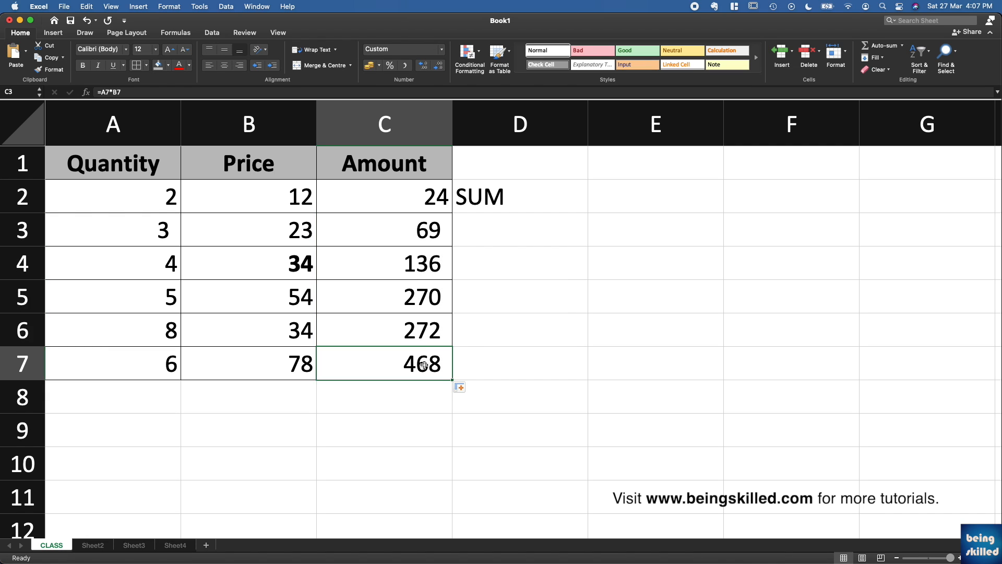
double_click(367, 261)
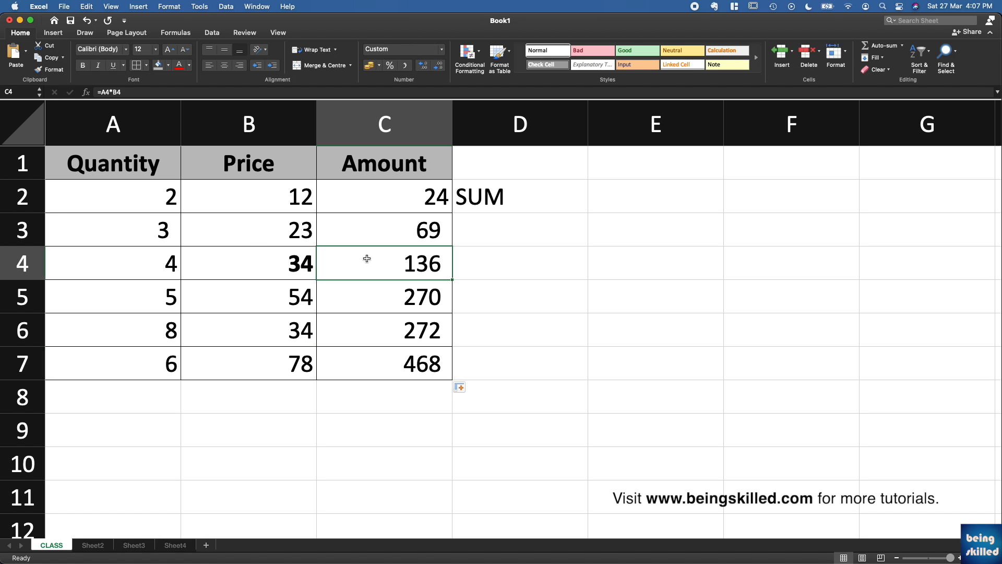
key(Escape)
click(424, 234)
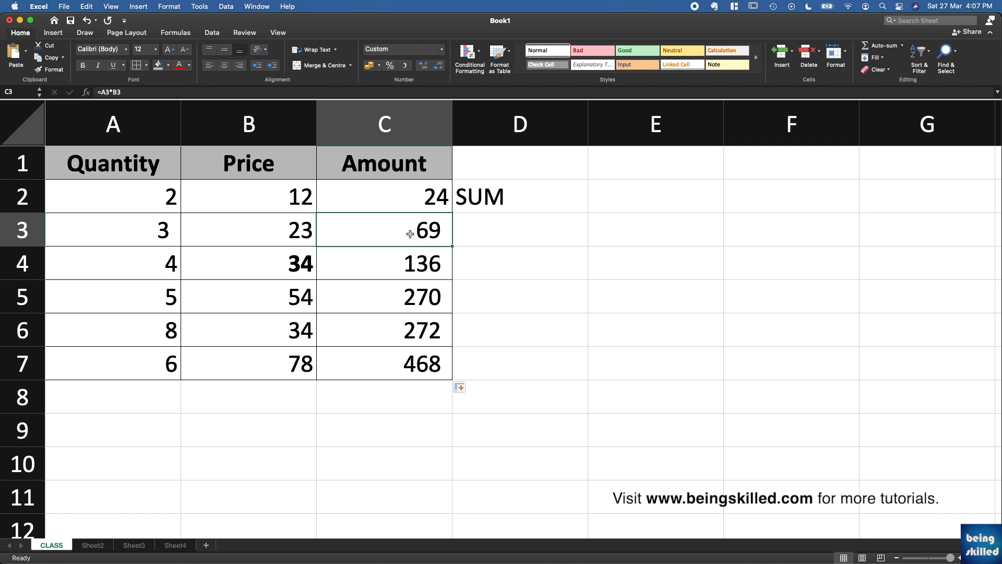
click(432, 367)
click(434, 334)
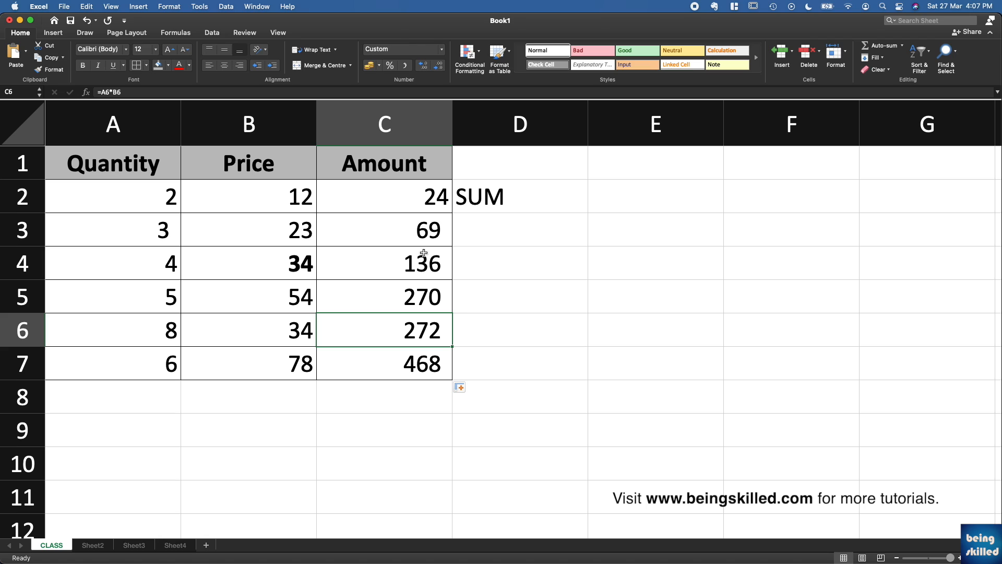
Extend the amount formula from C7 down to C9, and clear the contents of C8:C9 again
click(447, 377)
drag(453, 379, 452, 461)
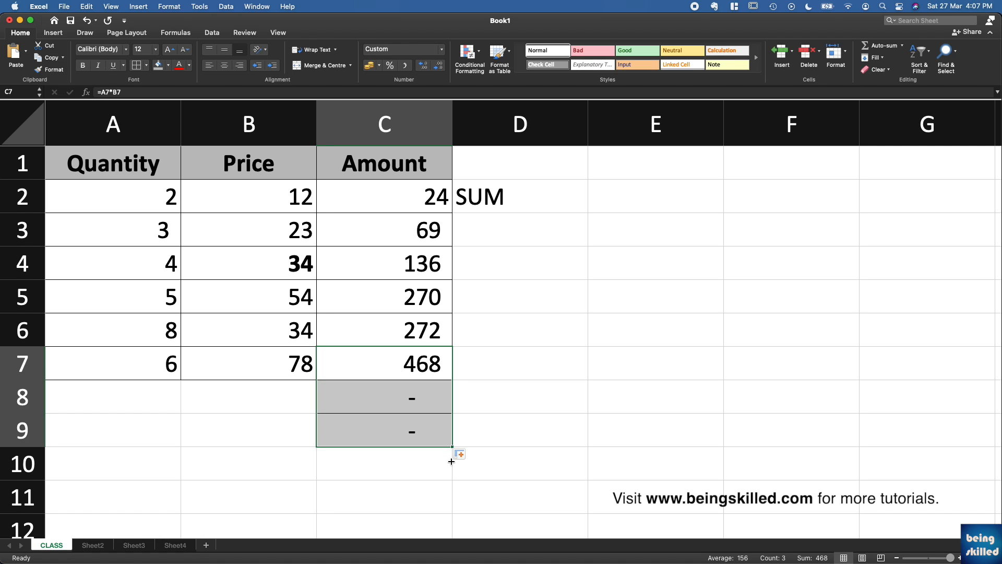
drag(425, 405, 405, 428)
key(Delete)
key(Home)
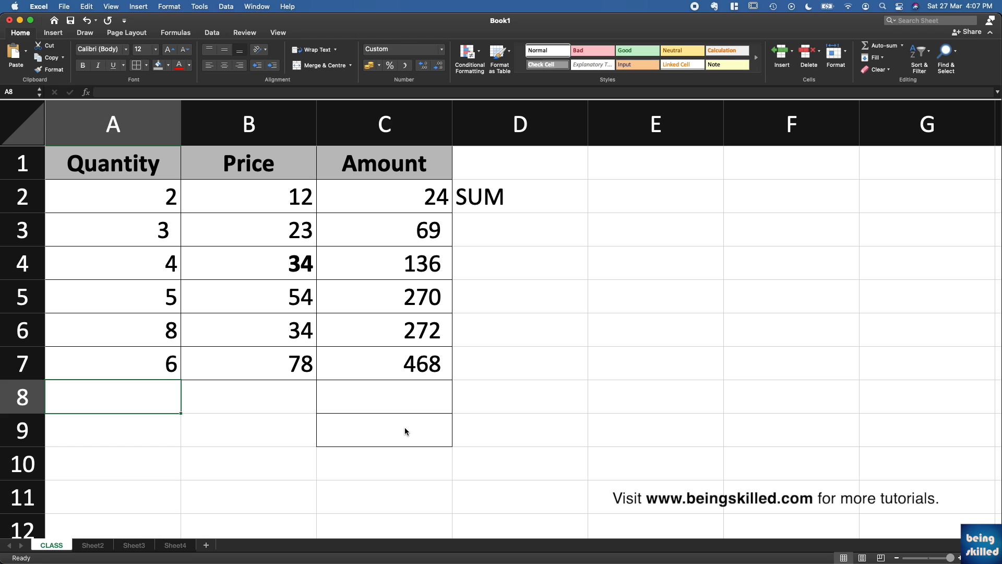
text(=sum)
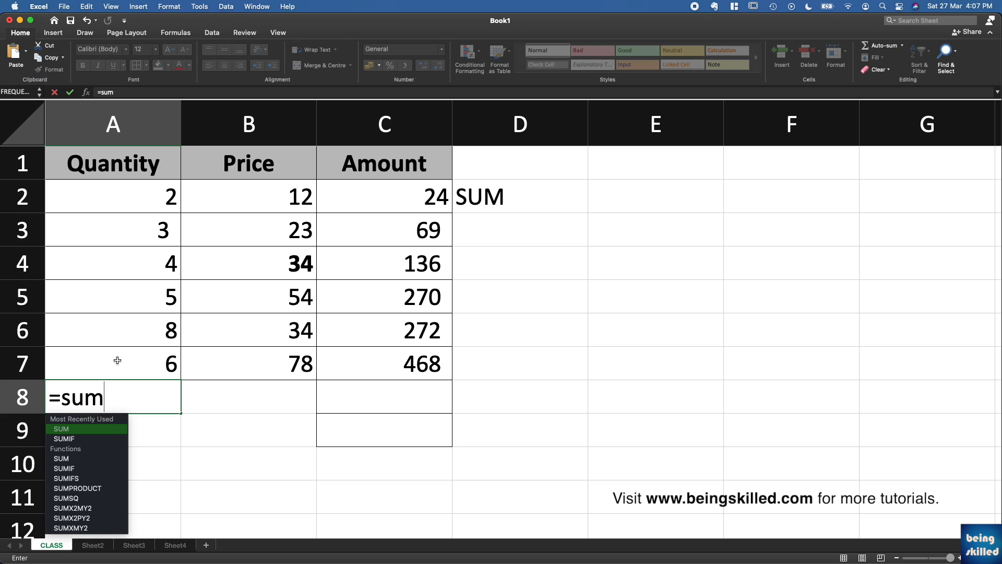
key(Escape)
key(Escape)
Total the quantities in cell A8 with the formula =A2+A3+A4+A5+A6+A7 and select that cell again
text(=)
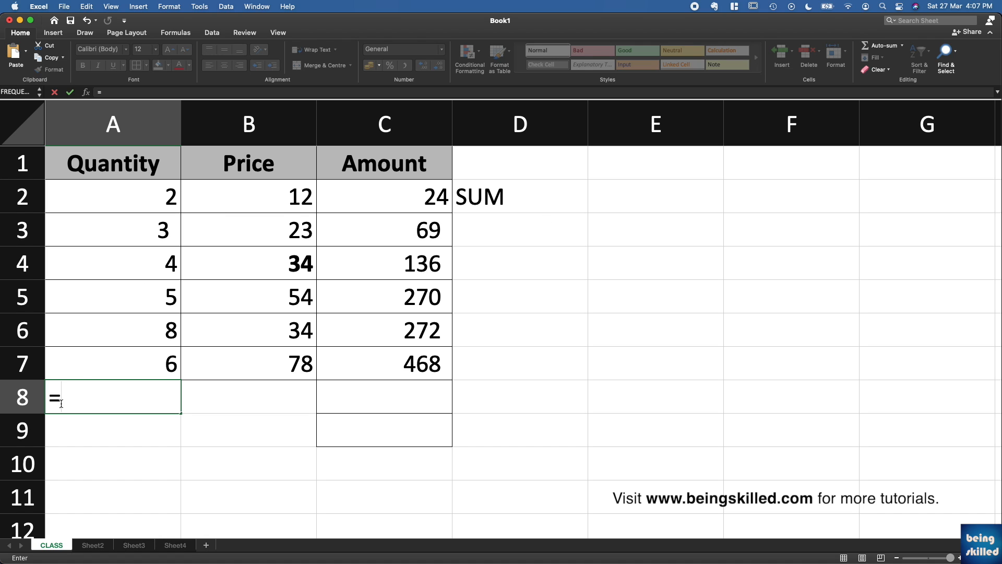
click(171, 198)
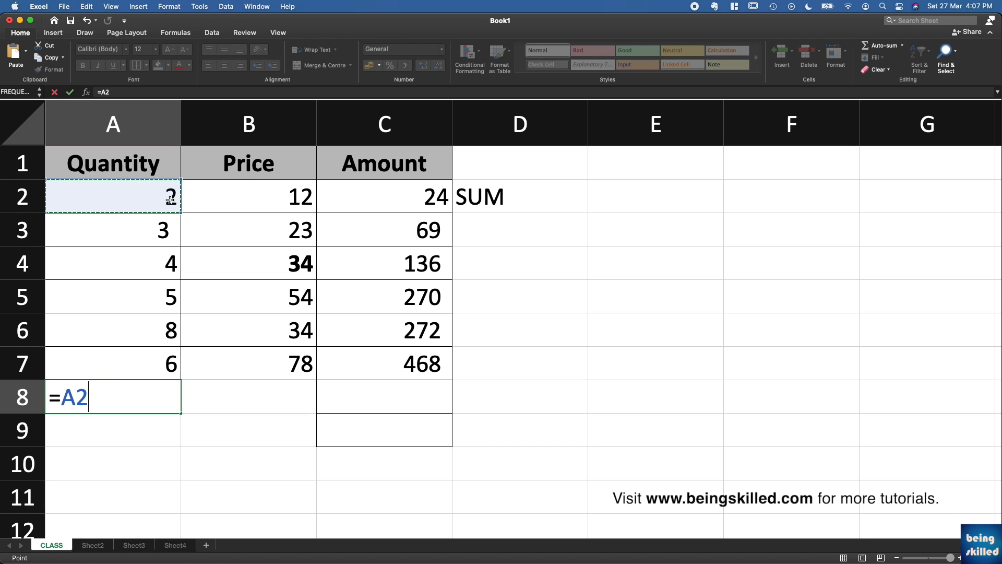
text(+)
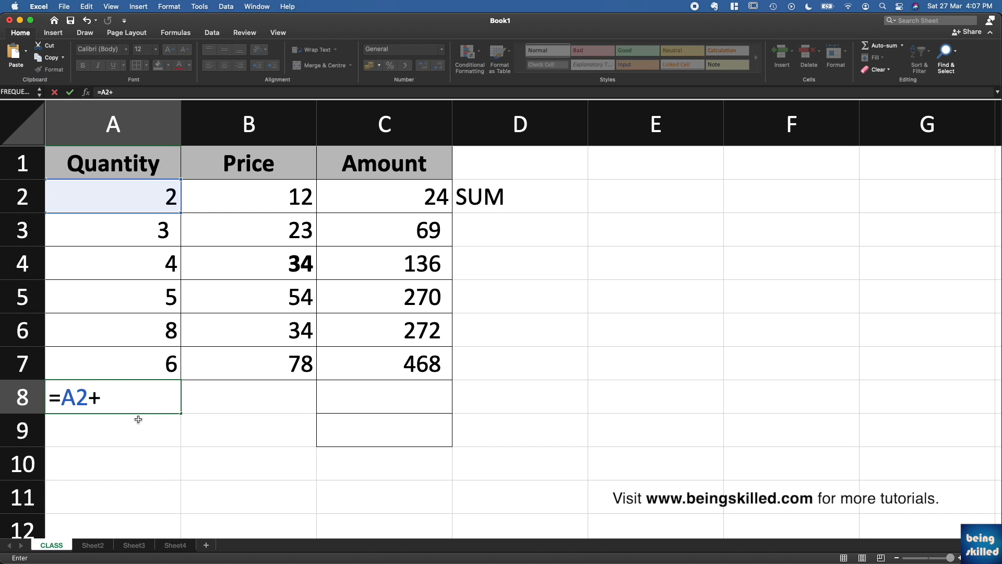
click(157, 236)
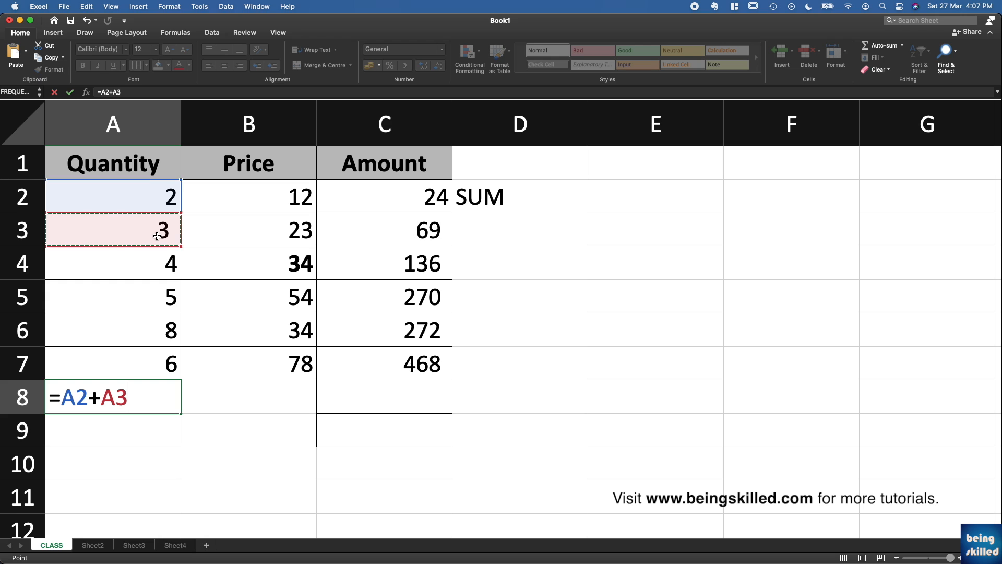
text(+)
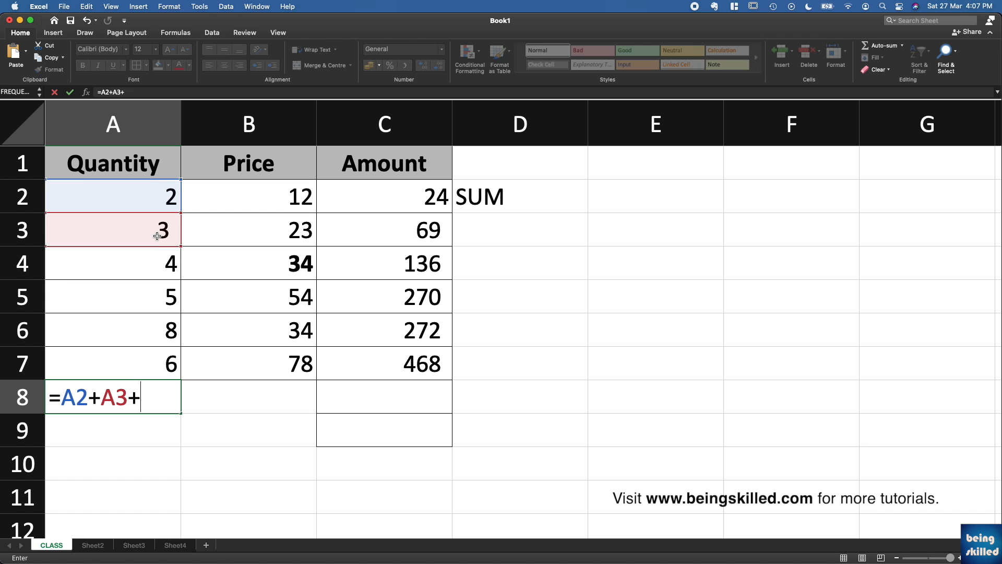
click(157, 264)
text(+)
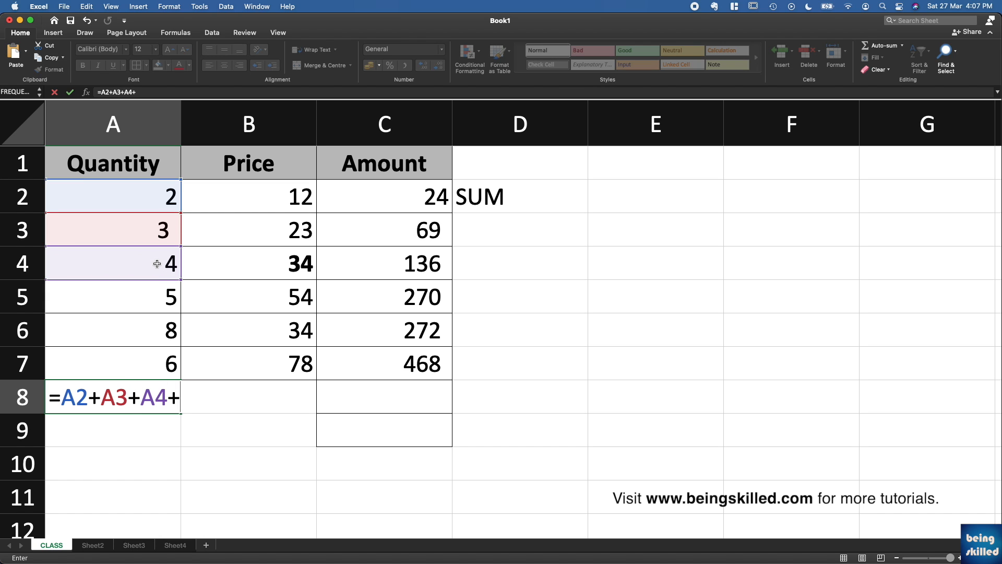
click(155, 292)
text(+)
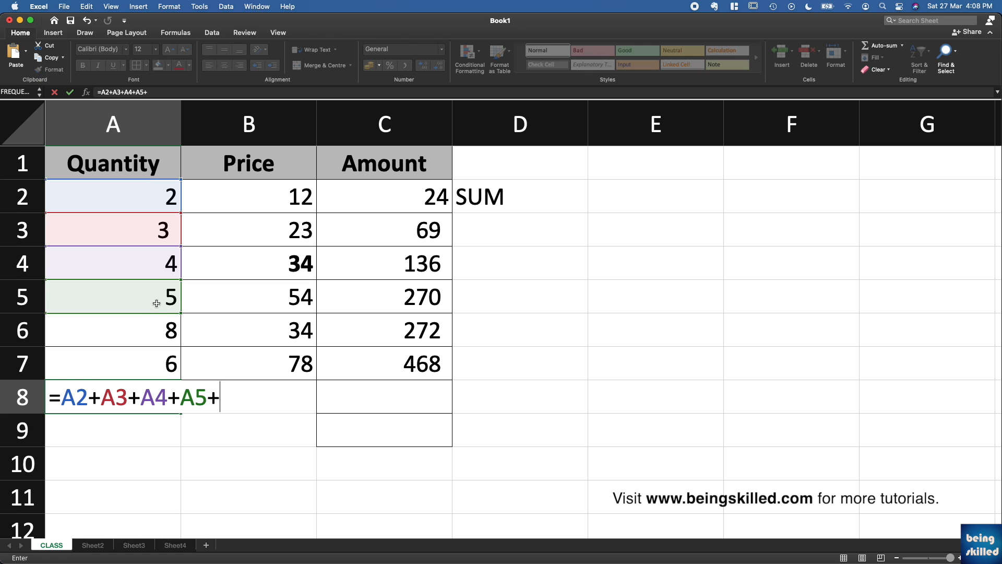
click(149, 329)
text(+)
click(148, 363)
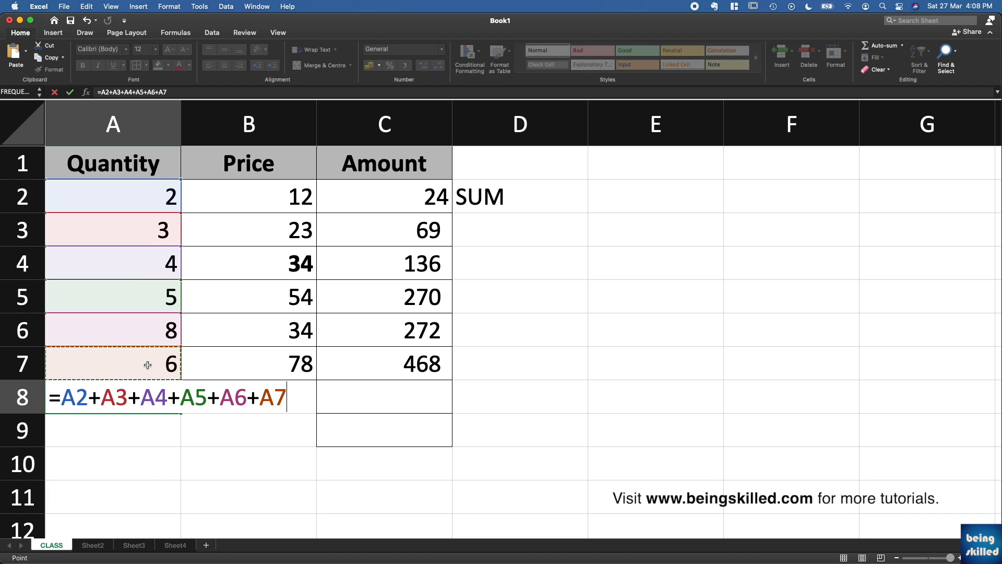
key(Return)
key(Up)
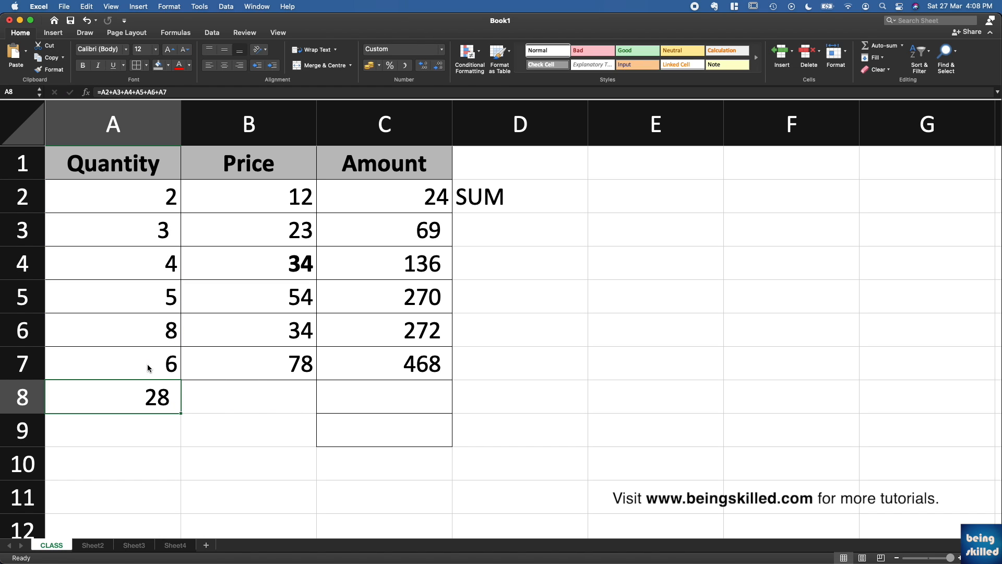
Total the same quantities in cell A9 with the formula =SUM(A2:A7)
click(140, 432)
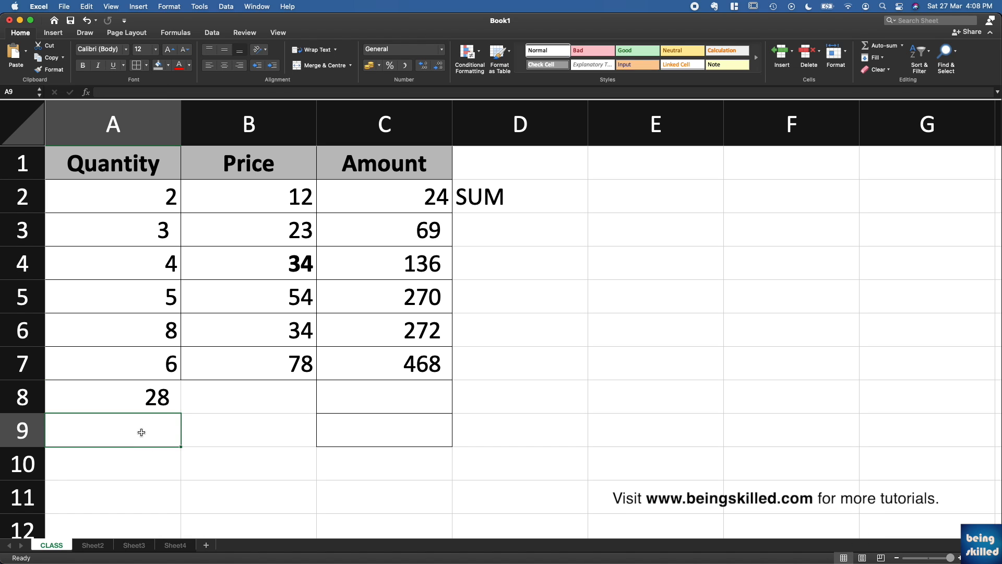
text(=sum)
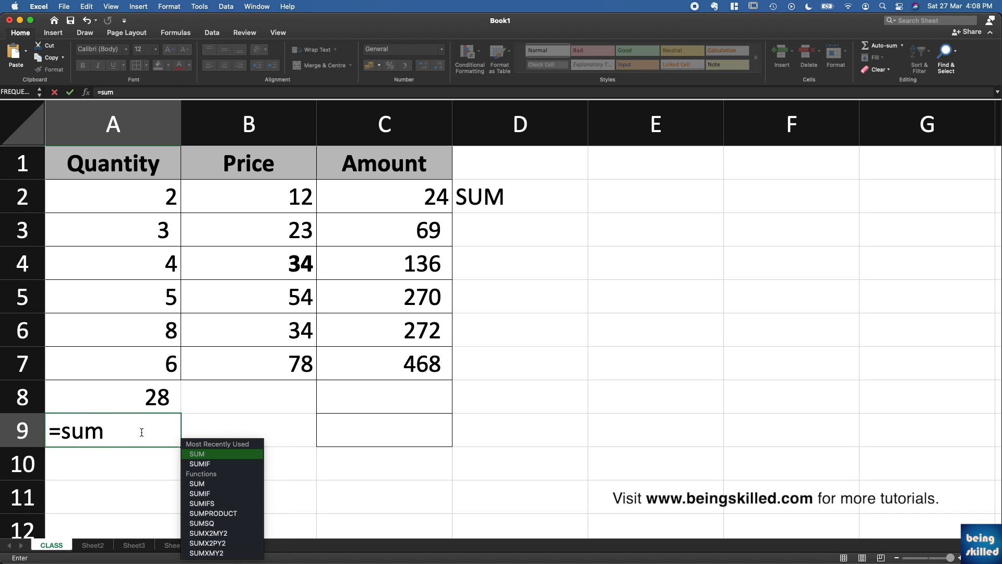
text(()
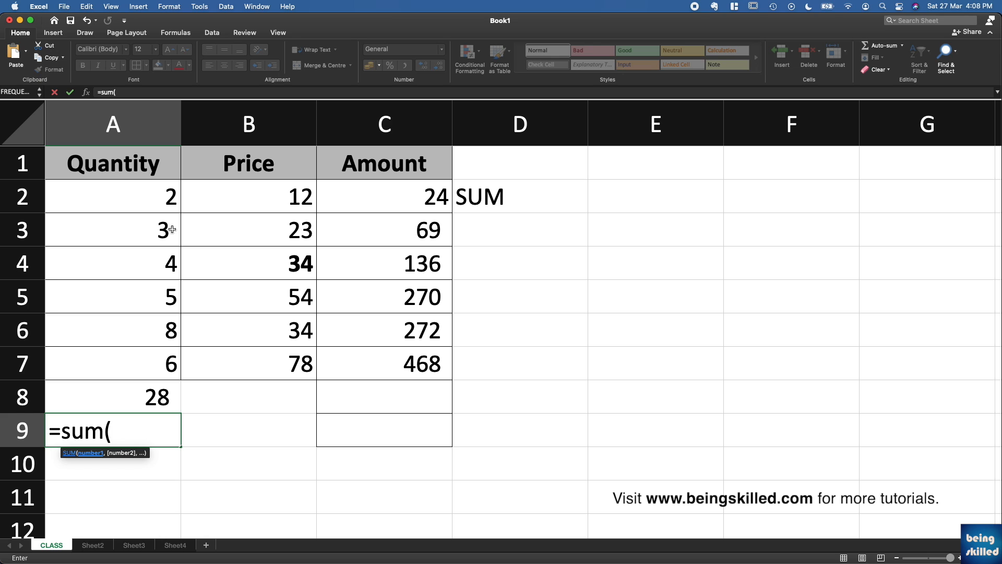
drag(169, 197, 169, 364)
key(Return)
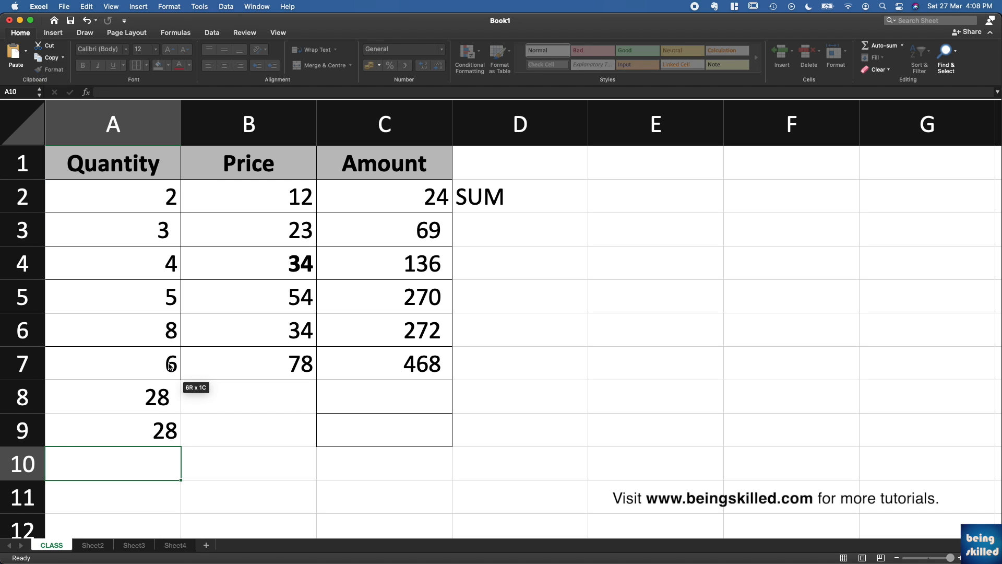
Compare the SUM formula in A9 with the cell-by-cell addition formula in A8
double_click(156, 432)
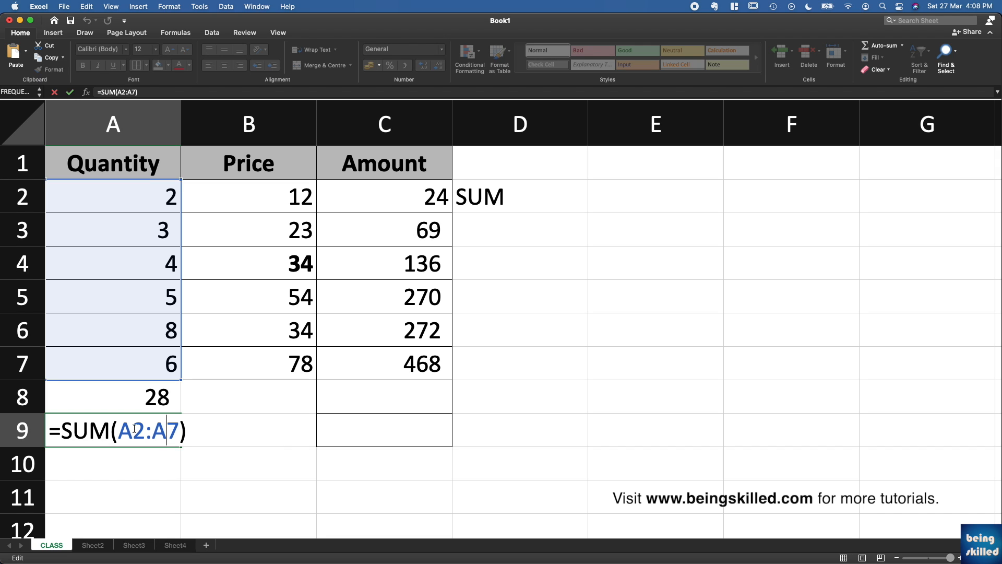
click(158, 405)
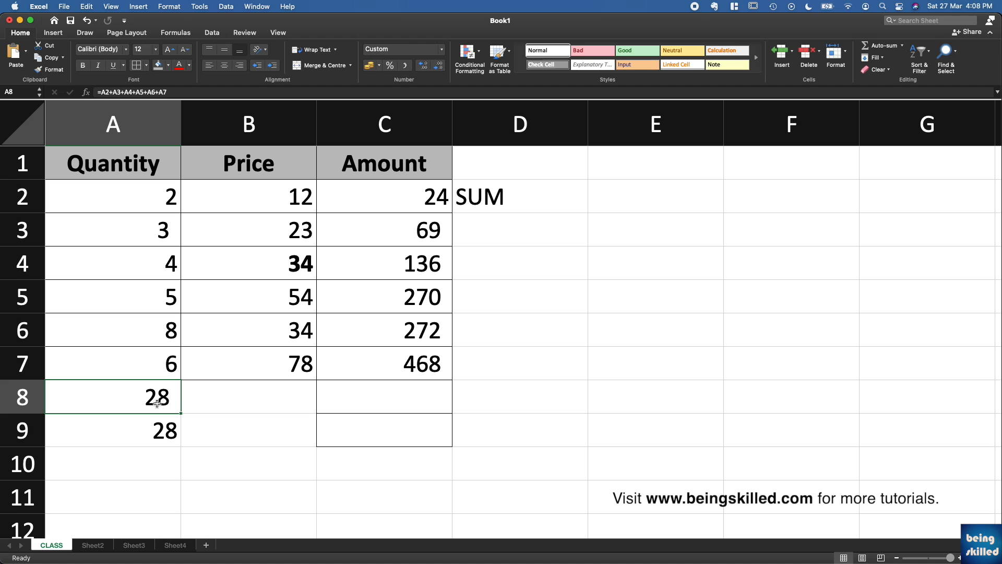
double_click(155, 396)
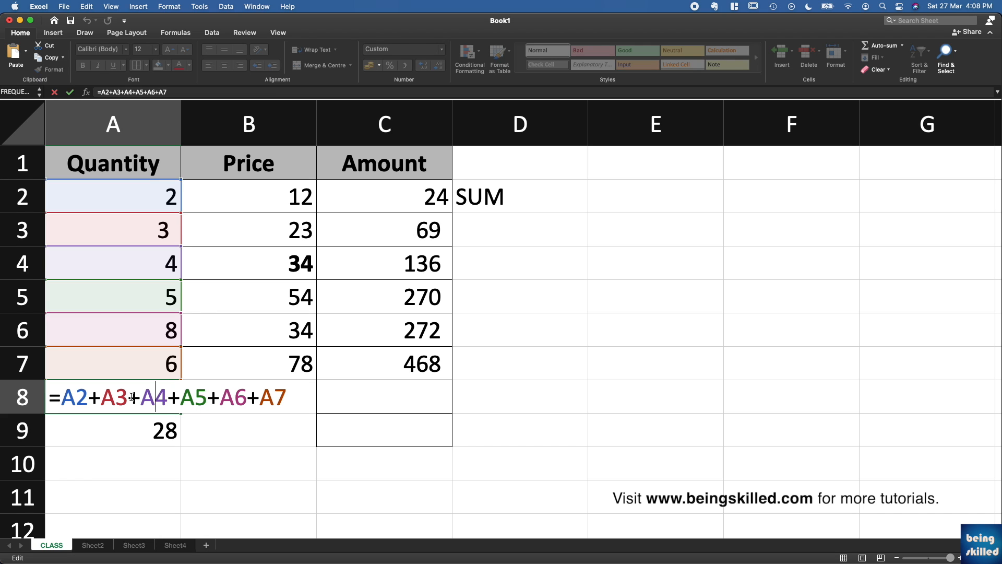
key(Escape)
click(163, 426)
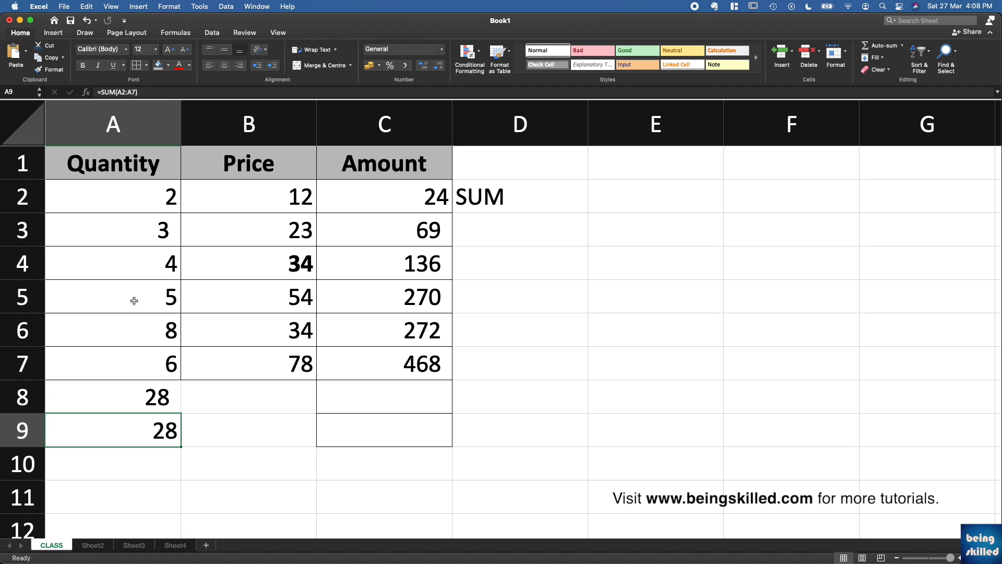
Insert a blank row above row 4 of the table
click(26, 263)
right_click(30, 266)
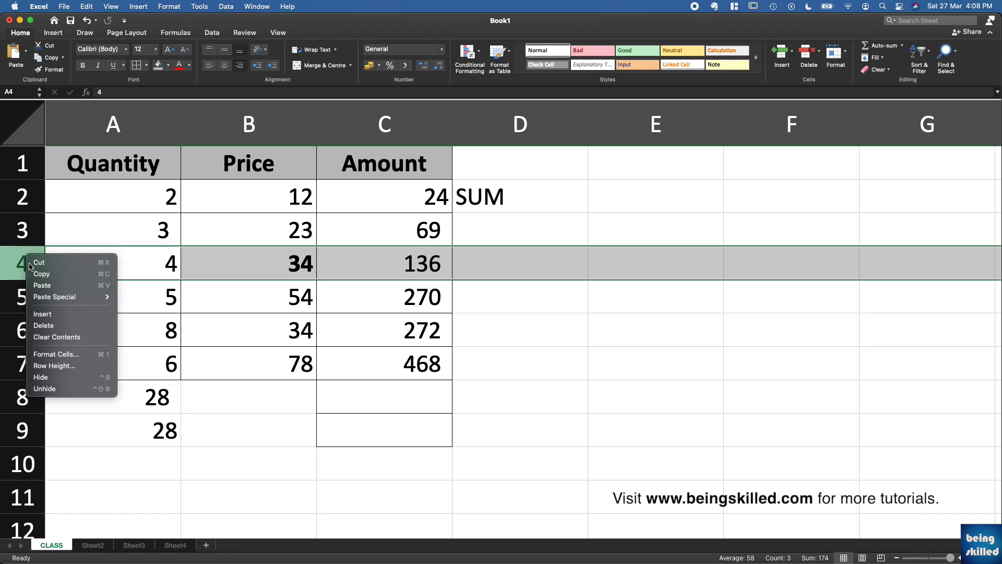
click(43, 313)
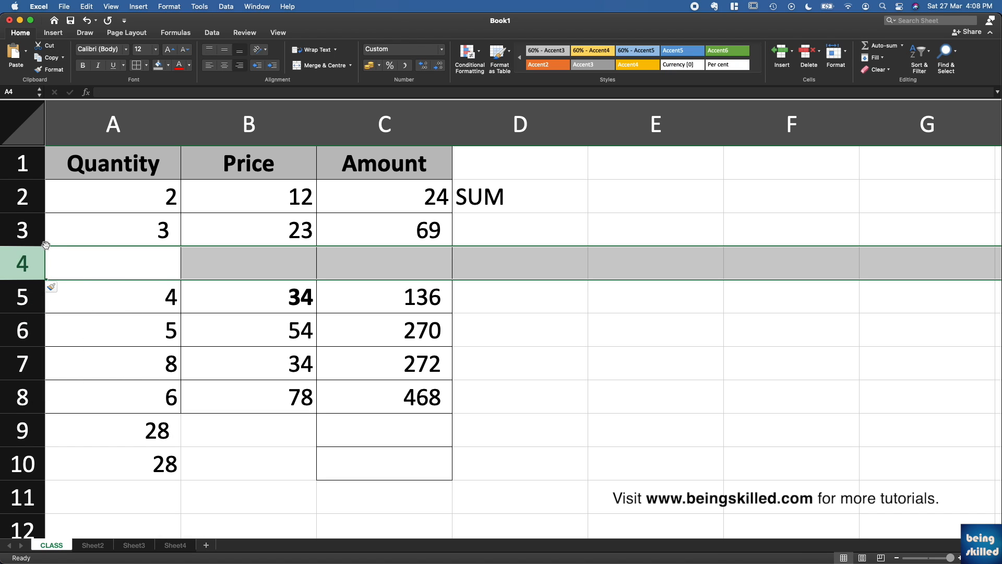
Examine which cells the addition formula in A9 references, leaving the formula as it is
double_click(129, 430)
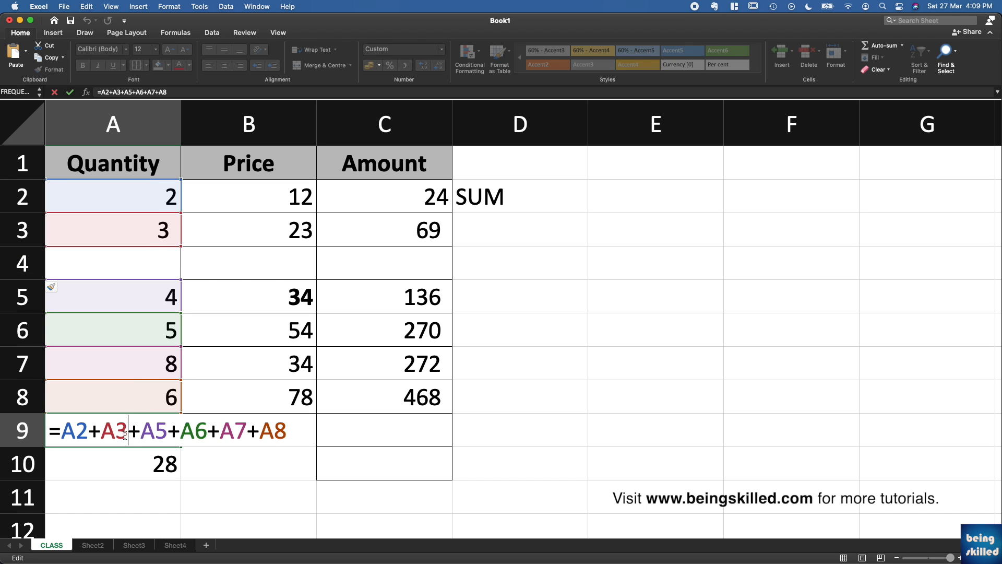
drag(286, 432, 59, 426)
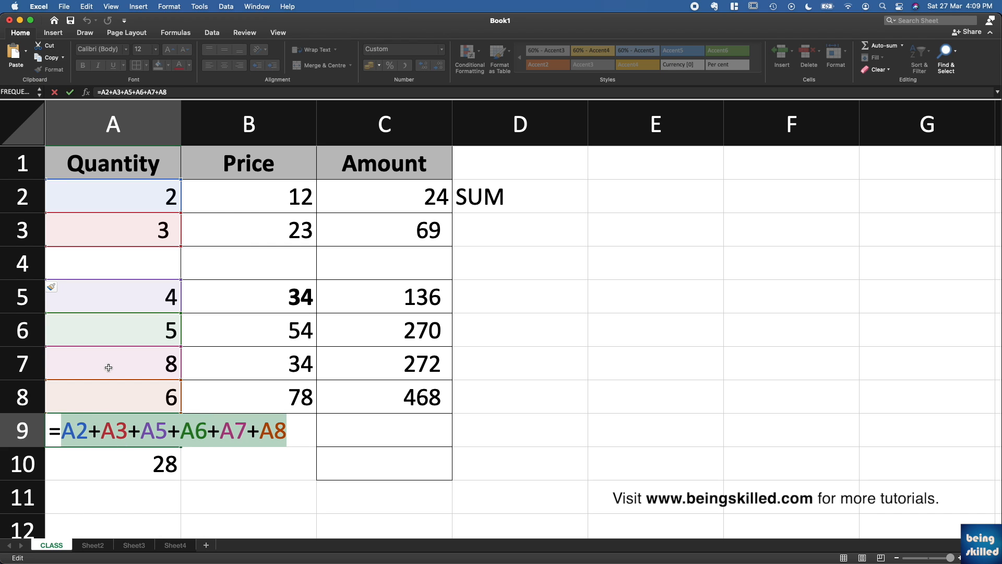
key(Escape)
Enter a quantity of 10 in cell A4 of the inserted row
click(140, 276)
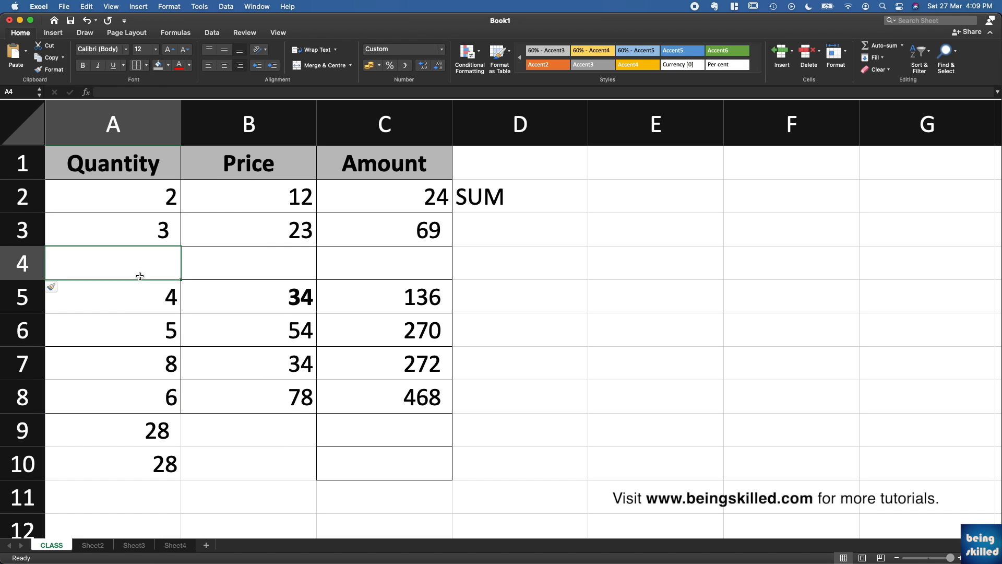
text(10)
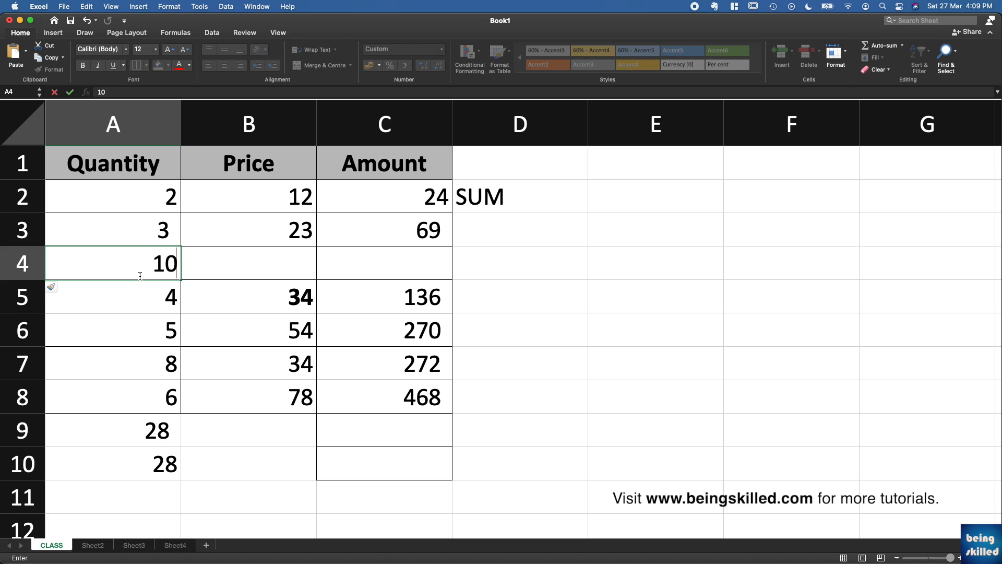
key(Return)
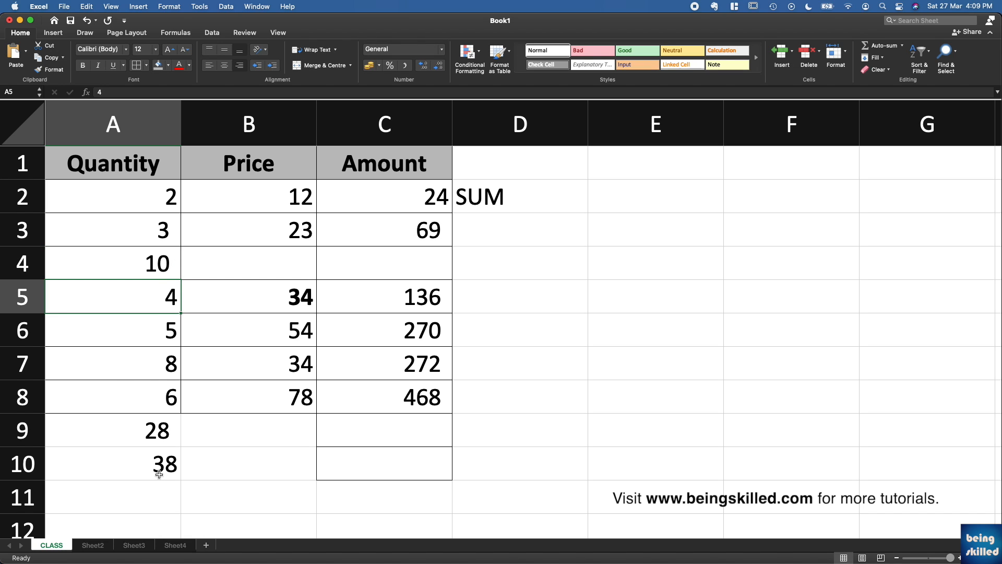
Inspect the range used by the SUM formula in A10 and select the quantities in A2:A8 for comparison
click(159, 468)
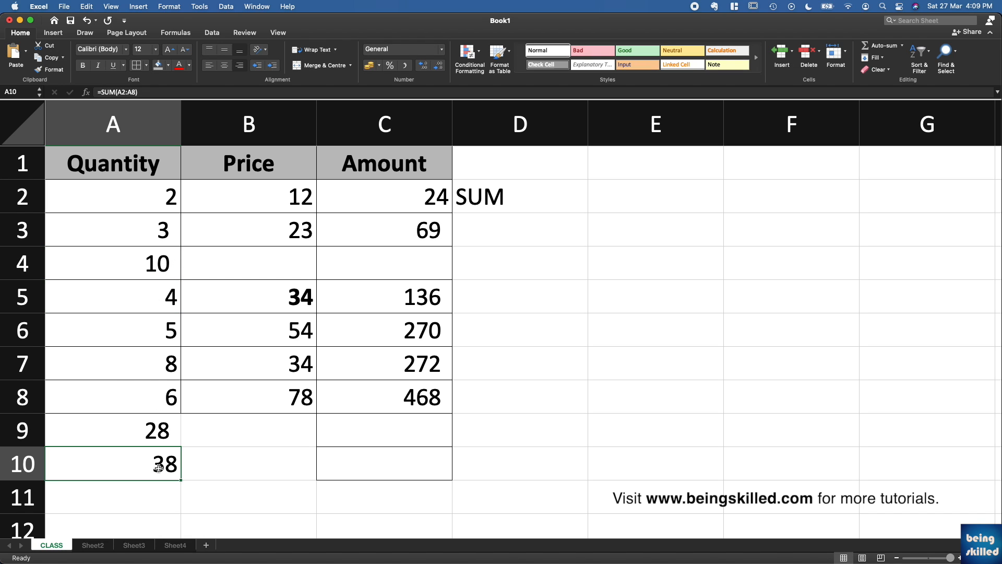
double_click(159, 468)
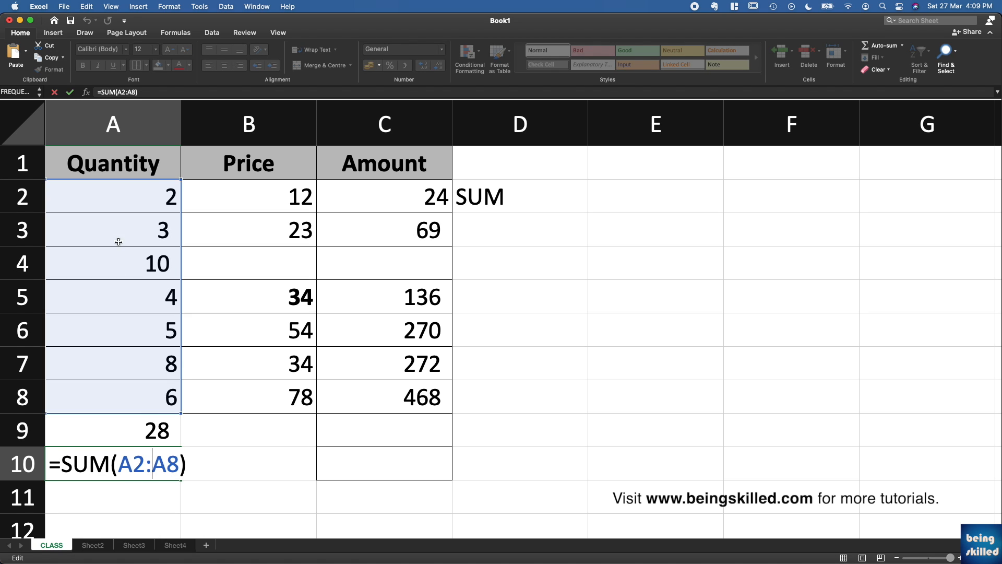
key(Escape)
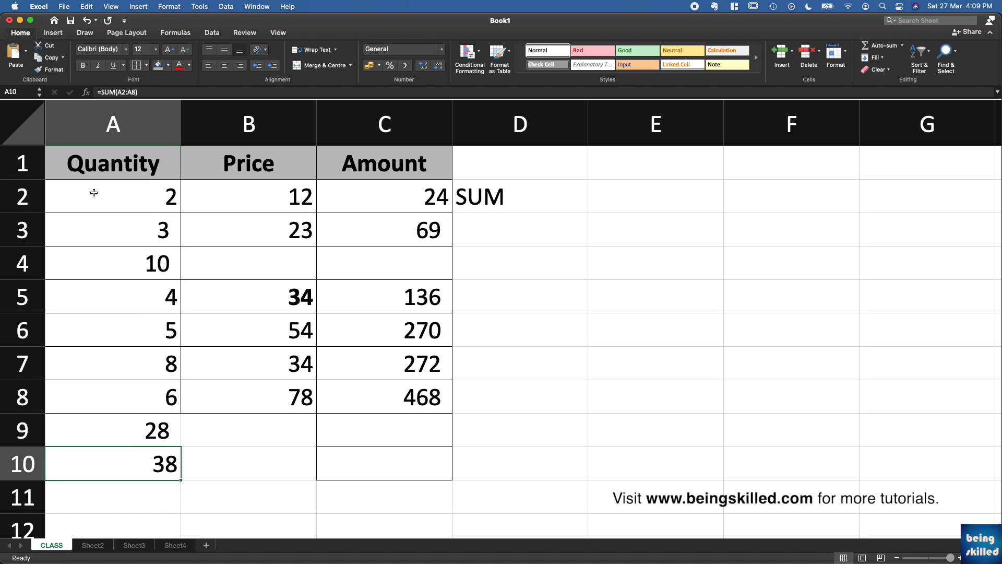
drag(94, 193, 106, 410)
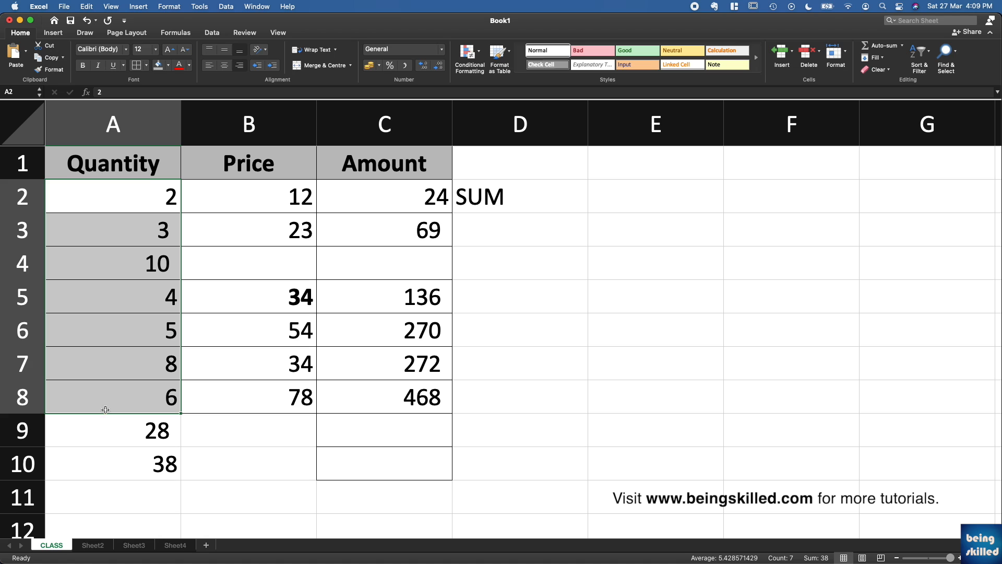
Insert another blank row above row 4 of the table
click(22, 267)
right_click(22, 268)
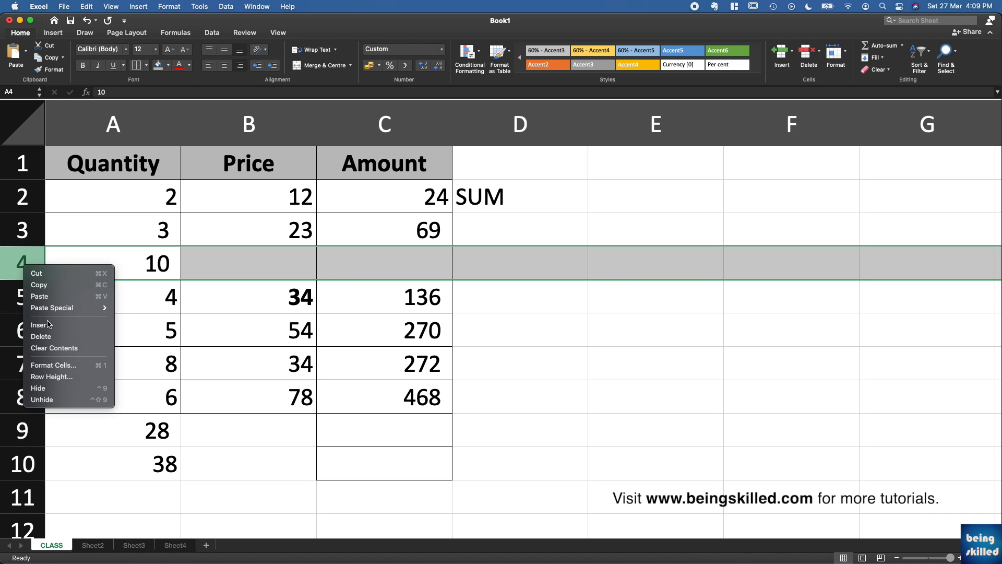
click(47, 327)
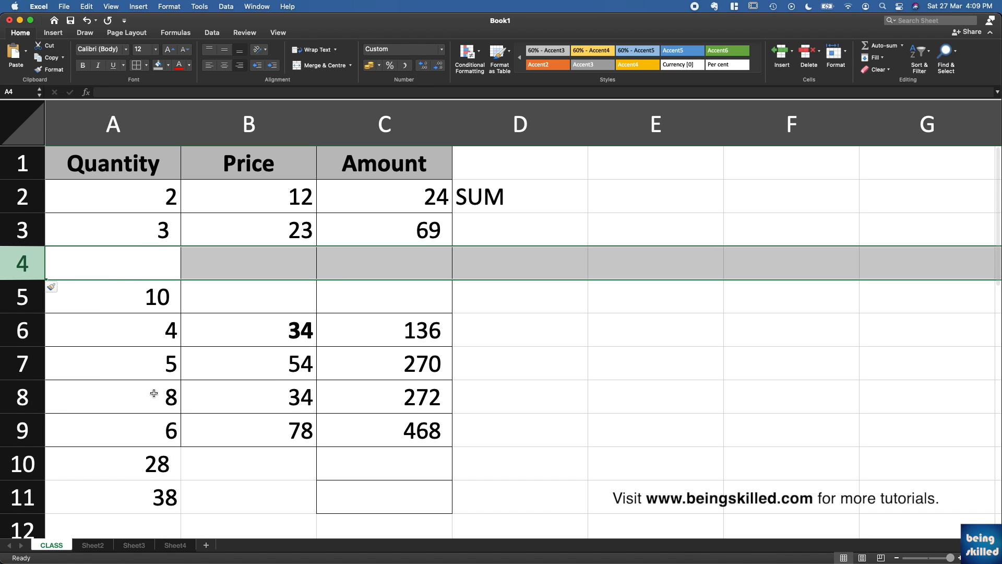
click(160, 267)
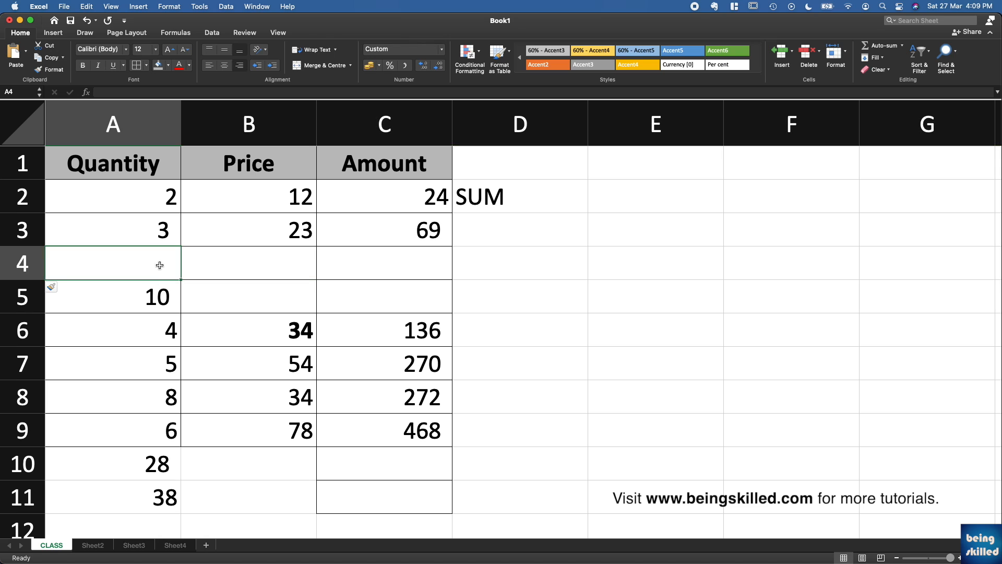
Compare the SUM range in A11 with the individual cell references in A10's addition formula, leaving both formulas as they are
click(143, 504)
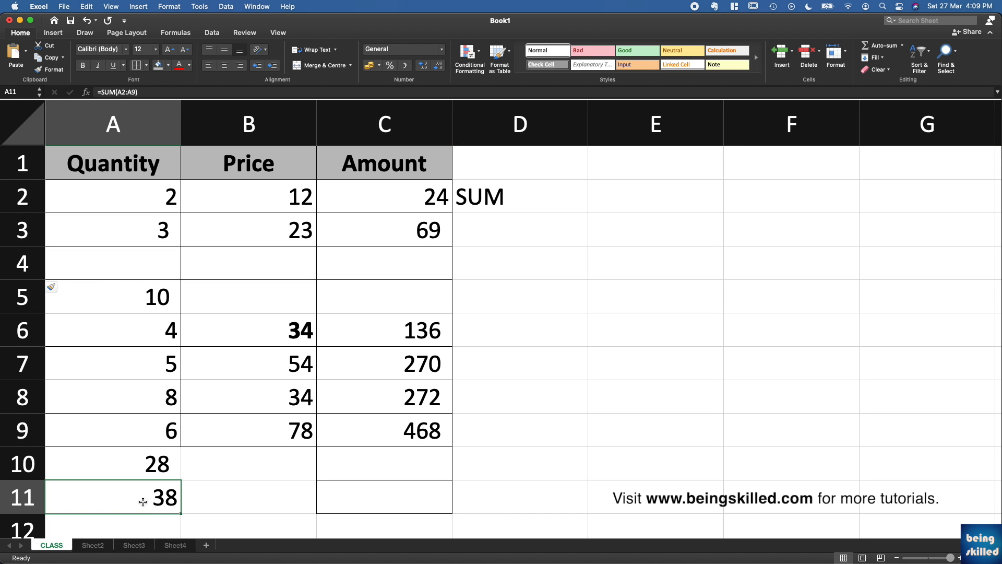
double_click(151, 469)
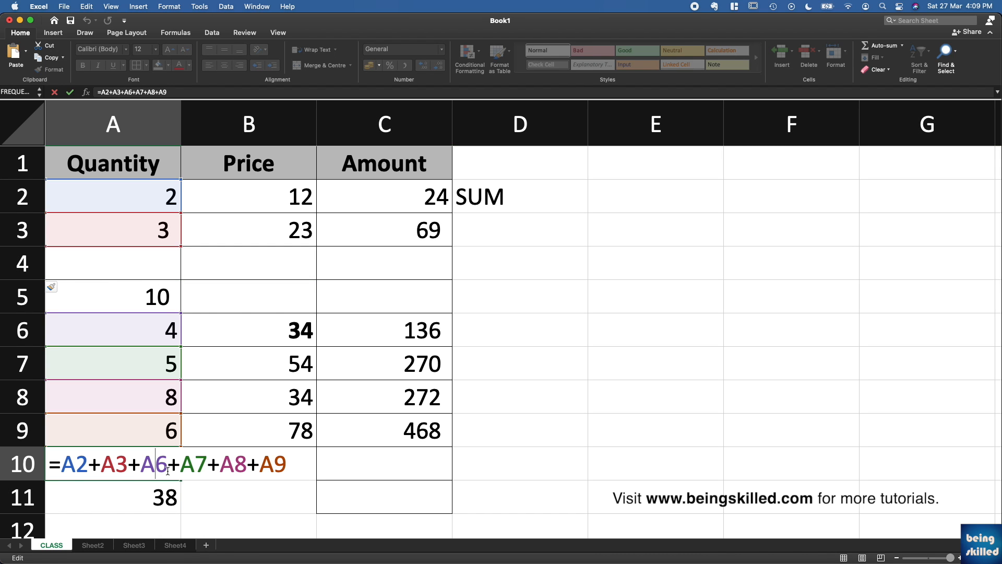
drag(61, 467, 291, 473)
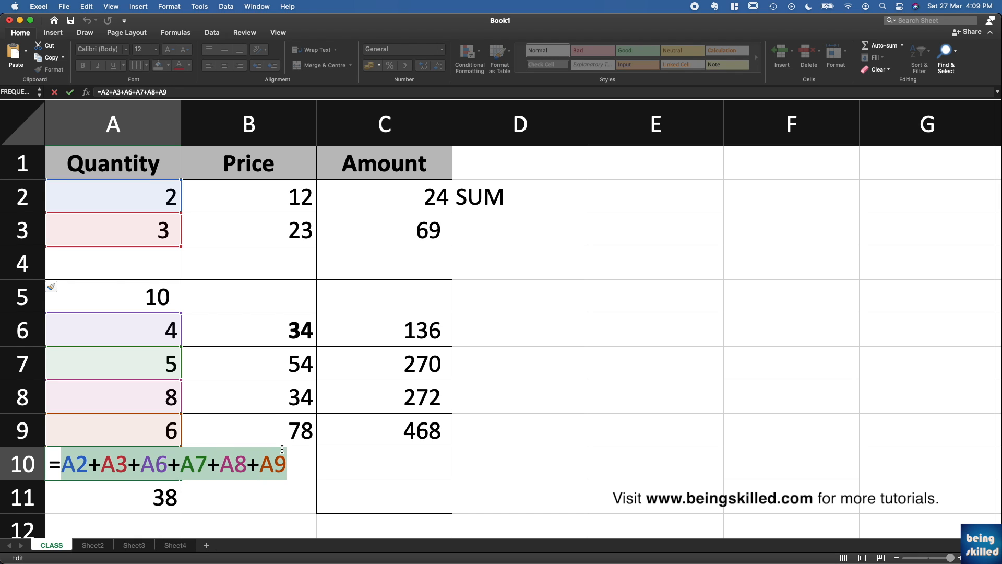
key(Escape)
click(295, 371)
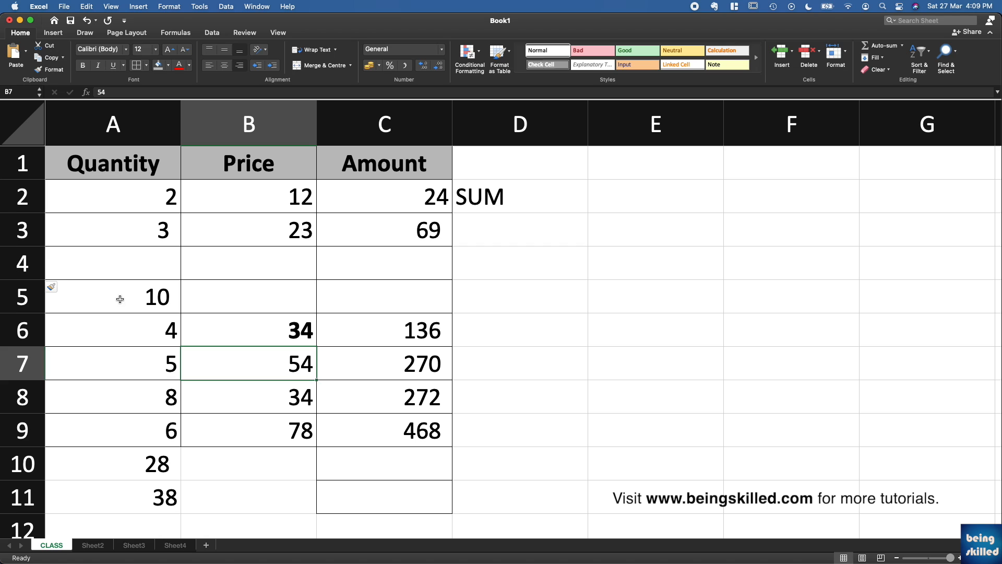
Delete rows 4 and 5, the two rows inserted into the table
drag(37, 263, 30, 292)
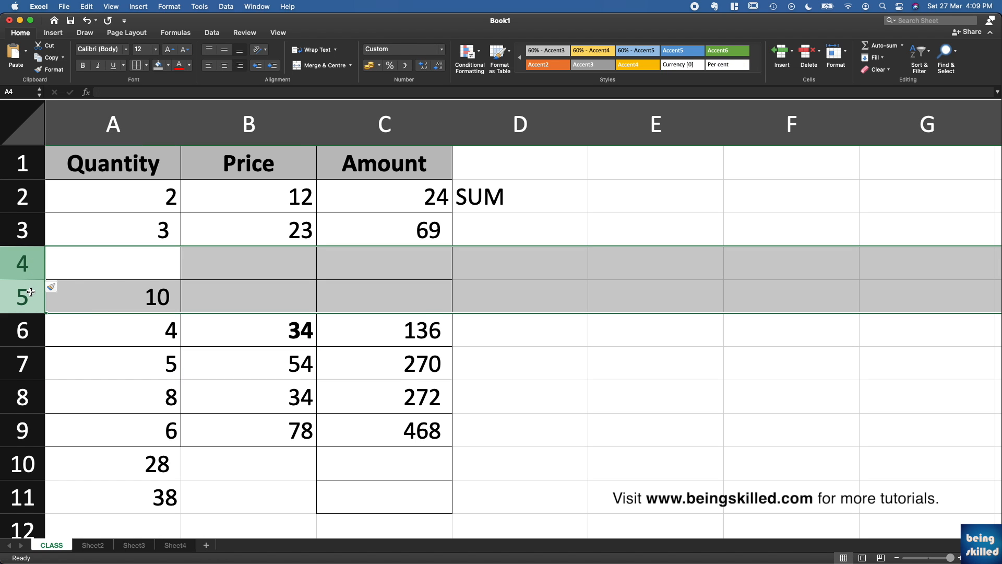
key(super+minus)
click(159, 269)
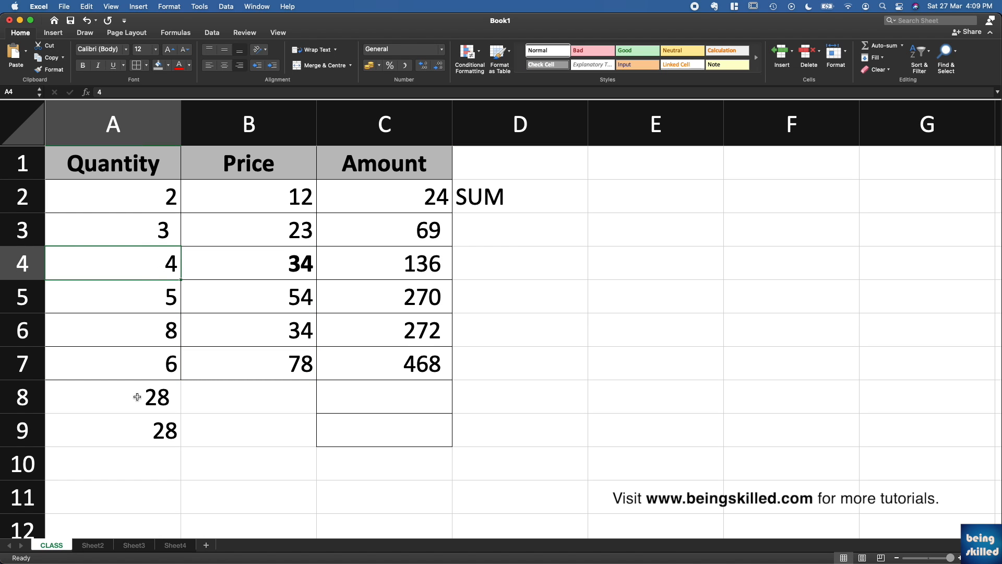
Clear the contents of A8:C9 below the table and the SUM label in D2
drag(136, 393, 370, 434)
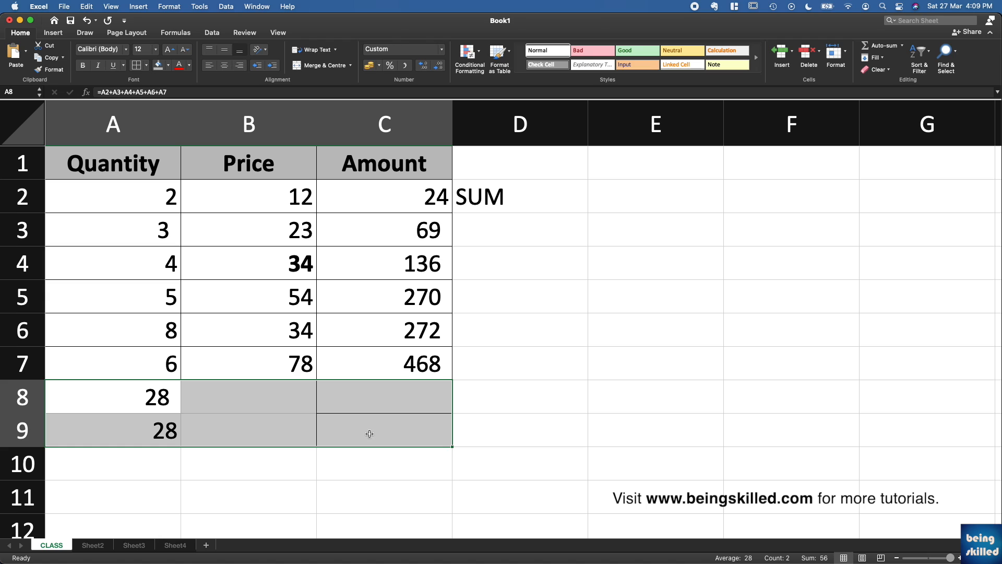
key(Delete)
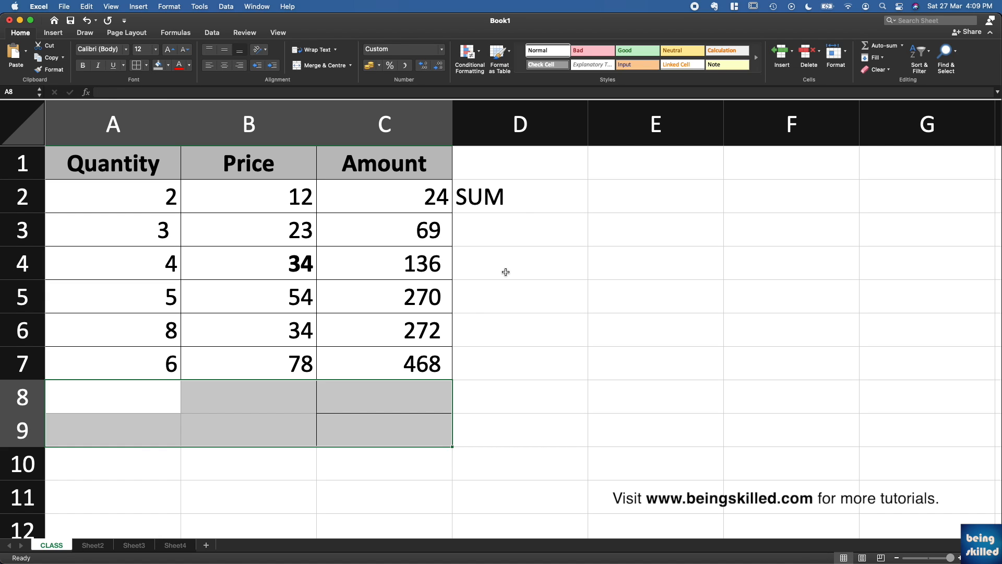
click(526, 195)
key(Delete)
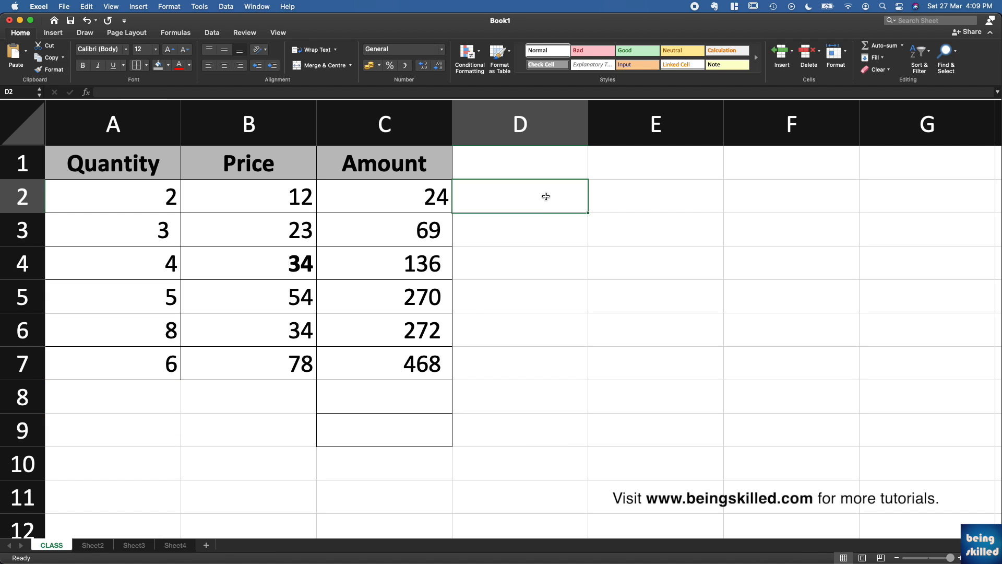
Enter the formula =C2-B2 in cell E2 to subtract the first price from the first amount
click(610, 195)
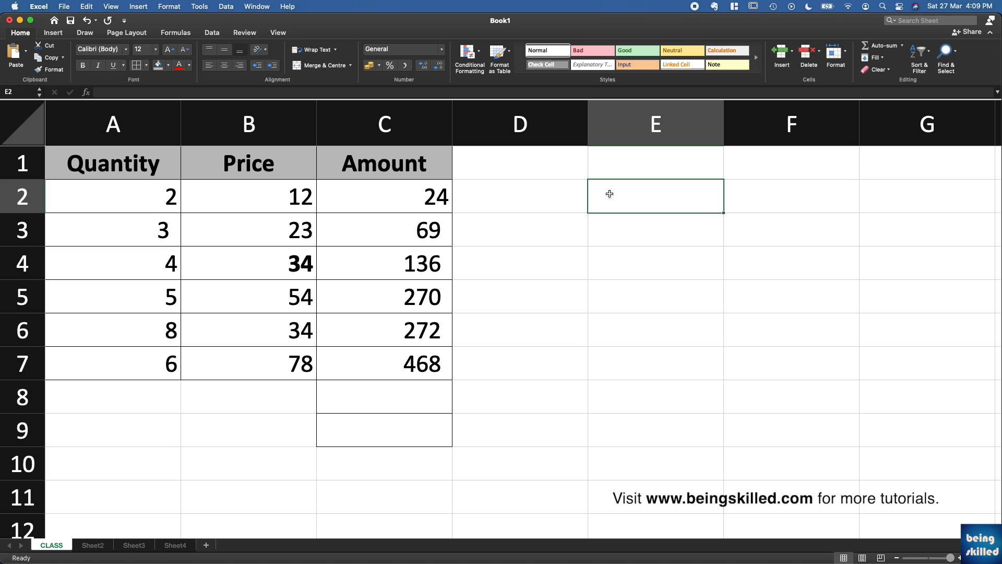
click(557, 190)
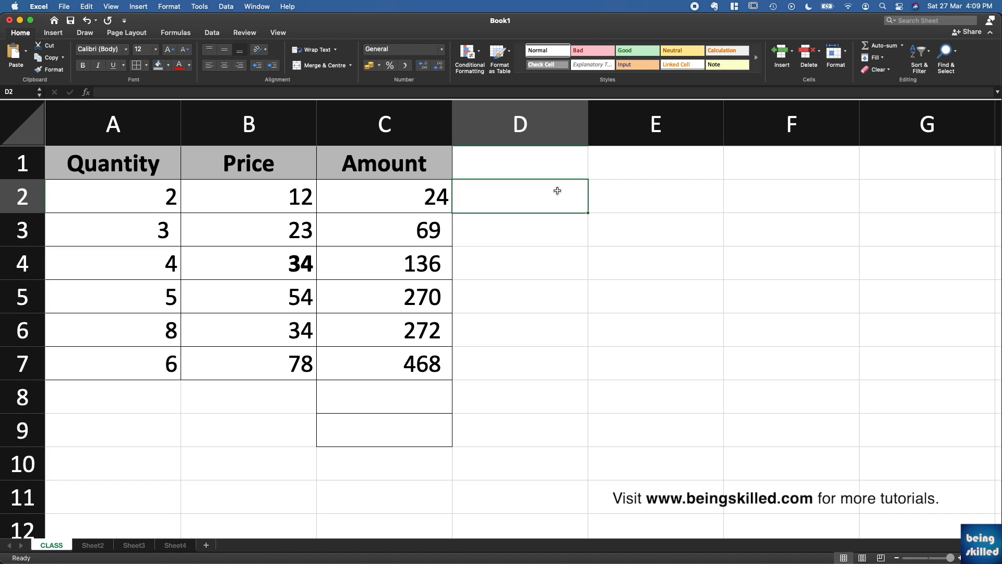
click(627, 201)
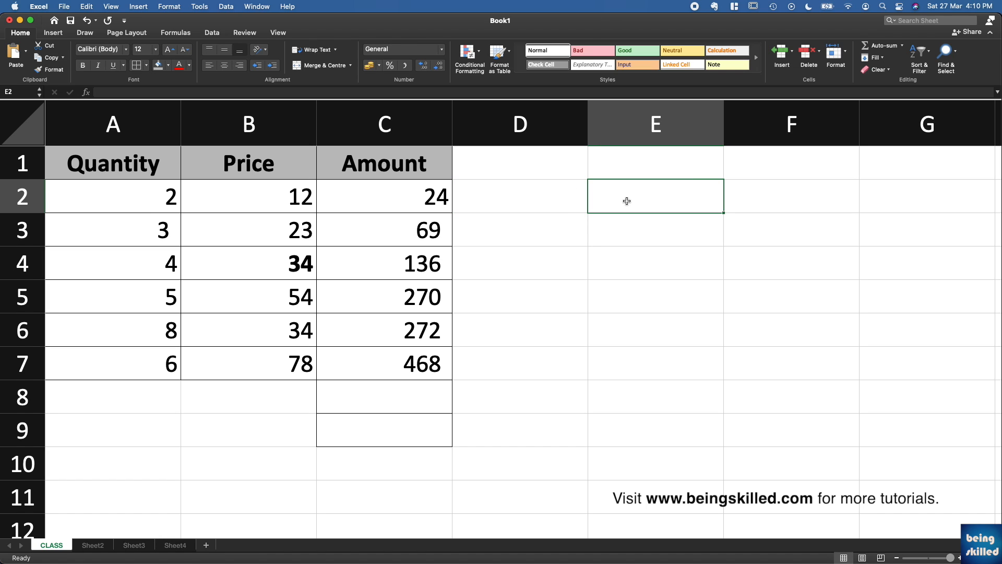
text(=)
click(429, 201)
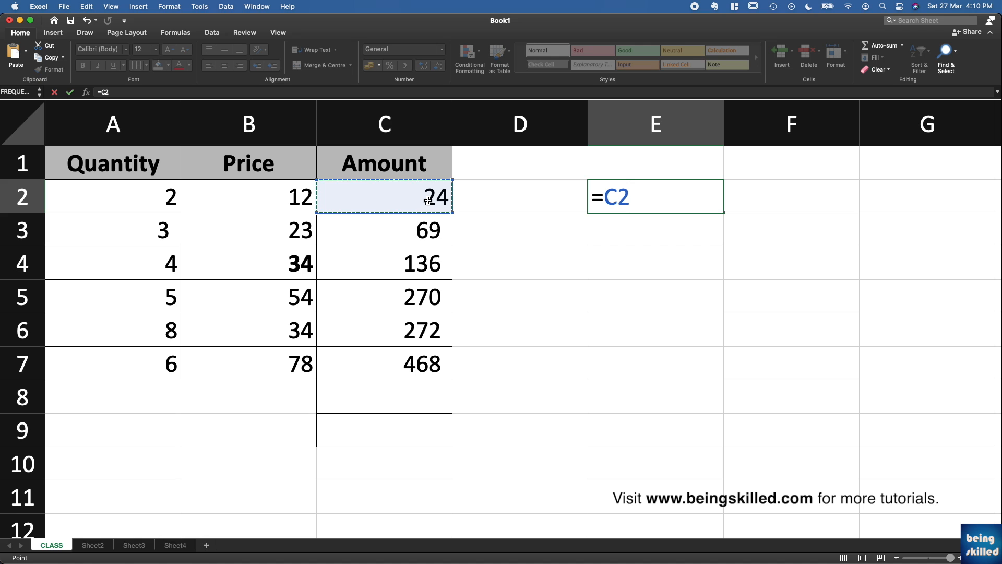
text(-)
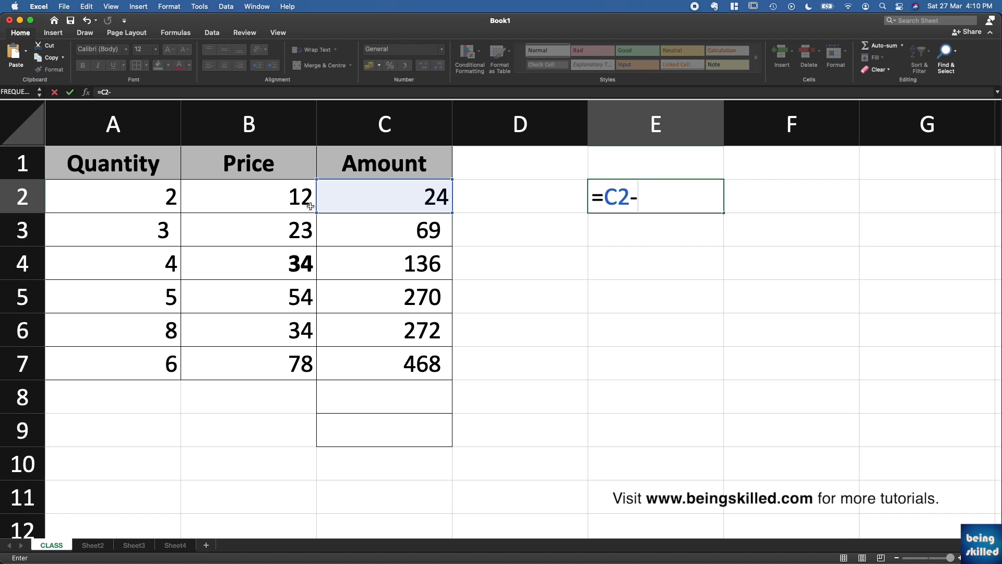
click(290, 202)
key(Return)
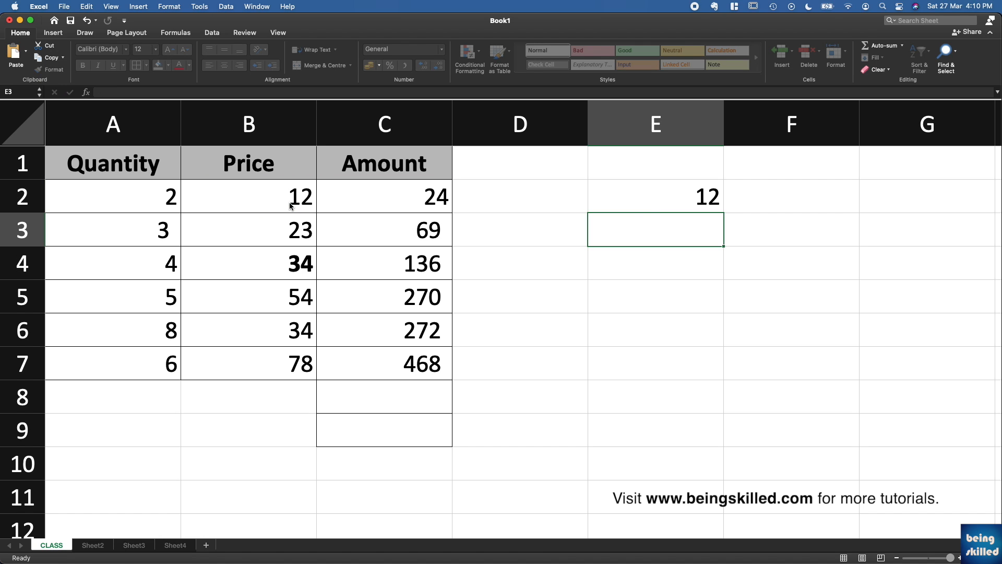
key(Up)
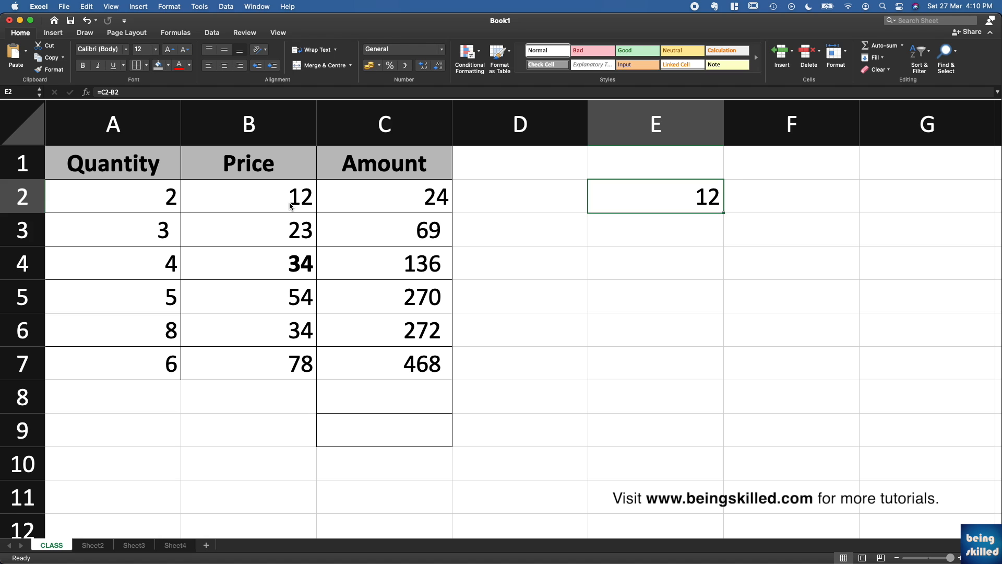
Enter the formula =C2-B2-A2-A3 in cell E3 and review its cell references
key(Down)
text(=)
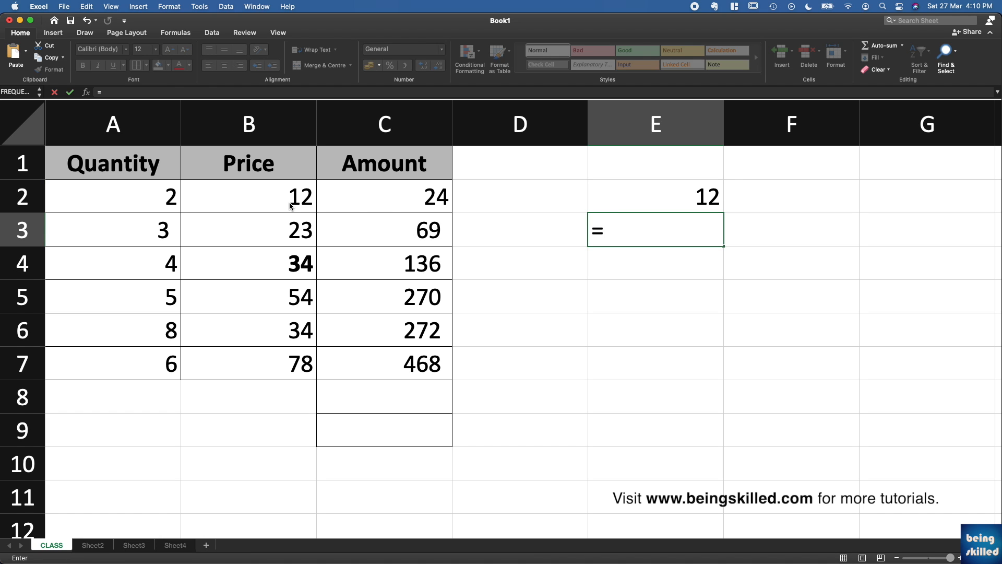
click(392, 204)
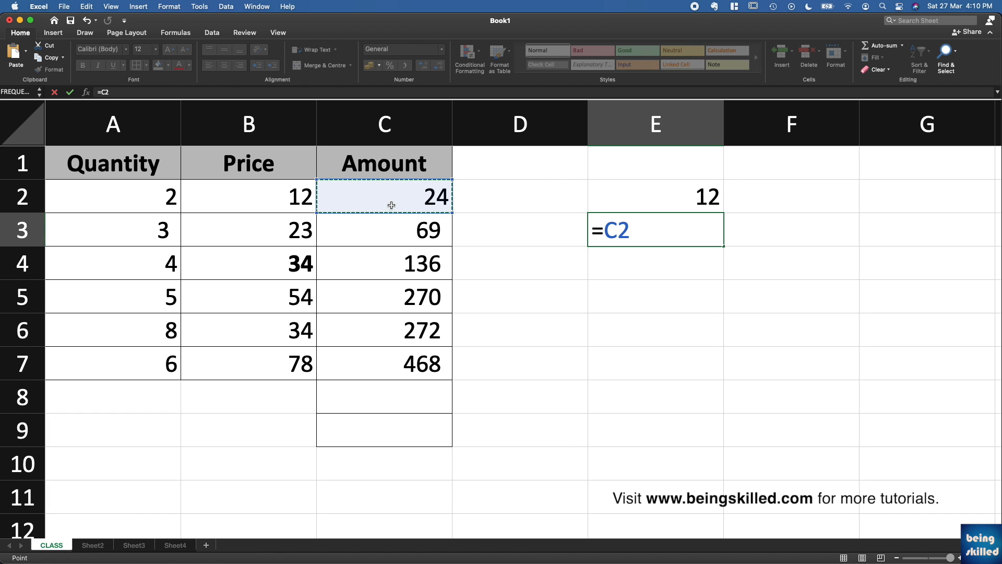
text(-)
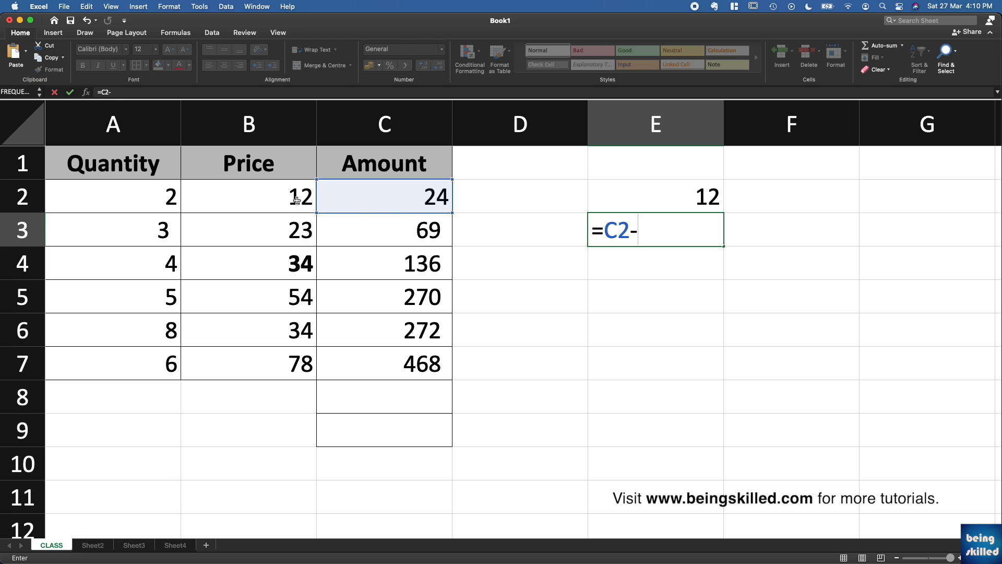
click(296, 200)
text(-)
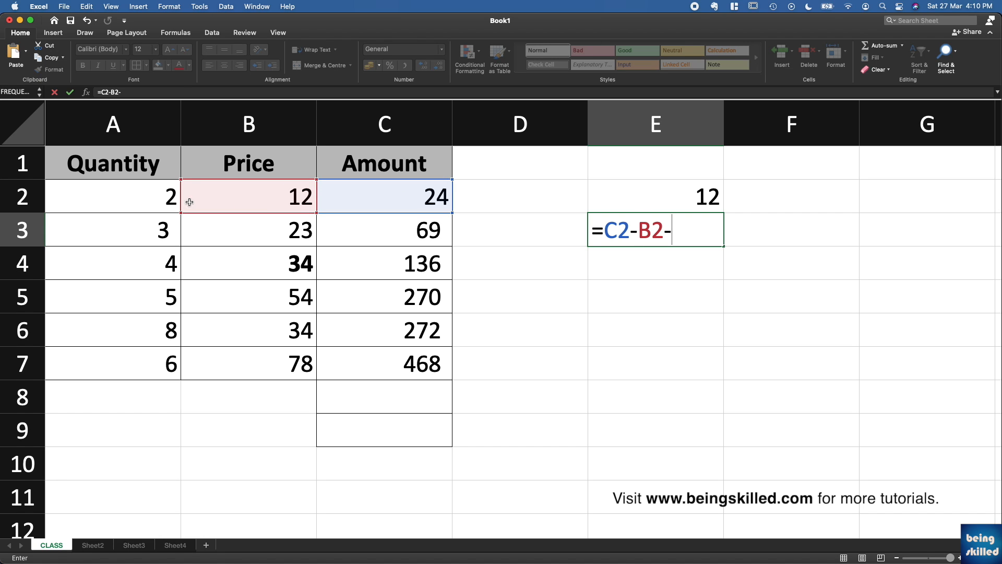
click(174, 202)
text(-)
click(152, 230)
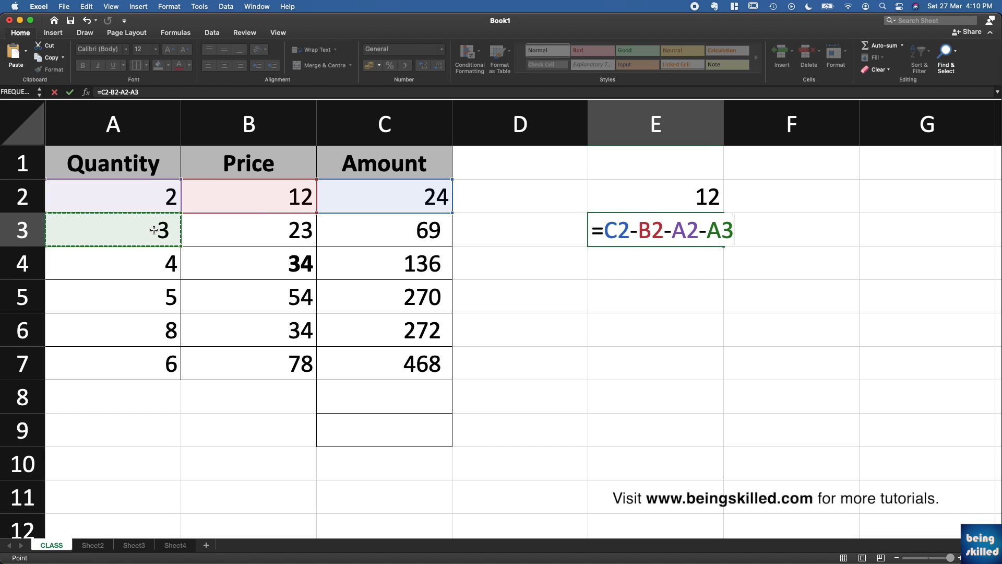
key(Return)
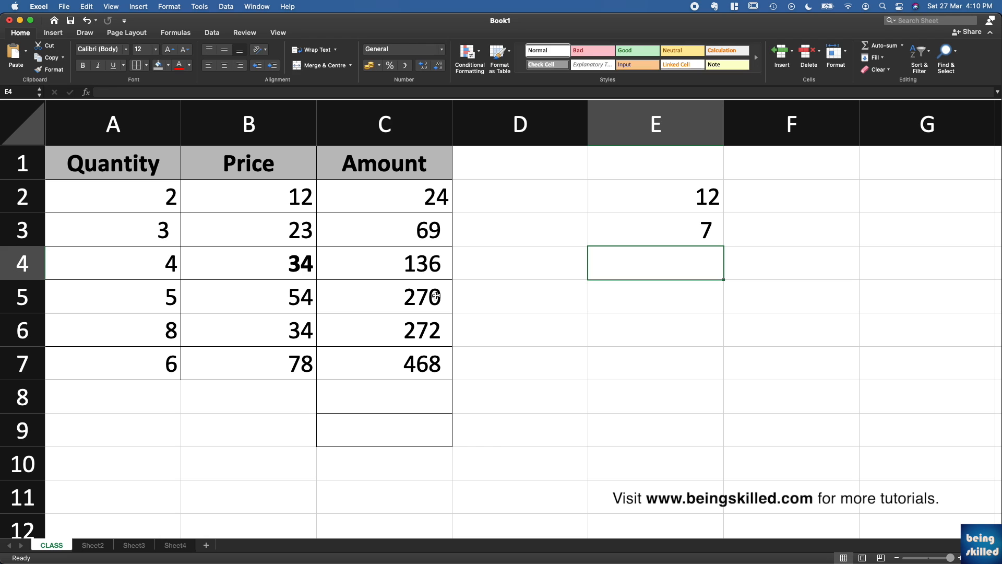
click(698, 232)
double_click(697, 232)
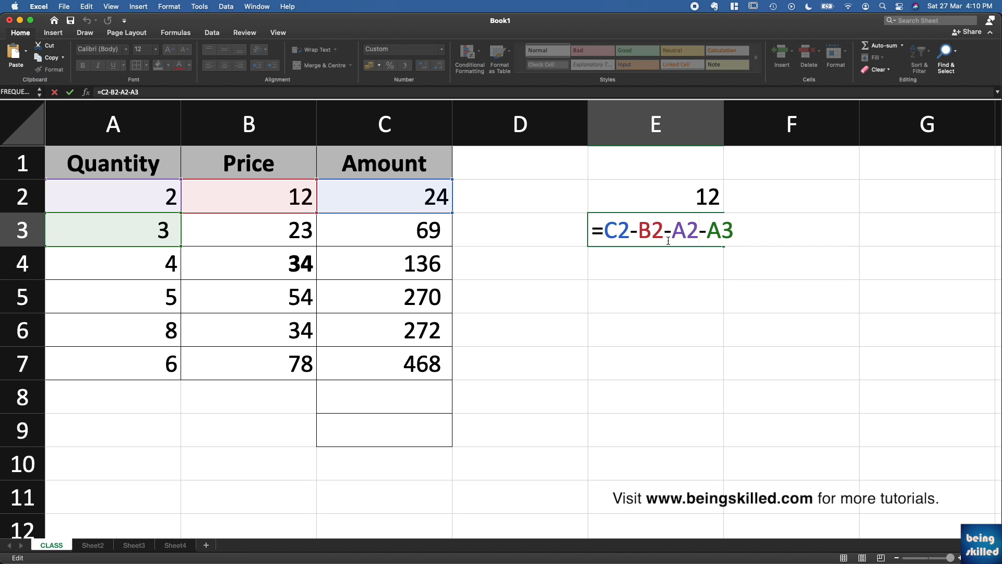
key(Escape)
Enter the formula =SUM(C2:C7)-SUM(B2:B7) in cell E4 and review its second SUM term
click(685, 260)
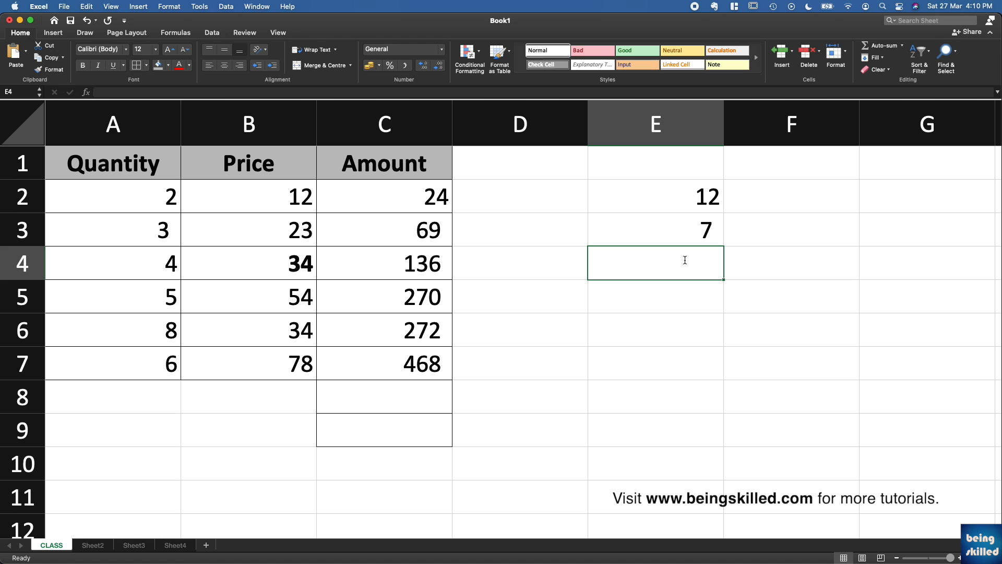
text(=)
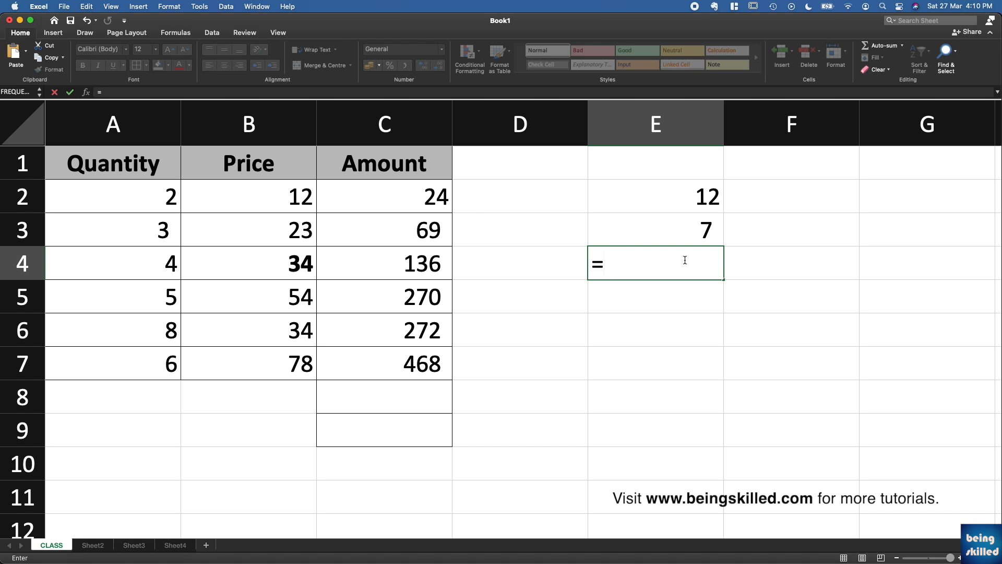
text(sum()
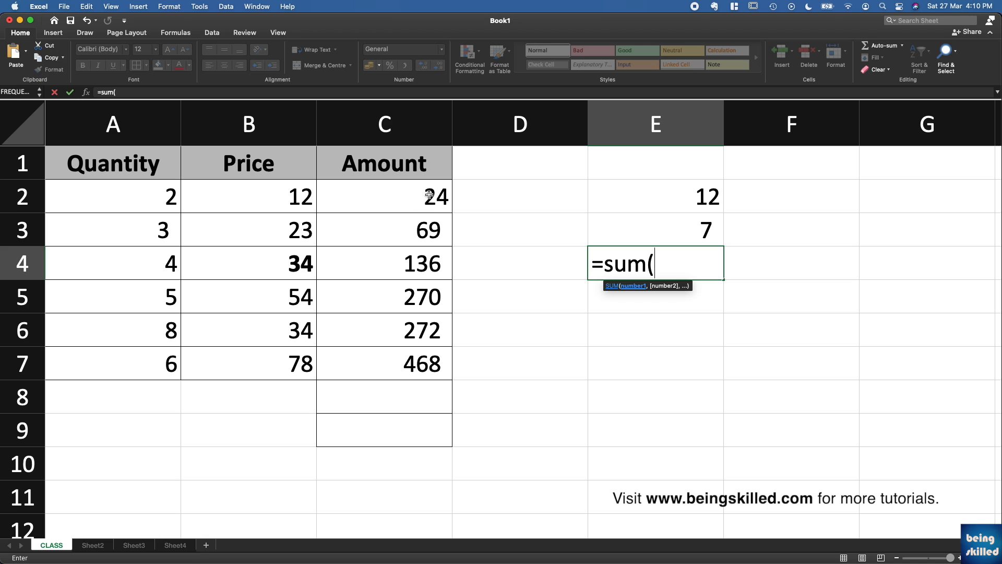
drag(441, 195, 444, 379)
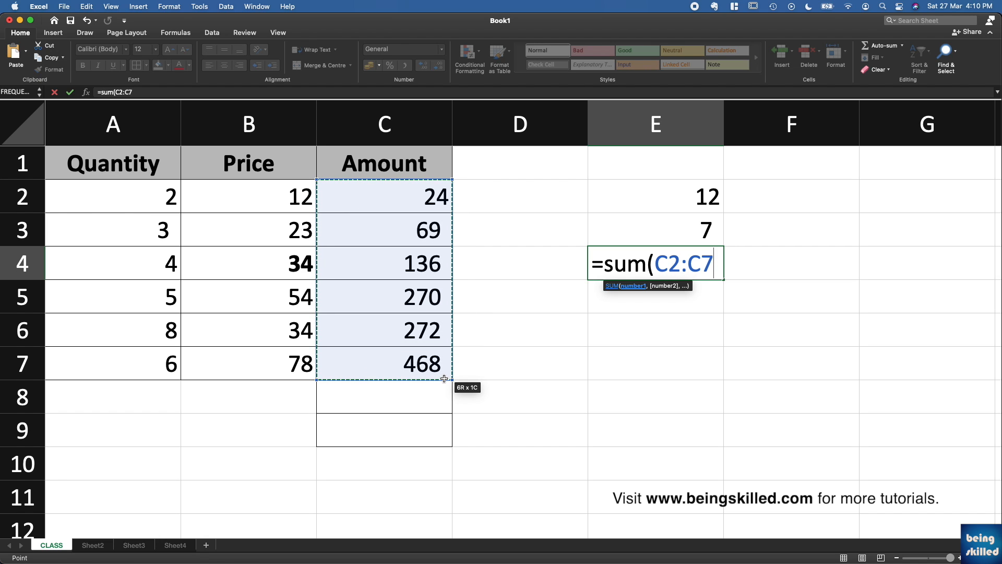
text())
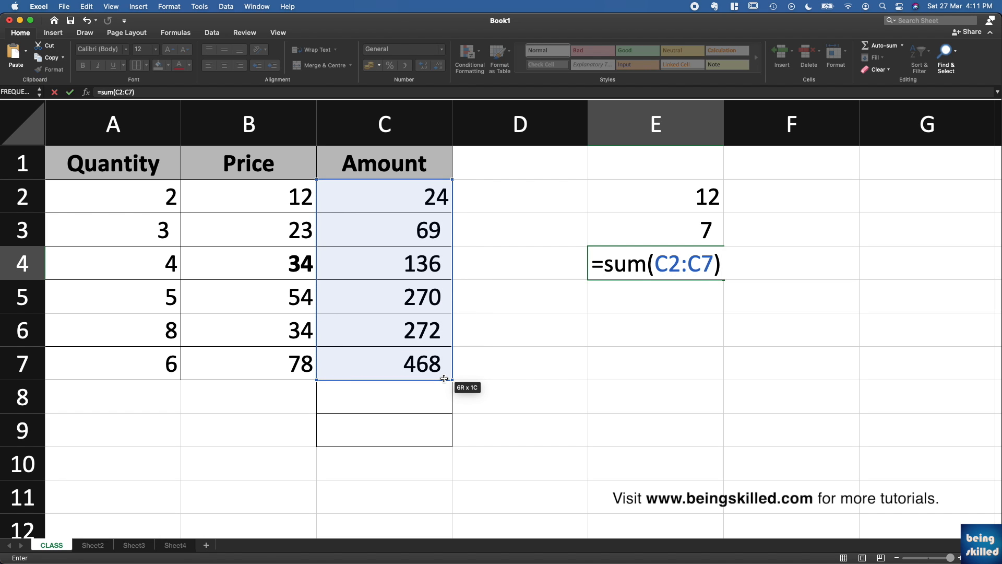
text(-)
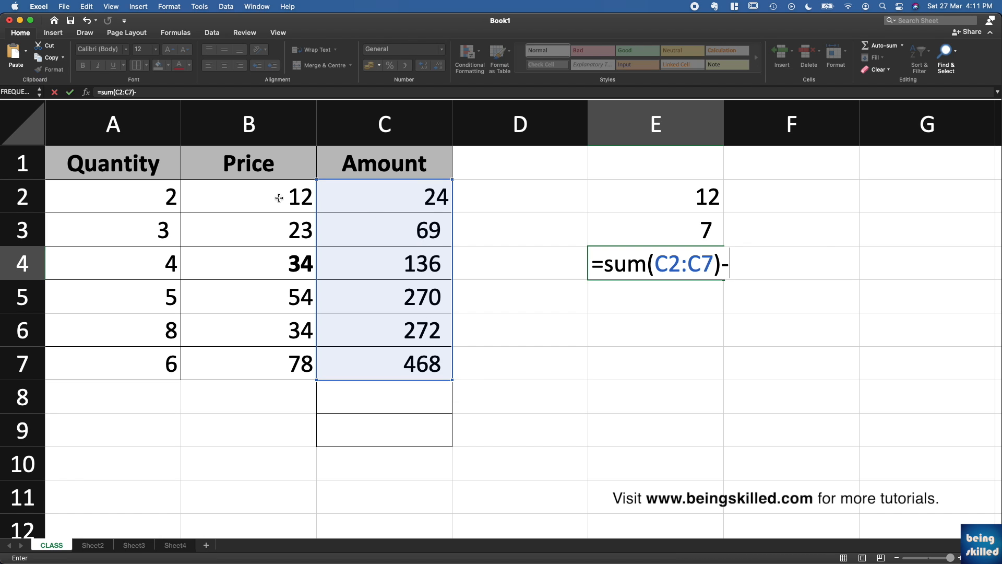
text(sum()
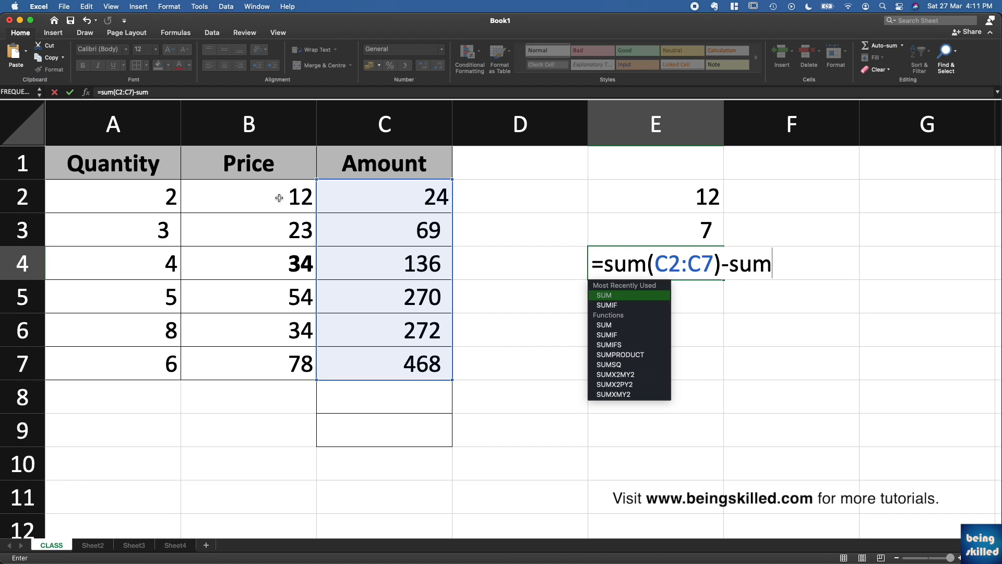
drag(279, 198, 277, 371)
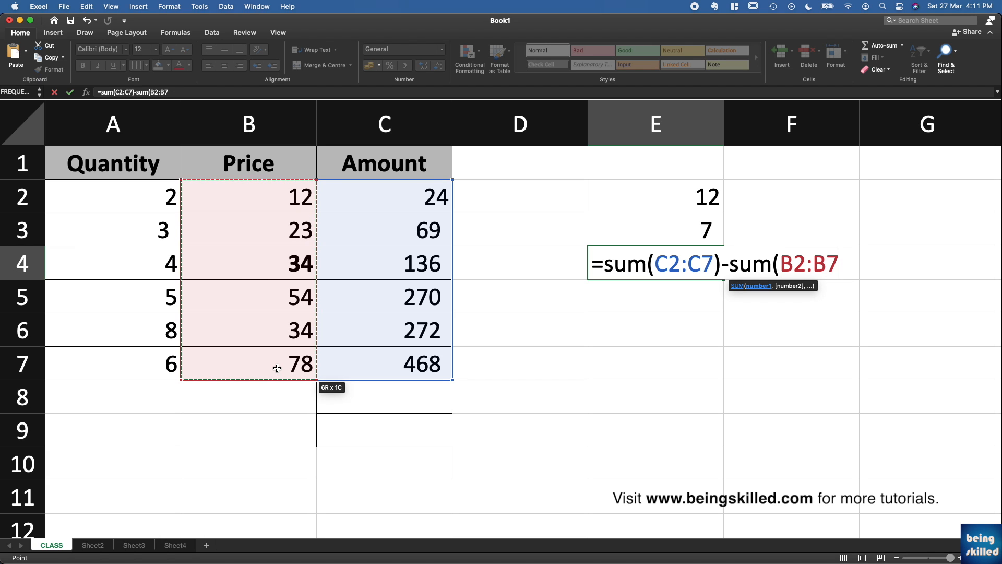
key(Return)
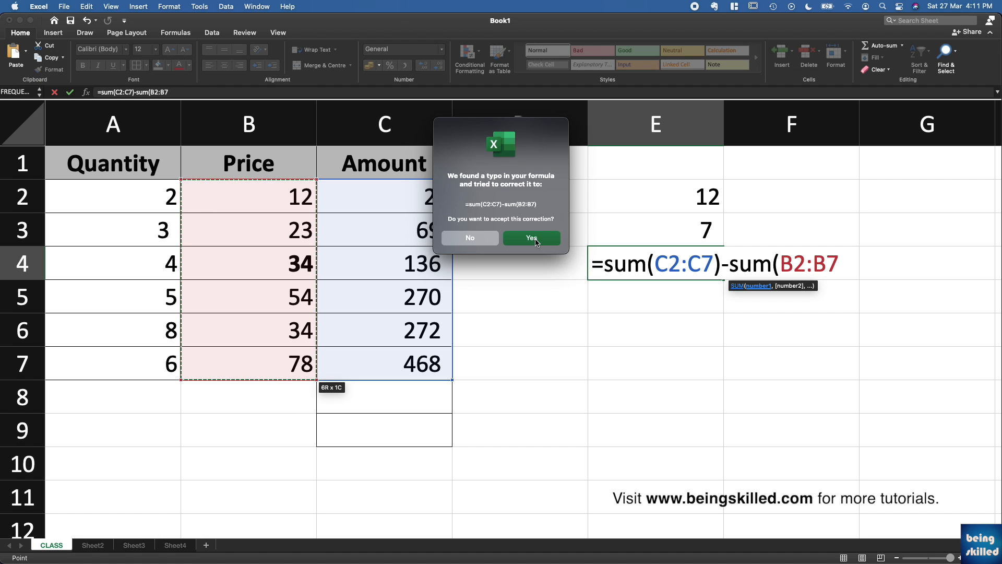
click(533, 240)
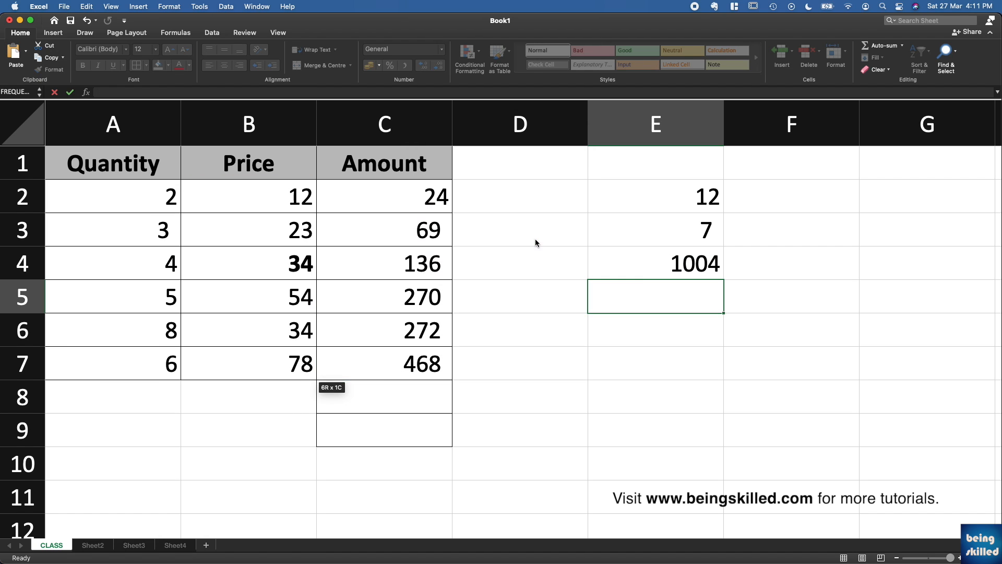
double_click(645, 271)
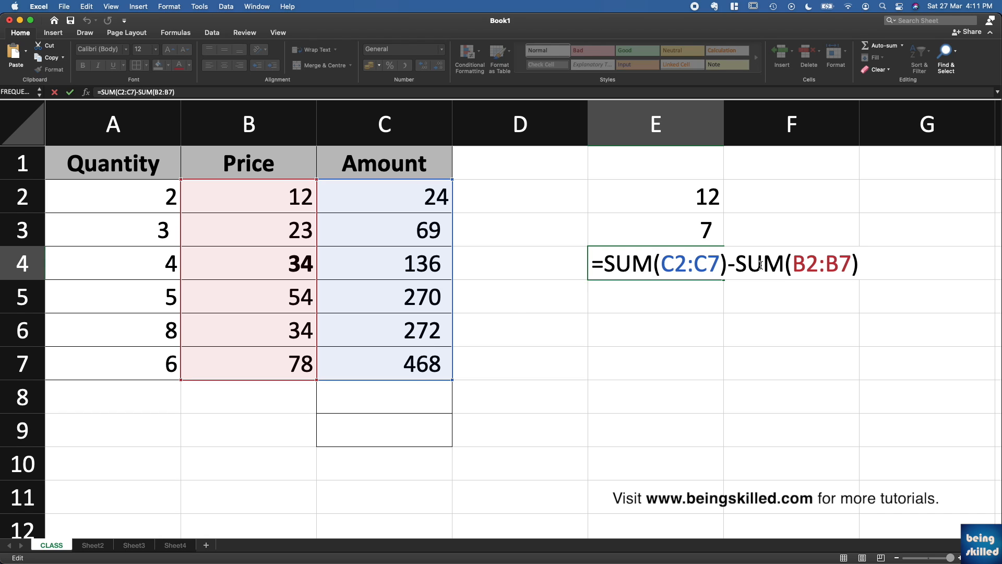
drag(741, 264, 858, 264)
click(860, 264)
click(705, 301)
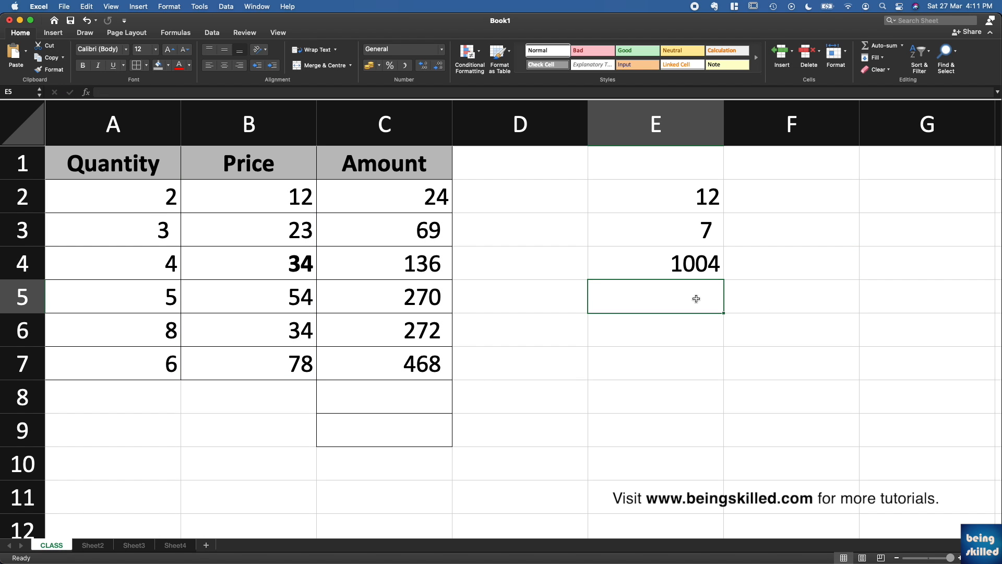
Total the Amount values C2:C7 in cell C8 and the Price values B2:B7 in cell B8 using SUM
click(440, 393)
text(=sum)
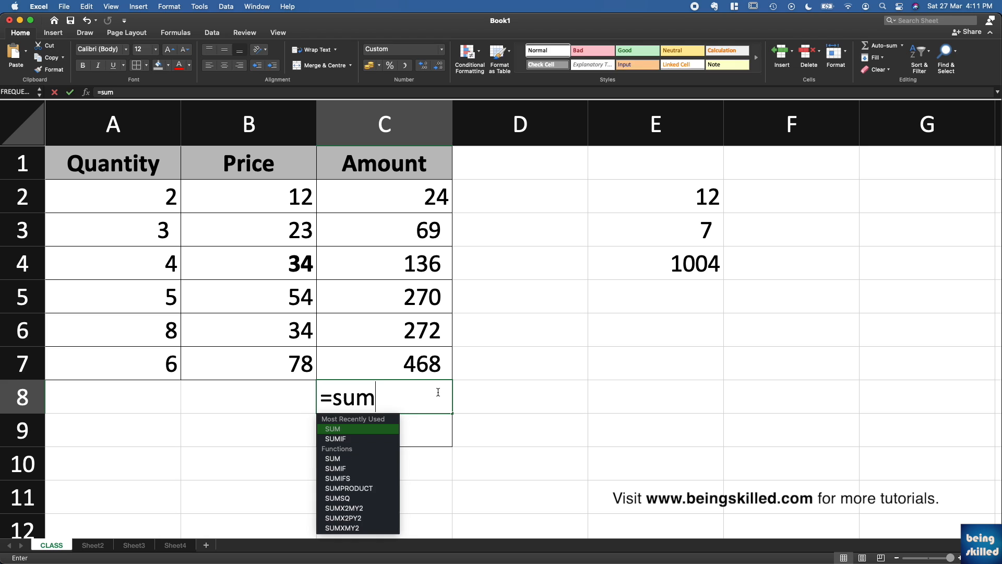
text(()
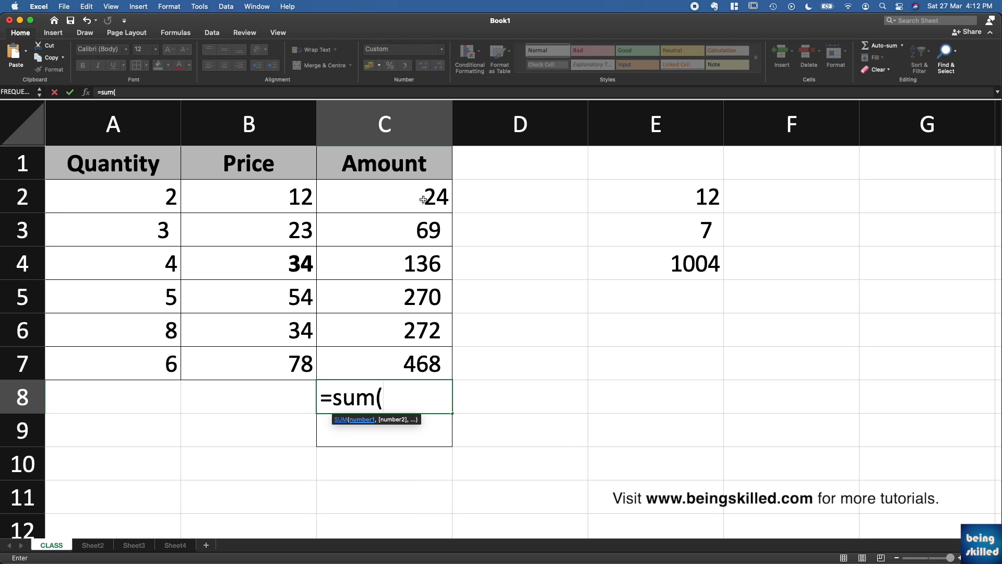
drag(423, 200, 422, 361)
key(Return)
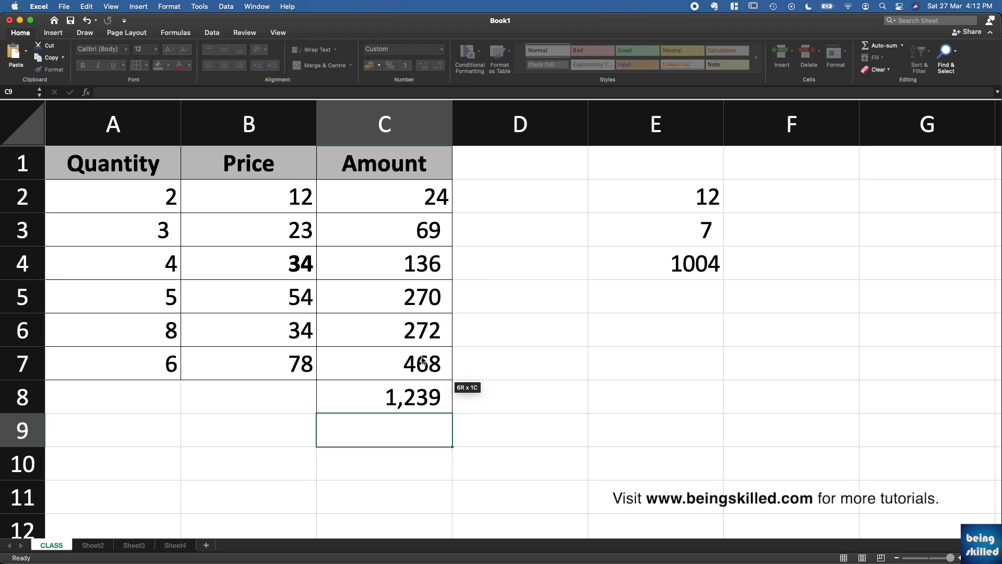
click(307, 382)
text(=sum()
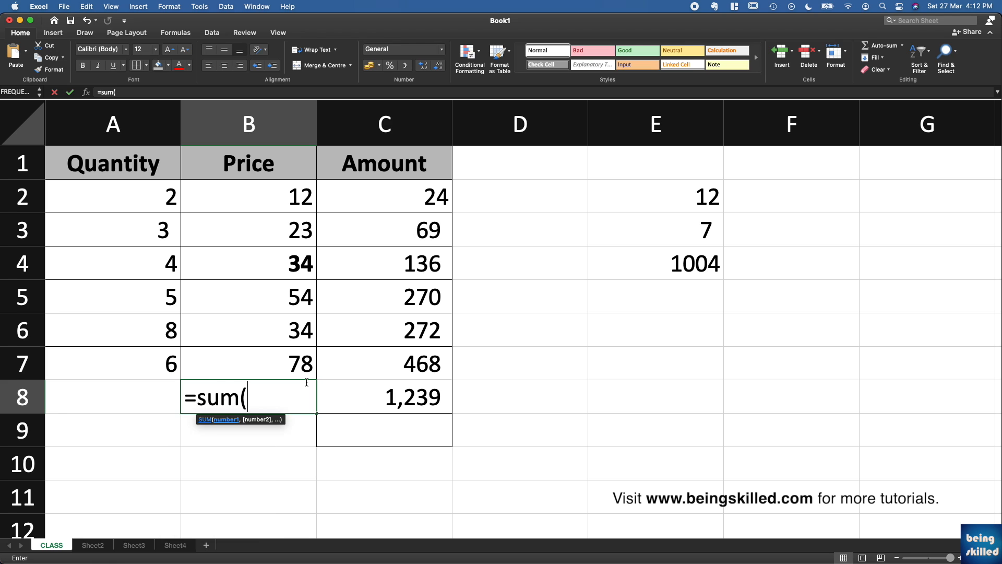
drag(289, 206, 306, 360)
key(Return)
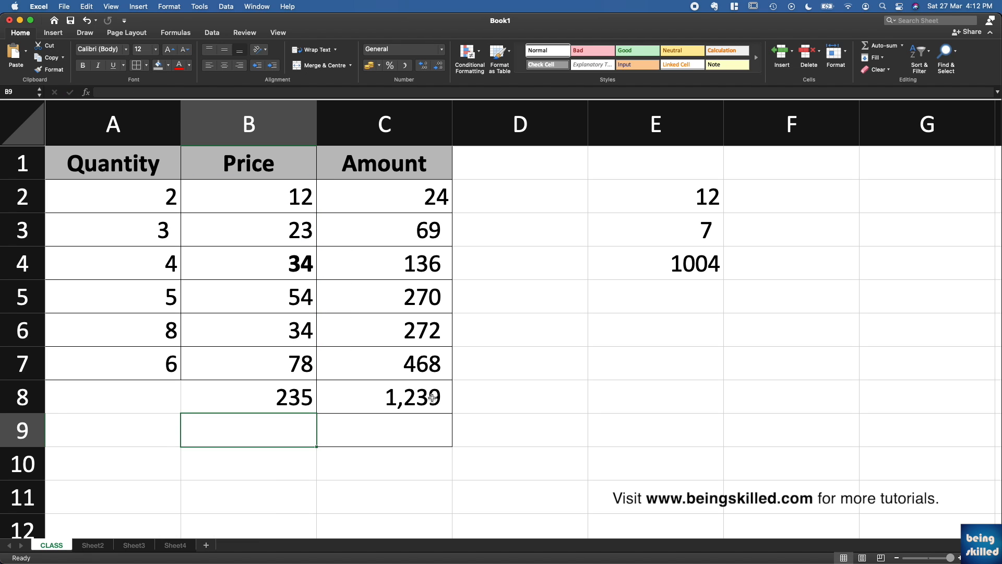
Enter the formula =C8-B8 in cell D8 to subtract the Price total from the Amount total
click(478, 392)
text(=)
key(Left)
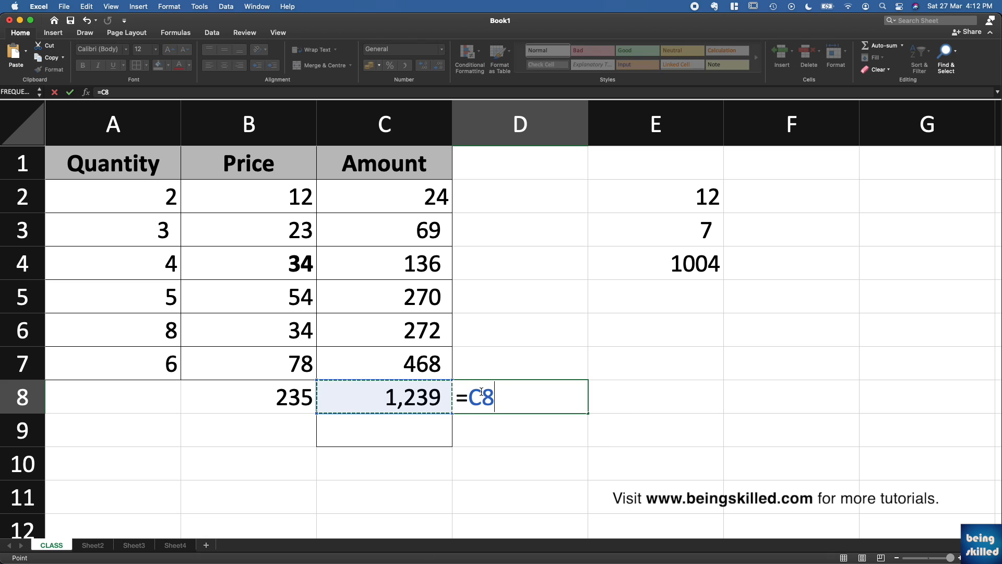
text(-)
key(Left)
key(Left)
key(Return)
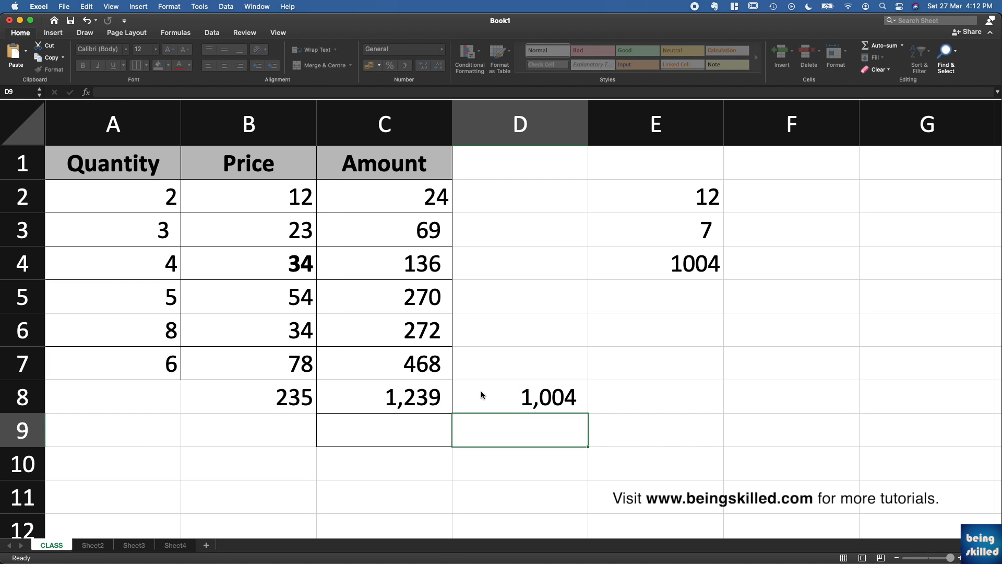
Examine the formulas behind the two column totals in B8 and C8 and their difference in D8
drag(291, 401, 392, 403)
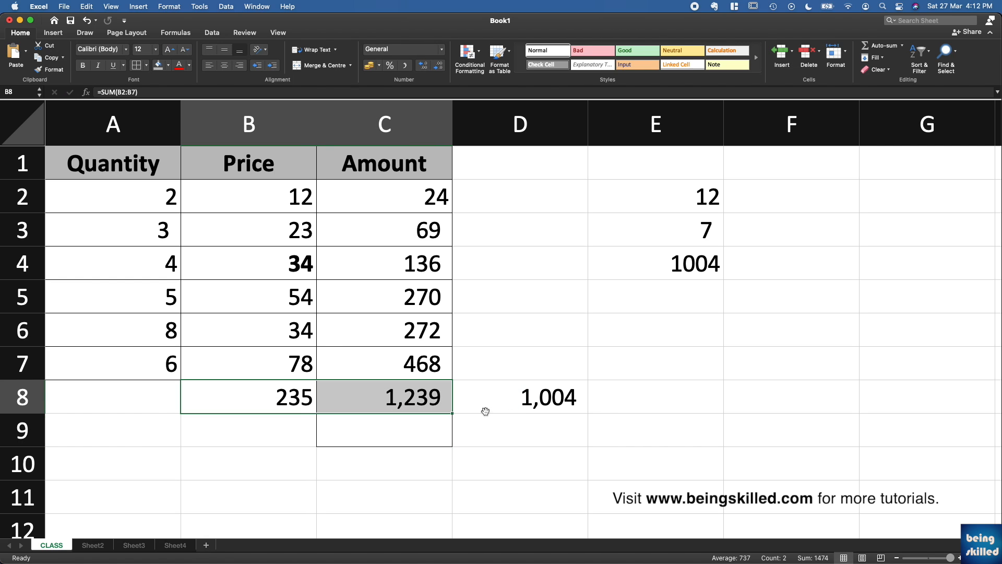
click(522, 416)
click(510, 405)
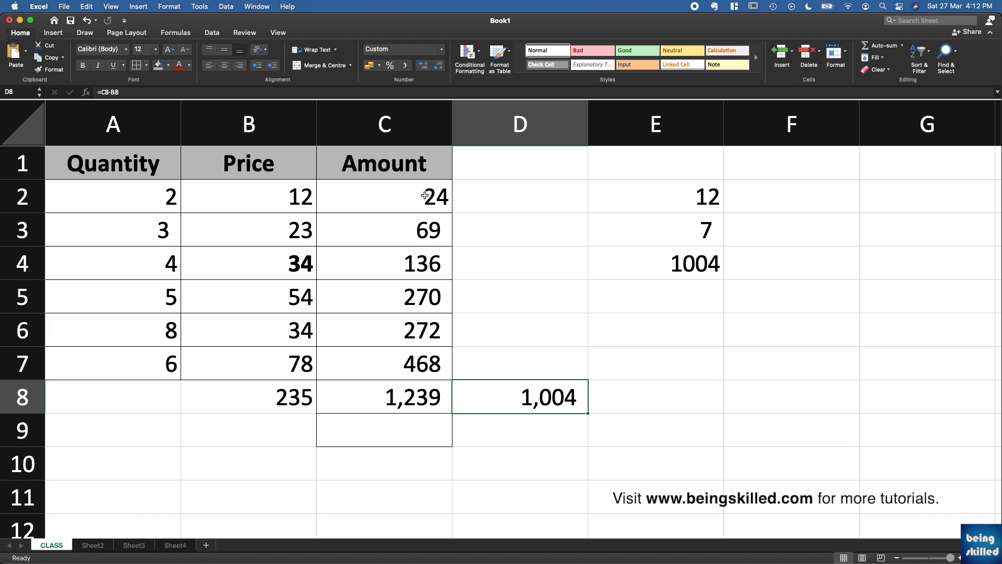
double_click(410, 402)
key(Escape)
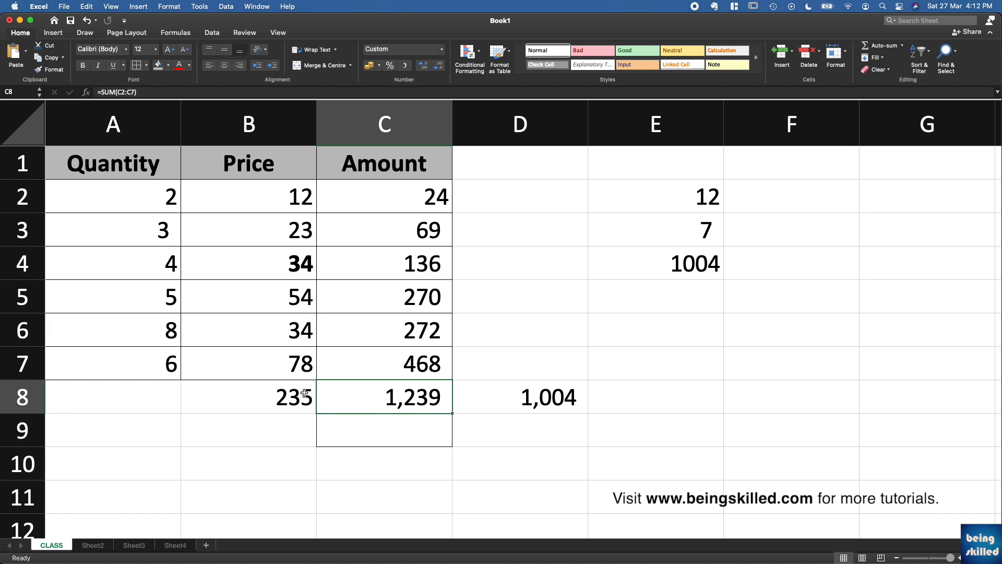
double_click(260, 391)
key(Escape)
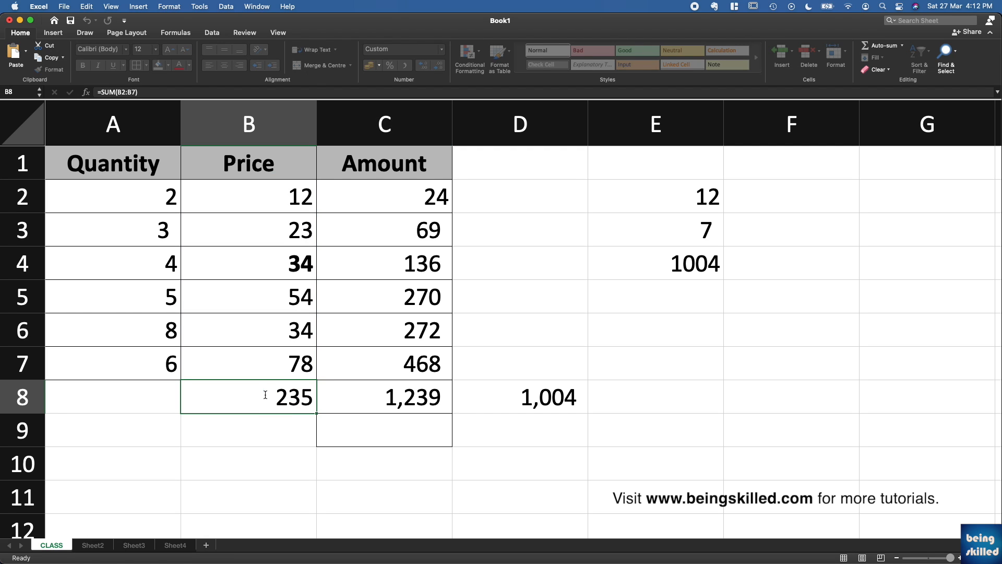
click(520, 398)
text(=C8-B8)
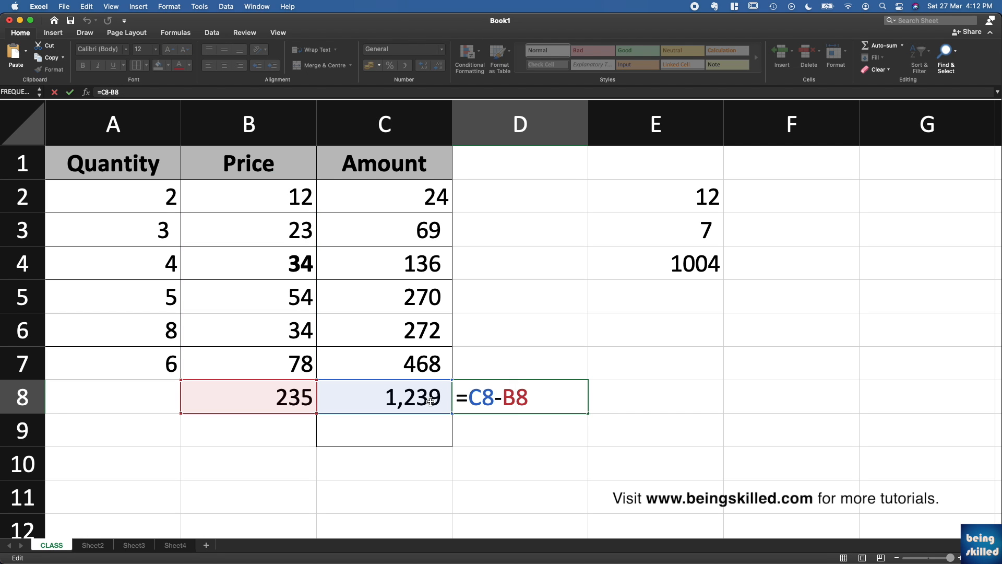
key(Left)
key(Return)
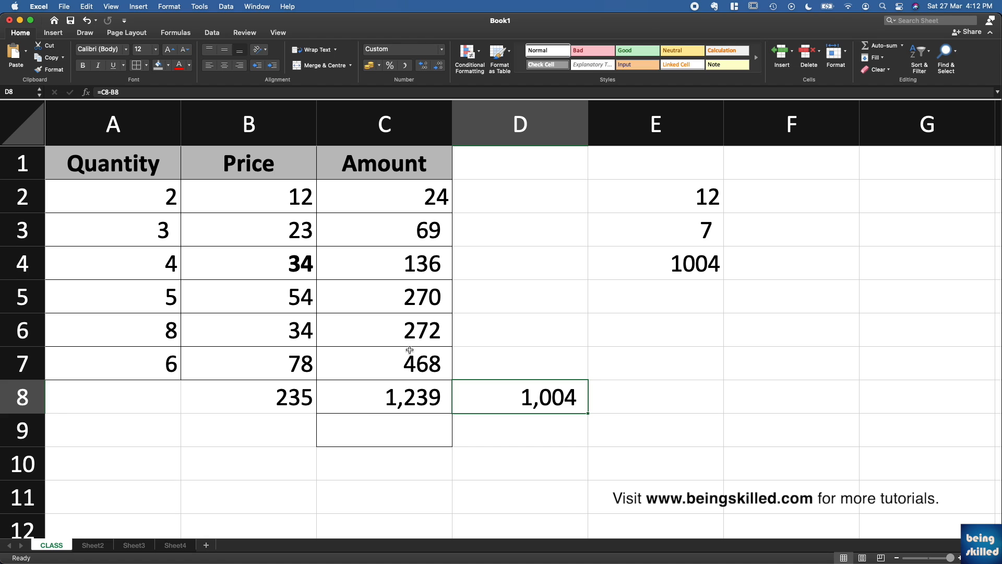
Compare the difference in D8 with the combined formula in E4, examining each of its two SUM terms
click(416, 390)
click(522, 396)
click(658, 256)
double_click(657, 256)
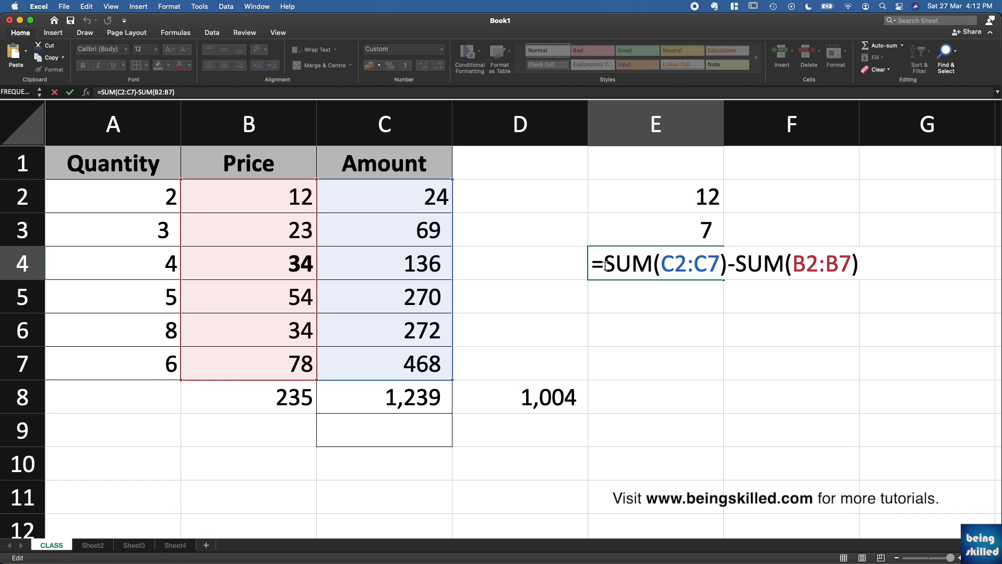
drag(604, 264, 729, 265)
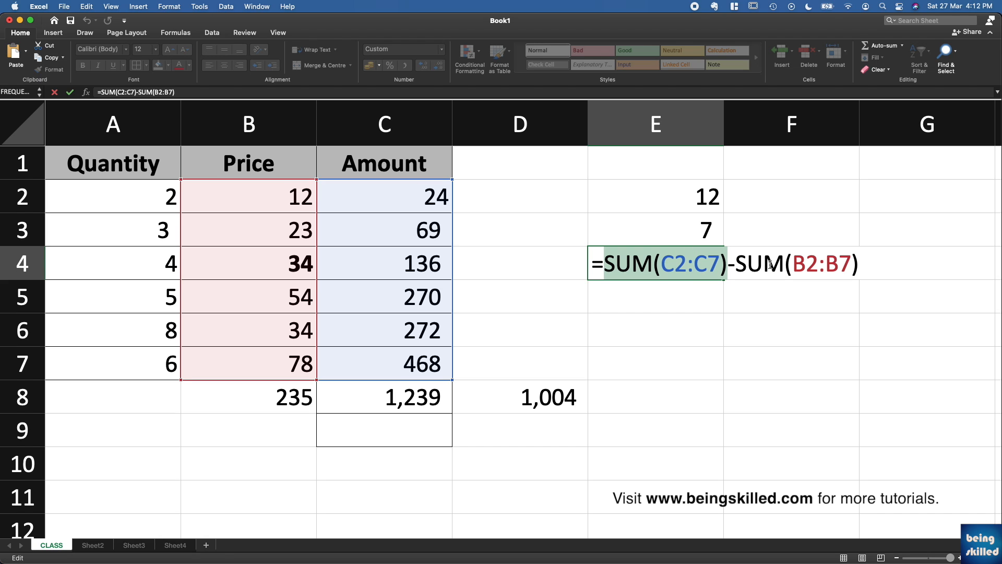
drag(745, 264, 890, 261)
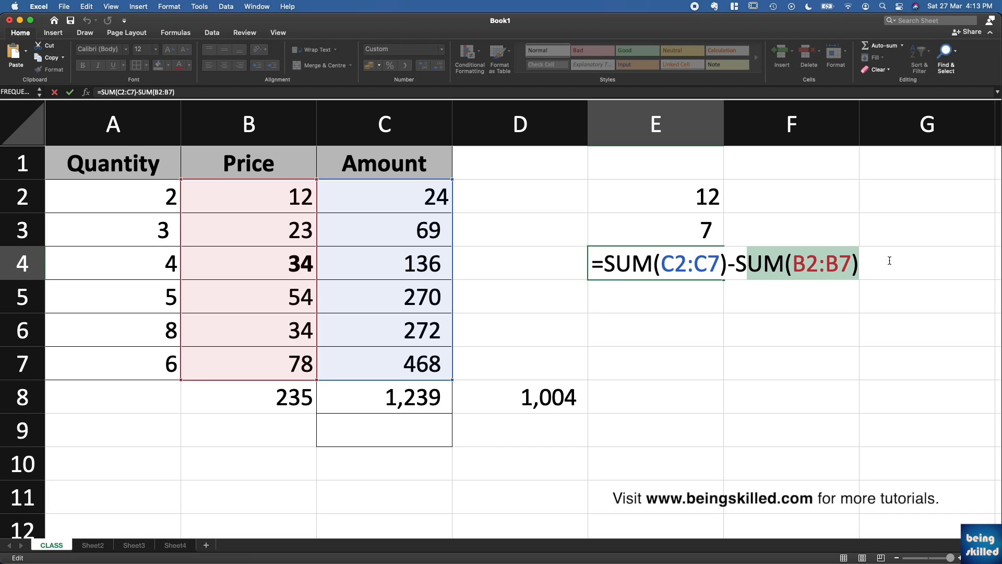
key(Escape)
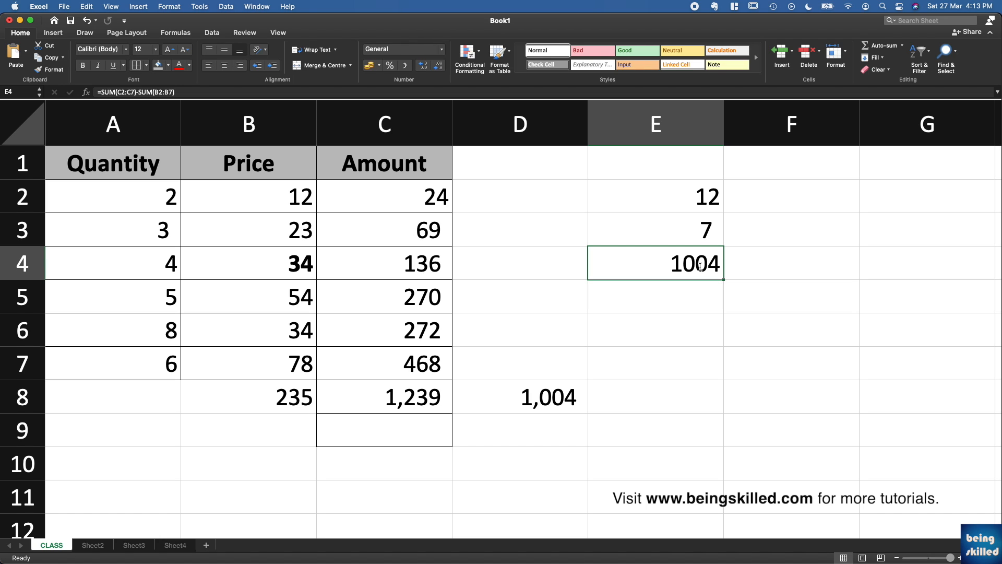
Enter the formula =C5/A5 in cell E5 to divide the row's amount by its quantity
click(655, 304)
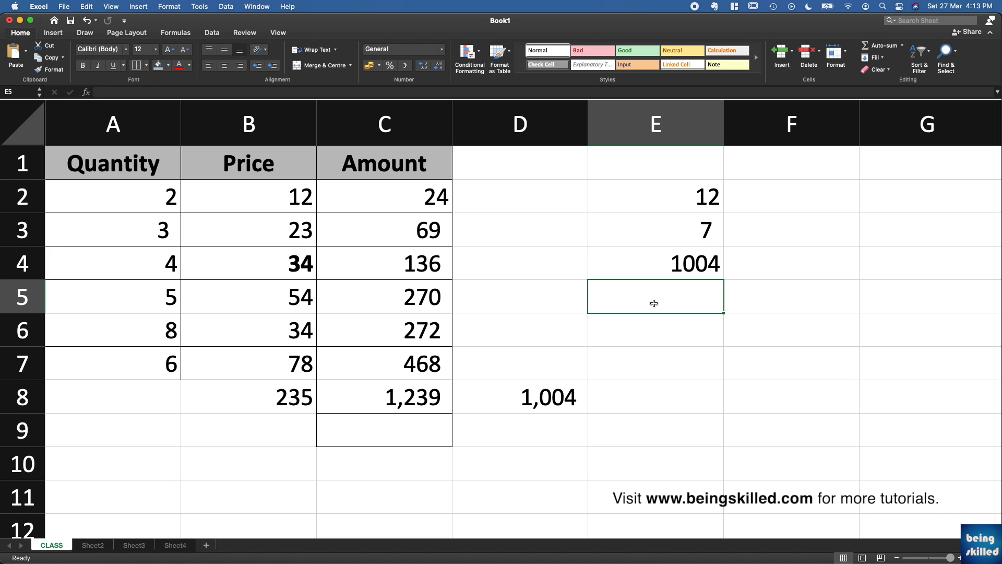
text(=)
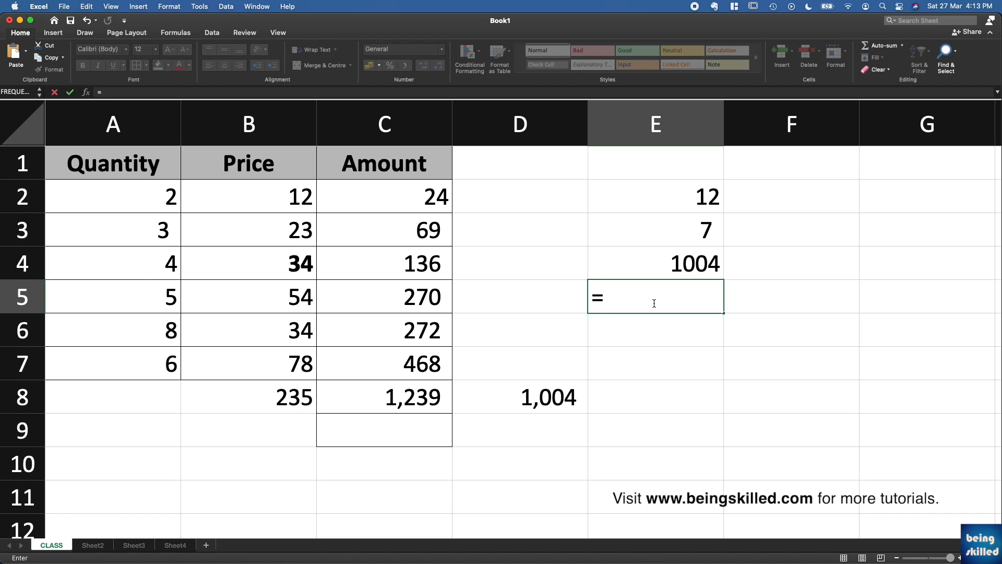
key(Left)
key(Left)
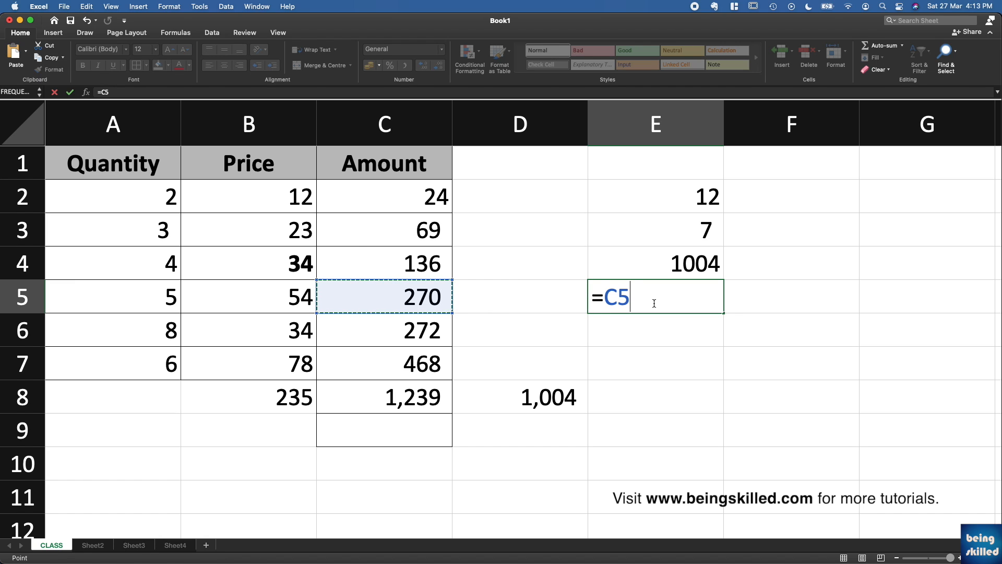
text(/)
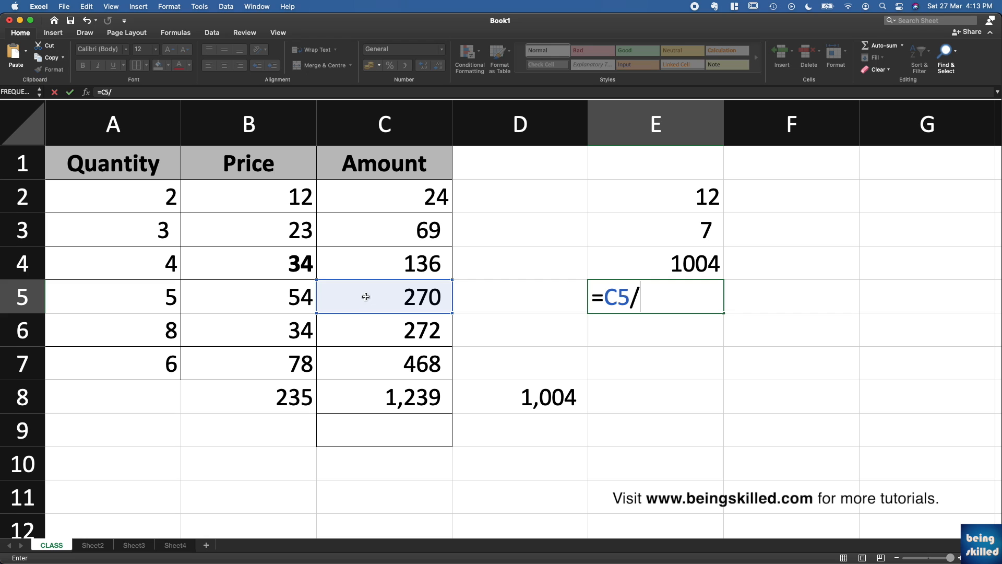
click(169, 302)
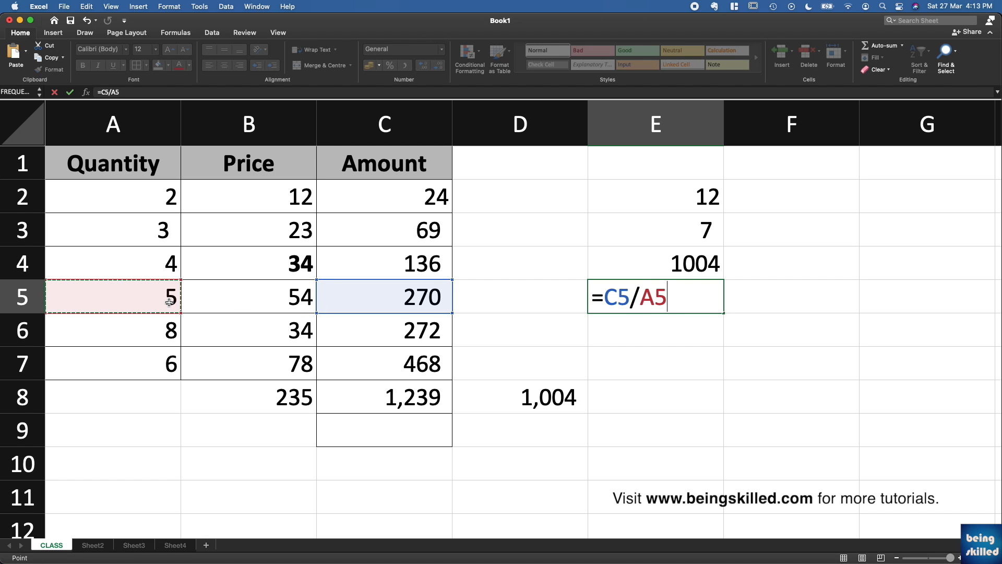
key(Return)
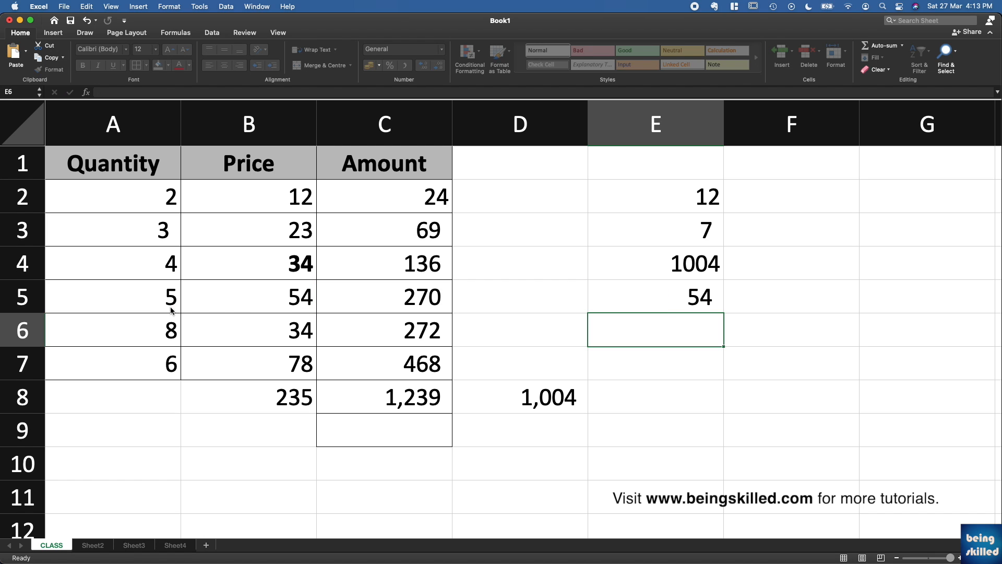
Examine the division formula in cell E5 and the cells it references
key(Up)
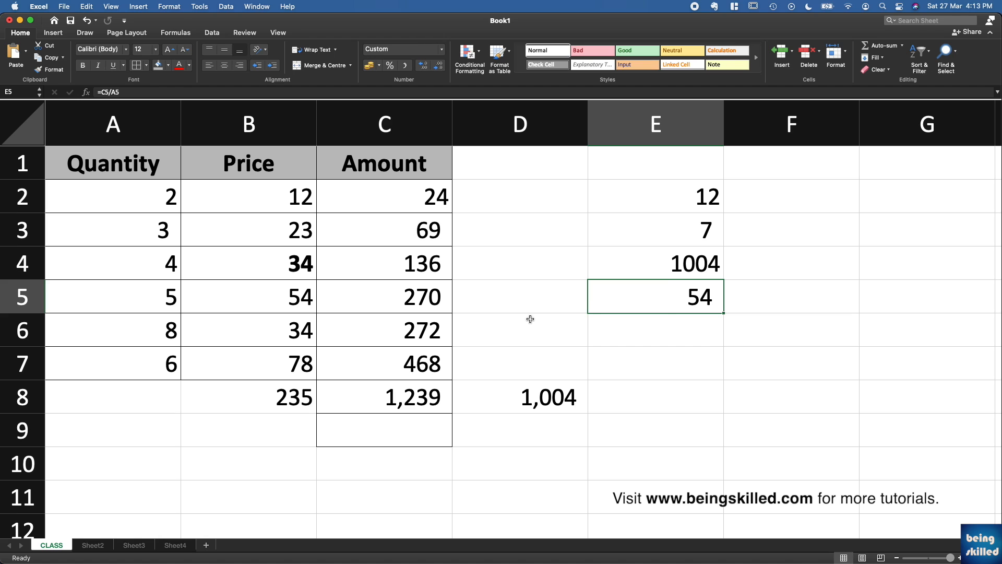
double_click(663, 299)
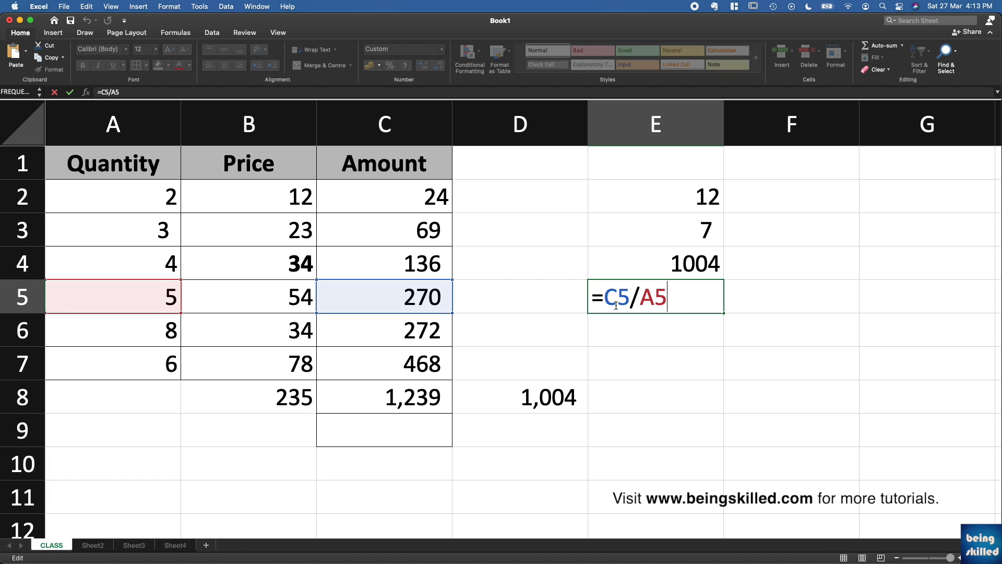
key(Return)
click(688, 304)
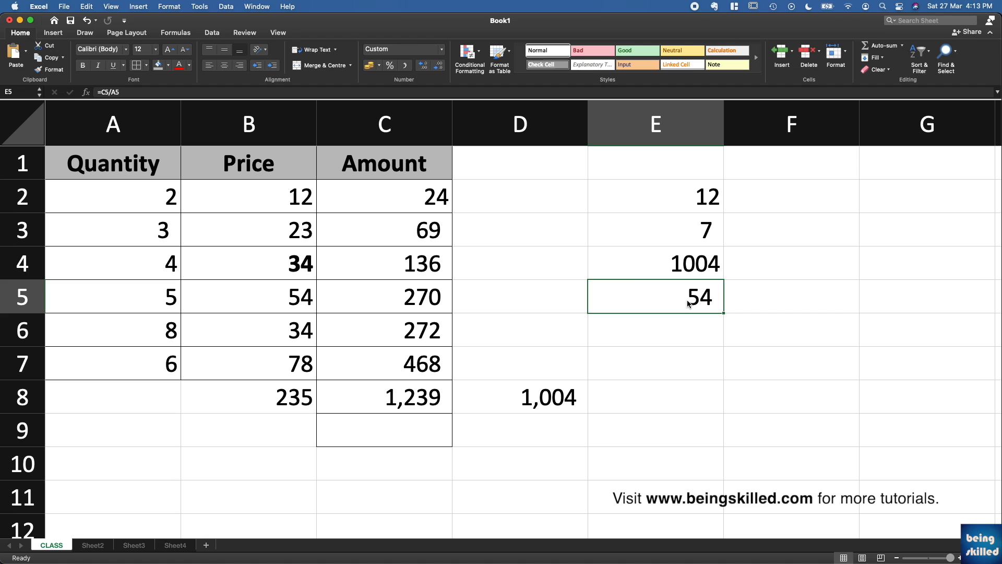
Clear the practice results in D2:E8 and enter =AVERAGE(C2:C7) in cell E2 to average the Amount values
drag(555, 217, 720, 409)
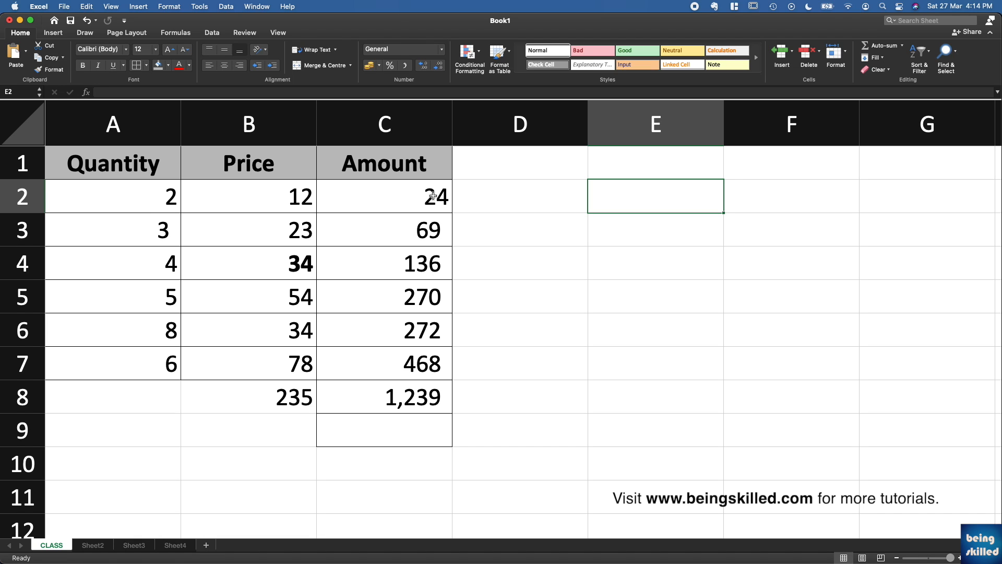
drag(433, 196, 425, 365)
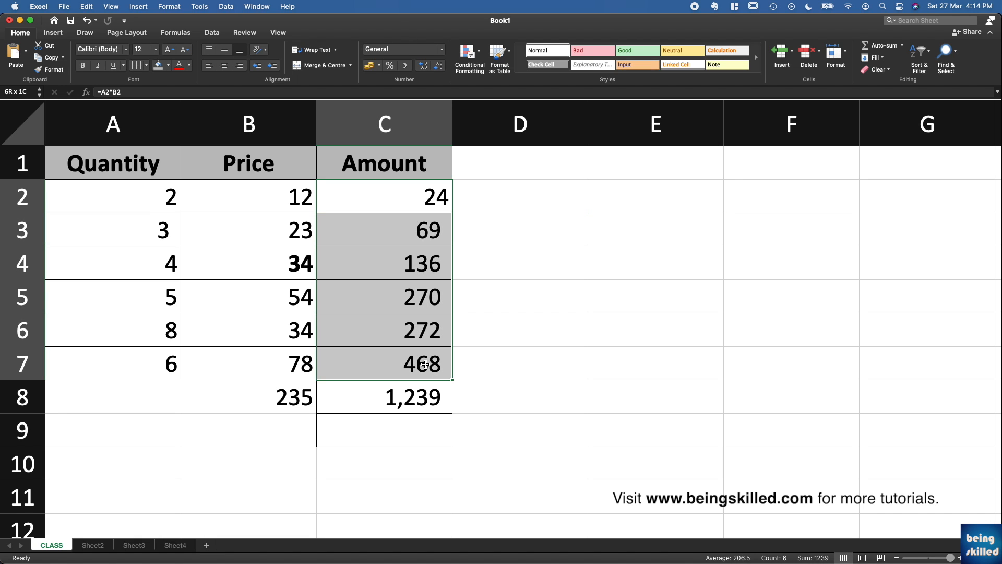
click(660, 185)
text(=average()
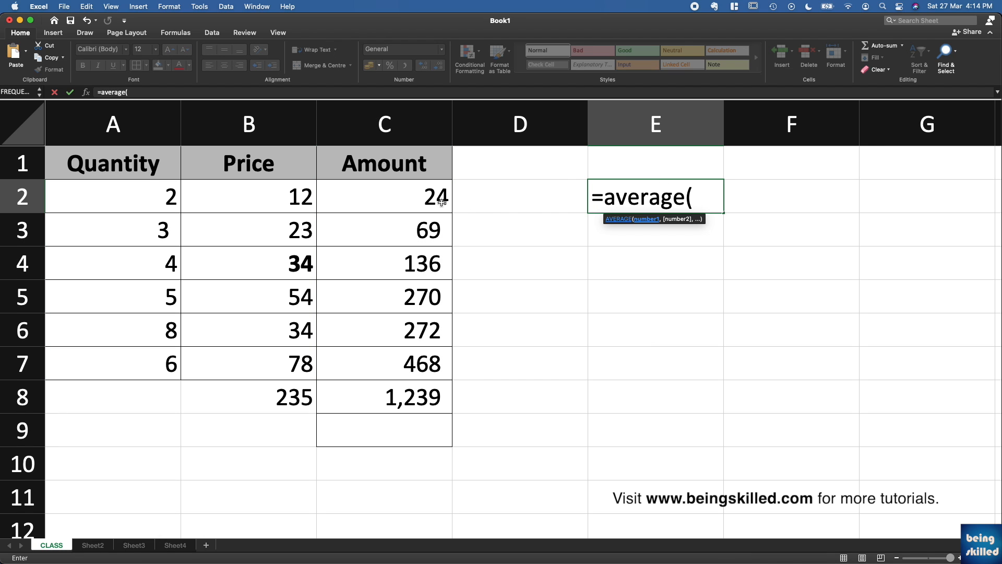
drag(438, 197, 435, 372)
key(Return)
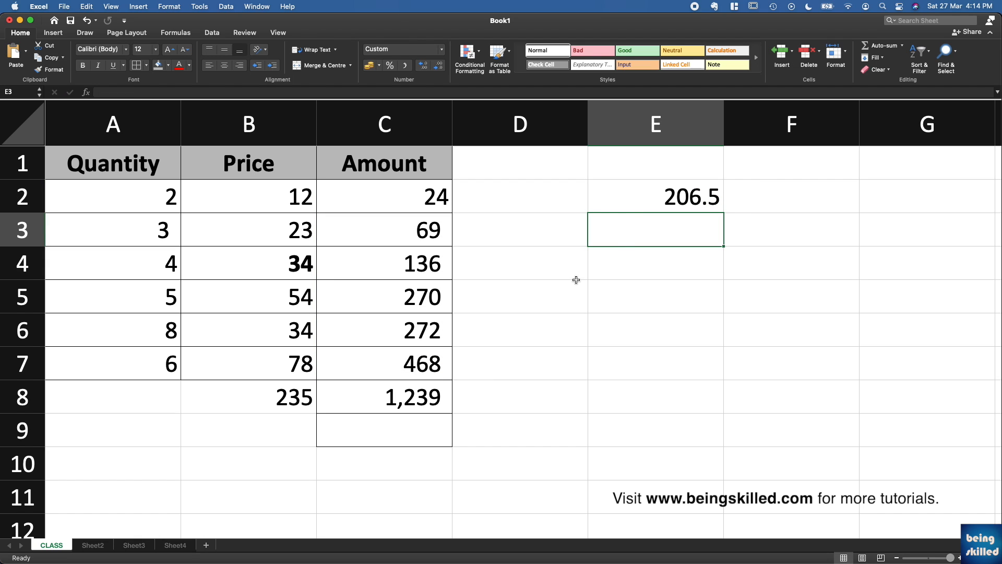
Switch the average in E2 between two and zero decimal places, finishing with zero decimal places
click(644, 197)
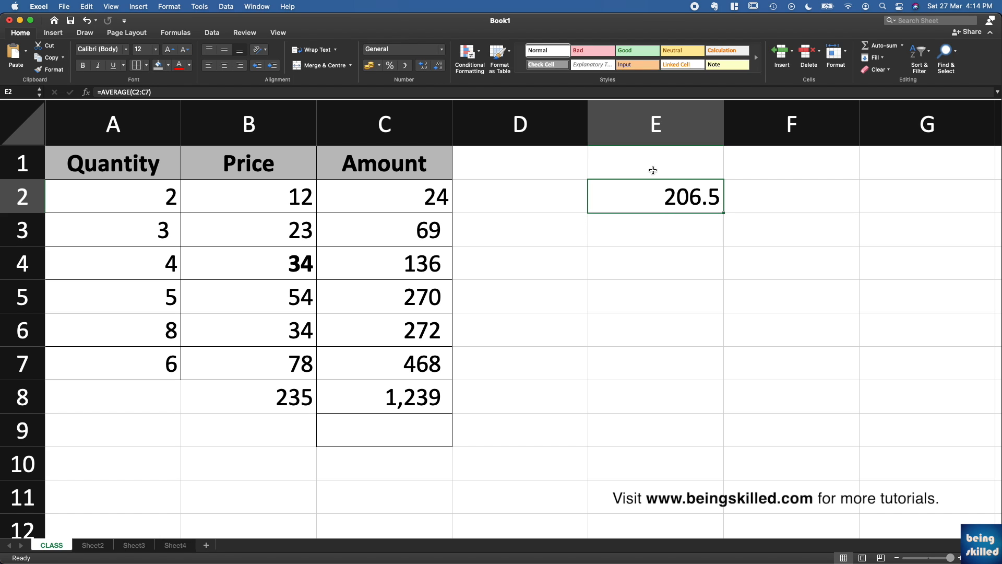
click(423, 68)
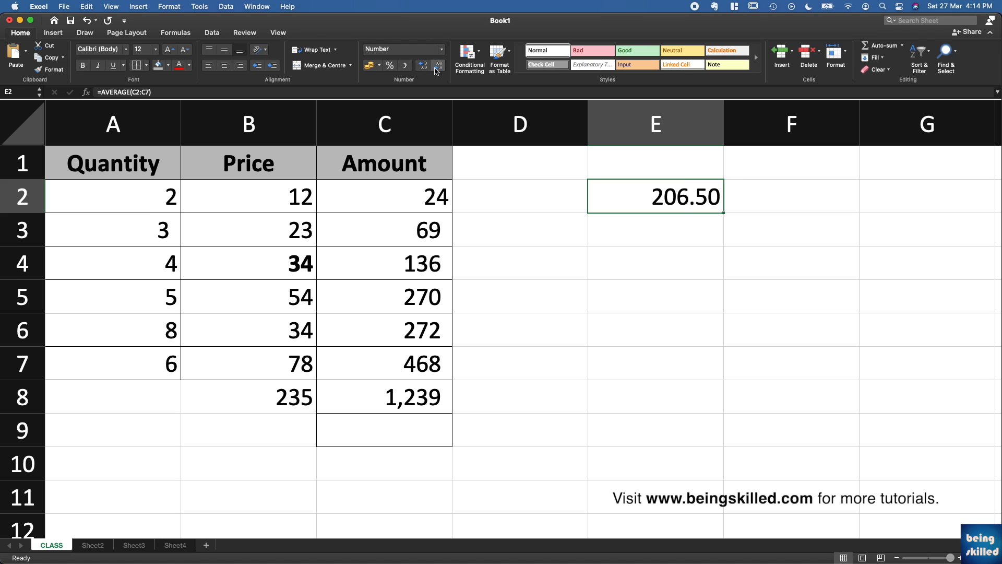
click(439, 67)
click(439, 68)
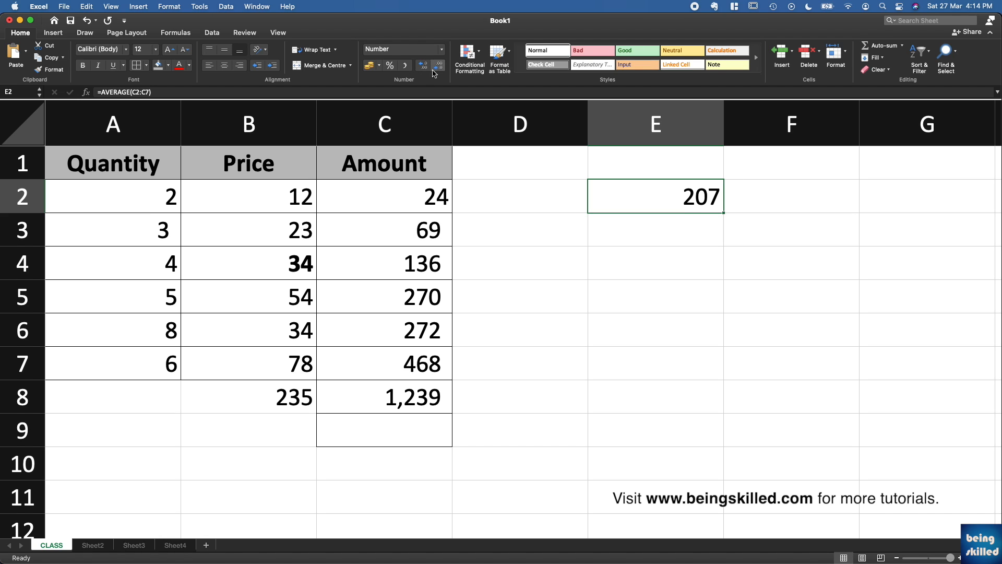
click(423, 68)
click(423, 67)
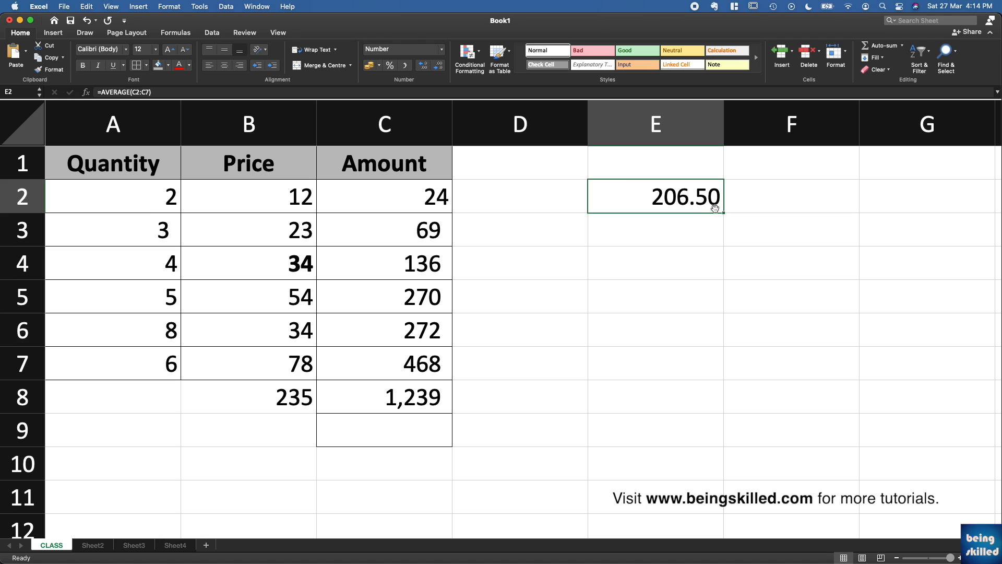
click(438, 69)
click(437, 68)
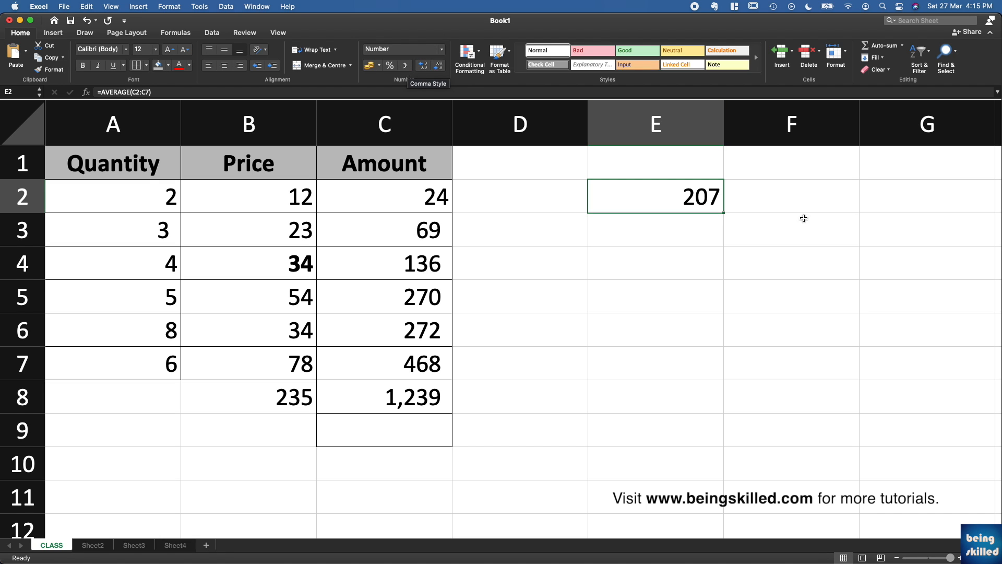
click(685, 274)
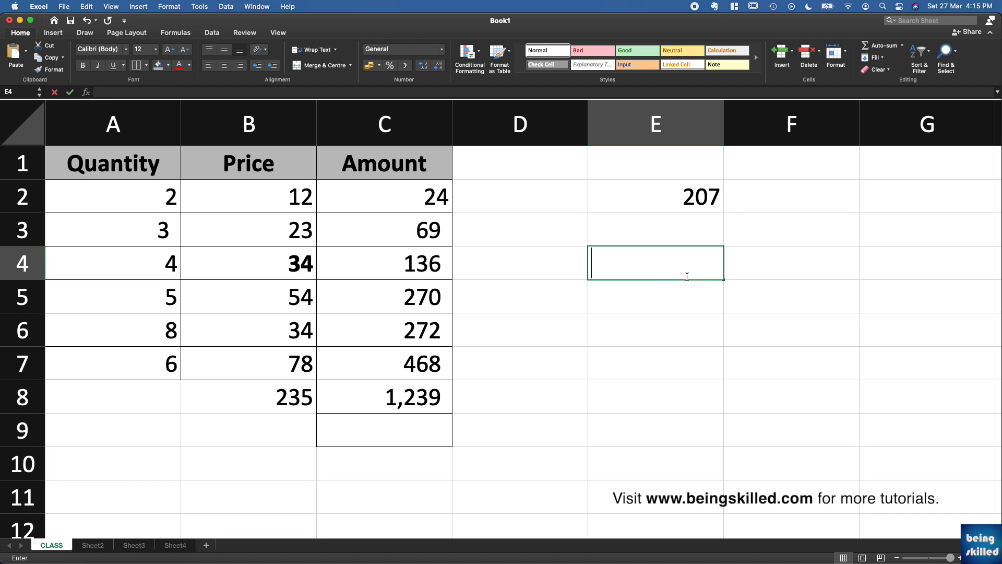
text(123eqw12)
key(BackSpace)
key(BackSpace)
key(BackSpace)
key(BackSpace)
key(BackSpace)
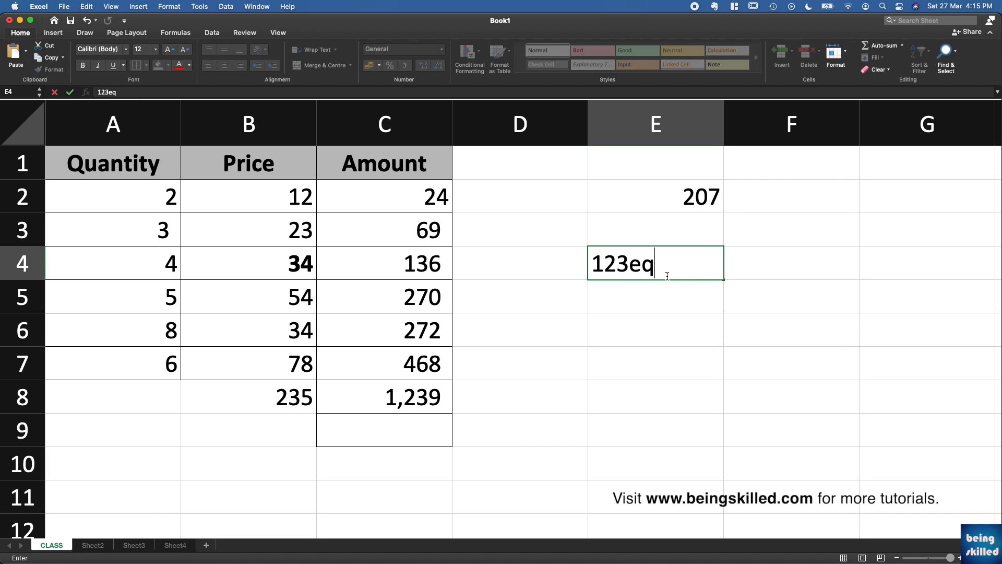
text(13212312)
key(Return)
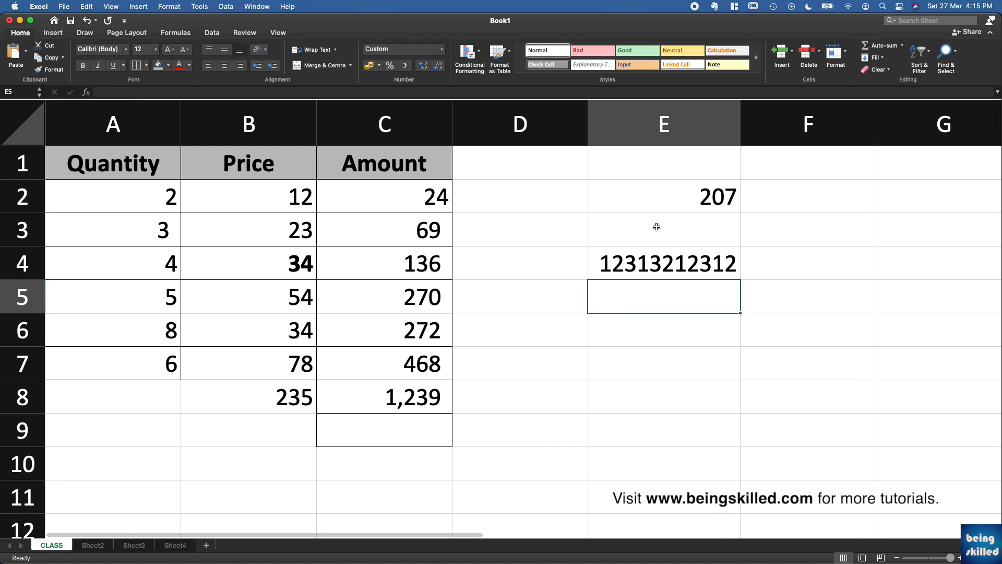
key(Up)
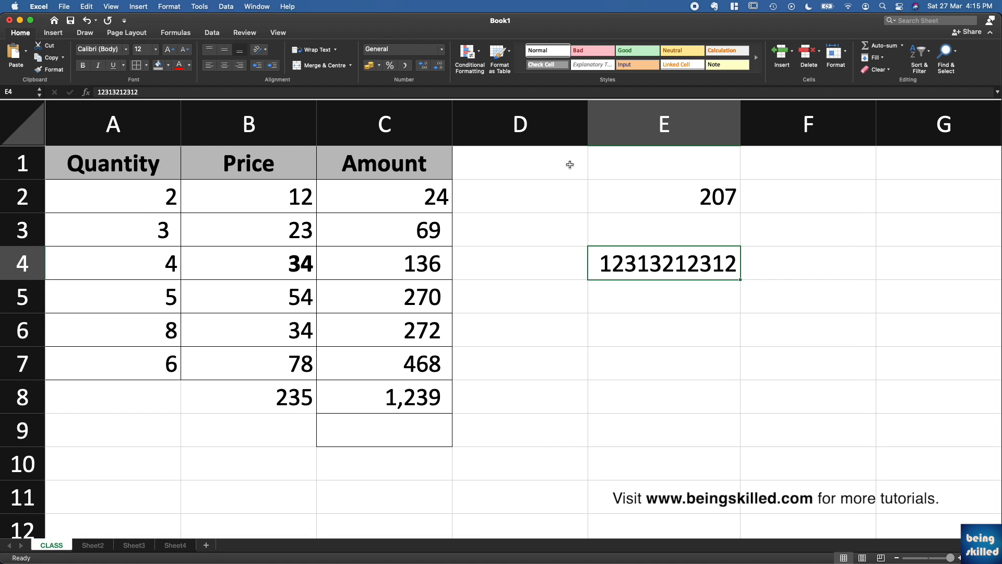
click(405, 66)
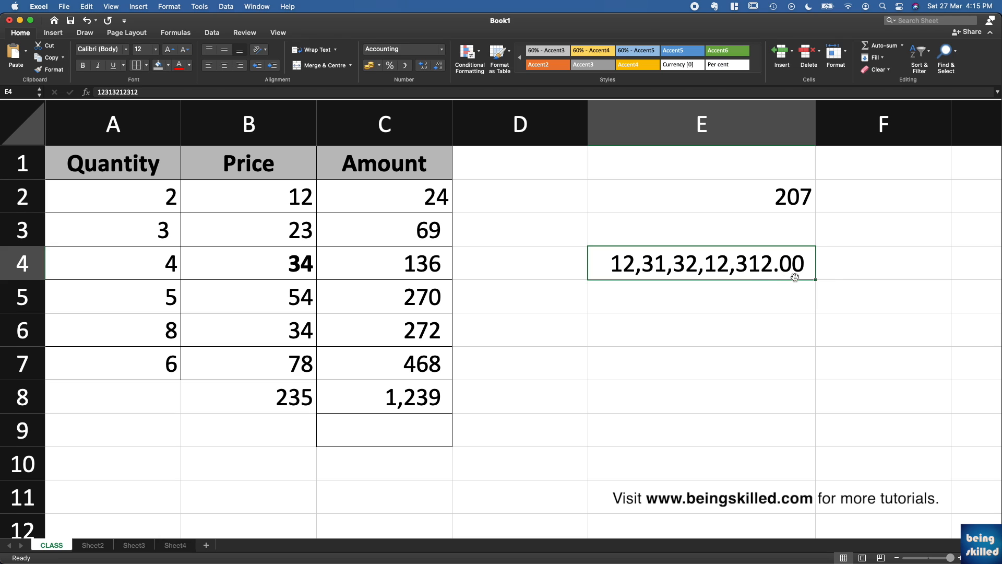
Remove the two decimal places from the number in E4, and clear the contents of cells E2:E5
click(441, 66)
click(440, 66)
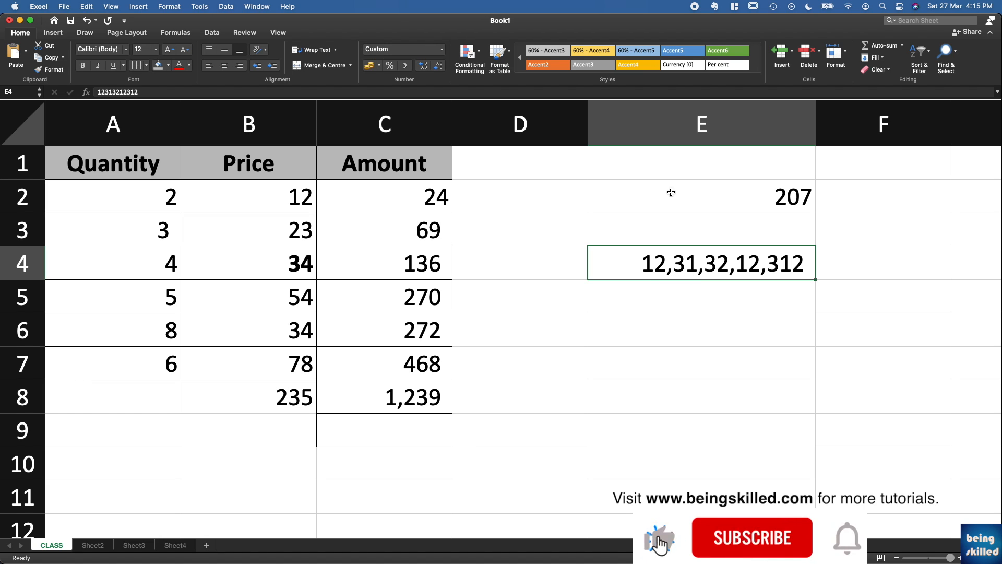
drag(671, 195, 779, 297)
key(Delete)
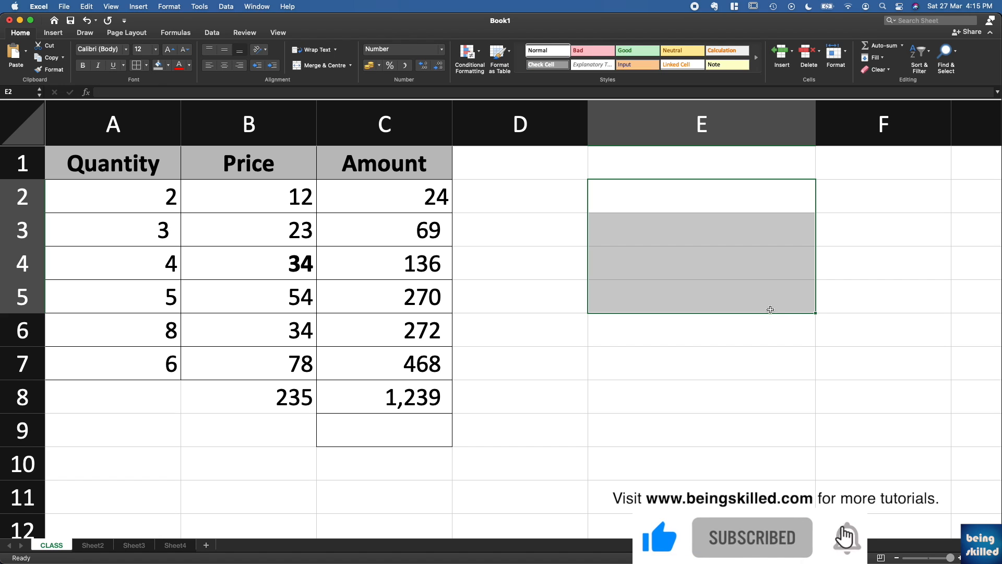
click(649, 205)
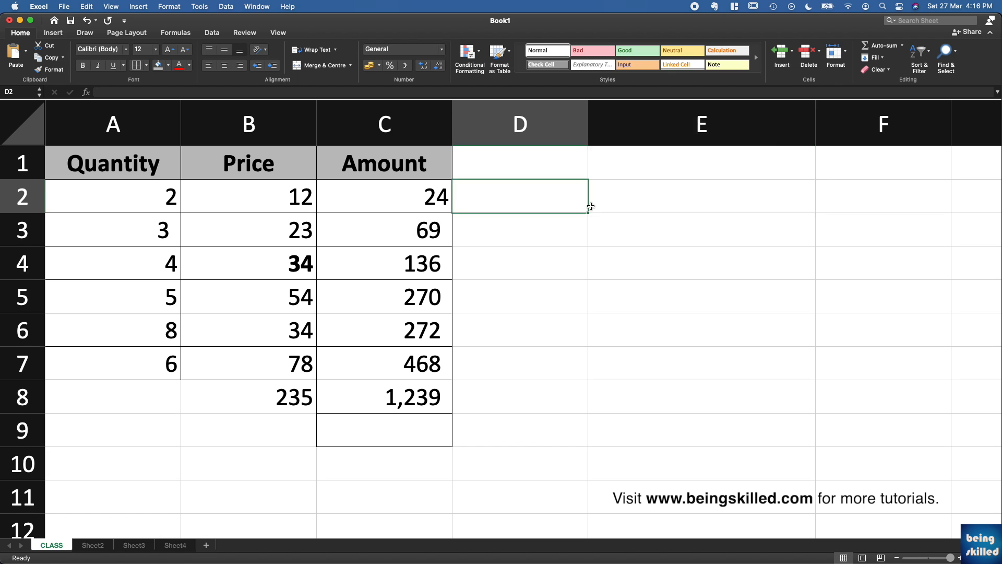
Delete the empty row 9 directly below the table's totals
click(28, 428)
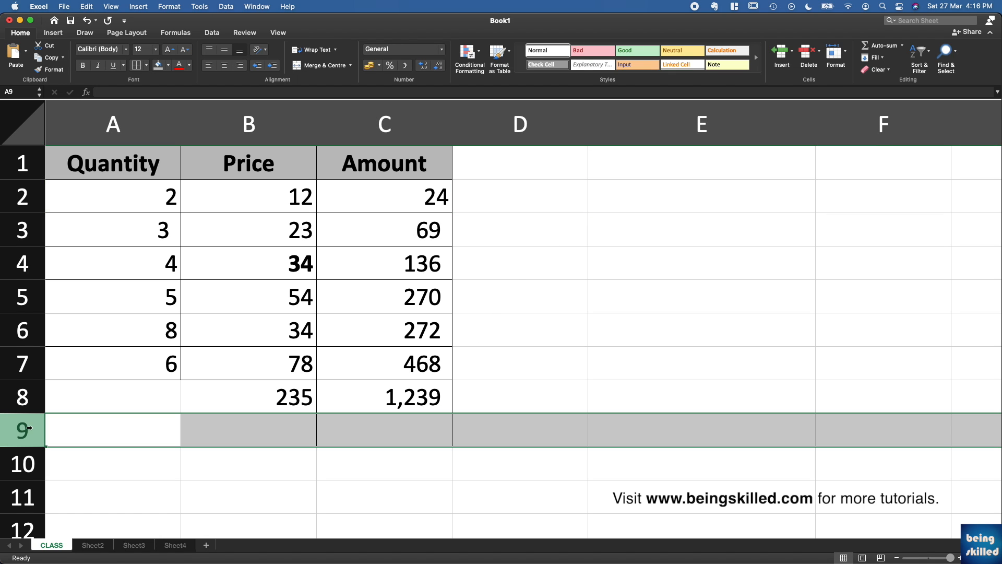
click(86, 307)
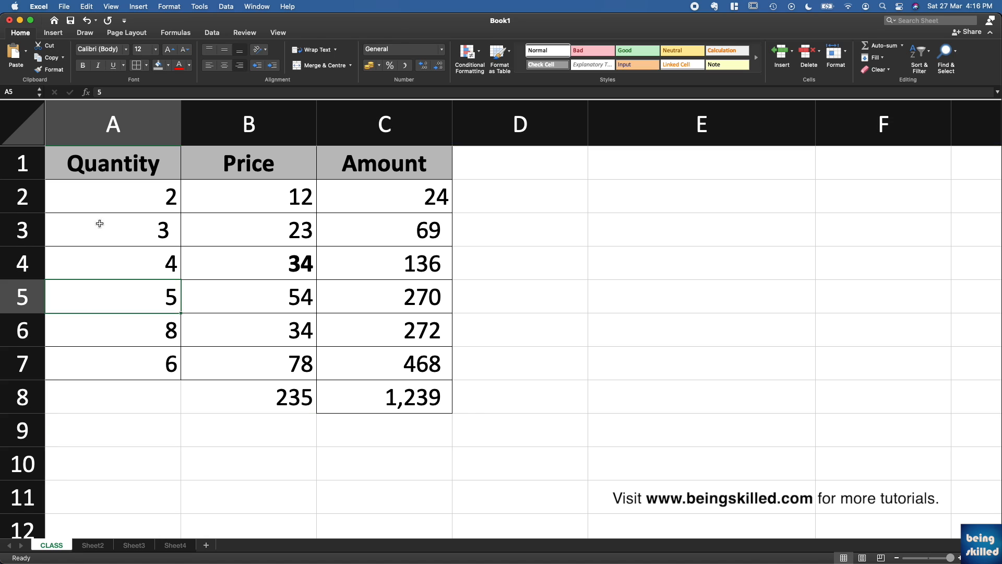
drag(103, 170, 363, 358)
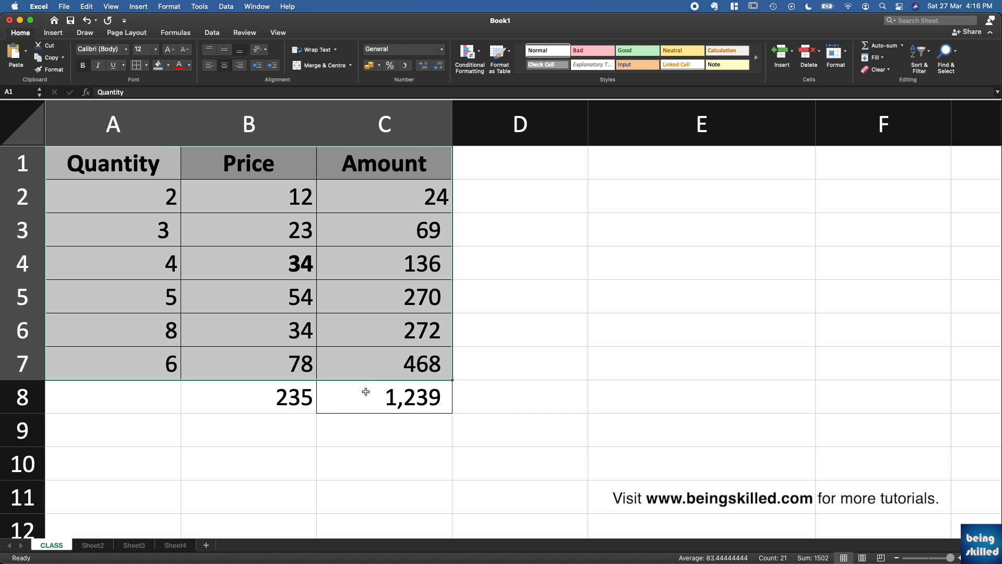
click(125, 160)
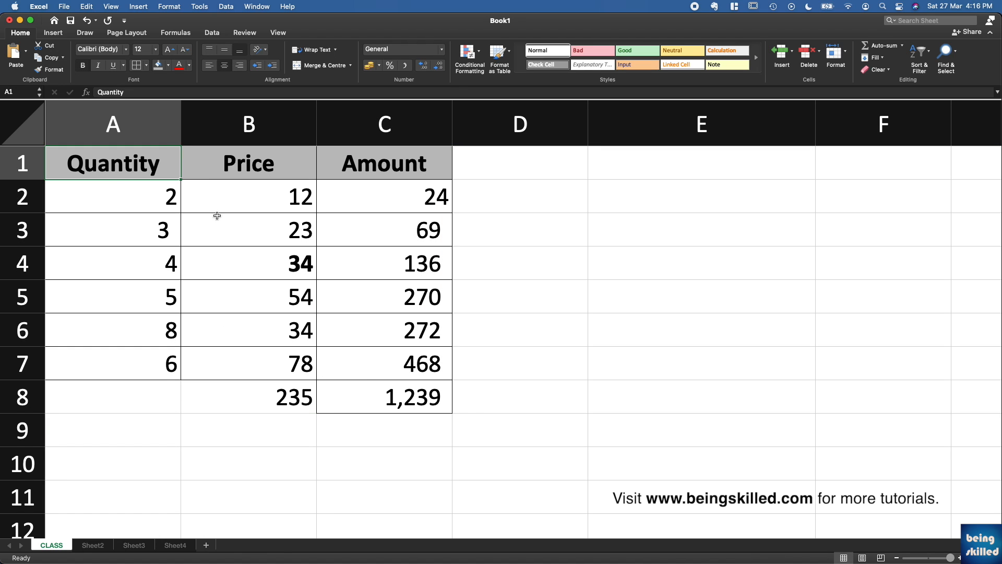
Apply all borders and a light grey fill to the totals row, cells A8:C8
click(146, 65)
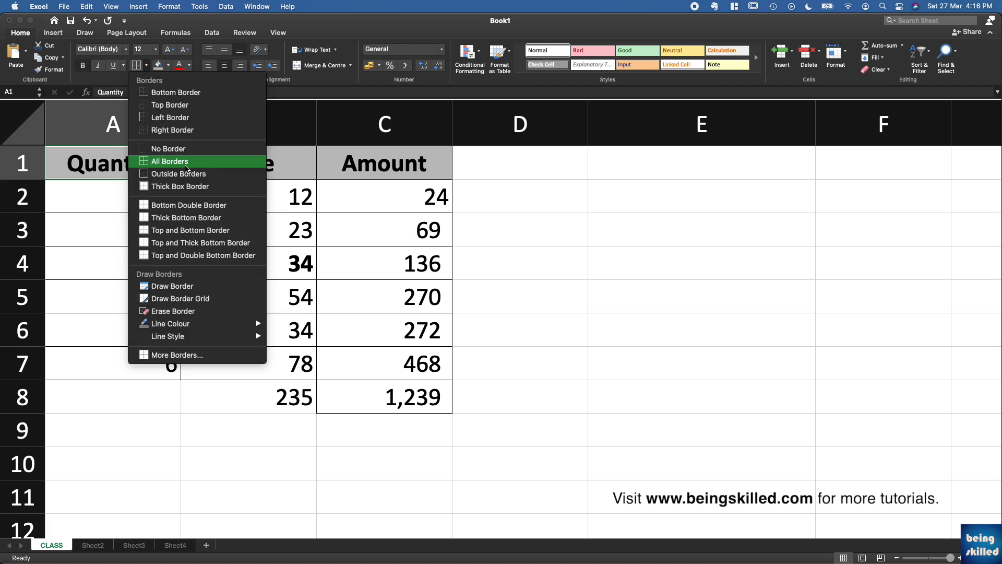
click(186, 166)
drag(156, 402, 400, 393)
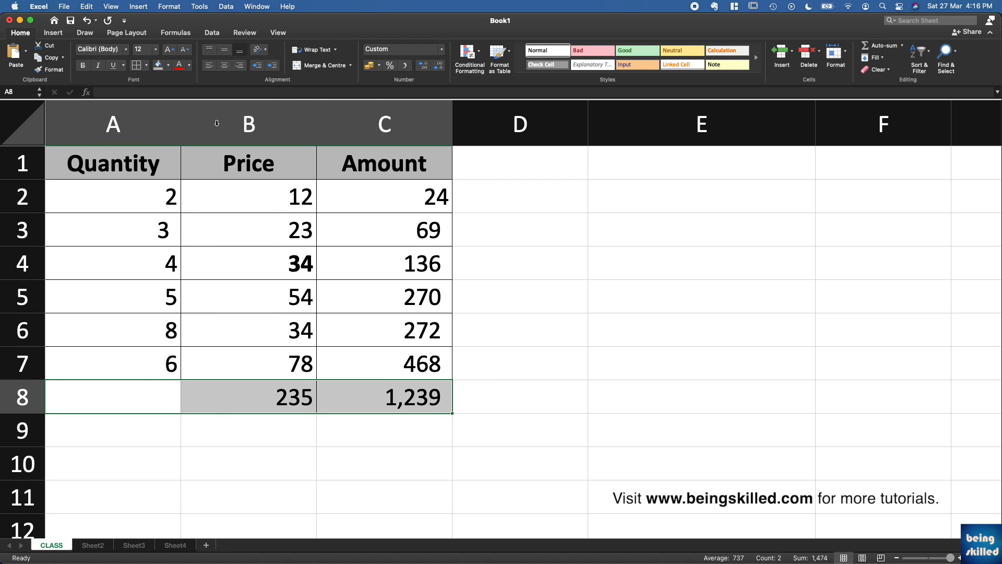
click(168, 66)
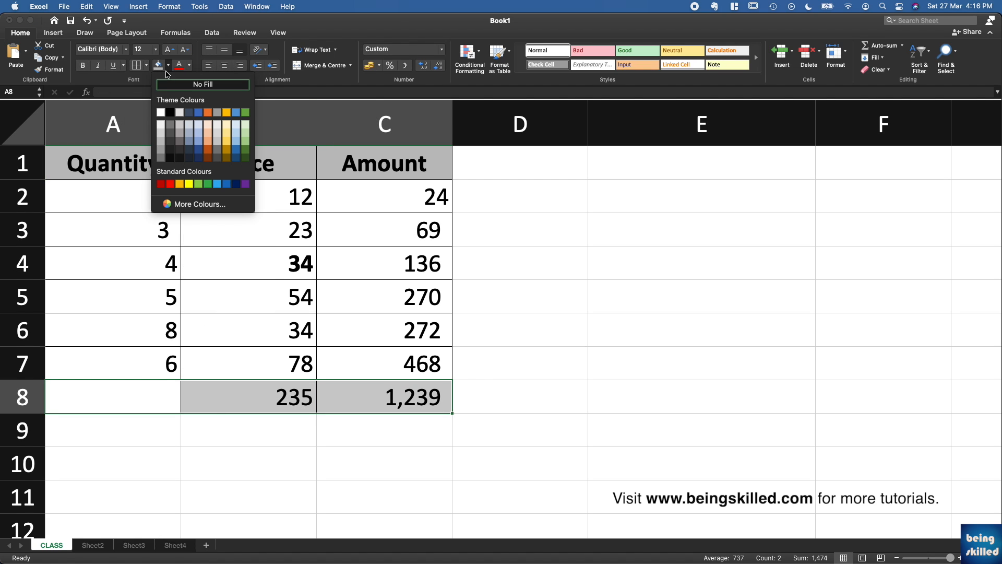
click(161, 139)
click(213, 317)
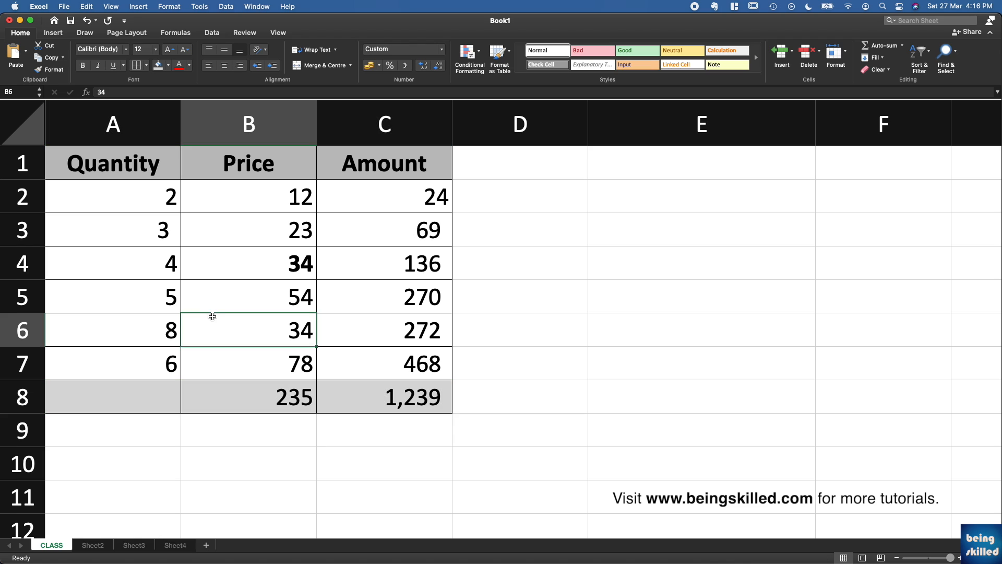
Enter the label TOTAL in cell A8 of the totals row
click(127, 397)
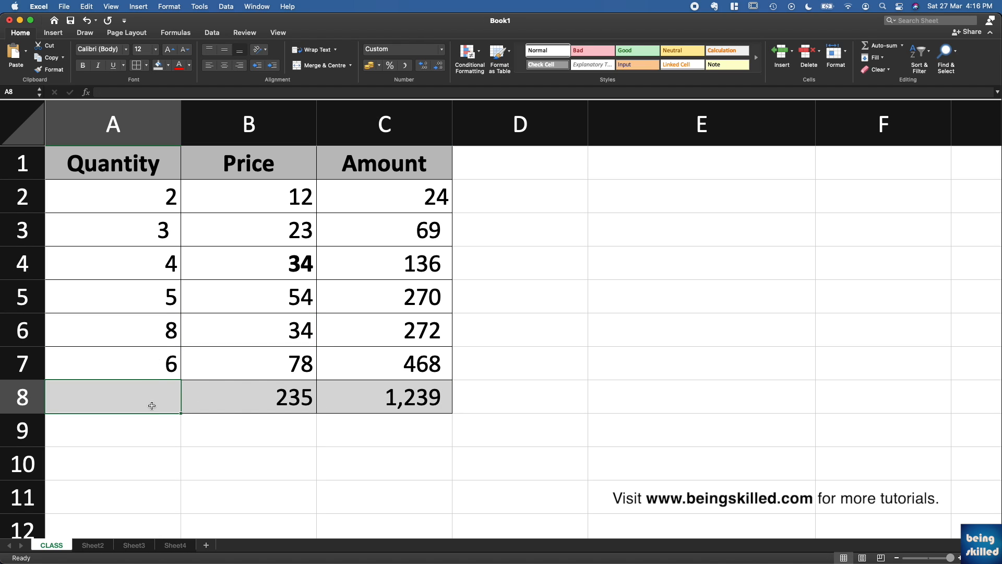
text(TOOT)
key(BackSpace)
key(BackSpace)
text(TAL)
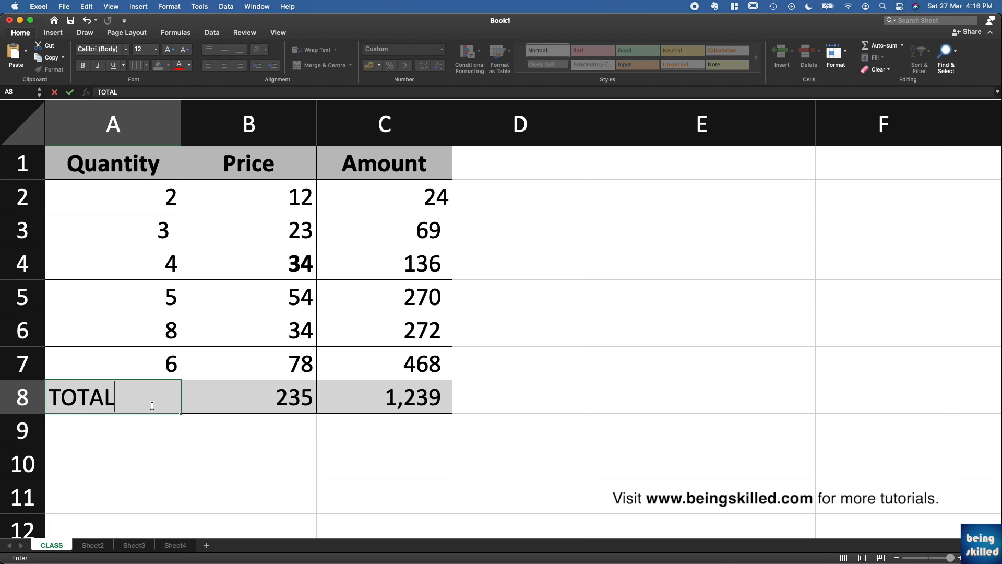
key(Tab)
Centre the totals row A8:C8 and make its text bold, italic and underlined
drag(150, 405, 355, 402)
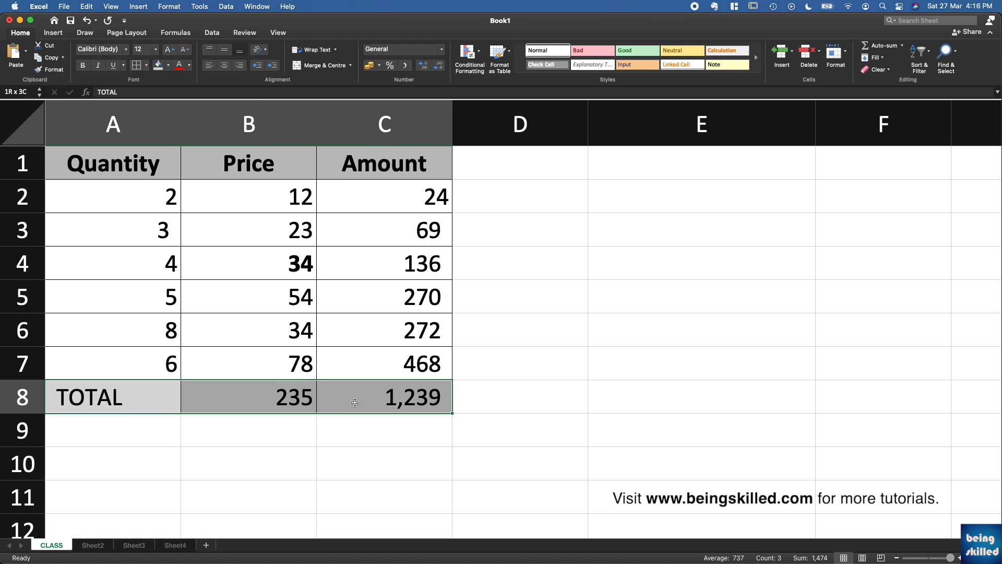
click(225, 65)
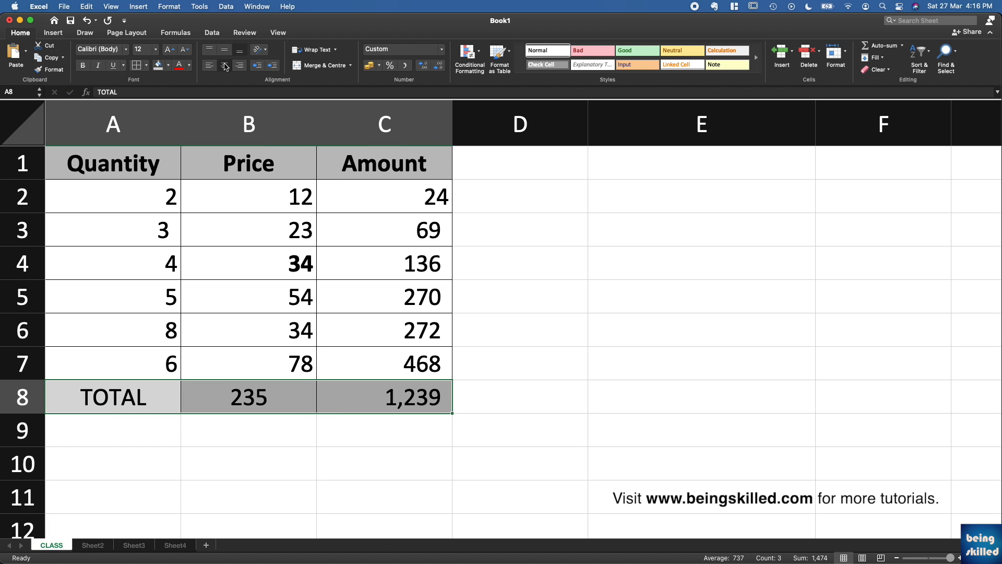
key(super+b)
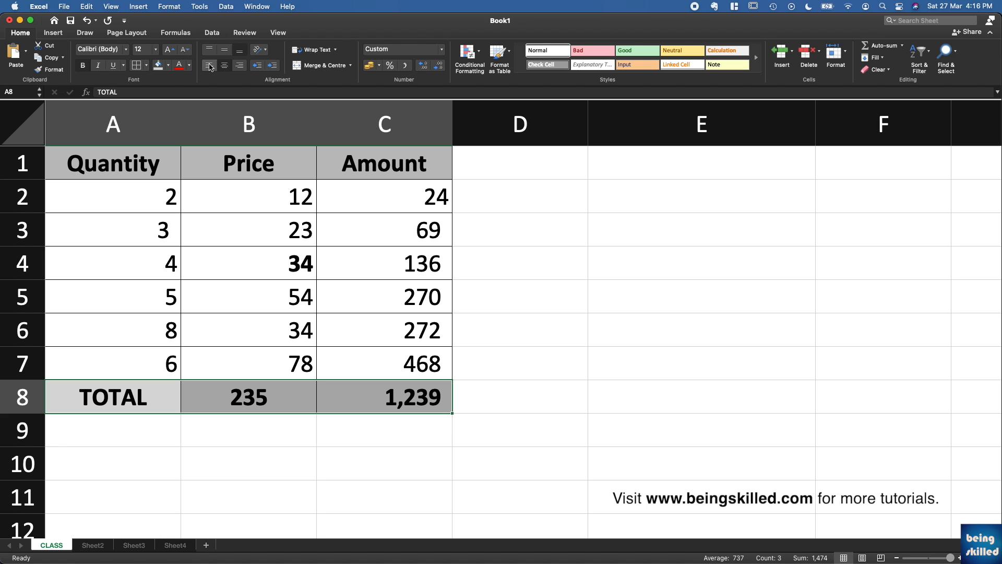
click(98, 66)
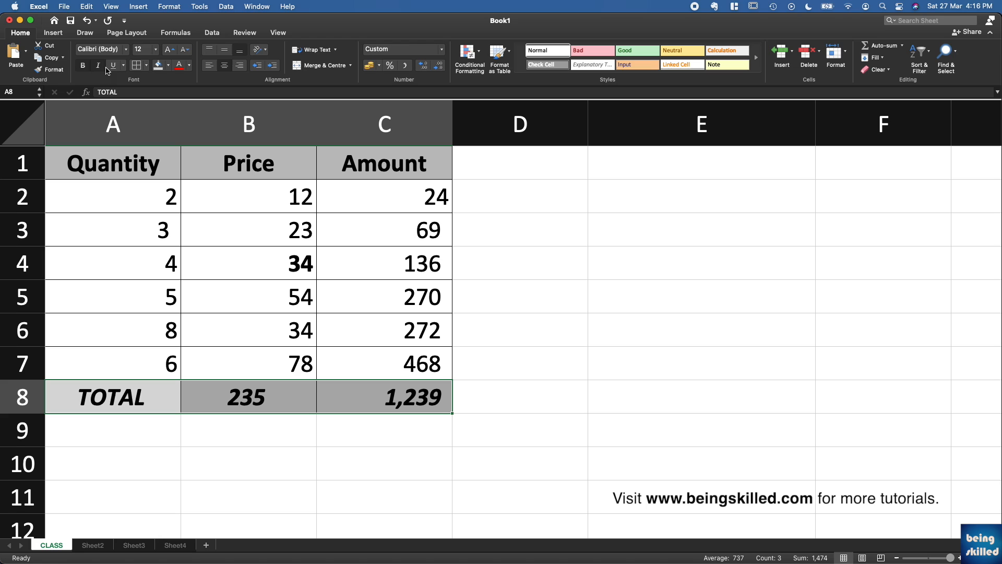
click(113, 66)
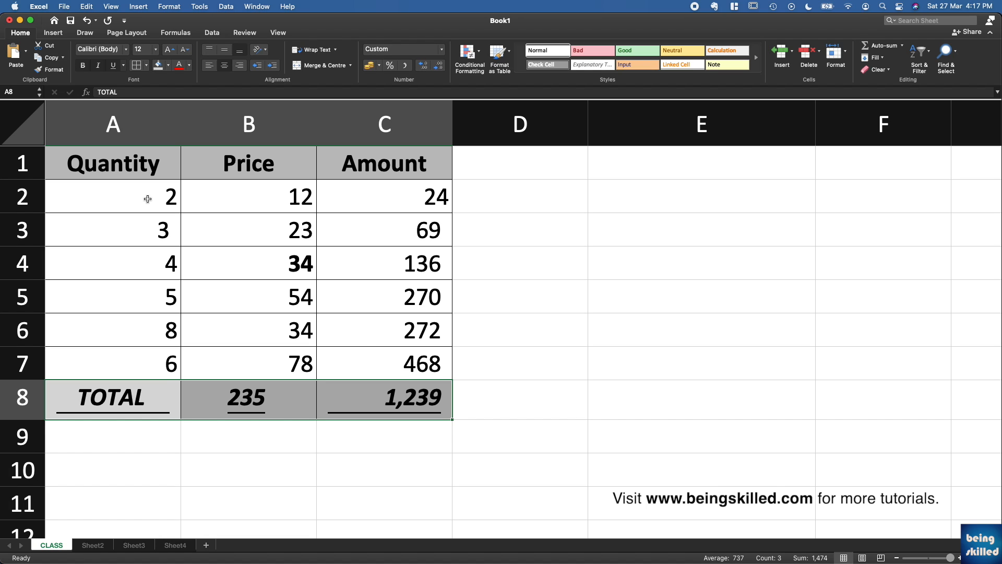
click(397, 263)
click(534, 299)
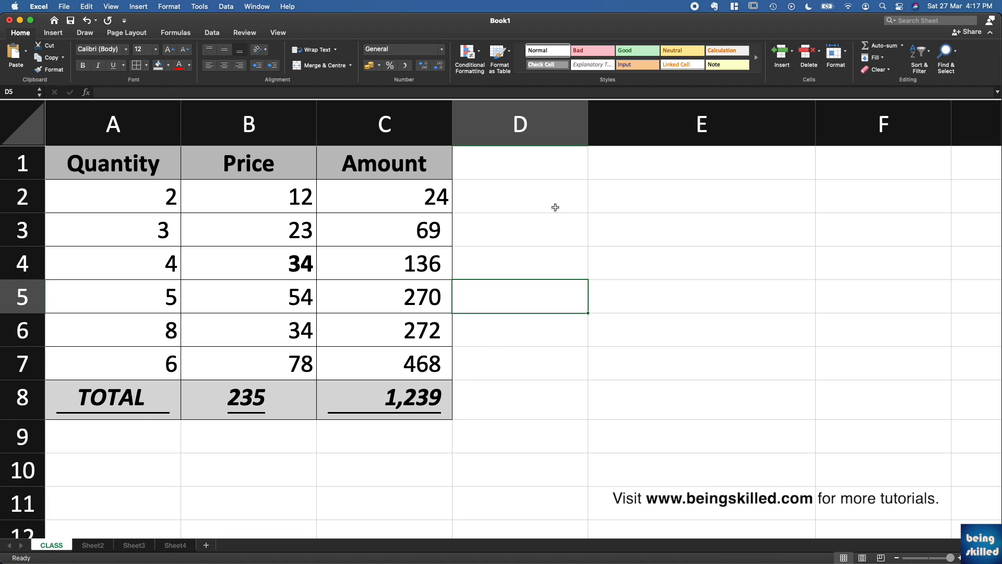
Insert a blank column before the Quantity column
right_click(136, 126)
click(157, 184)
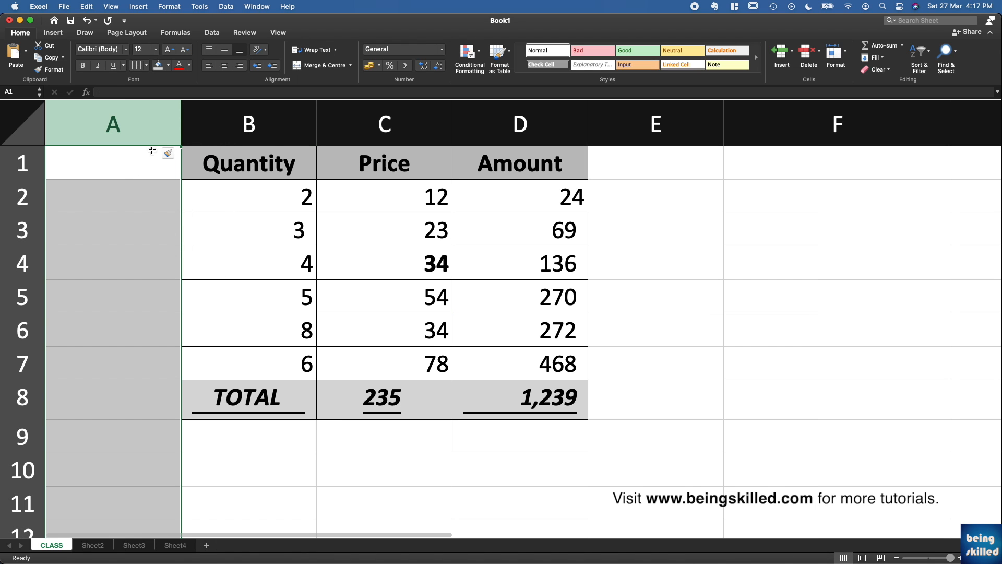
Insert a second blank column before column A and delete it again
right_click(140, 118)
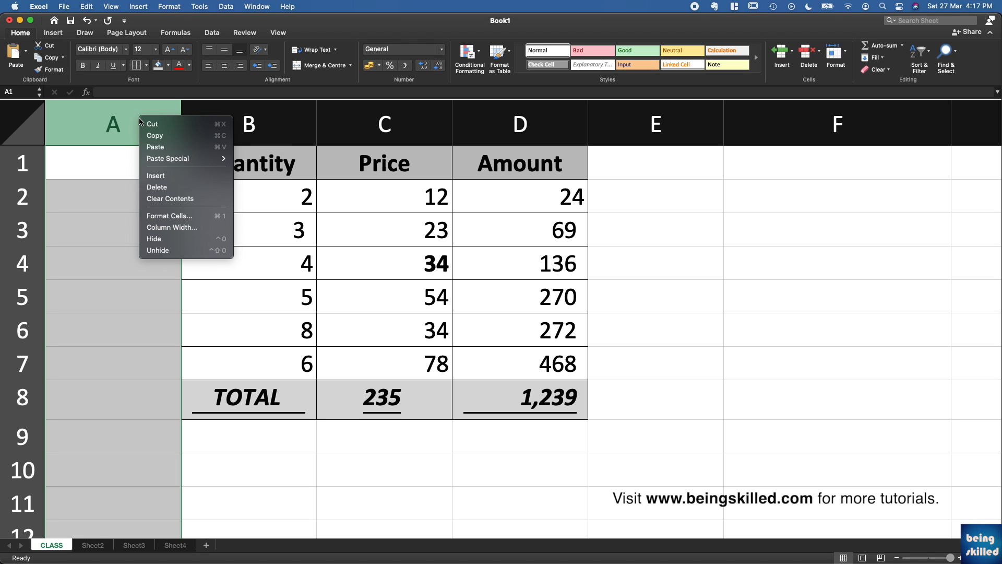
click(175, 178)
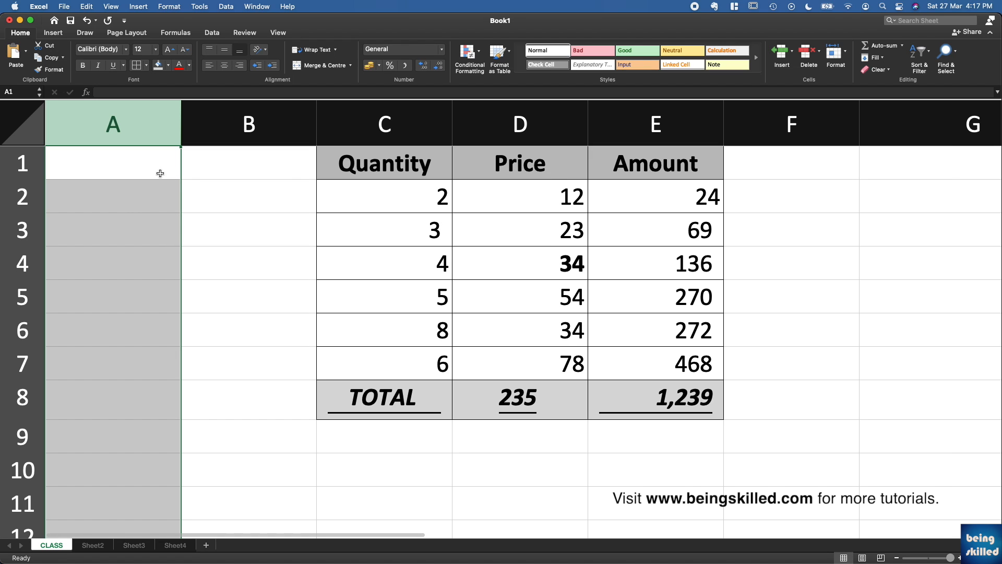
right_click(153, 134)
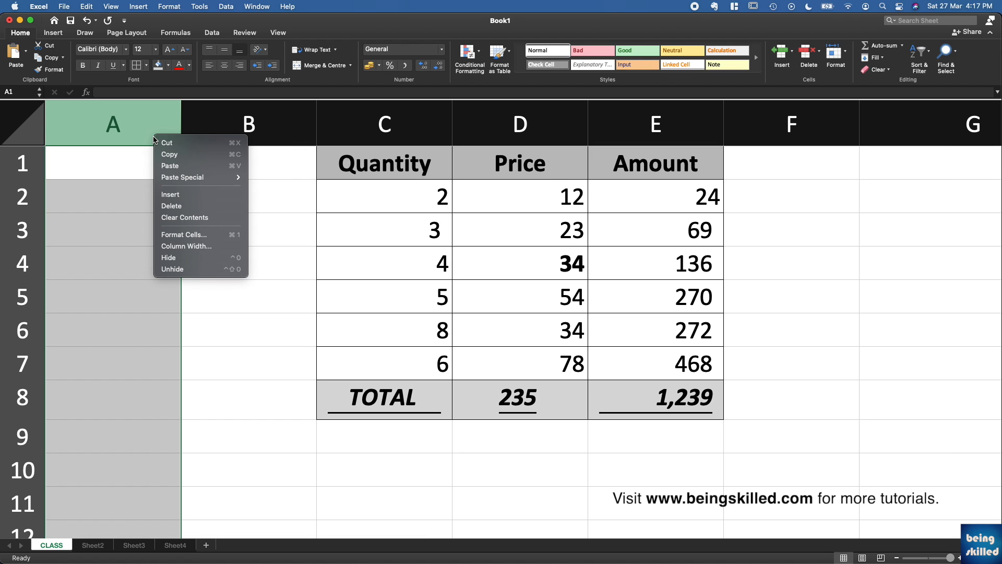
click(197, 209)
Copy the Quantity header with its formatting into A1 and replace its text with Items
click(137, 171)
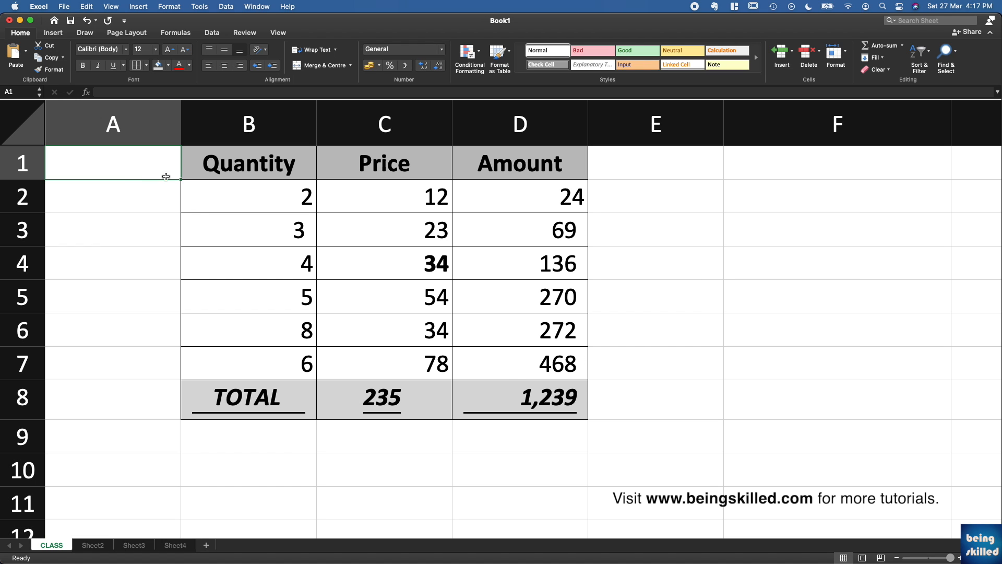
key(Right)
key(super+c)
key(Left)
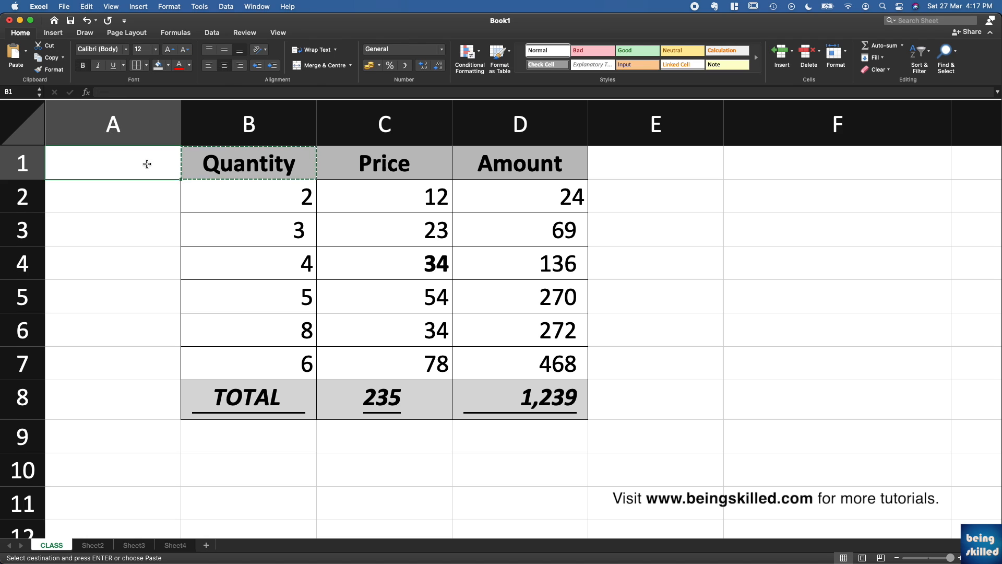
key(super+v)
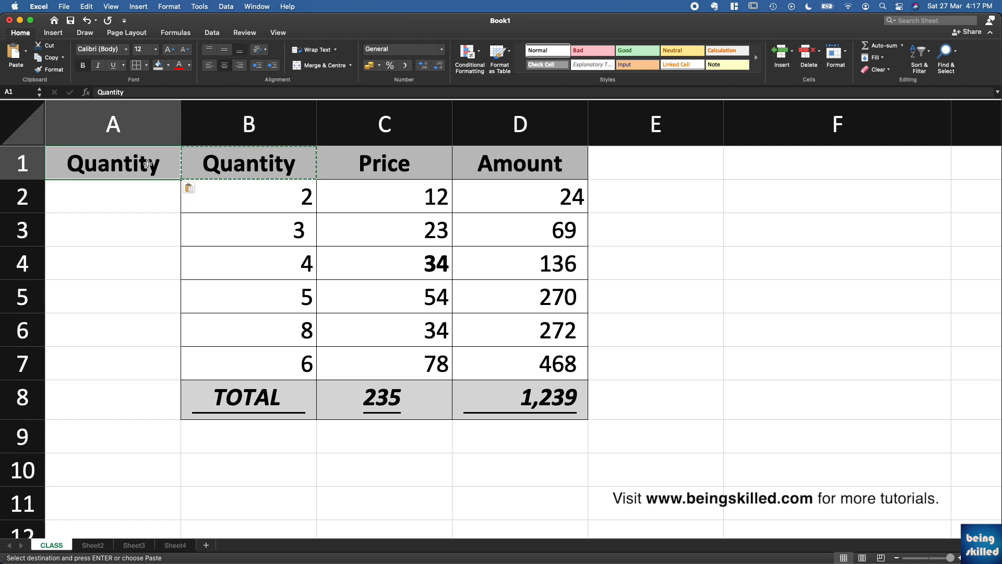
text(I)
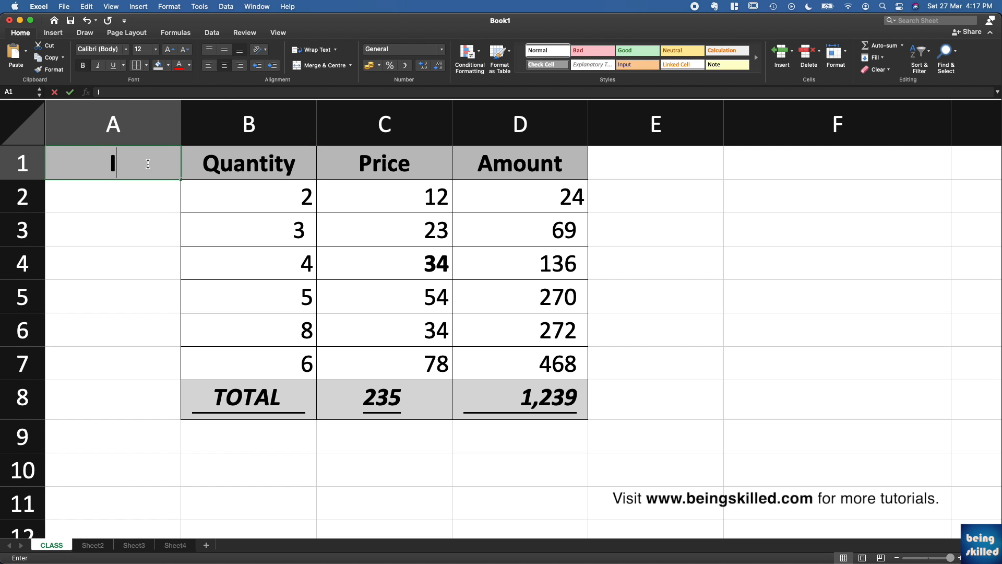
text(tems)
key(Return)
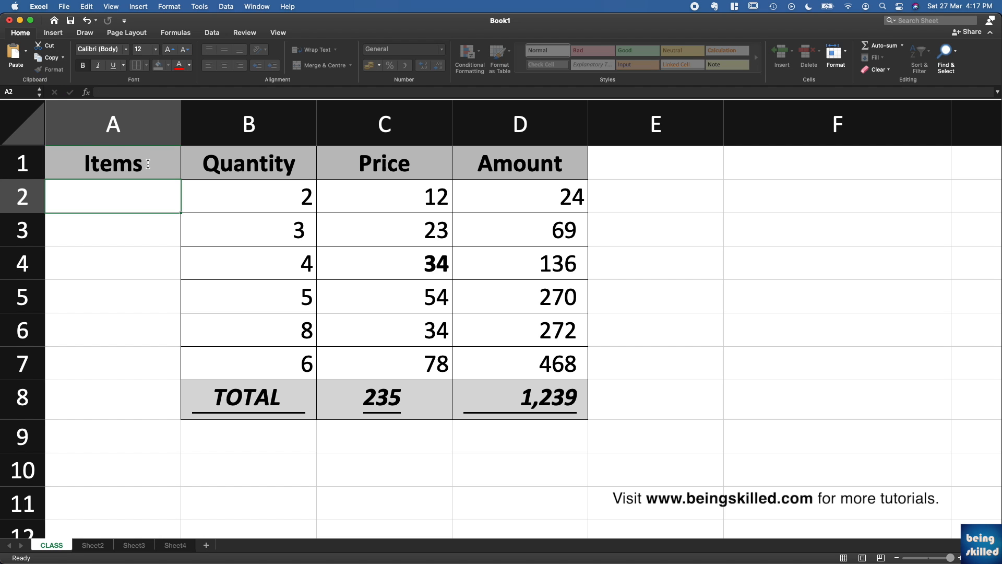
Fill cells A2:A5 under the Items header with Fruits, Furniture, Toy Car and Vegetables
text(Fruits)
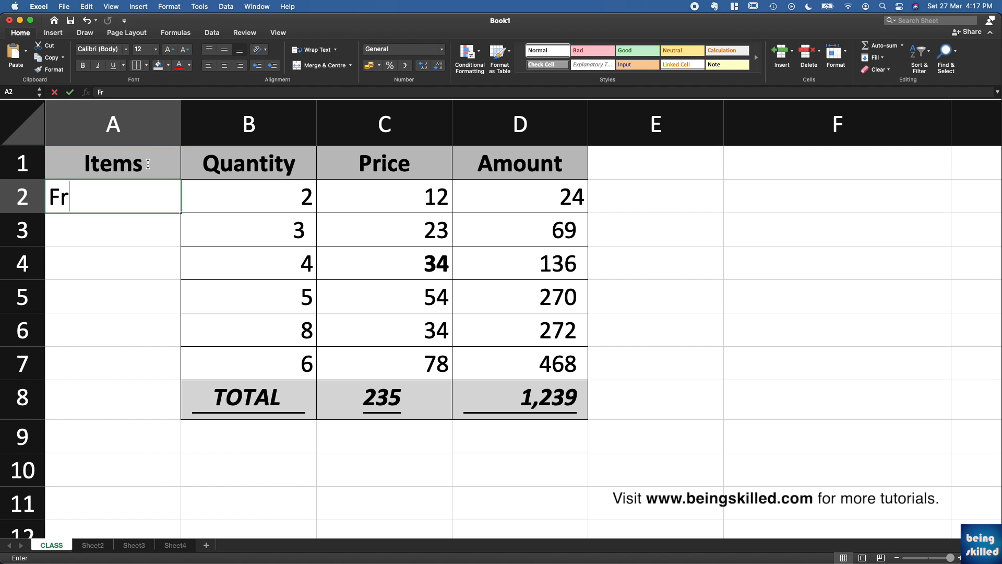
key(Return)
text(Furnit)
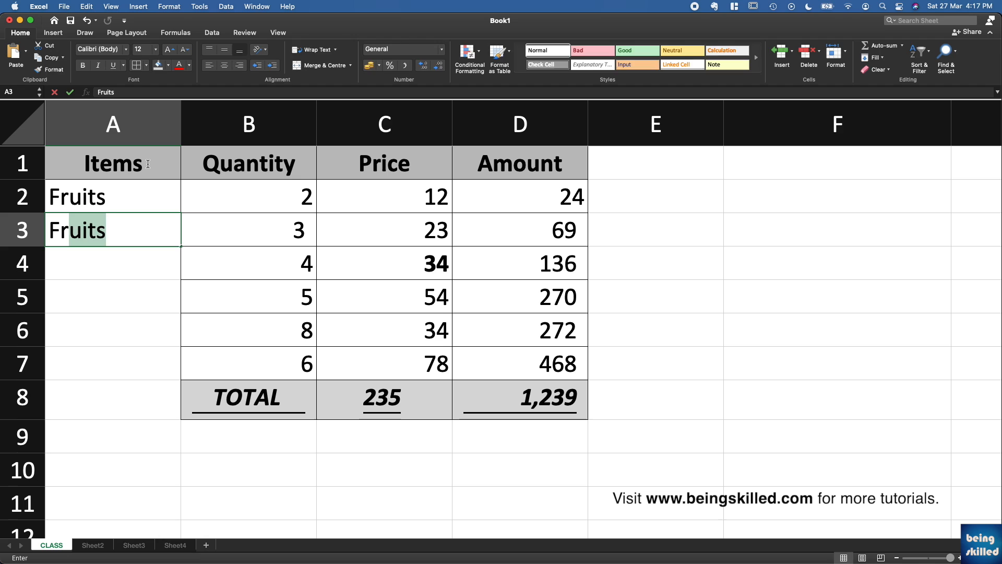
text(ure)
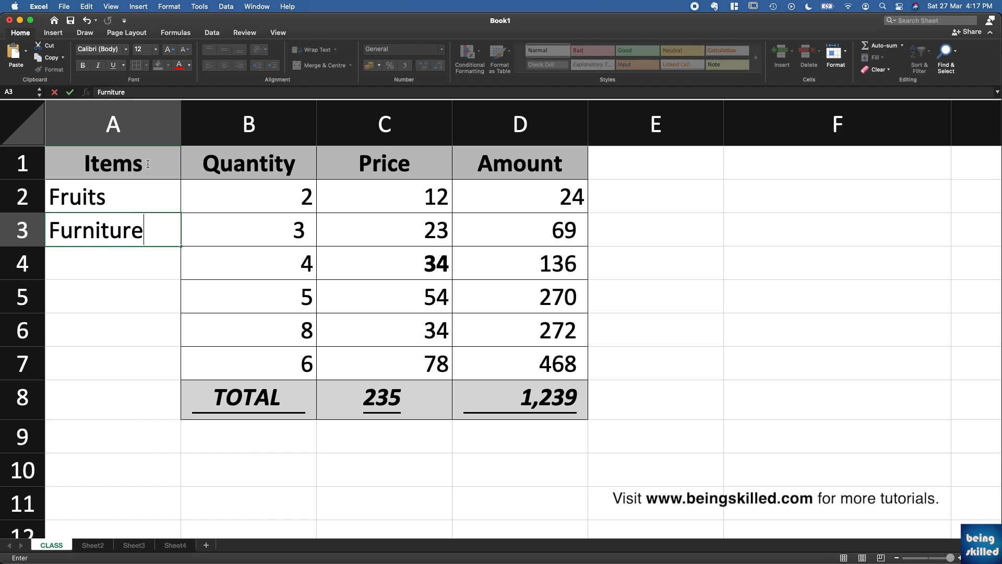
key(Return)
text(Toy Car)
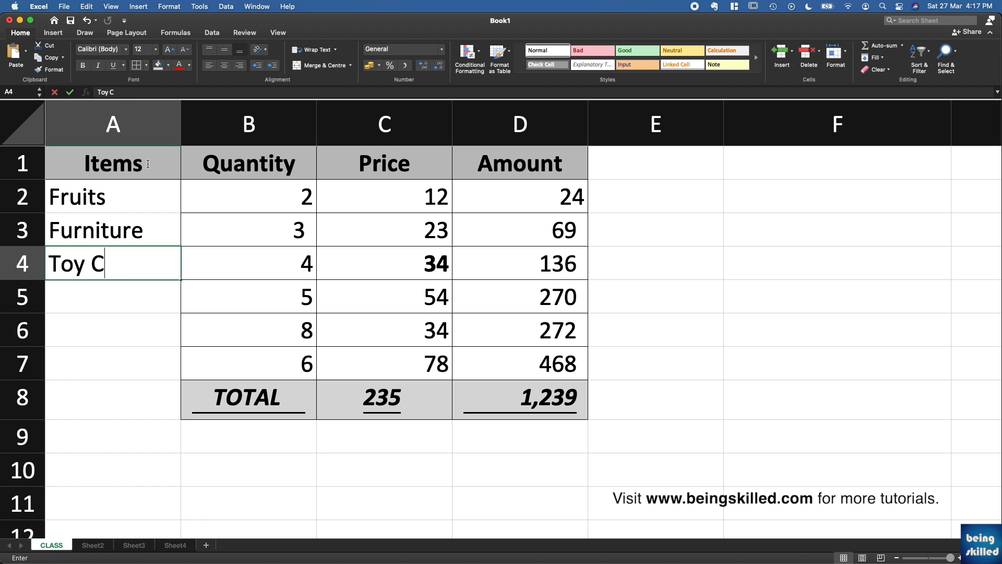
key(Return)
text(V)
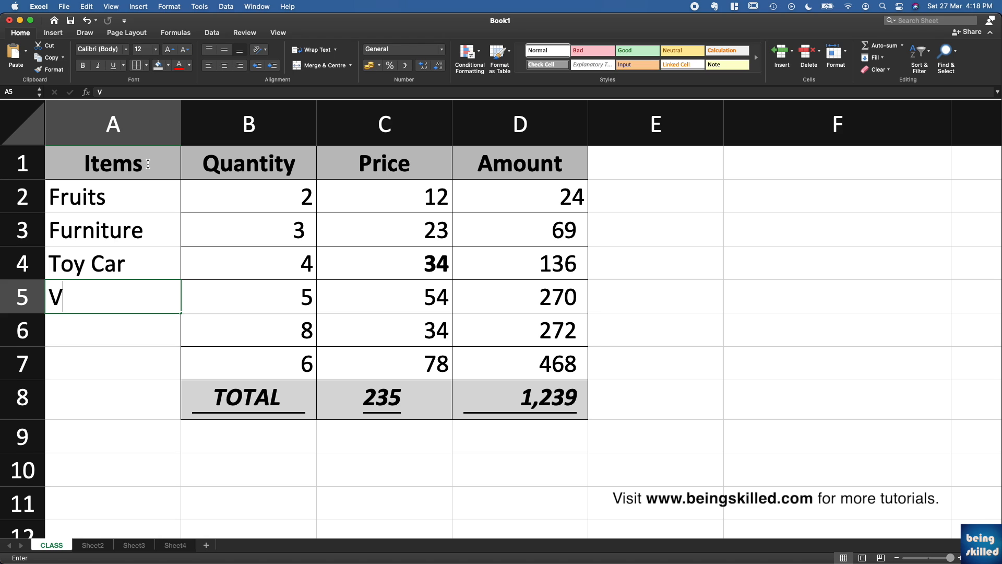
text(egetables)
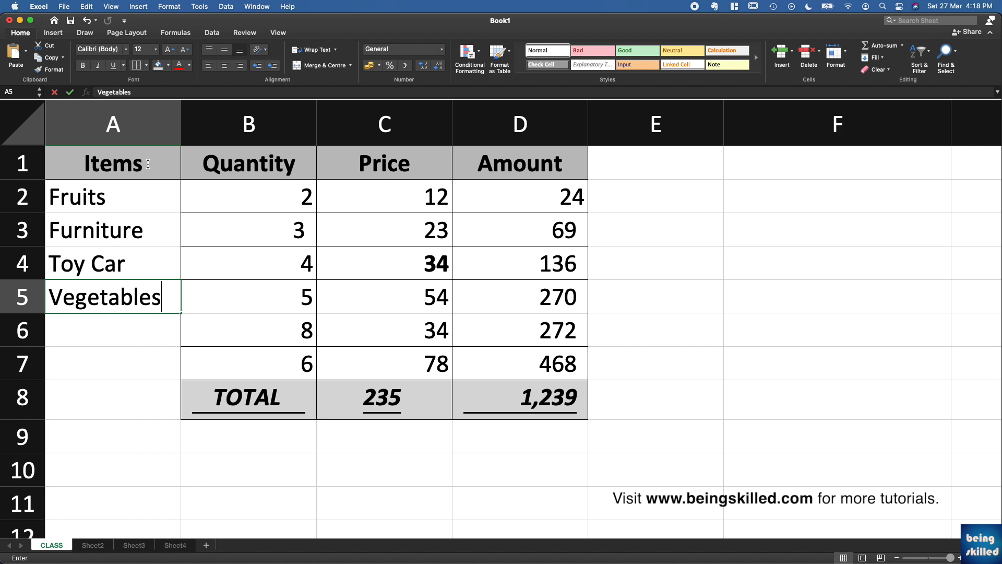
key(Return)
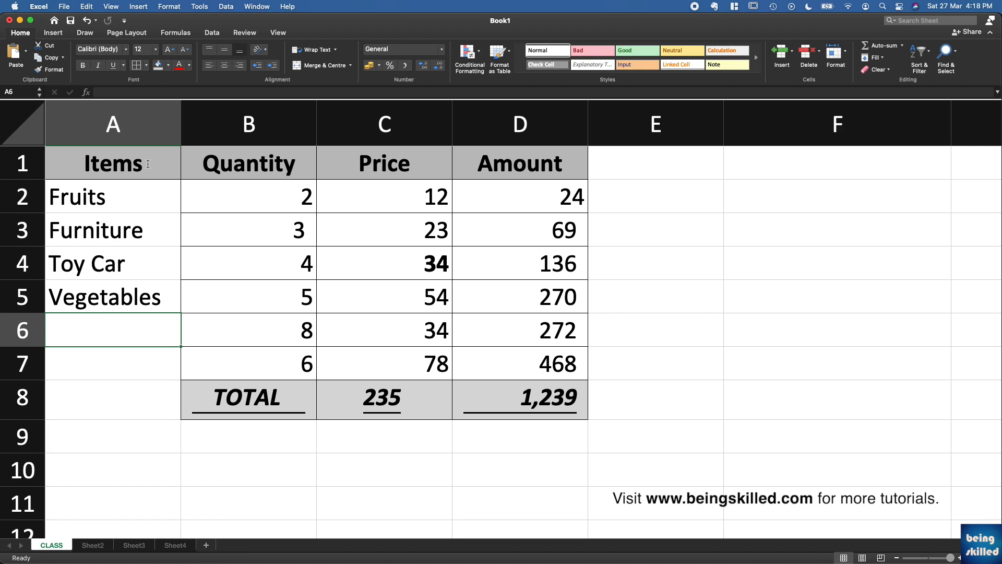
Enter Pens in A6 and Pencils in A7 to complete the Items column
text(Pens)
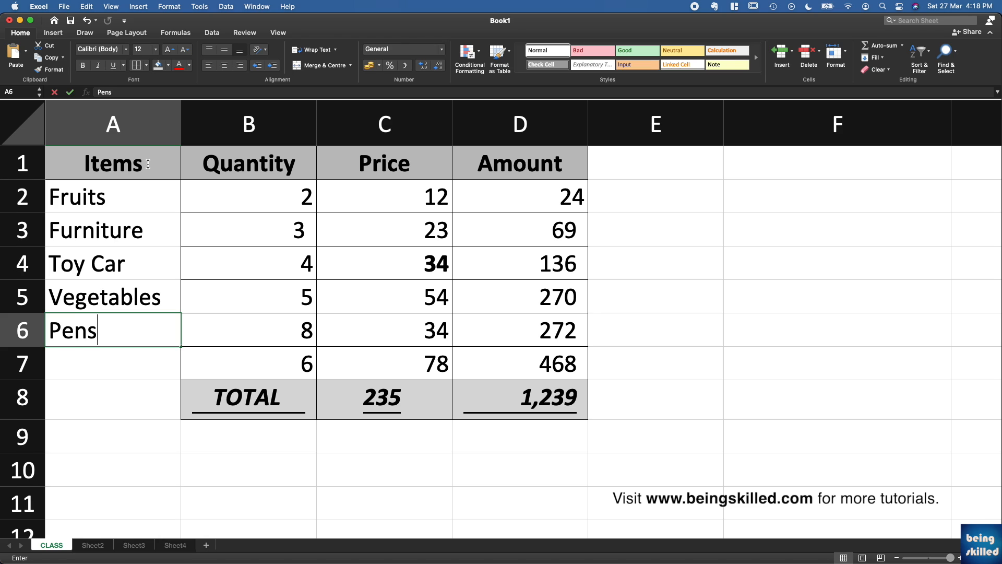
key(Return)
text(Pencil)
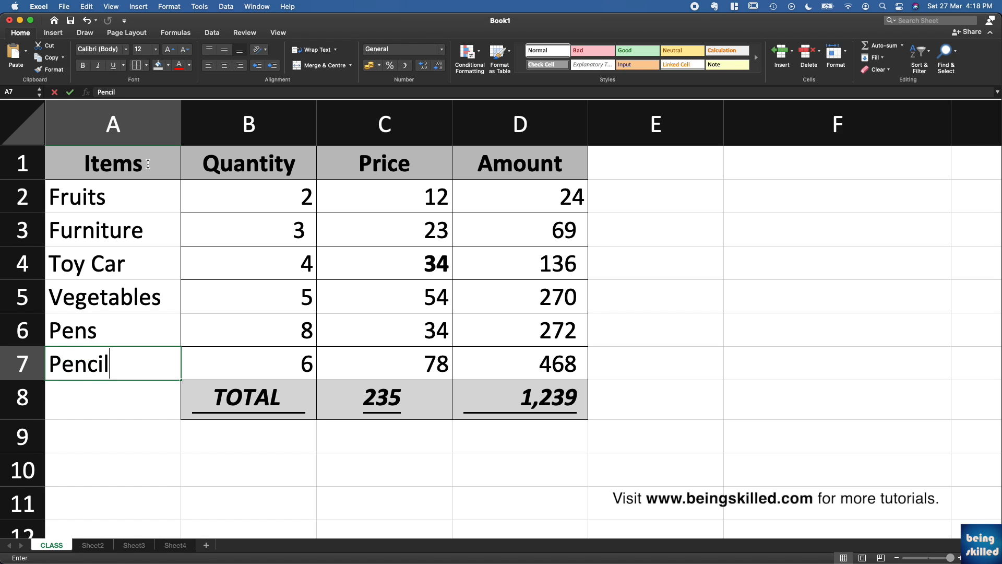
text(s)
key(Tab)
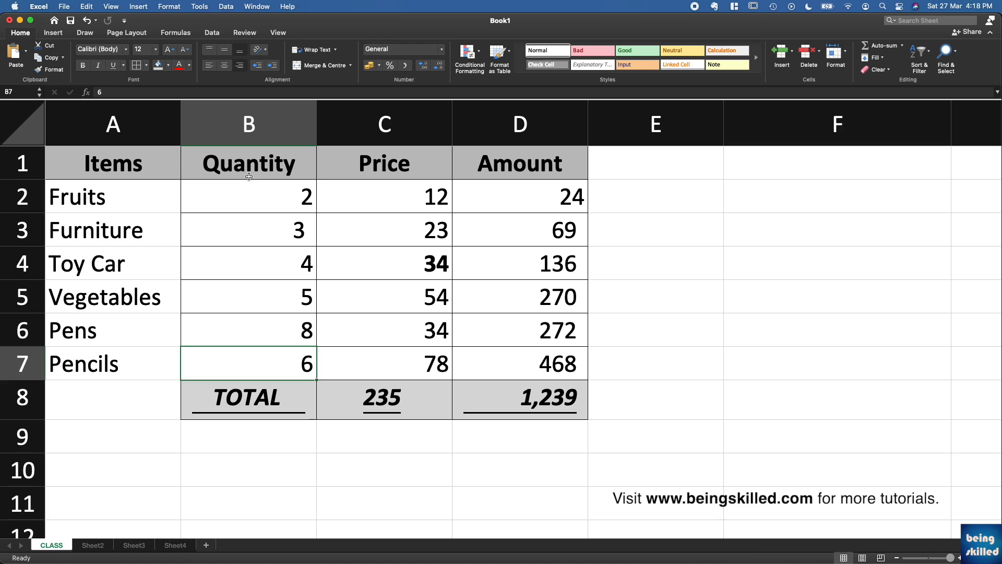
Copy the formatting of the Quantity column cells B1:B8 onto the Items cells A1:A8
drag(250, 177, 239, 401)
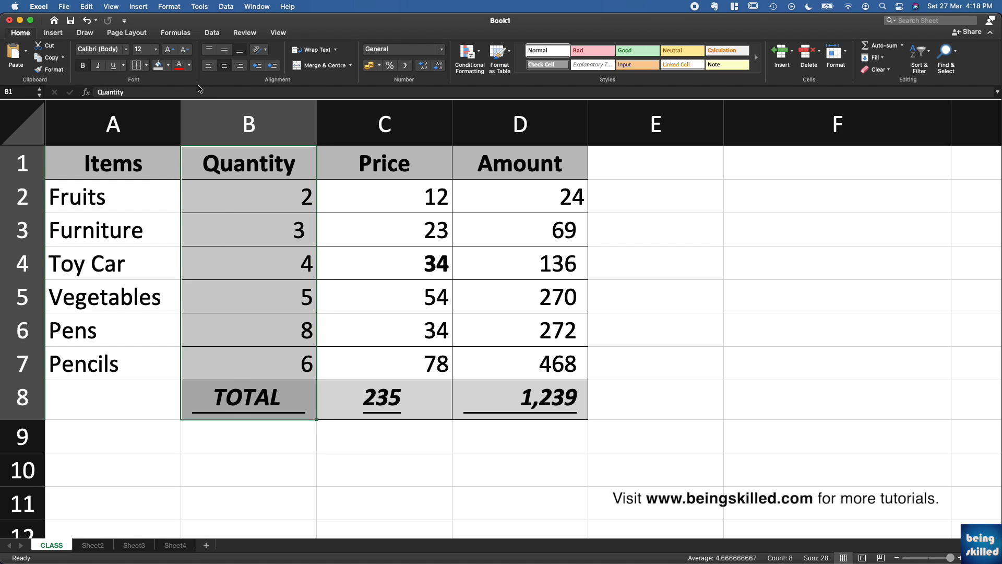
click(50, 70)
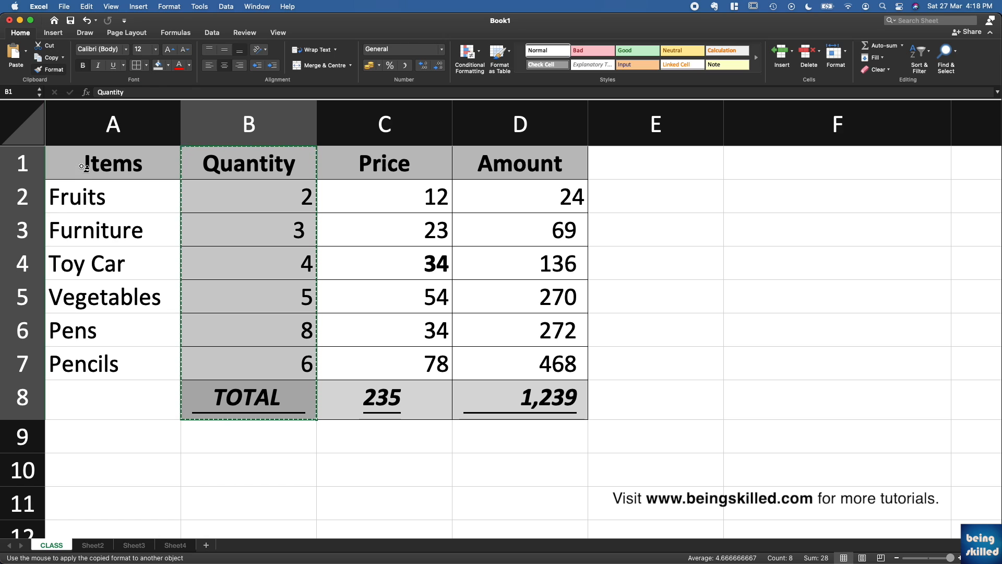
mouse_move(82, 167)
mouse_down()
mouse_move(94, 426)
mouse_move(102, 416)
mouse_up()
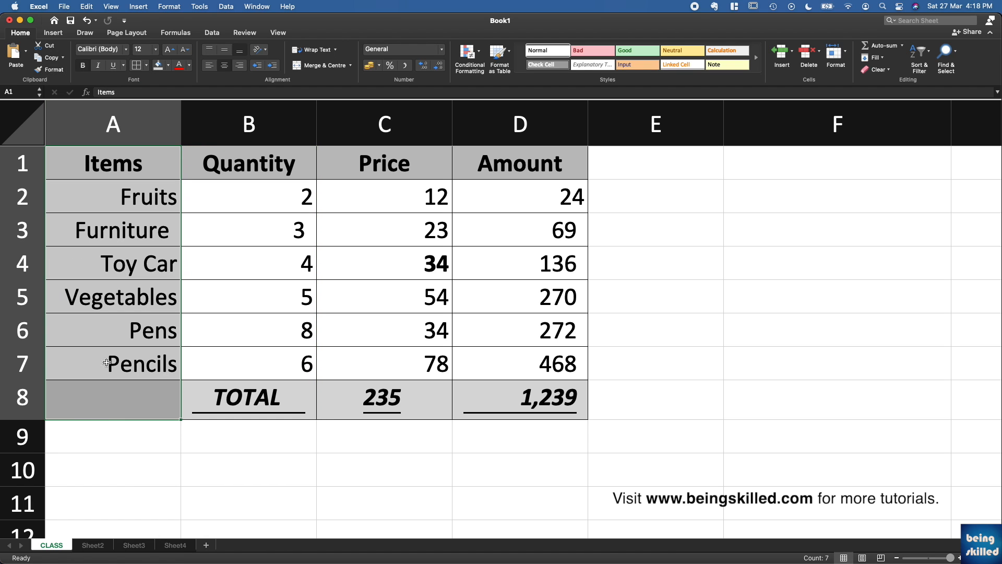
click(128, 226)
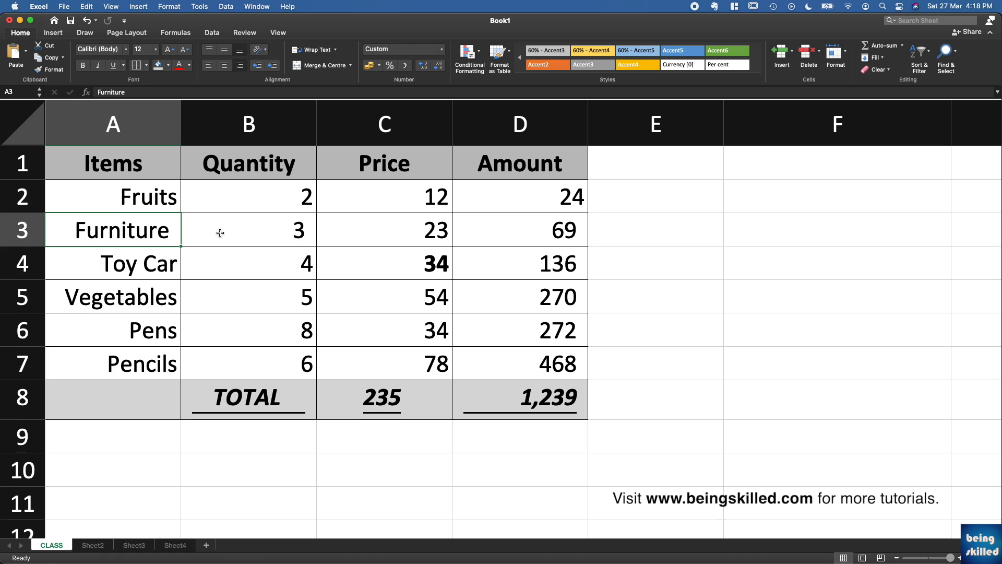
click(136, 372)
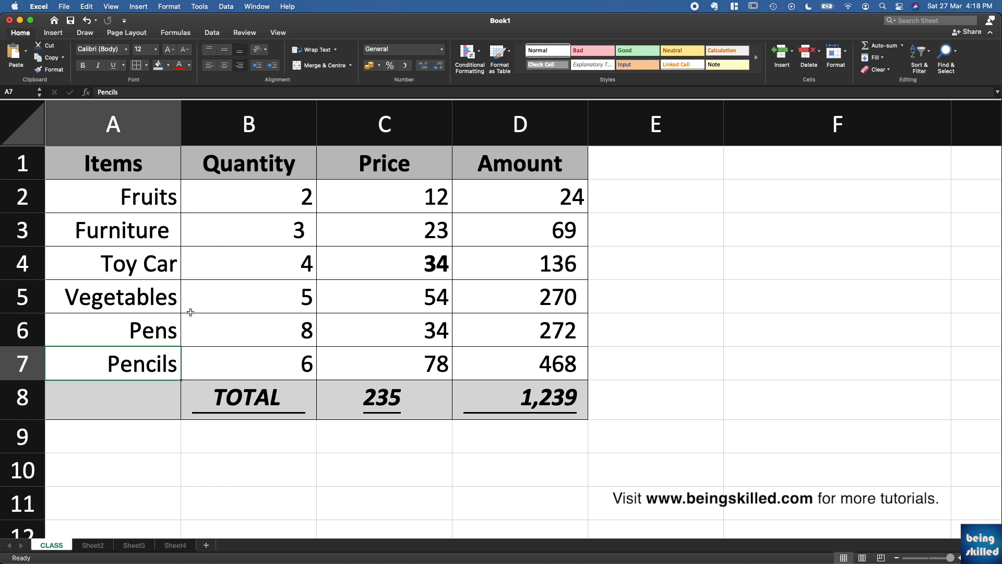
Select the whole table A1:D8 and turn on Auto-filter for its header row
drag(157, 170, 254, 250)
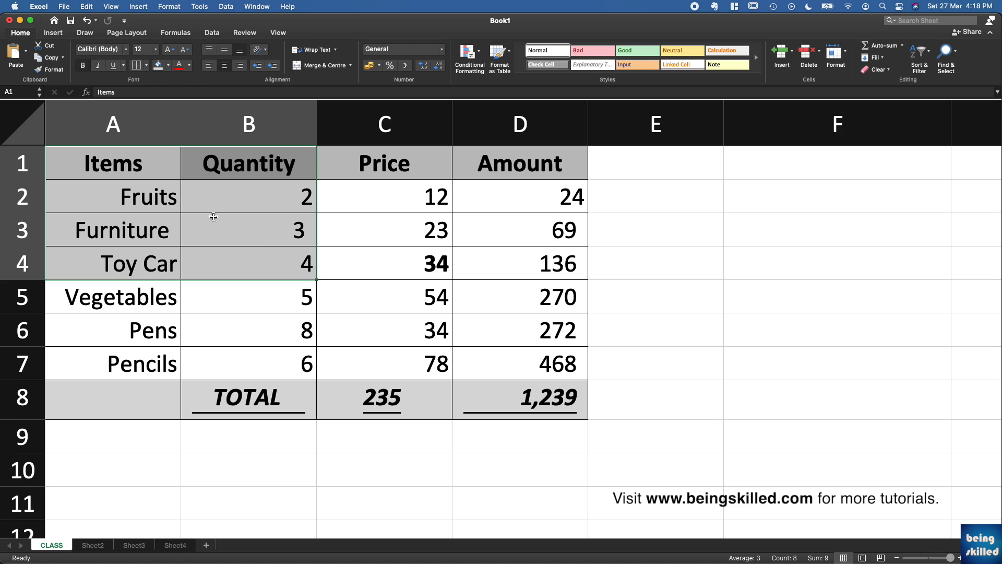
click(191, 196)
drag(536, 390, 141, 162)
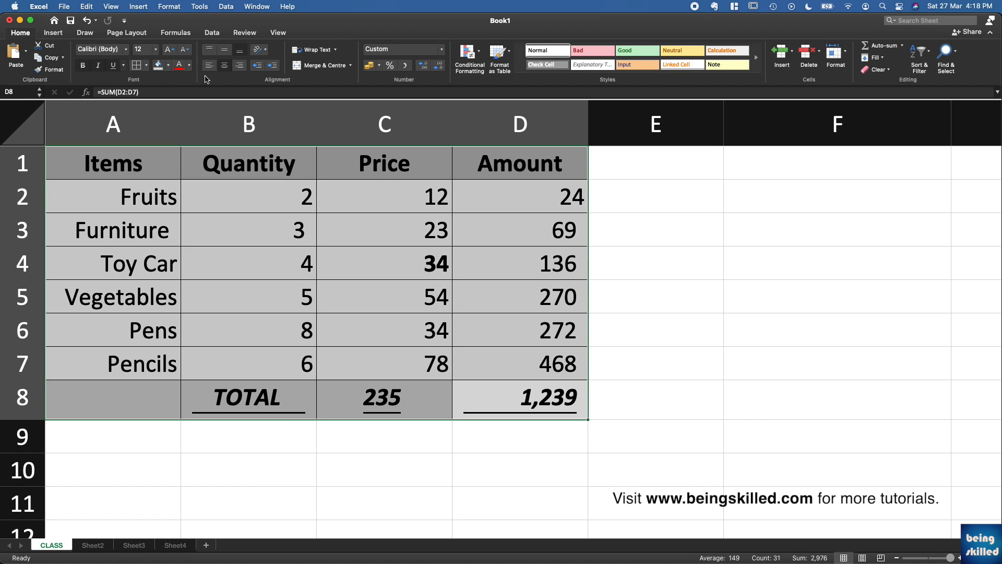
click(197, 286)
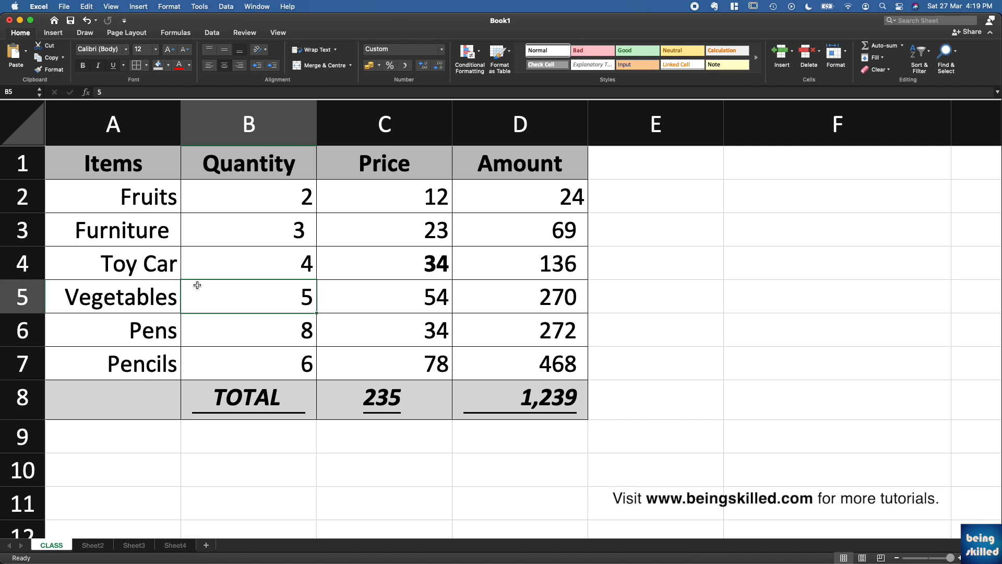
drag(136, 167, 506, 402)
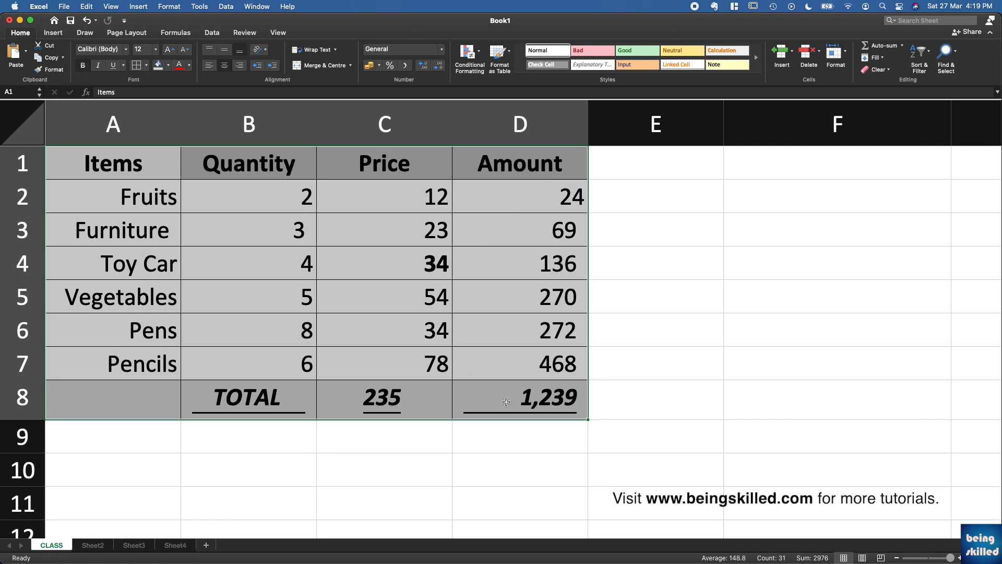
click(233, 9)
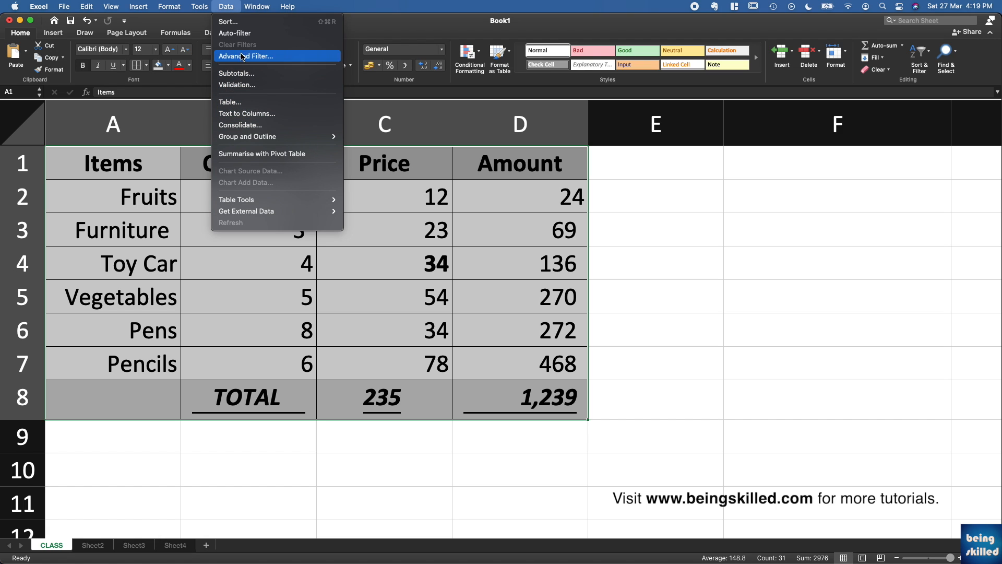
click(241, 36)
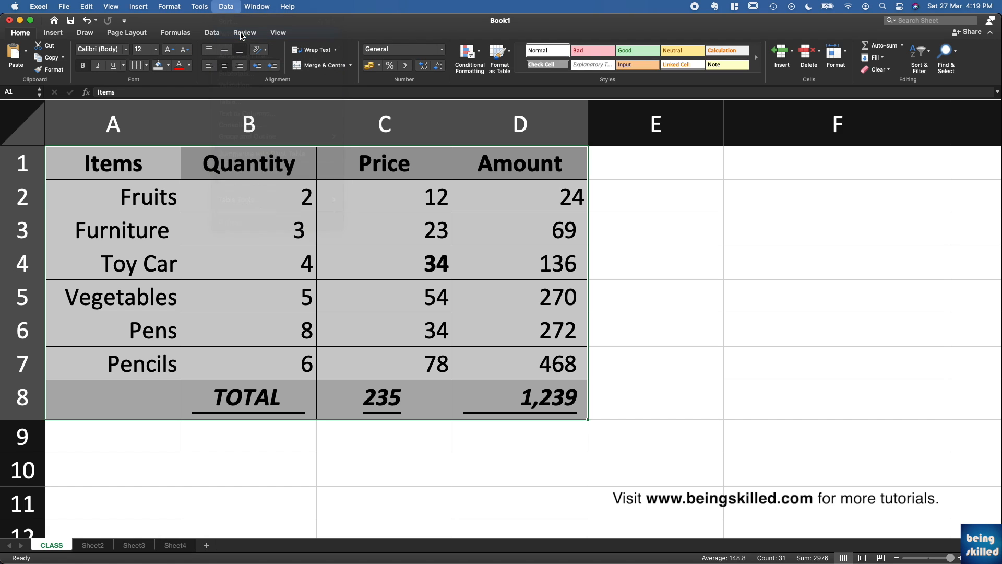
click(171, 205)
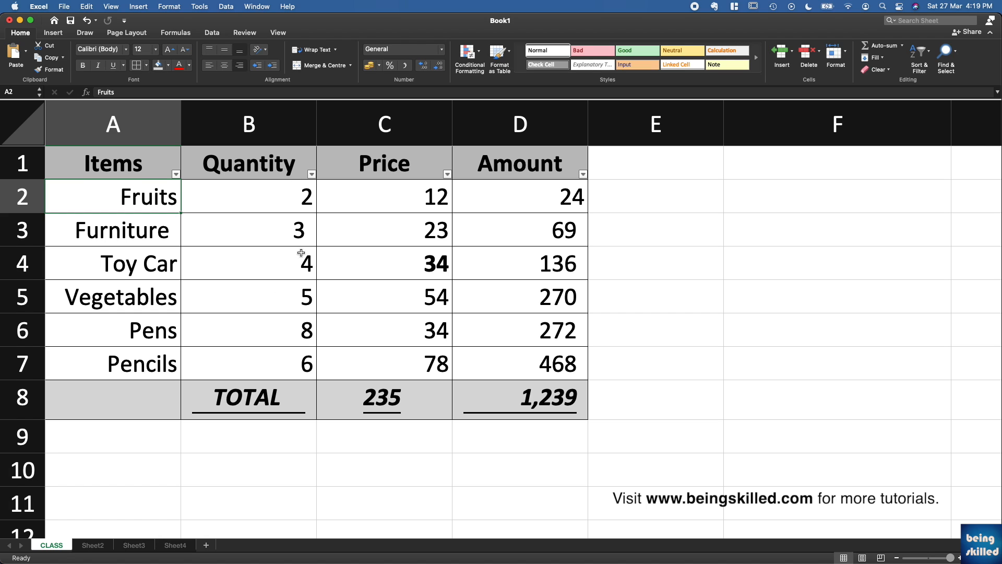
Sort the table by Quantity in descending order and delete the TOTAL row in row 2
click(312, 175)
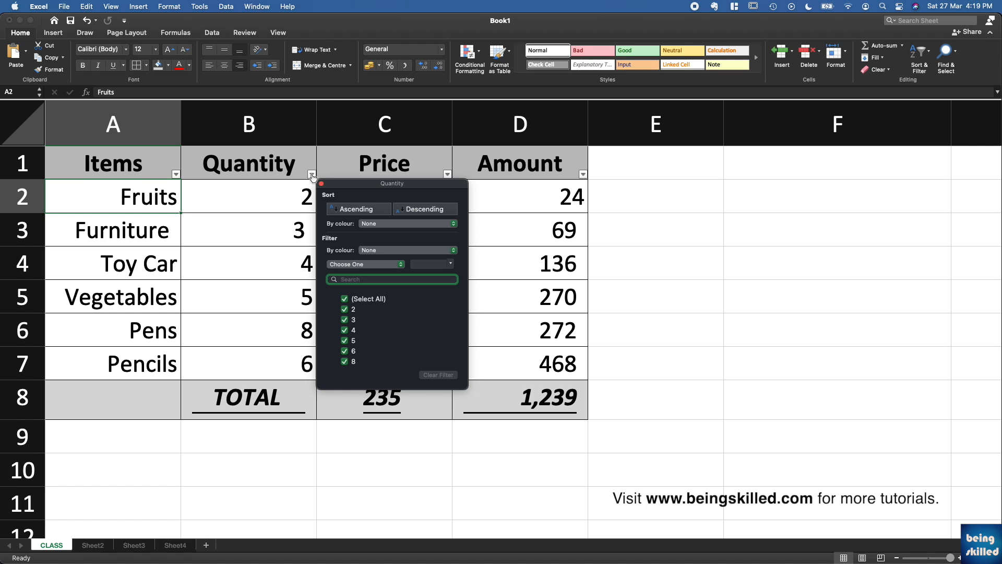
click(292, 183)
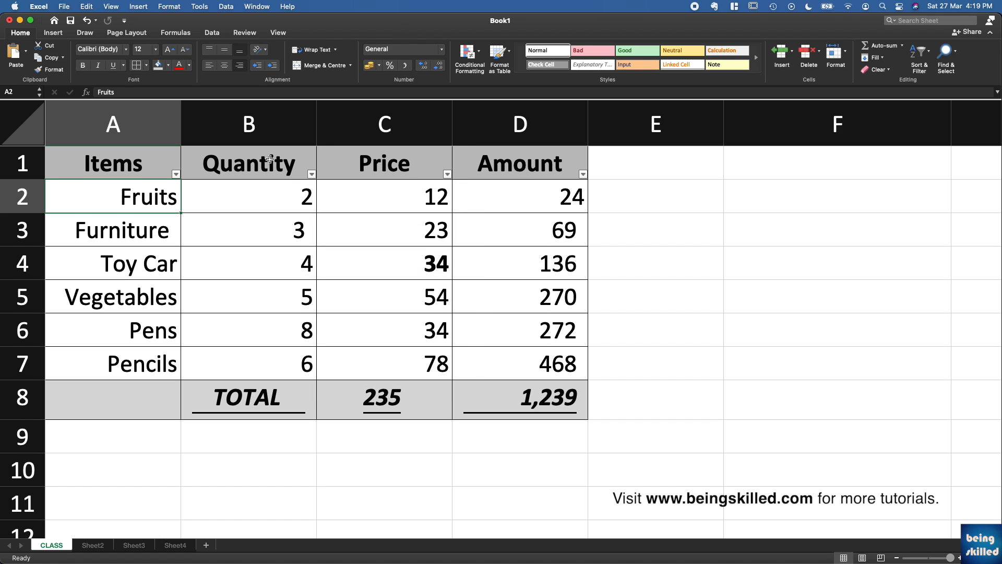
click(305, 159)
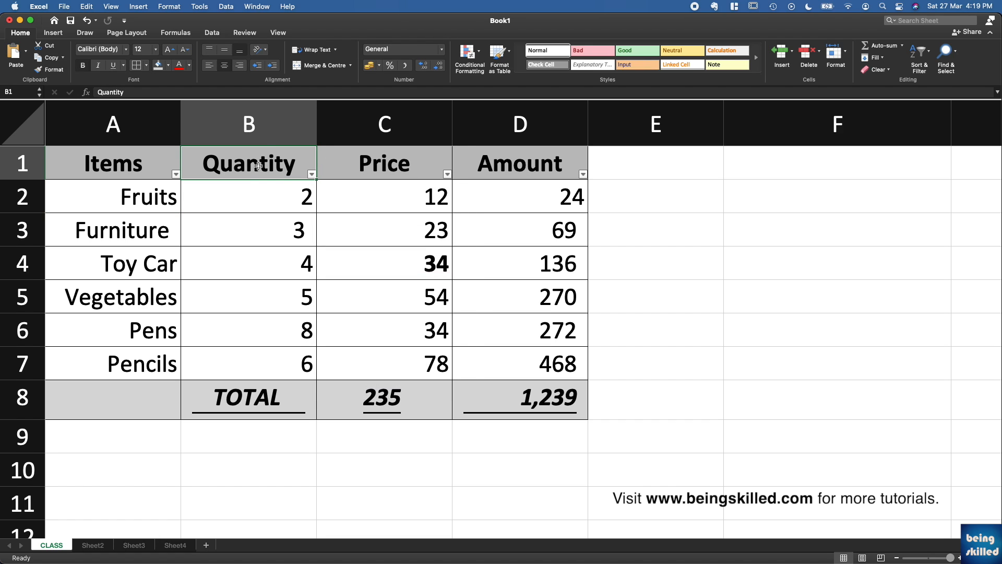
click(312, 176)
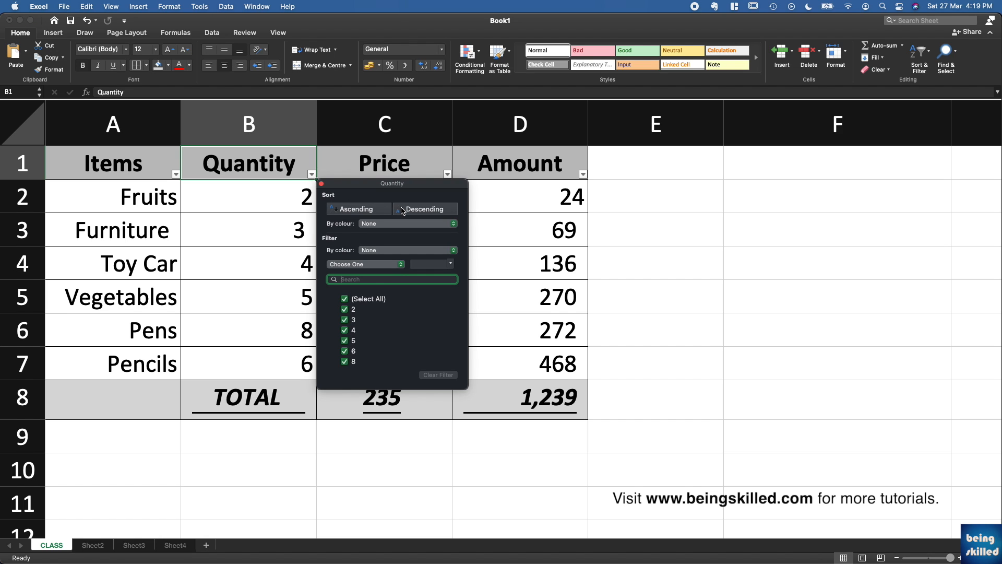
click(417, 210)
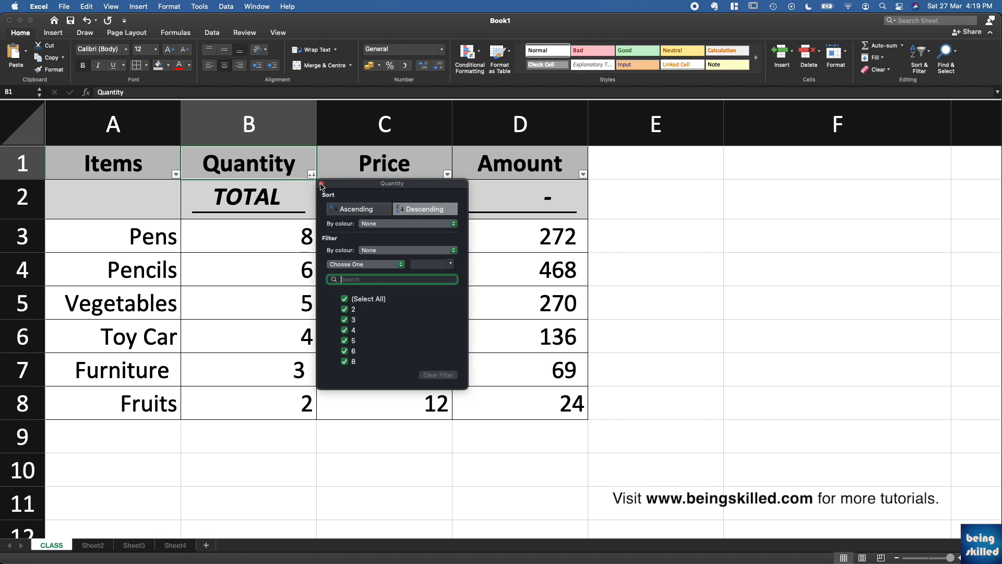
click(322, 185)
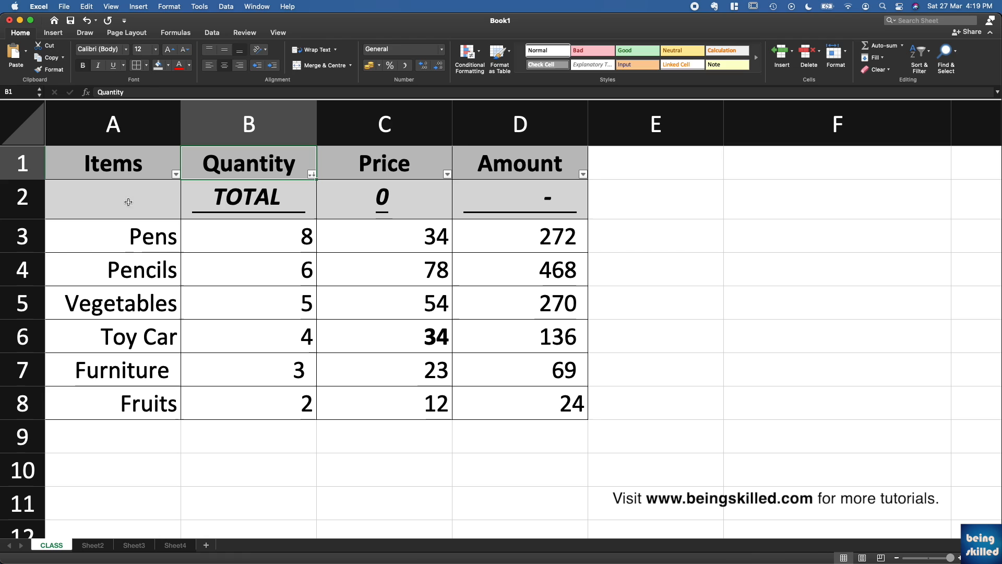
click(41, 205)
key(super+minus)
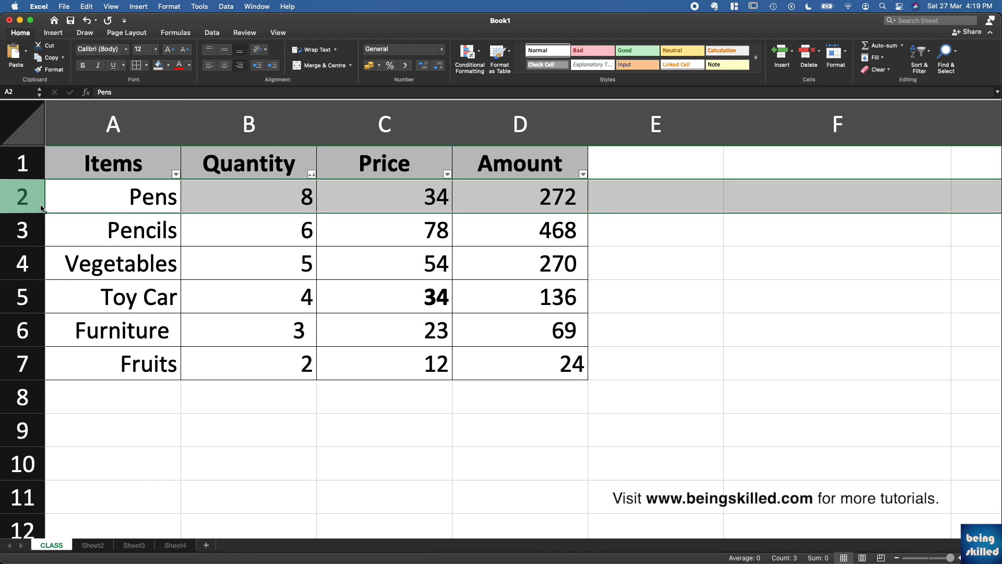
Sort the table by Quantity in ascending order using the column's filter options
click(290, 196)
click(311, 175)
click(311, 175)
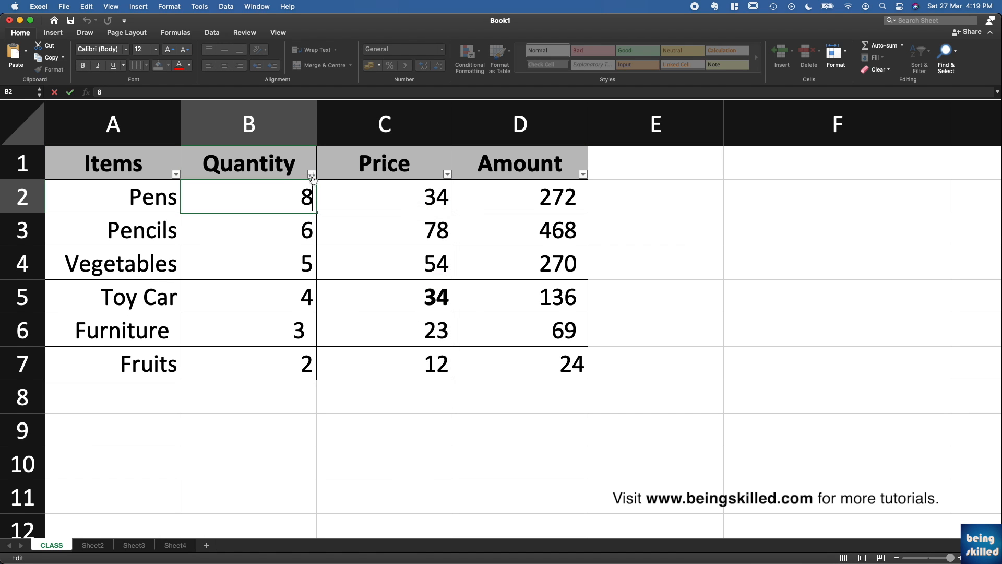
click(310, 176)
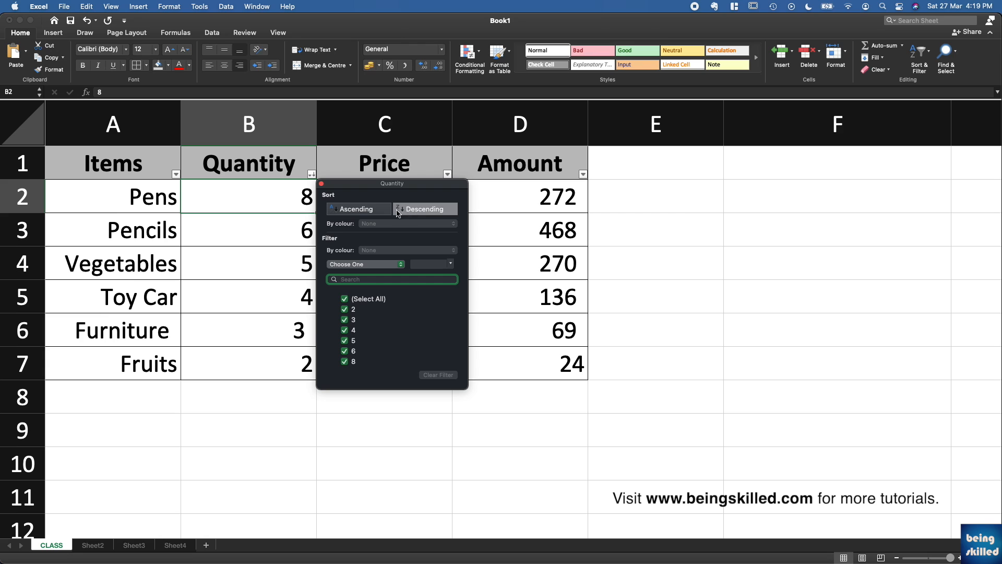
click(376, 211)
click(322, 184)
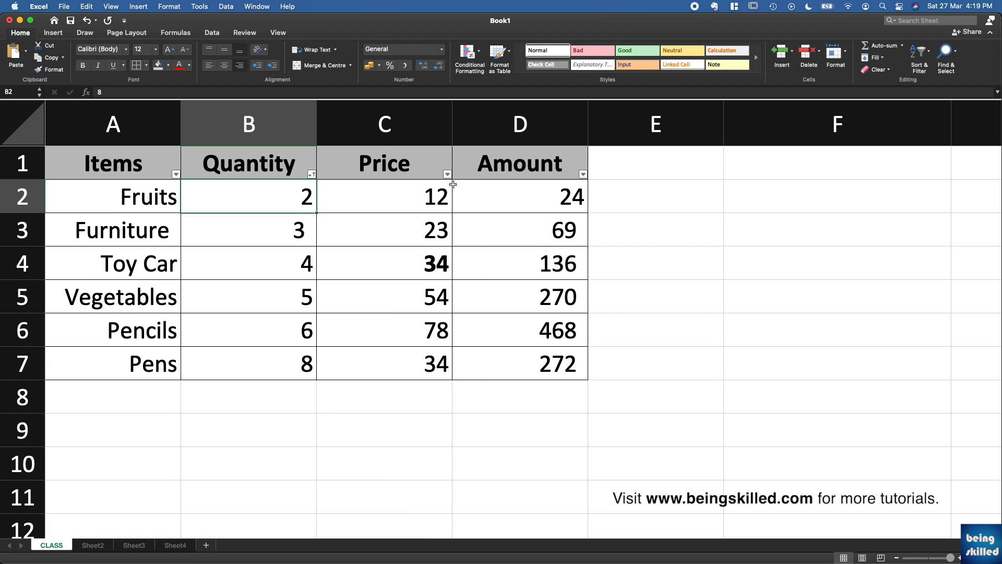
Sort the table by Price in descending order and switch it to ascending order
click(448, 175)
click(541, 211)
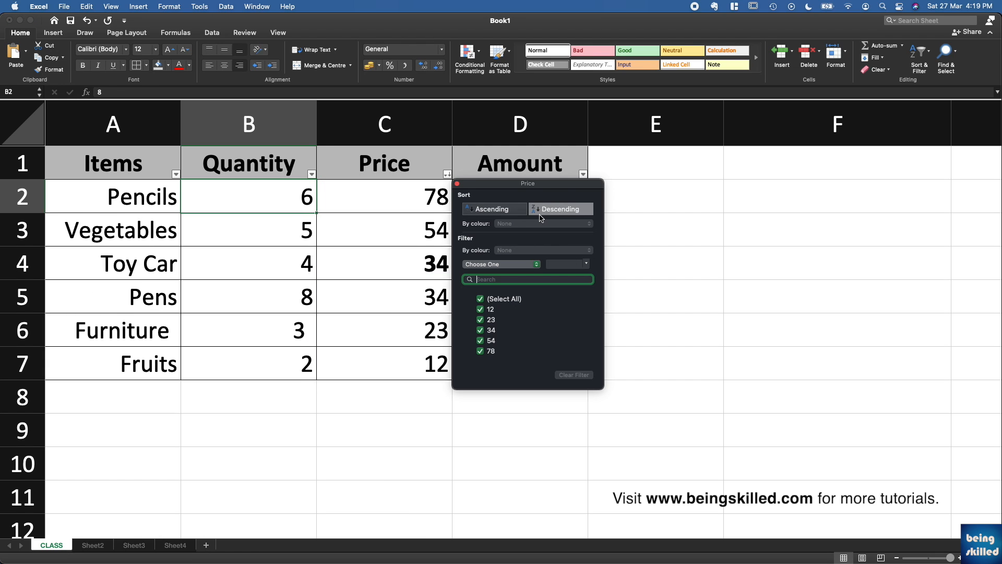
click(481, 210)
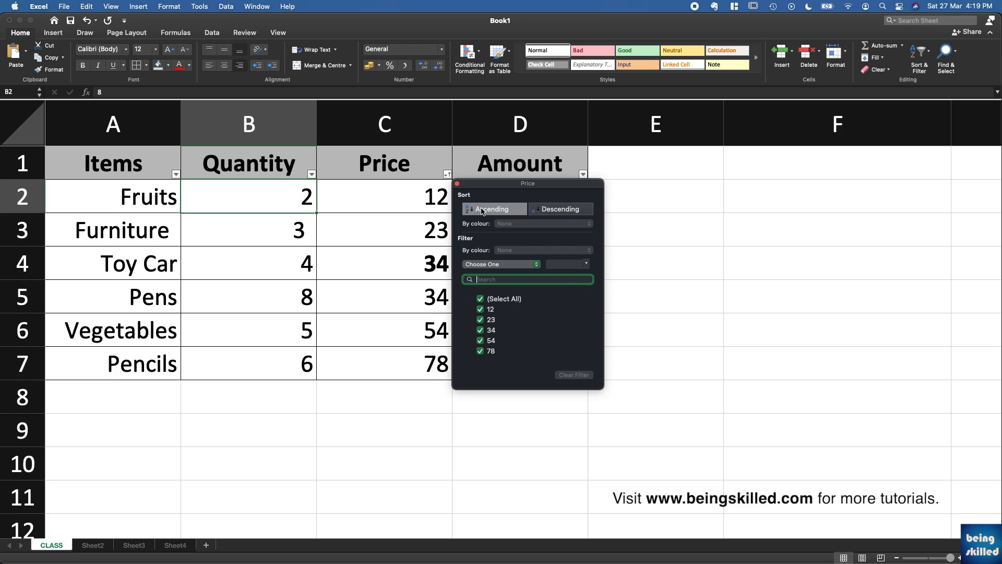
click(457, 183)
Alternate the Amount column's sort between descending and ascending, leave it ascending and close the filter options
click(583, 175)
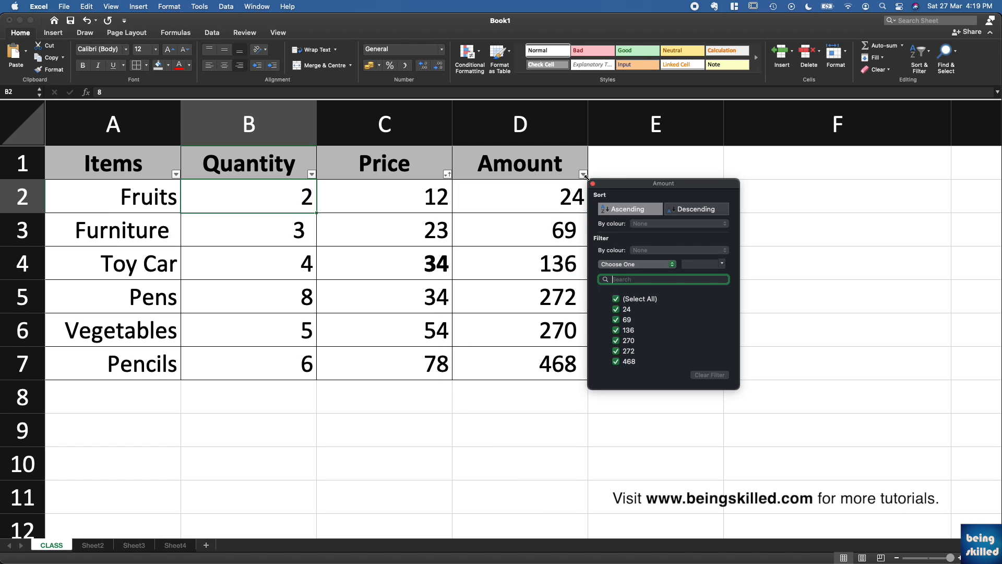
click(673, 209)
click(650, 211)
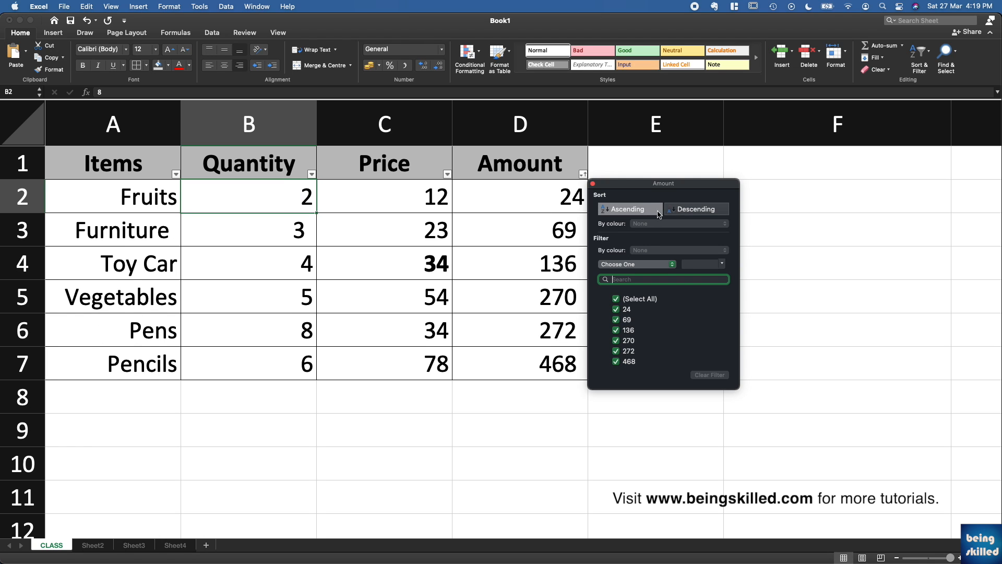
click(689, 211)
click(650, 212)
click(674, 210)
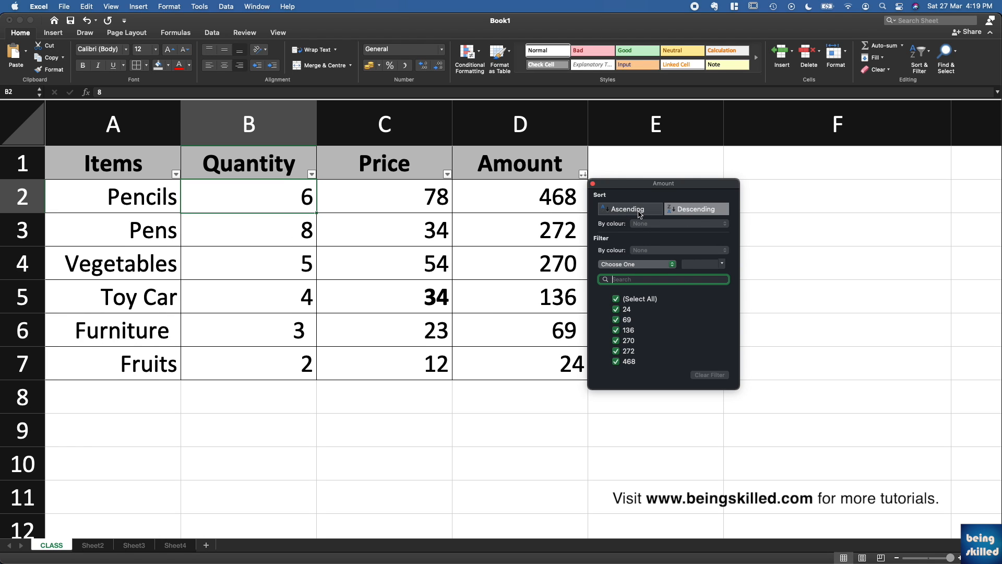
click(659, 211)
click(671, 211)
click(650, 214)
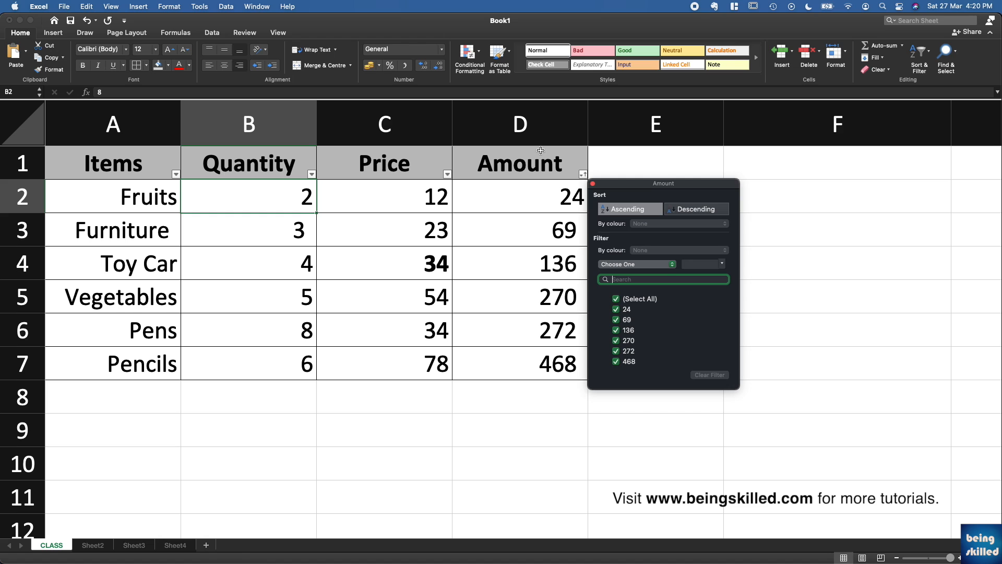
click(498, 343)
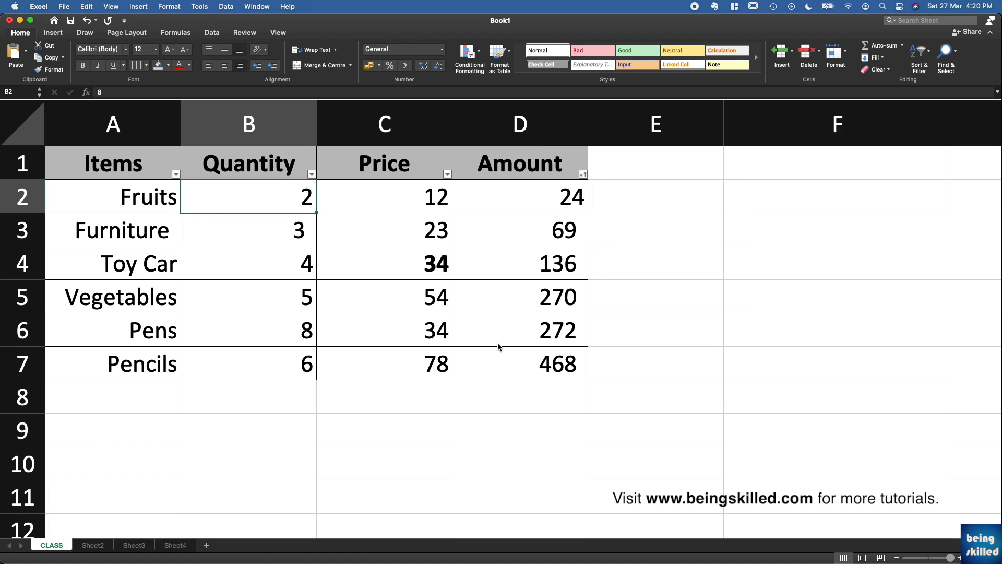
click(477, 344)
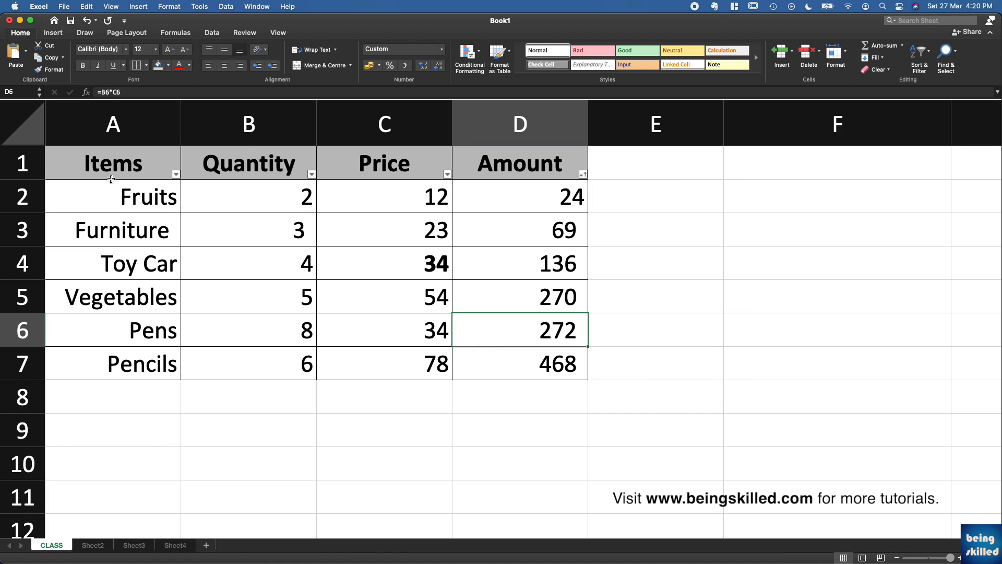
Turn off Auto-filter for the header row
click(24, 165)
click(238, 5)
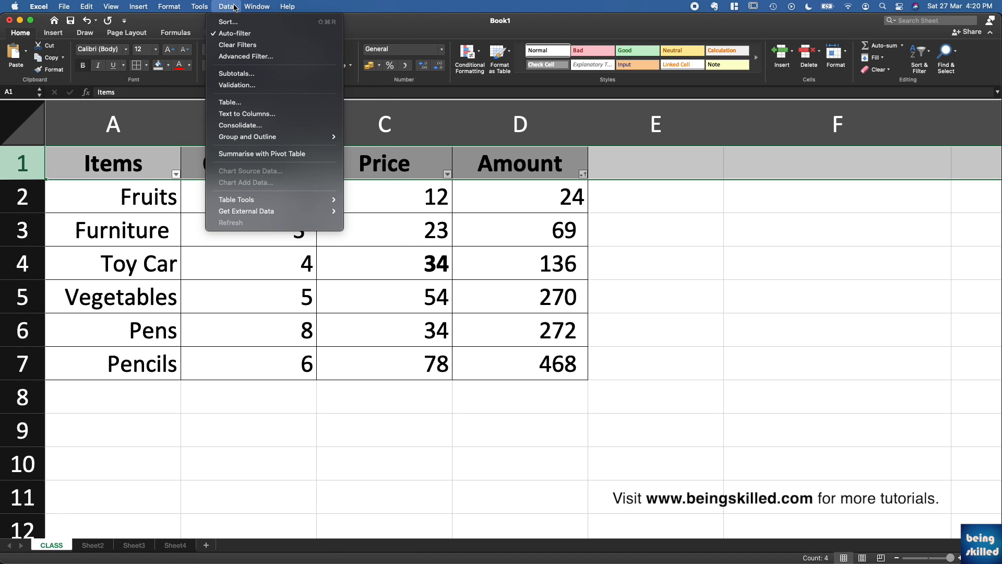
click(235, 33)
click(246, 308)
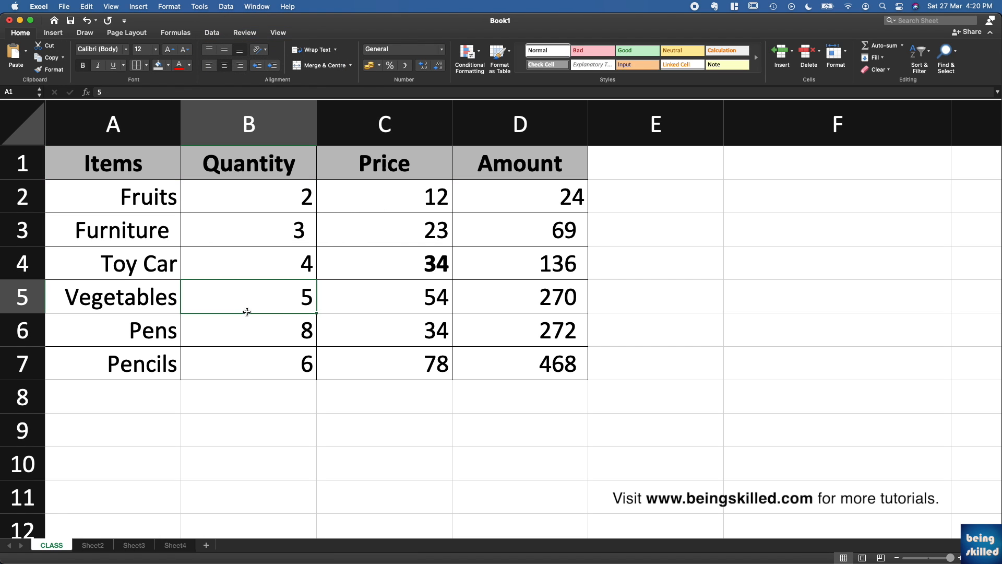
Convert the range A1:D7 into a table, keeping the header option on
drag(508, 351, 140, 160)
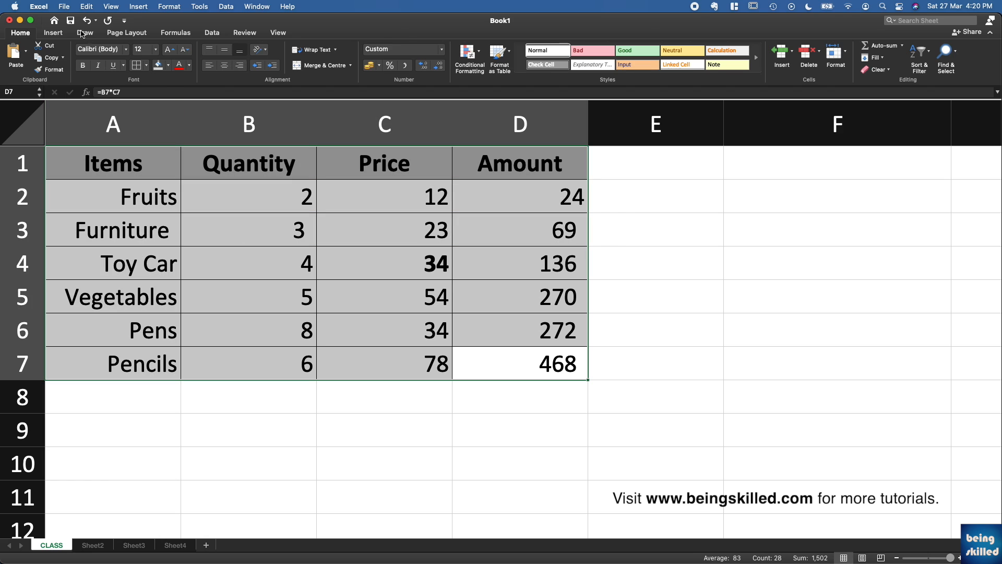
click(53, 32)
click(78, 56)
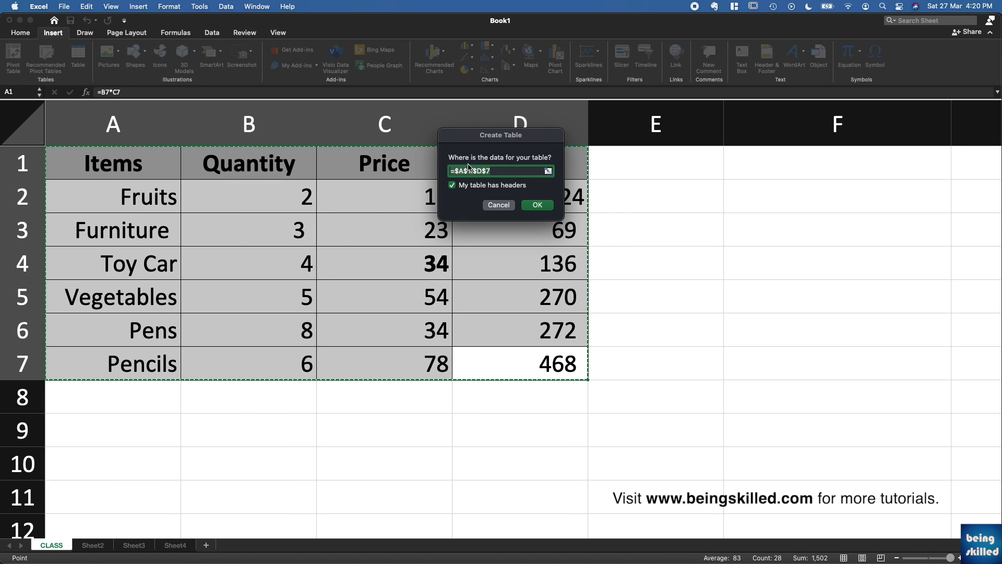
click(538, 205)
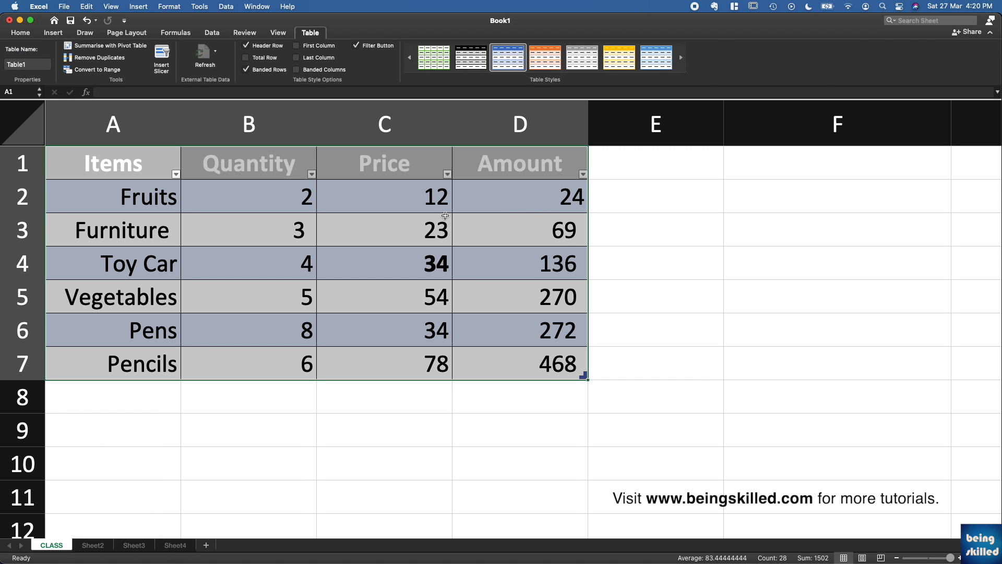
click(274, 166)
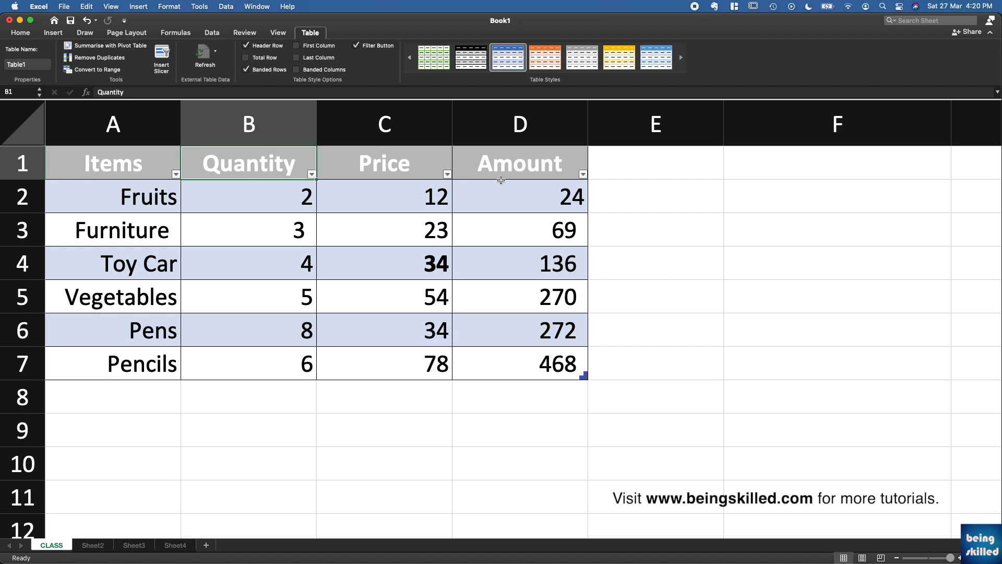
Sort the new table by Amount in descending order and close the filter options
click(583, 174)
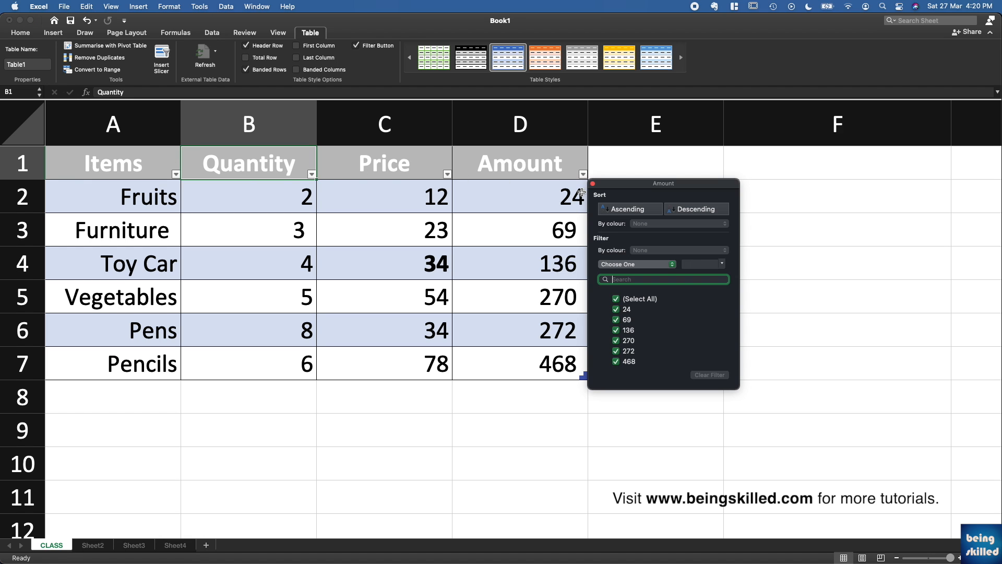
click(696, 209)
click(593, 183)
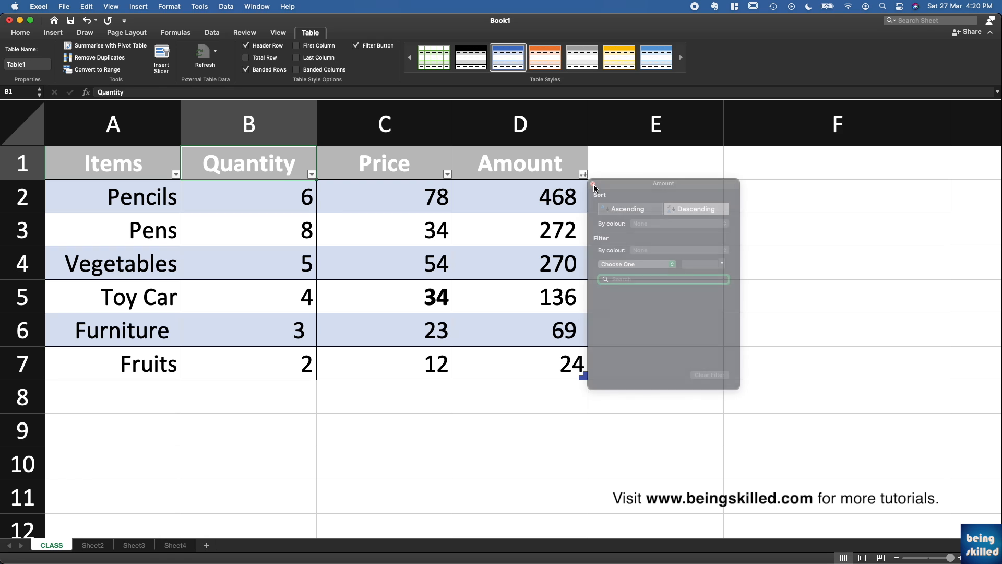
click(500, 316)
Select the first item cell in the table and check the Auto-filter state for it
scroll(260, 305, down, 4)
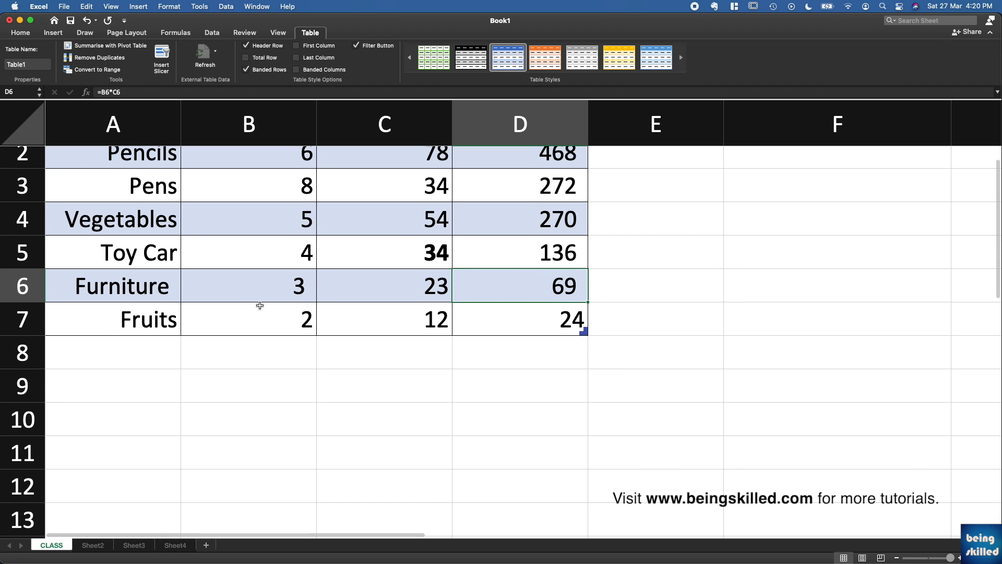
click(138, 295)
scroll(138, 295, up, 4)
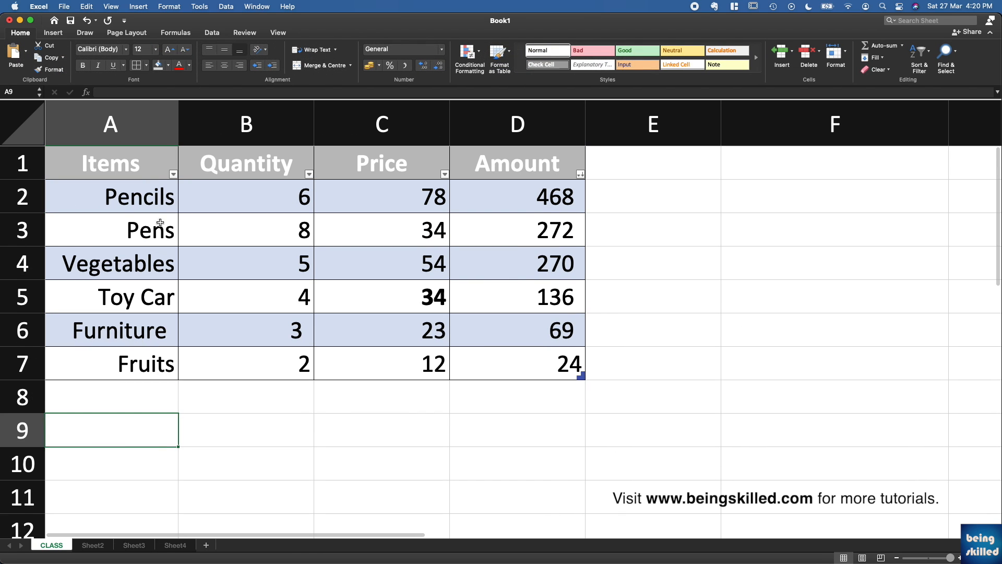
click(168, 194)
click(256, 6)
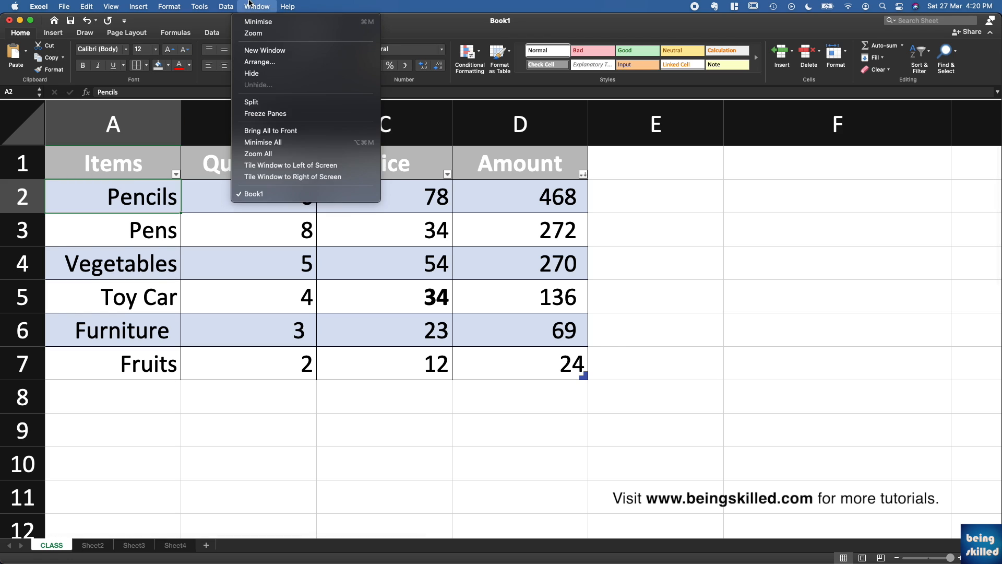
mouse_move(233, 18)
click(129, 221)
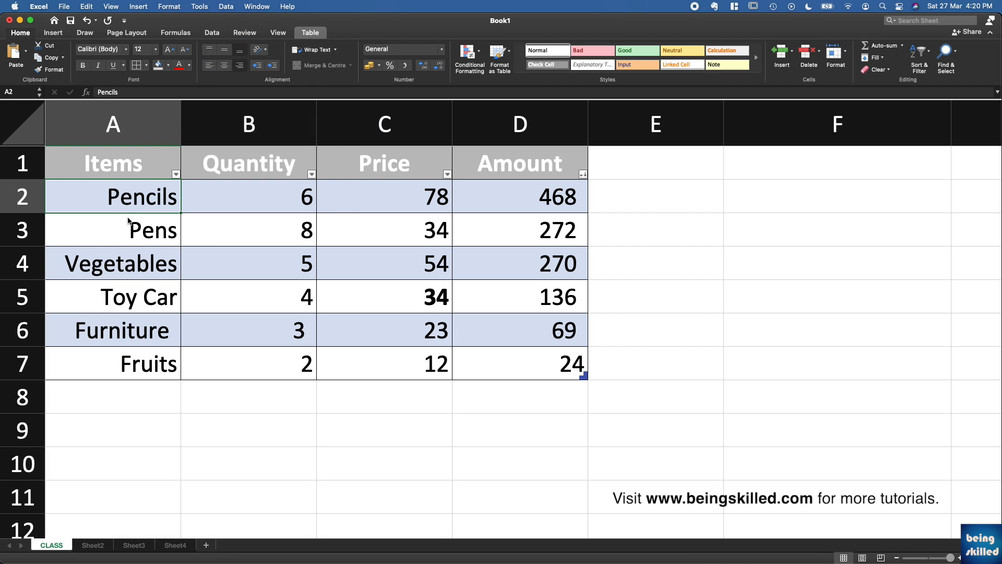
click(234, 6)
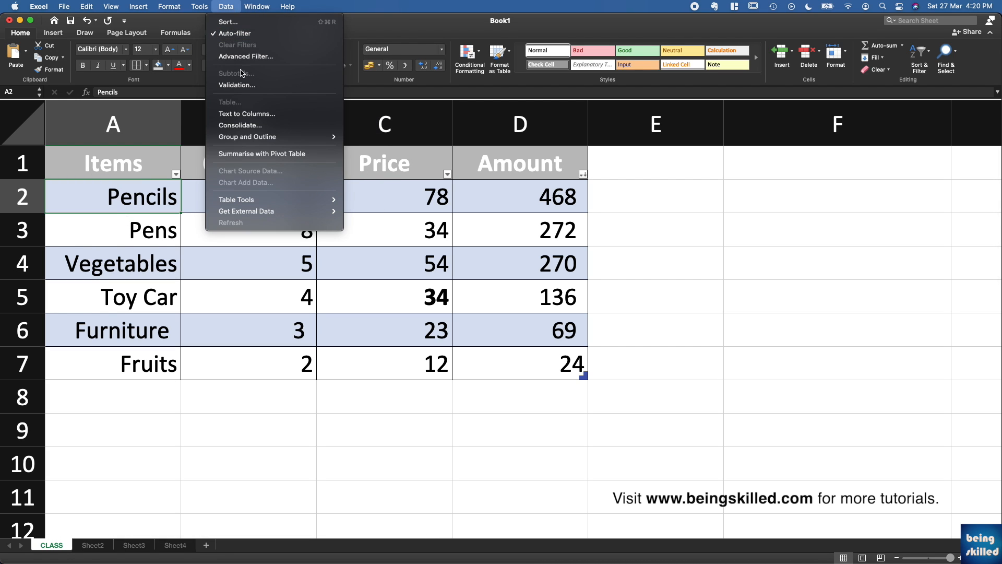
click(133, 284)
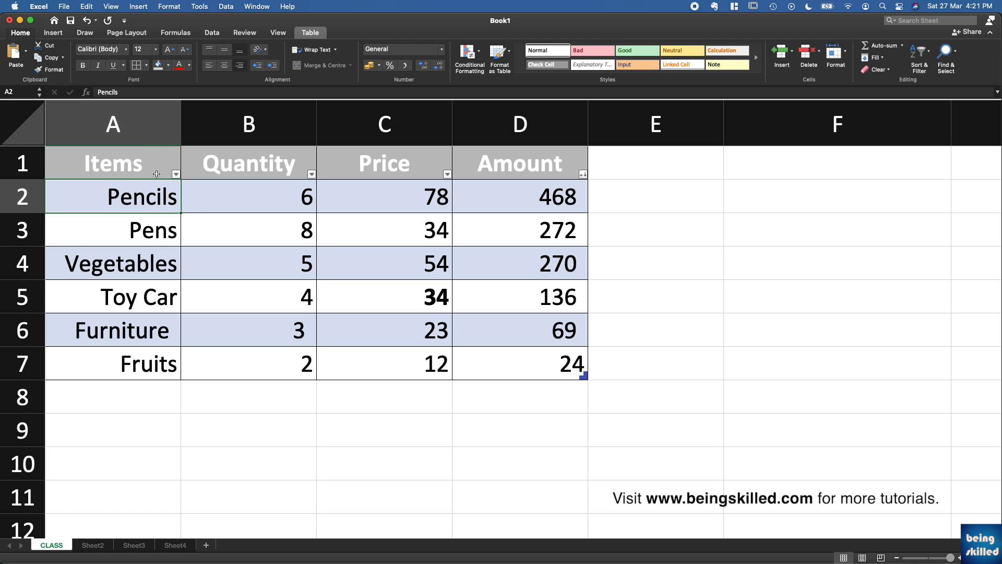
Examine how the table's headers behave in the column headings while going past the last row, with a cell inside and then outside the table selected
click(58, 34)
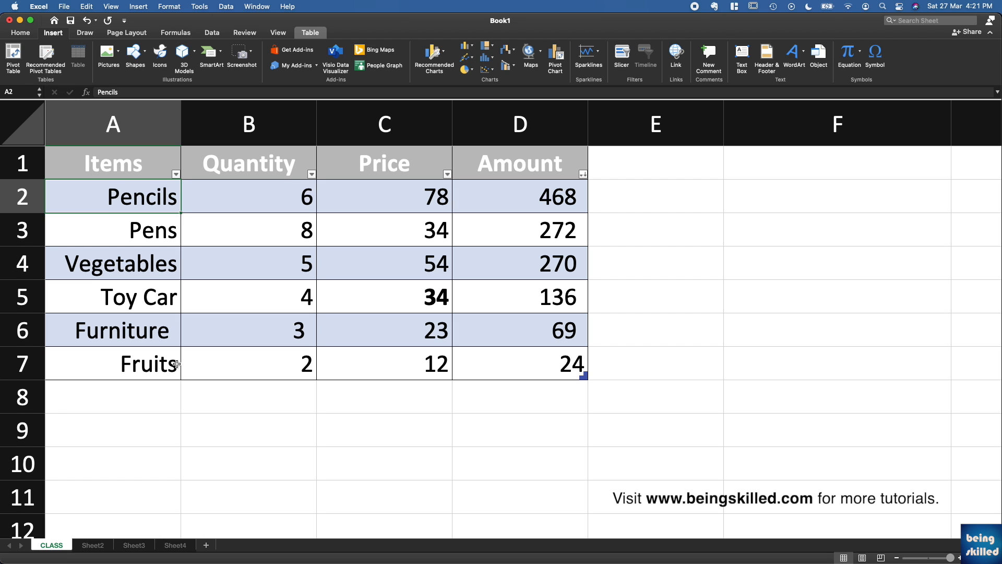
scroll(176, 364, down, 2)
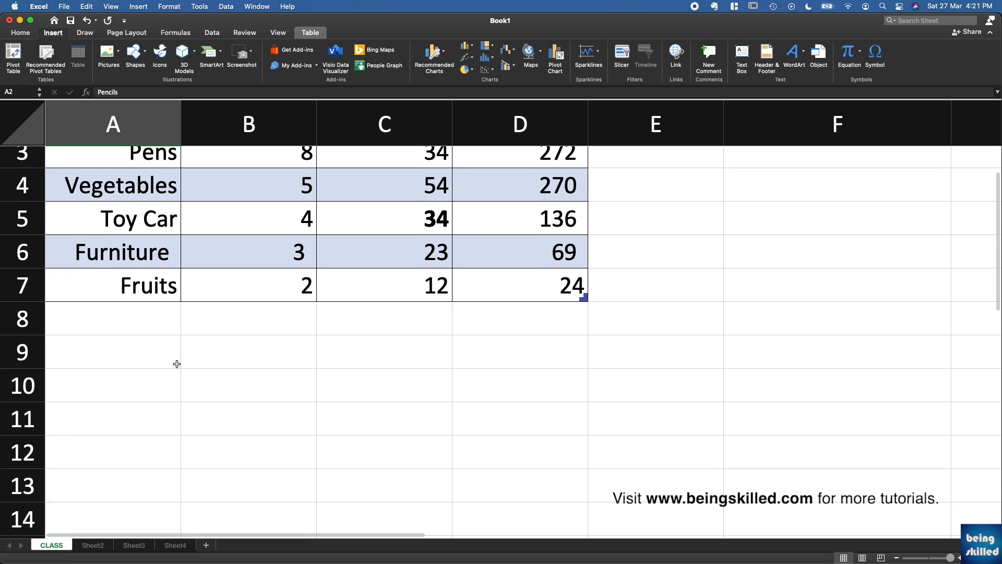
scroll(176, 364, up, 2)
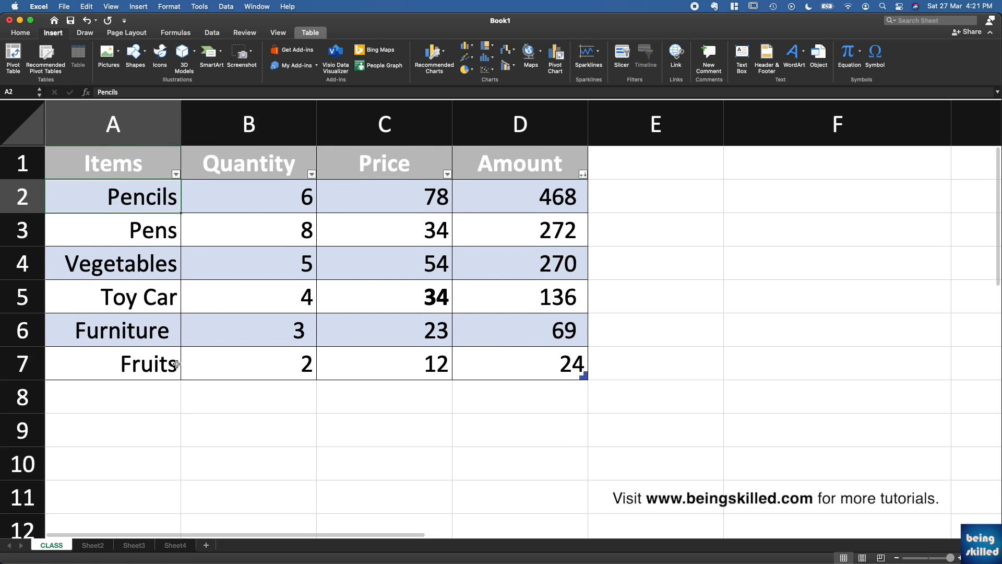
scroll(176, 364, down, 6)
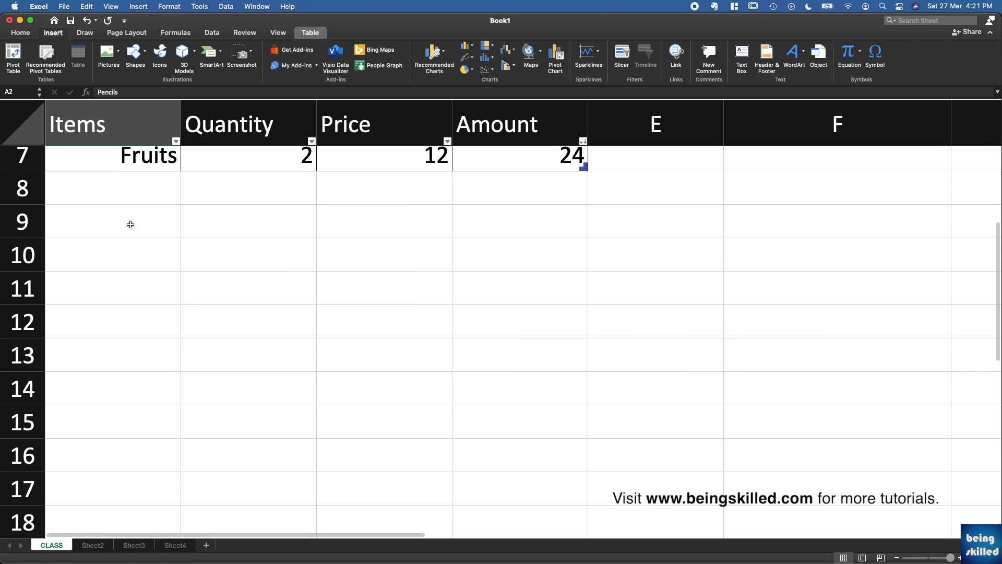
click(131, 225)
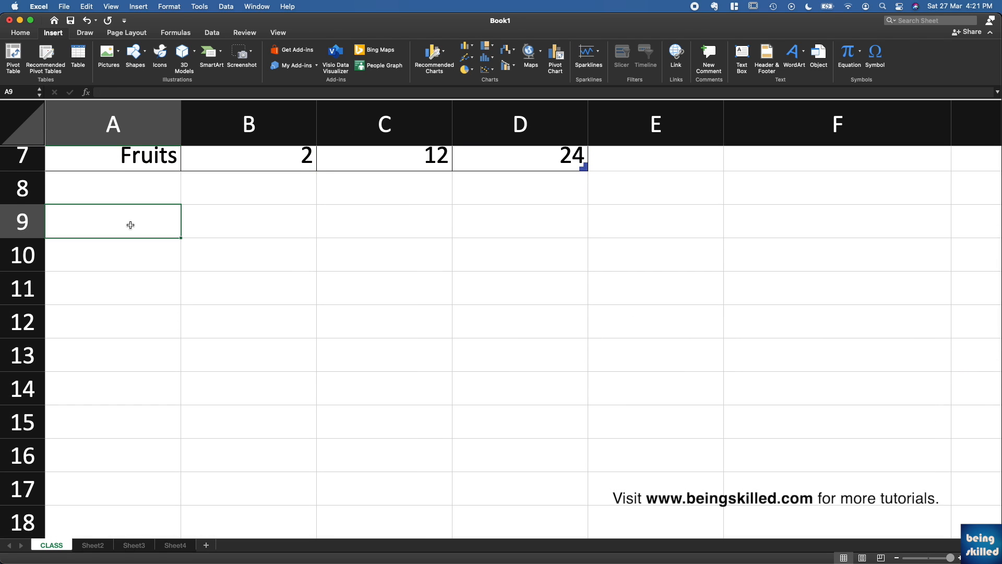
Undo the descending Amount sort and the conversion of the range into a table
scroll(130, 225, up, 6)
key(super+z)
click(151, 322)
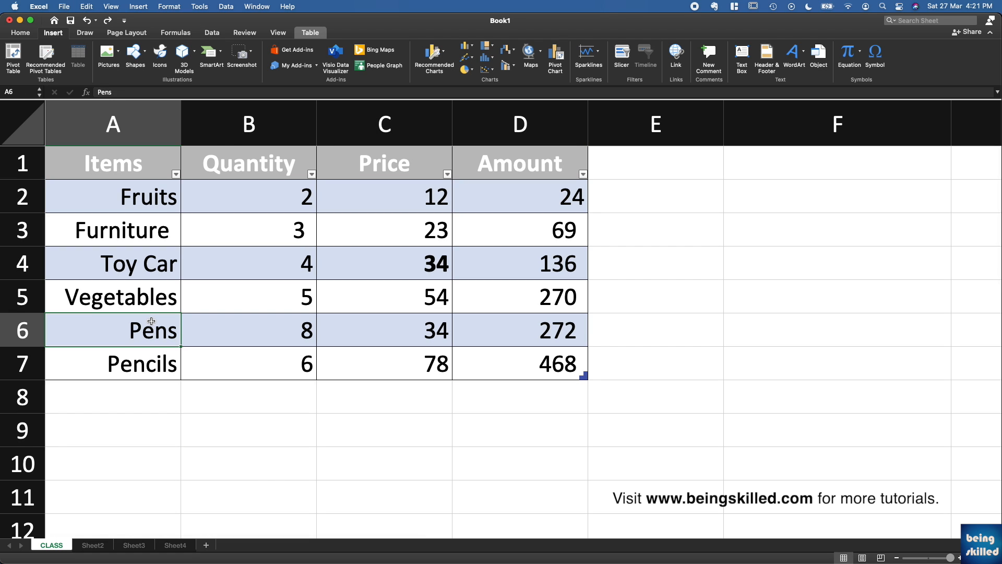
key(super+z)
click(151, 321)
Copy the range A1:D7 and paste the duplicate starting at cell A9
drag(138, 354, 511, 158)
key(super+c)
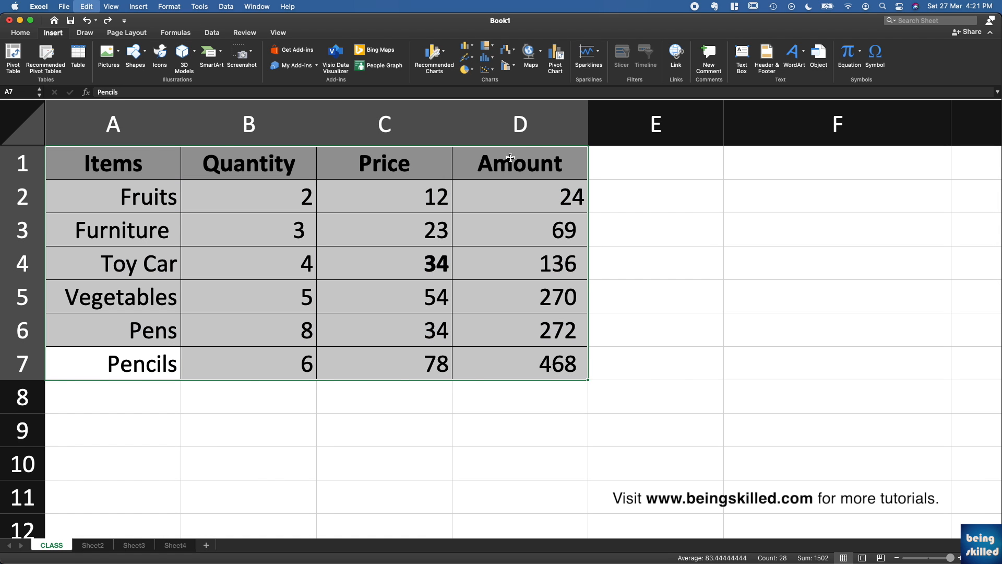
click(141, 432)
key(super+v)
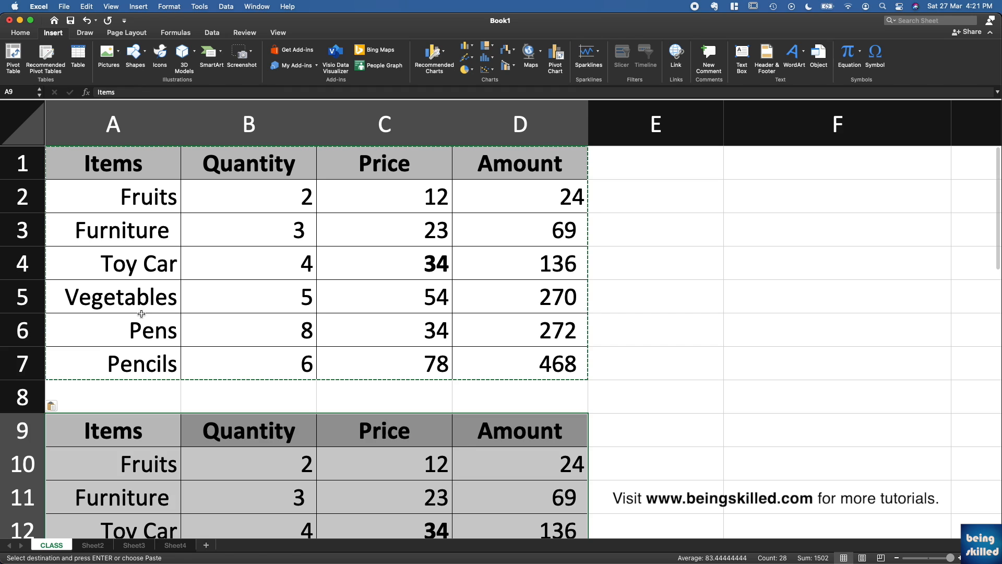
Turn on Auto-filter for the original range A1:D7
drag(141, 360, 202, 355)
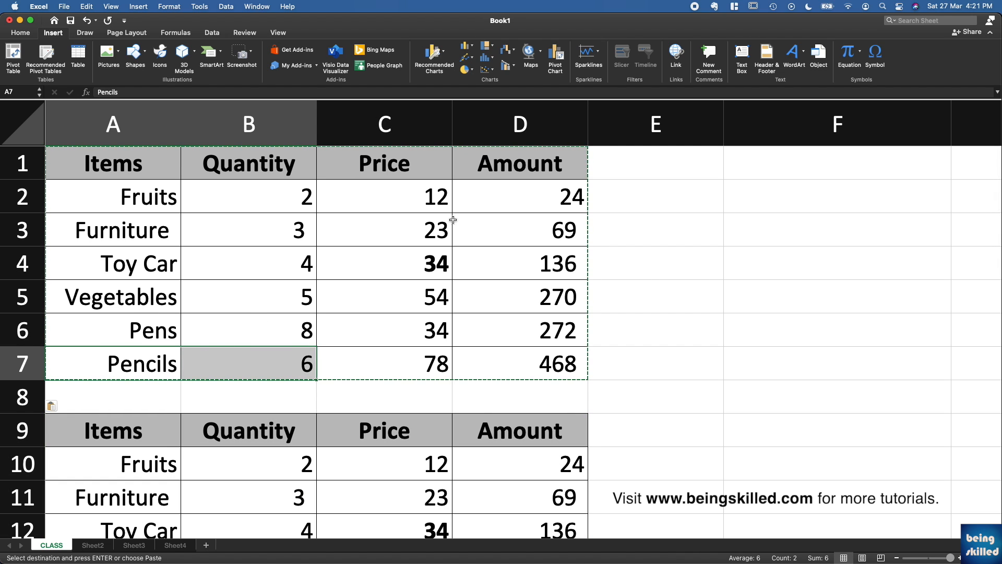
shift+click(486, 175)
click(239, 5)
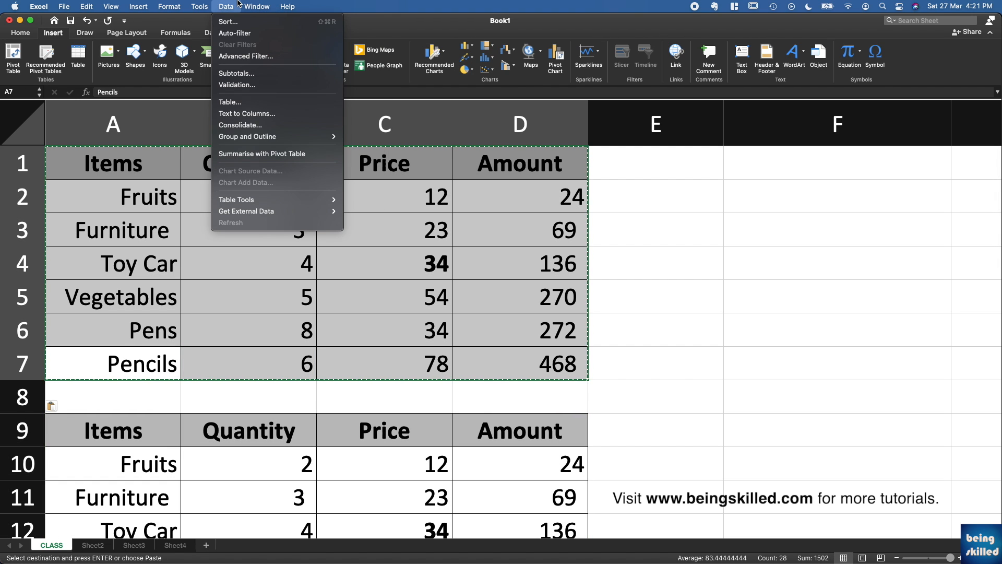
click(246, 34)
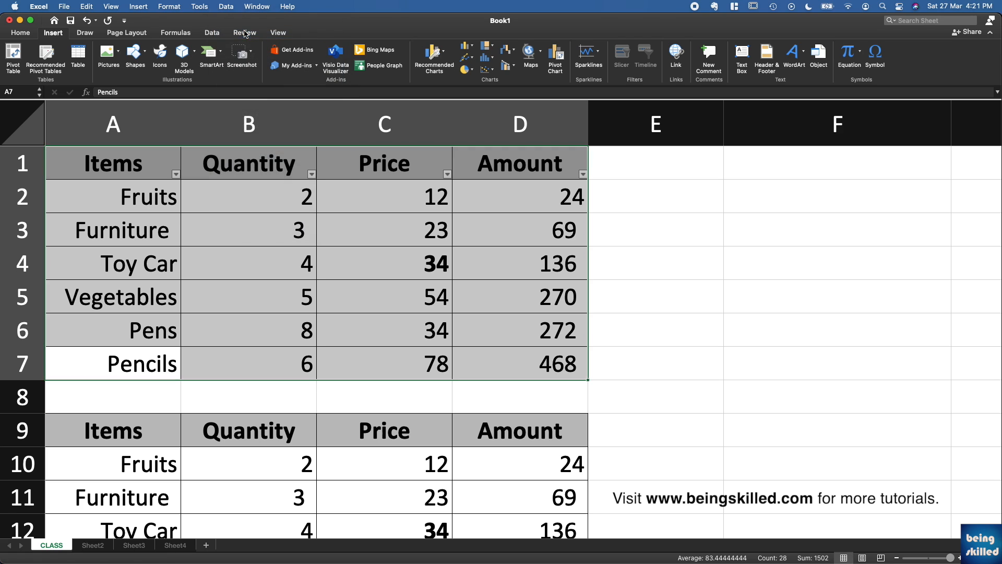
Toggle the active Auto-filter off with the duplicate range A9:D15 selected, and check the original header row
scroll(238, 225, down, 3)
drag(133, 314, 518, 520)
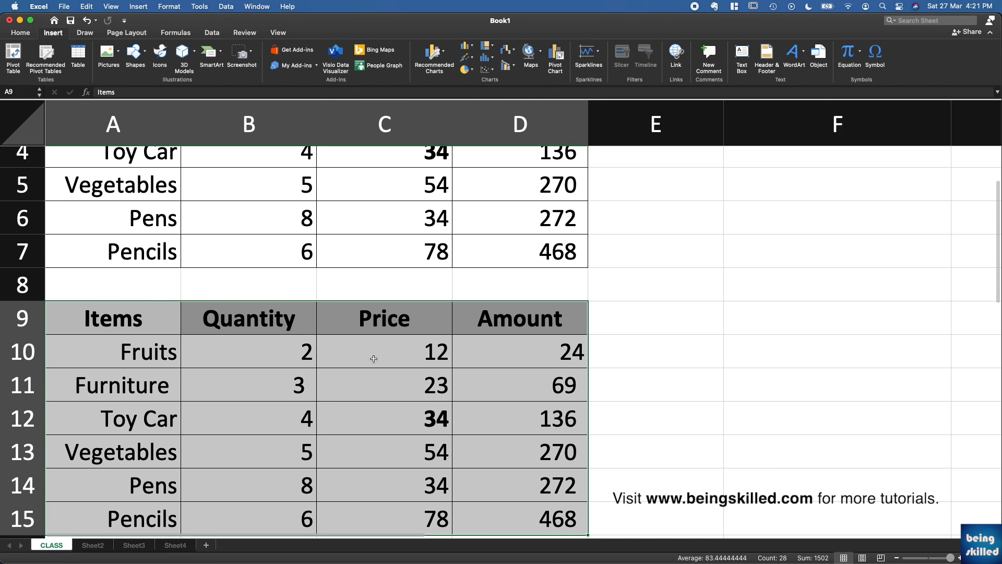
scroll(374, 359, down, 2)
click(226, 6)
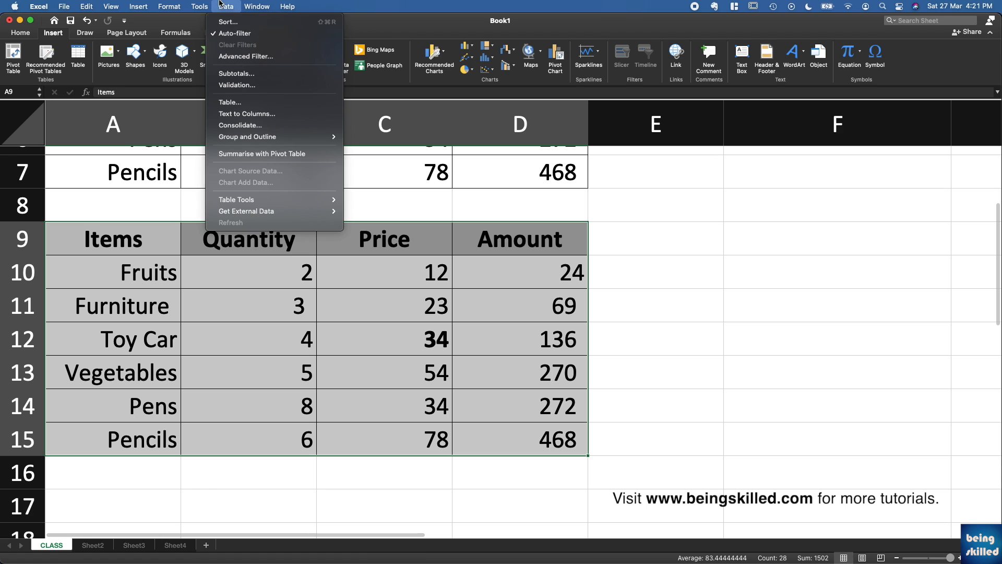
click(240, 33)
scroll(256, 180, up, 5)
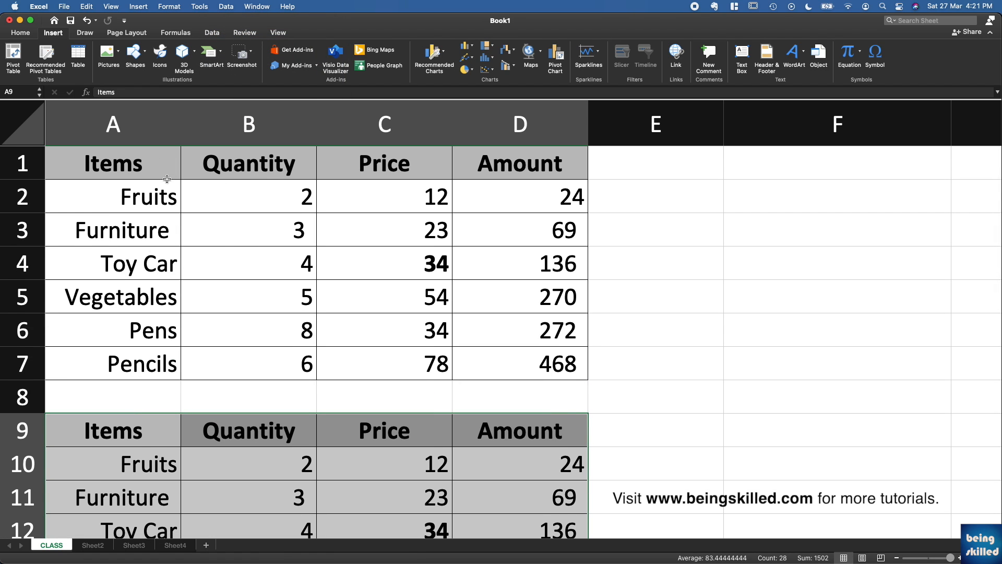
Turn on Auto-filter for the duplicate range A9:D15 and compare the header rows of both ranges
scroll(226, 254, down, 4)
scroll(226, 254, down, 3)
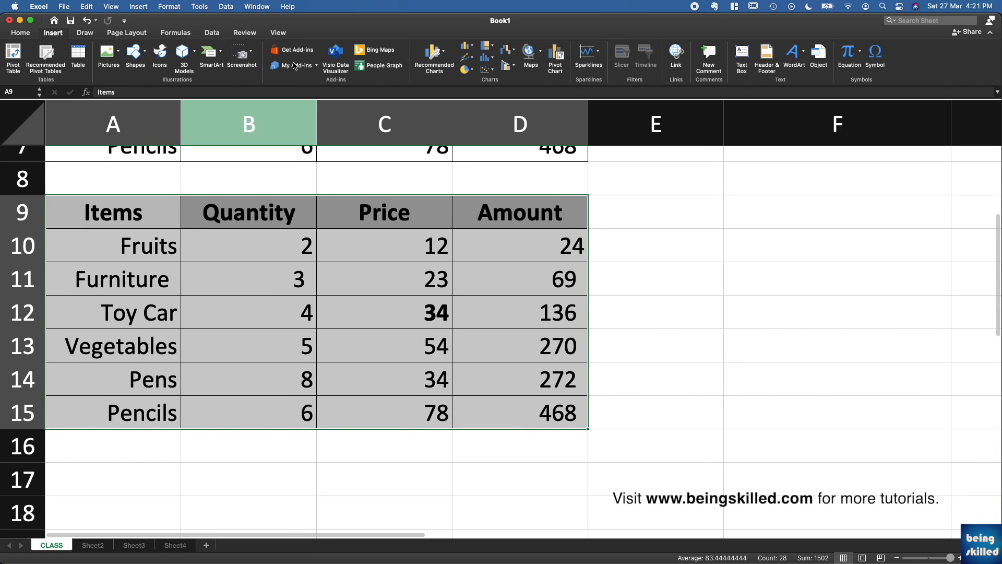
click(226, 7)
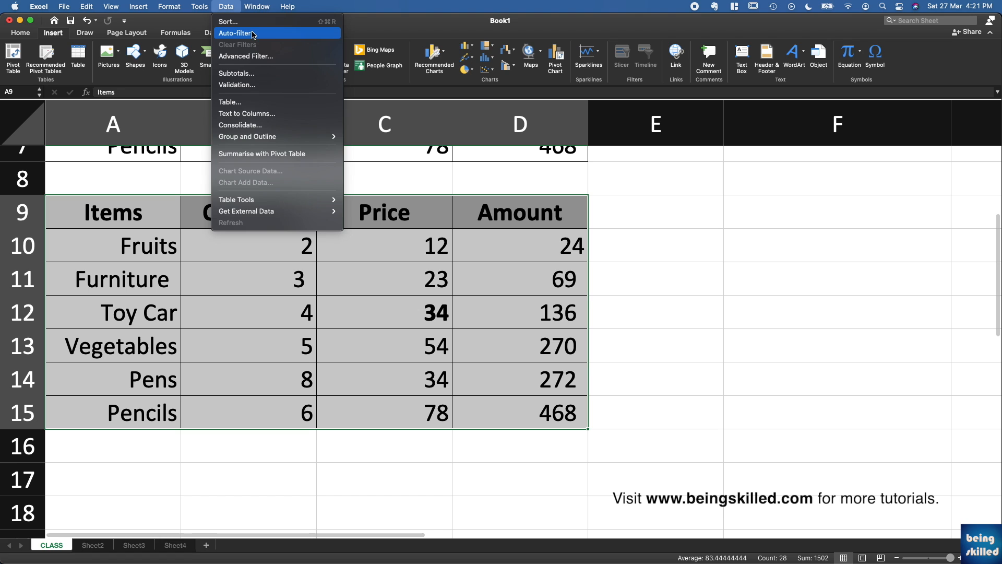
click(253, 34)
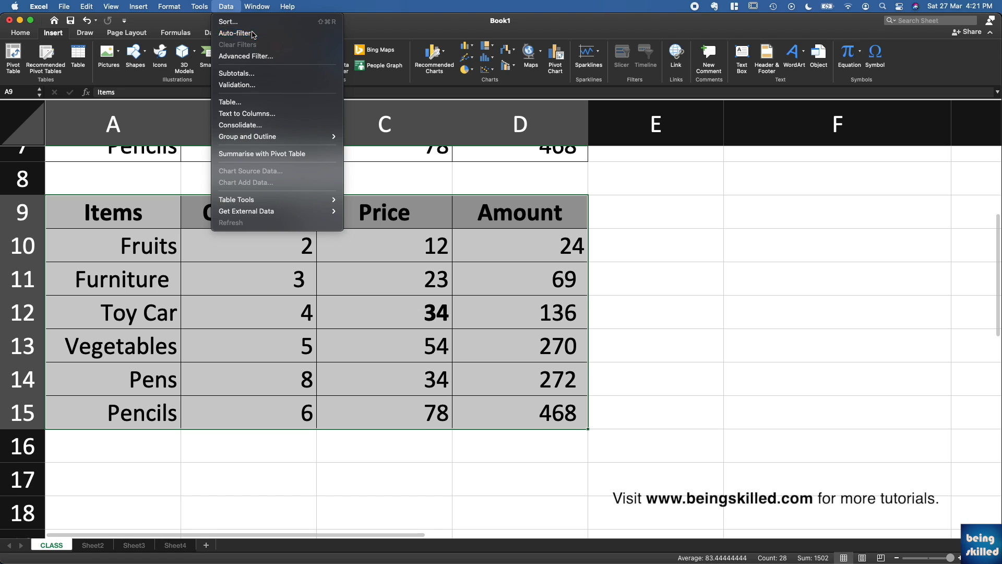
click(174, 339)
scroll(243, 290, up, 3)
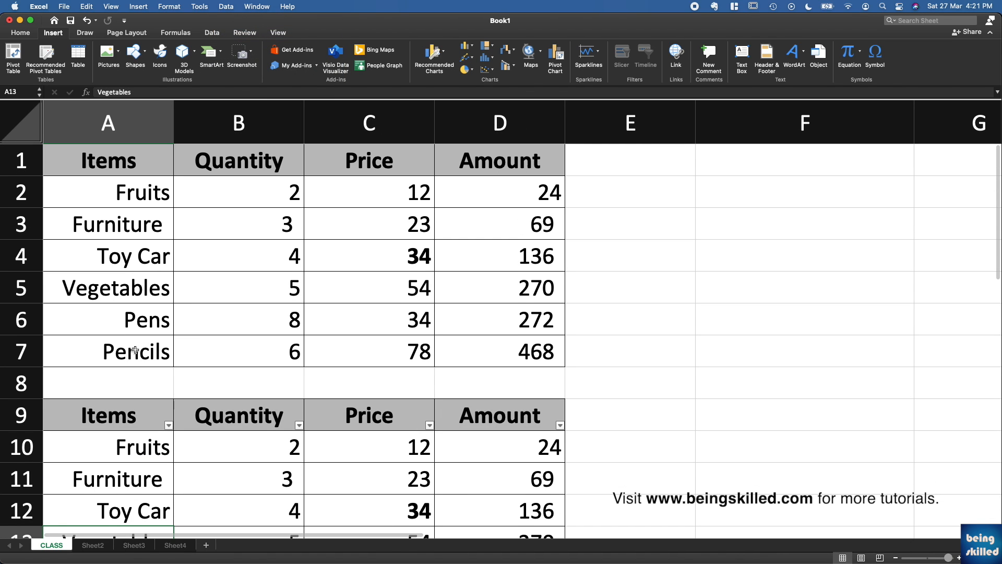
Turn off Auto-filter for the duplicate range A9:D15 and check the remaining data filtering options
mouse_move(138, 355)
mouse_down()
mouse_move(351, 193)
mouse_move(458, 148)
mouse_up()
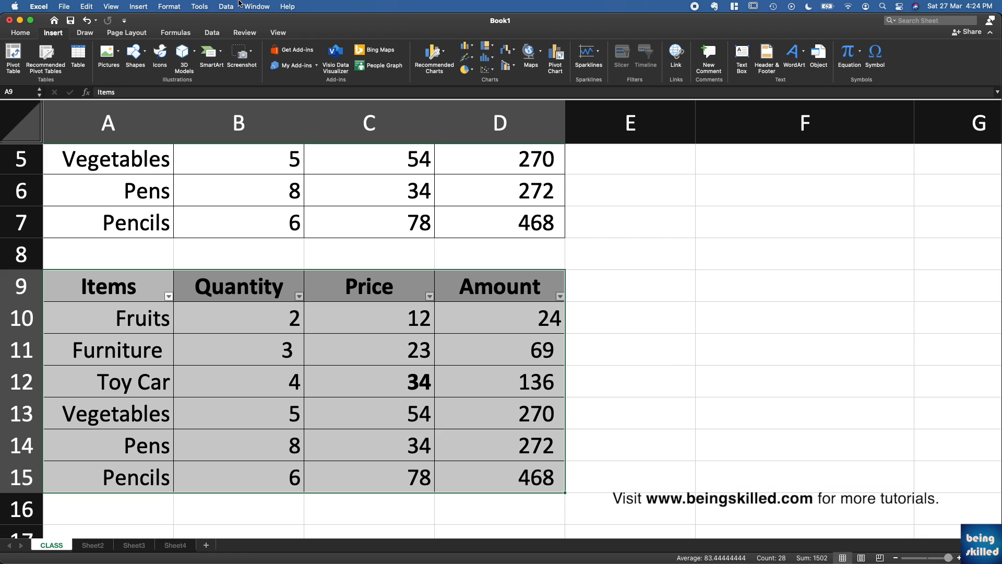
click(269, 5)
mouse_move(227, 7)
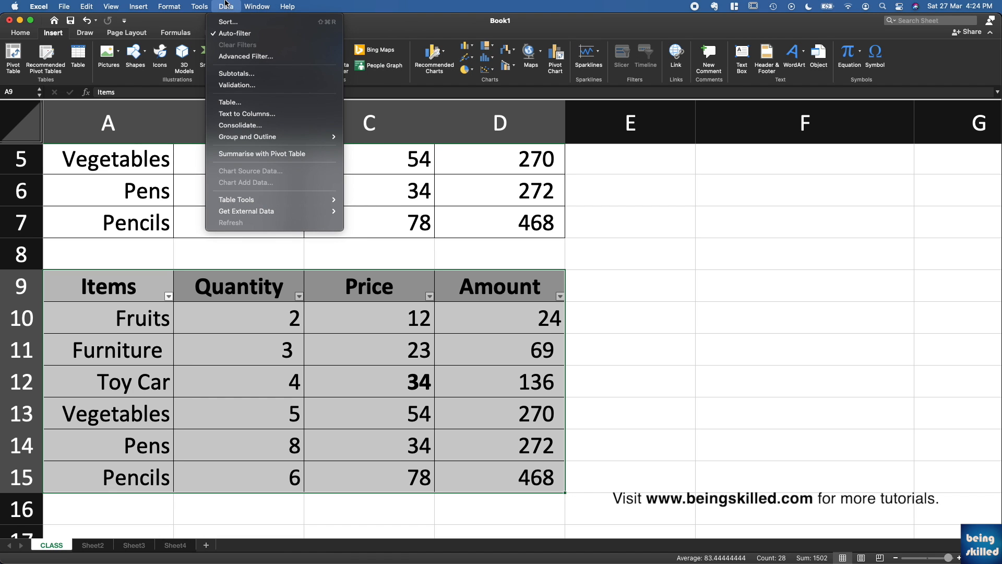
click(235, 34)
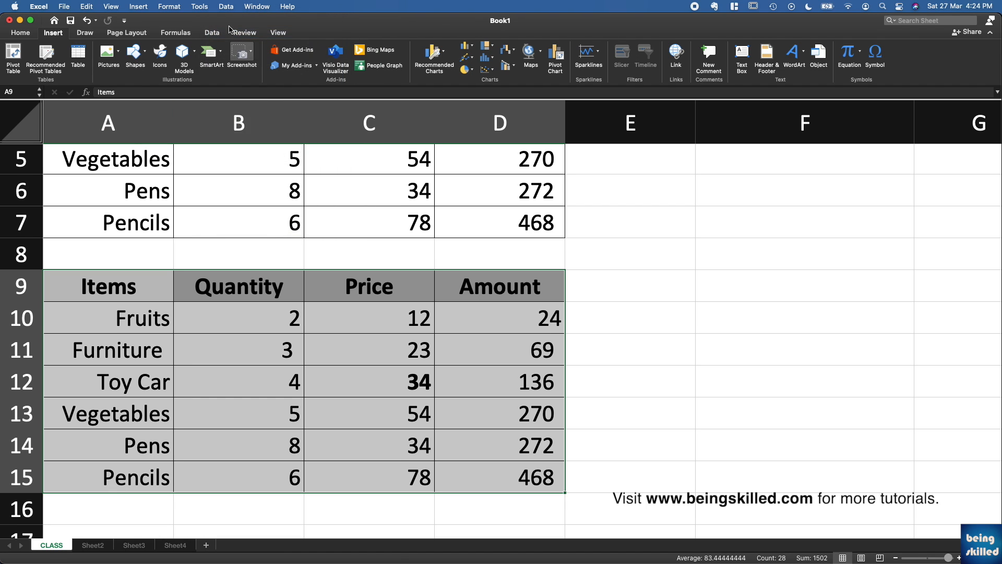
click(222, 7)
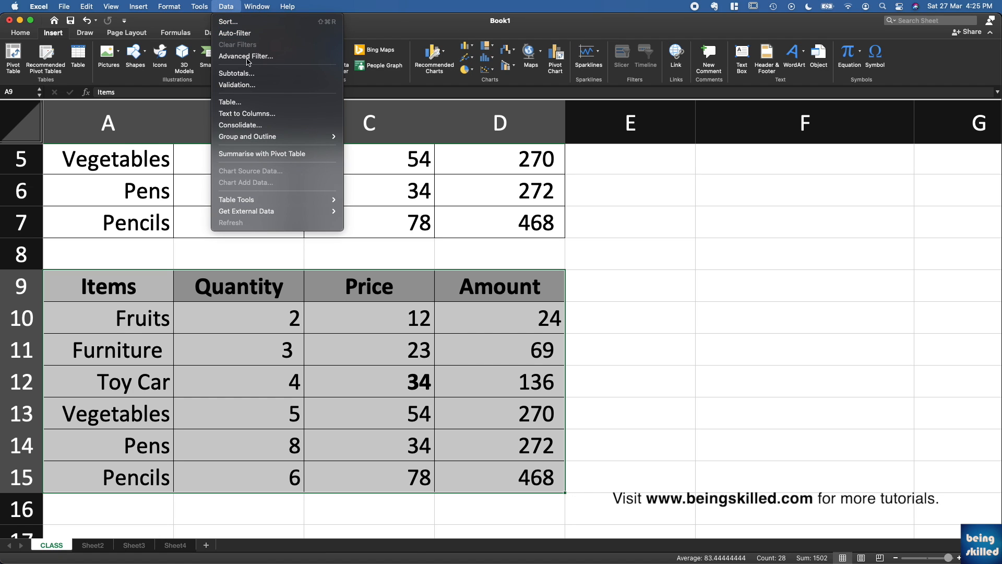
click(176, 212)
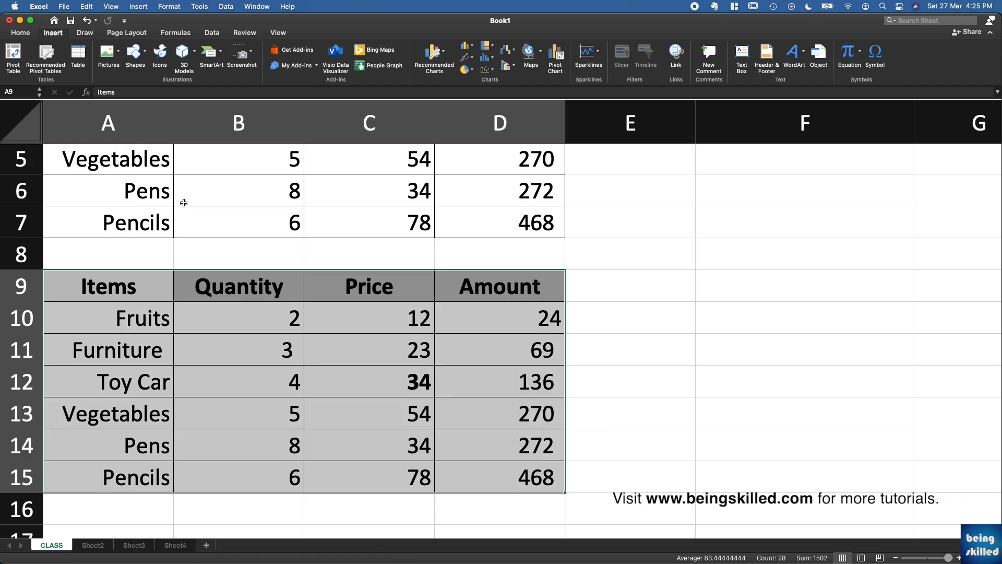
Convert the original range A1:D7 into a table with headers and apply the black and grey banded table style
click(179, 197)
scroll(179, 196, up, 4)
drag(123, 165, 463, 351)
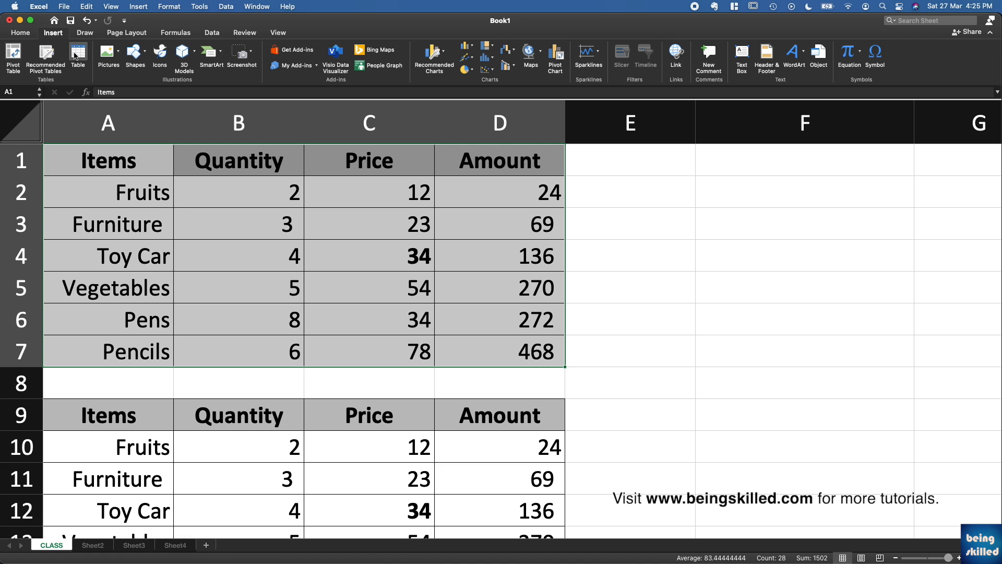
click(77, 54)
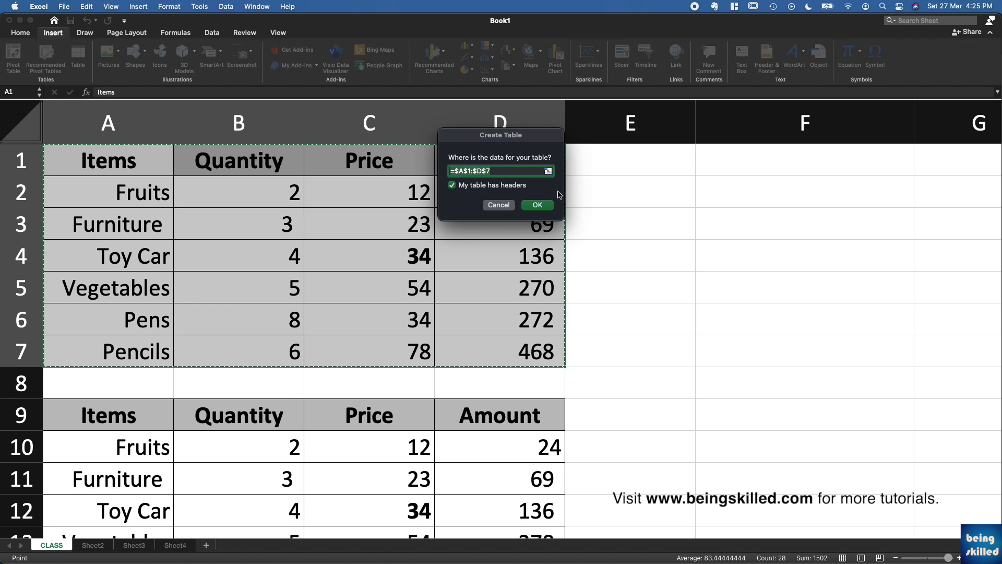
click(538, 205)
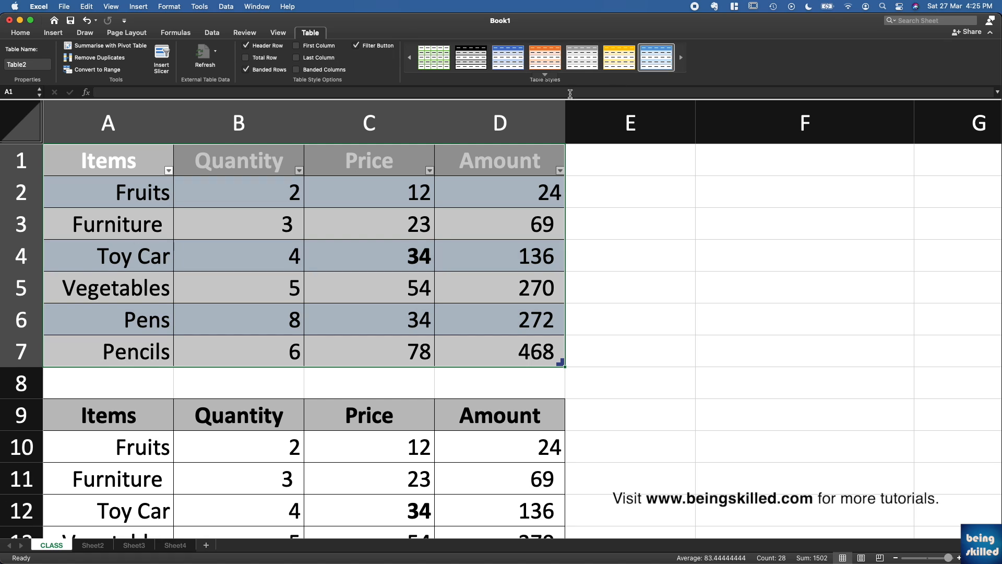
click(471, 58)
Fill the header row A1:D1 of the original table with black
click(134, 170)
drag(134, 170, 506, 164)
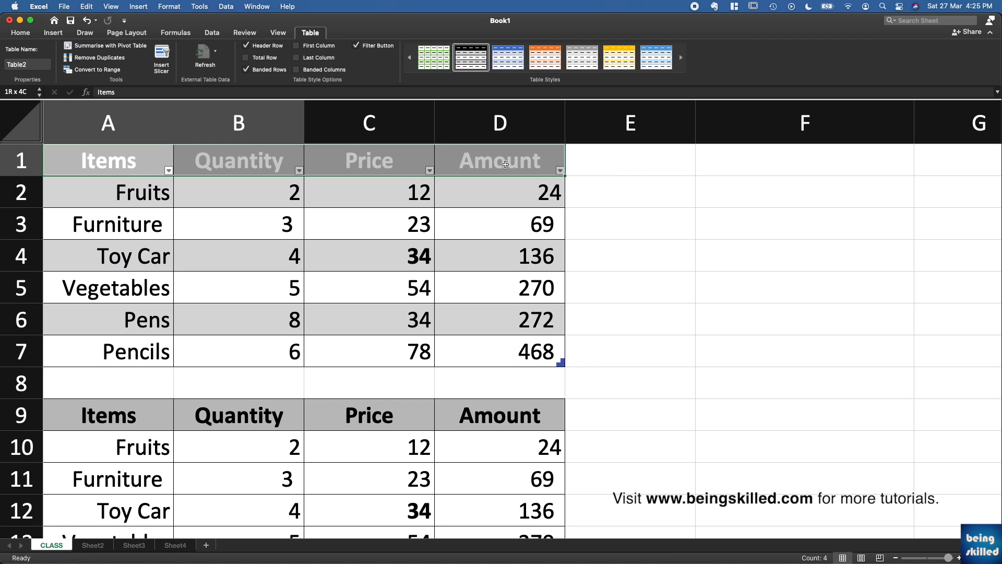
click(41, 33)
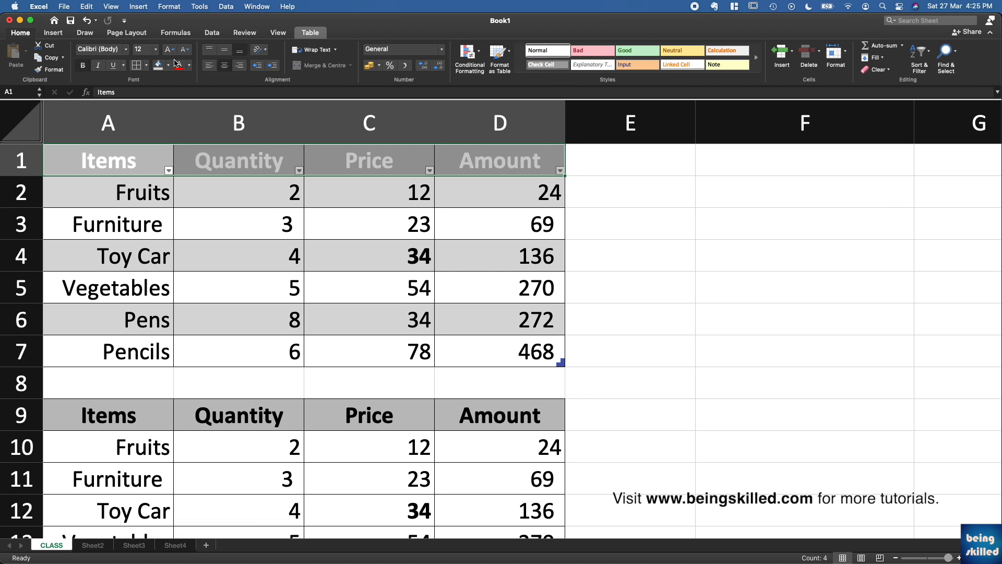
click(168, 65)
click(169, 113)
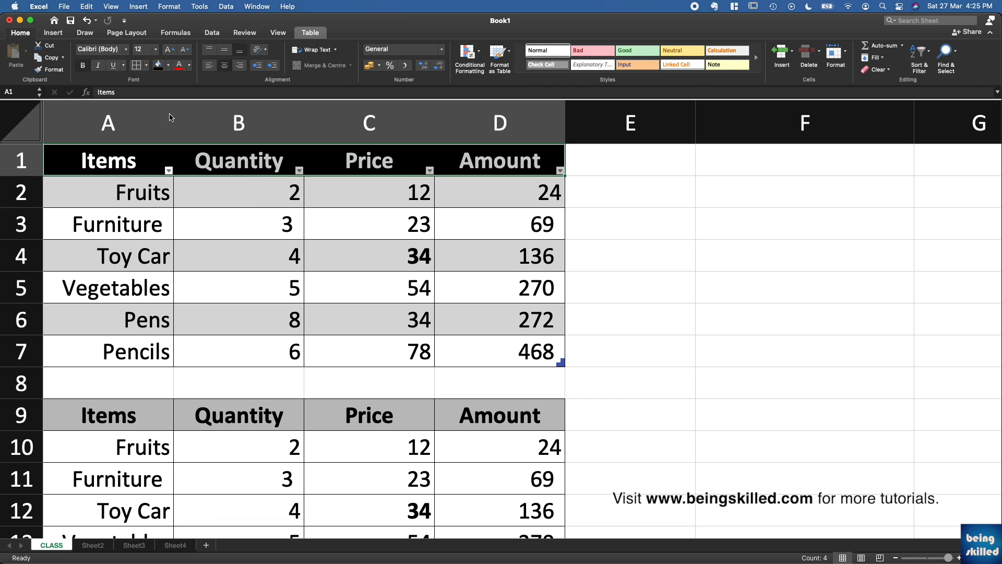
click(206, 226)
Convert the duplicate range A9:D15 into a table with headers
scroll(202, 225, down, 2)
scroll(203, 225, down, 4)
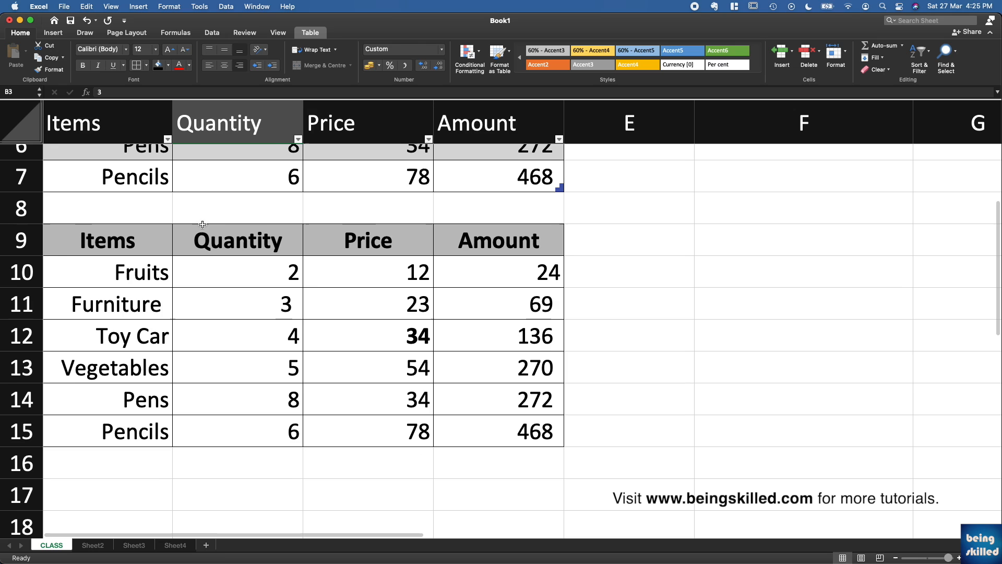
drag(133, 238, 499, 422)
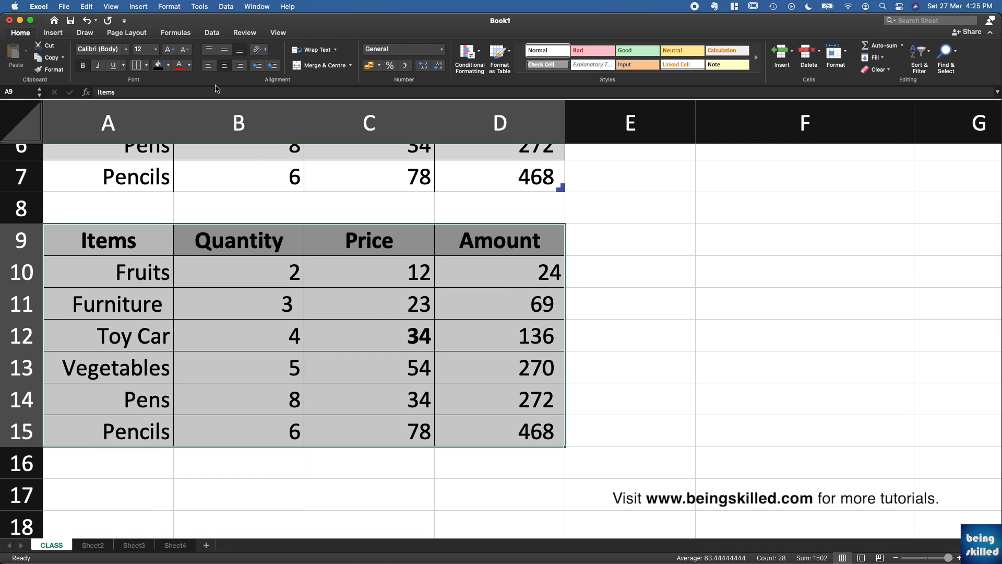
click(53, 32)
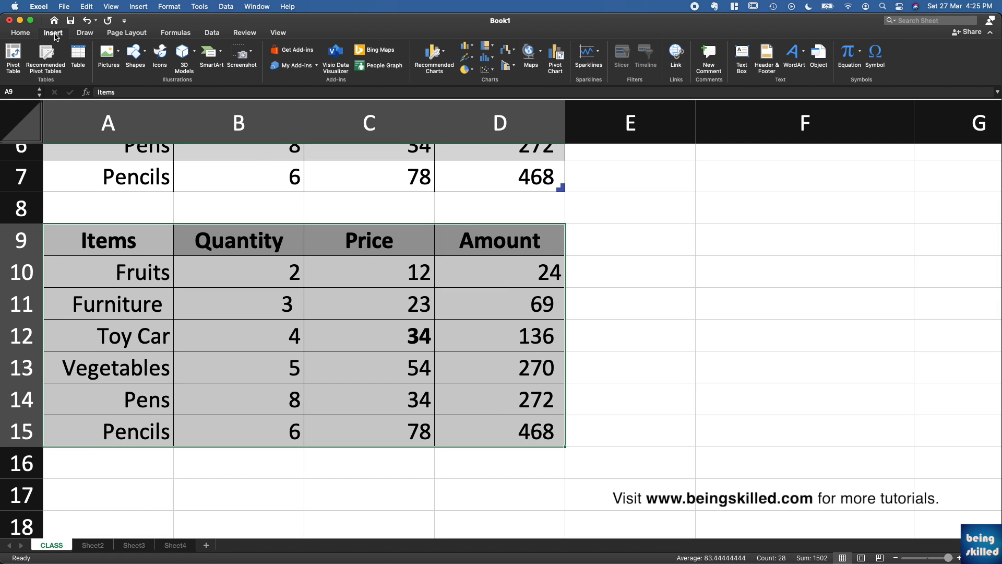
click(77, 58)
click(538, 205)
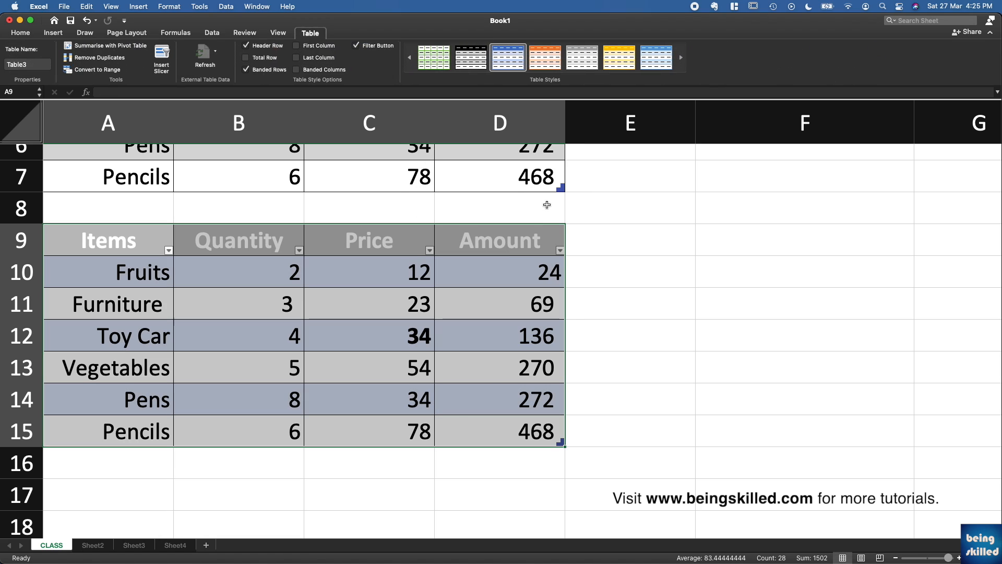
Fill the header row A9:D9 of the duplicate table with red
drag(104, 243, 573, 237)
key(super+a)
click(541, 232)
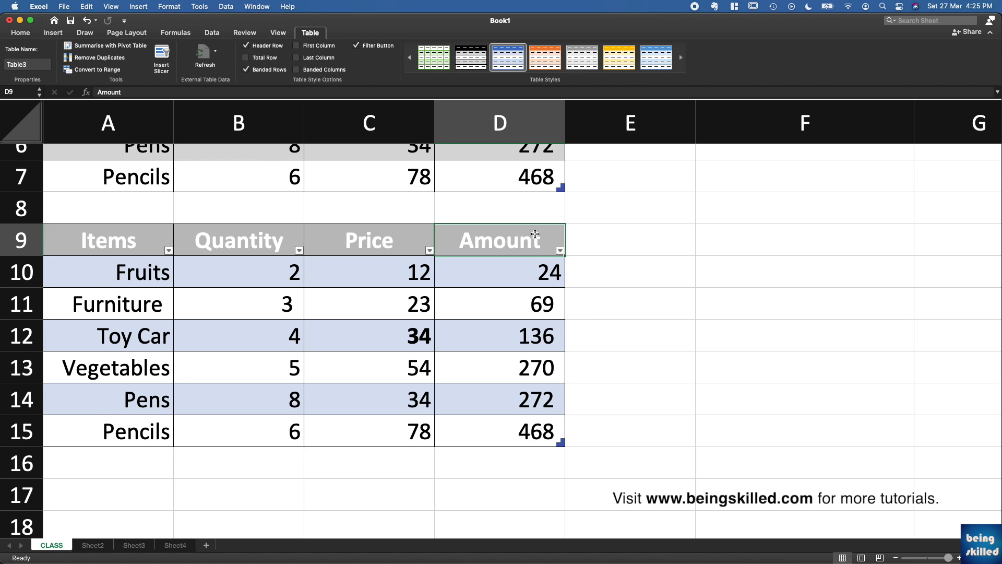
click(102, 236)
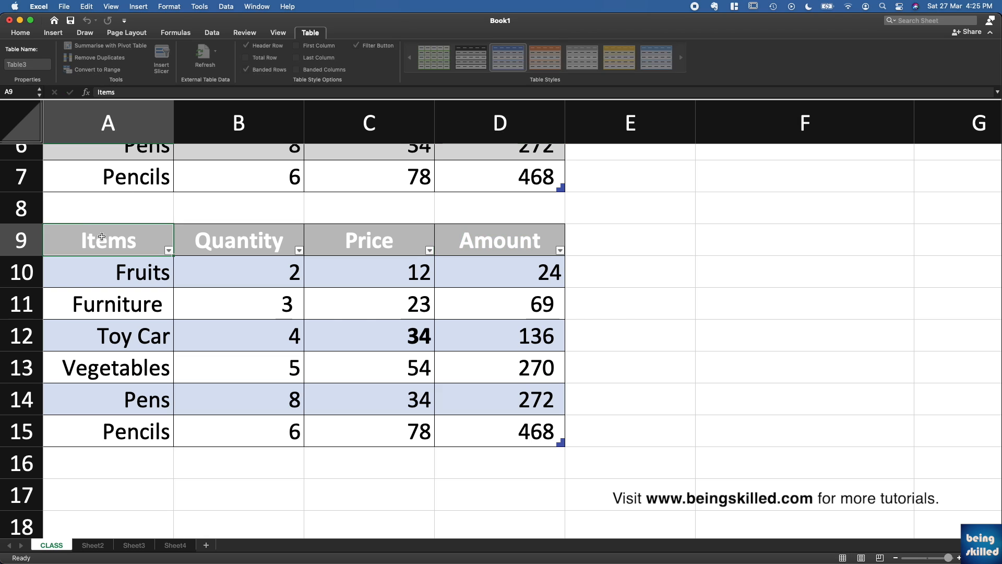
shift+click(441, 233)
click(21, 34)
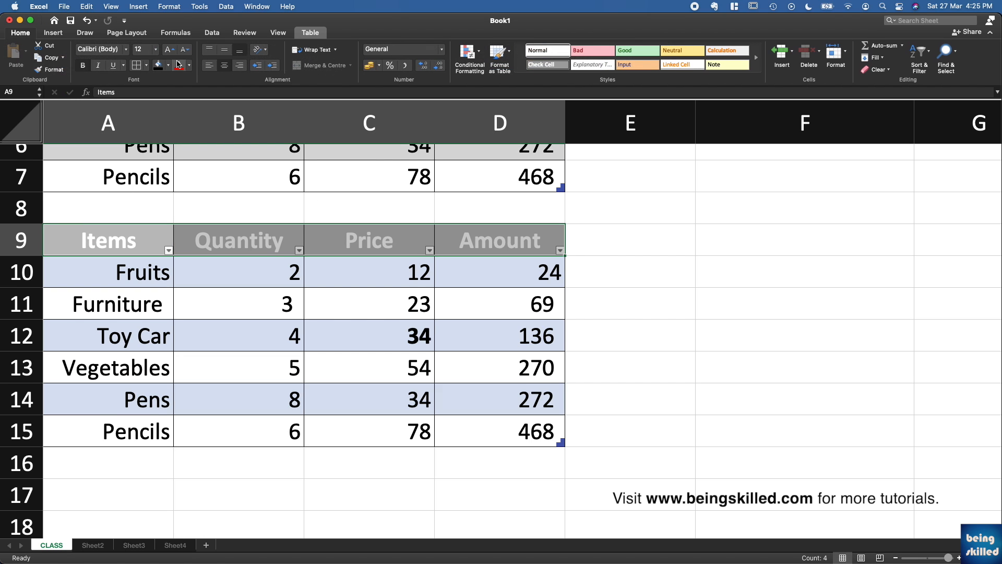
click(166, 66)
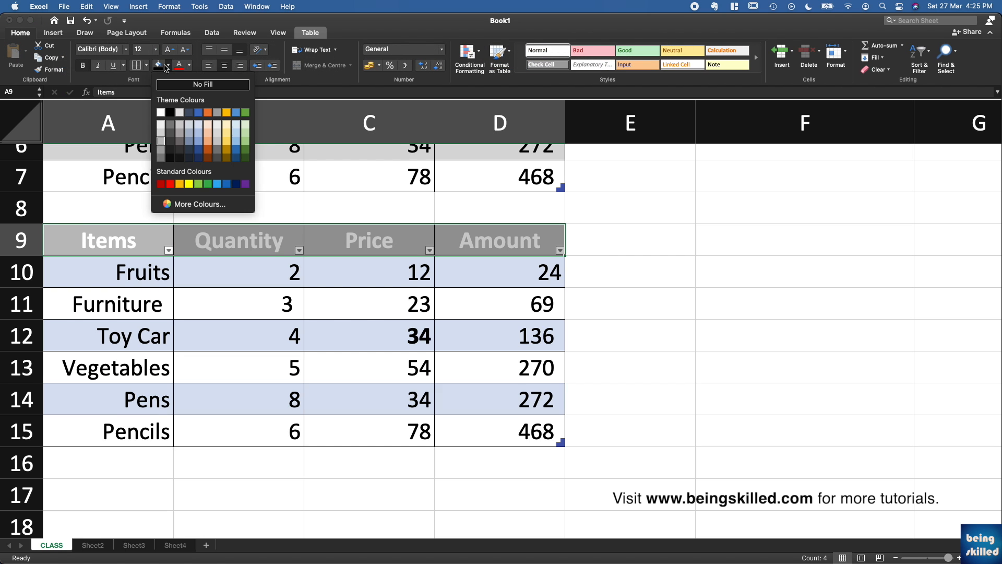
click(173, 187)
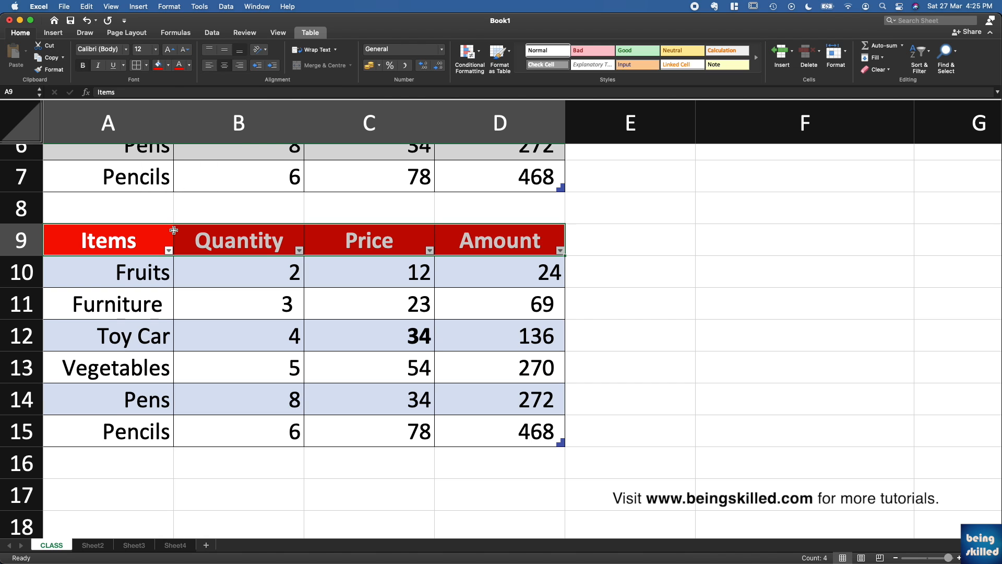
click(175, 230)
Sort the original table by Amount in descending order
scroll(175, 230, up, 5)
click(289, 218)
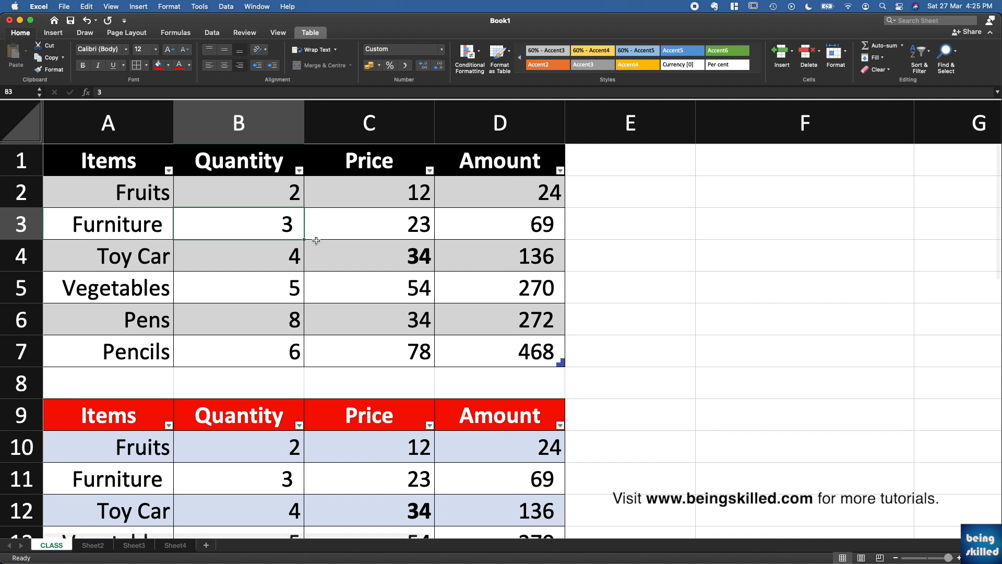
click(559, 171)
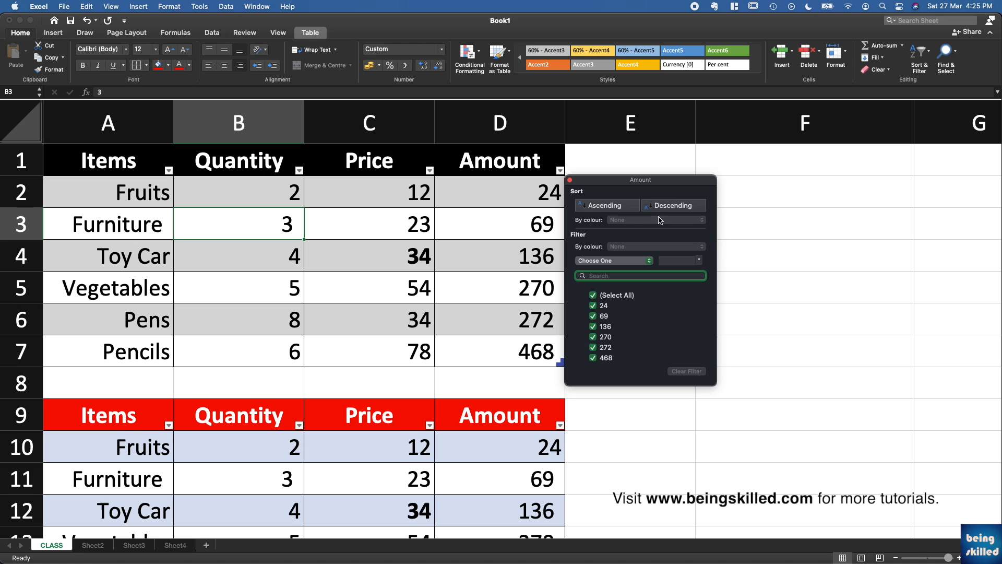
click(673, 205)
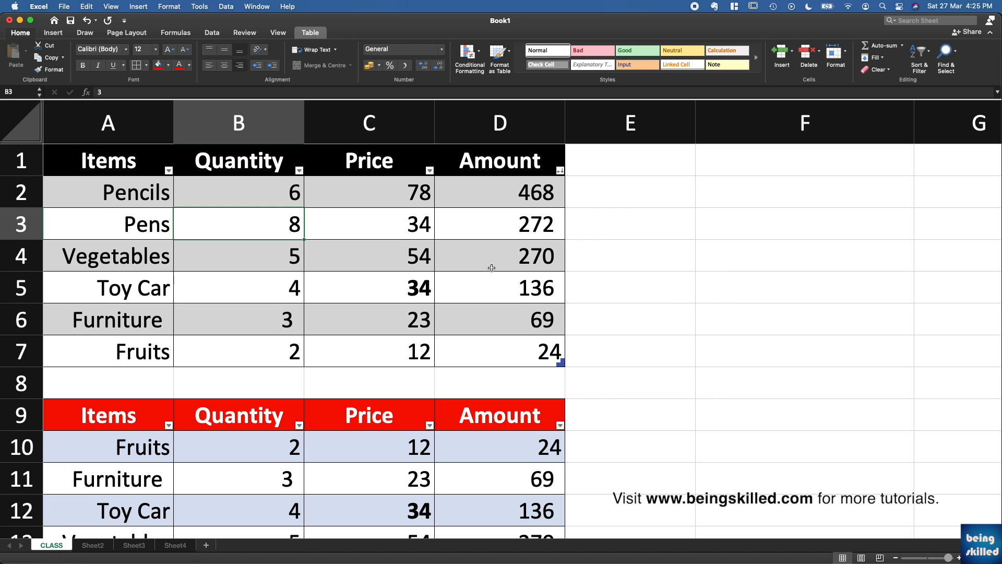
Sort the duplicate table by Amount in descending order and switch the sort to ascending
click(560, 426)
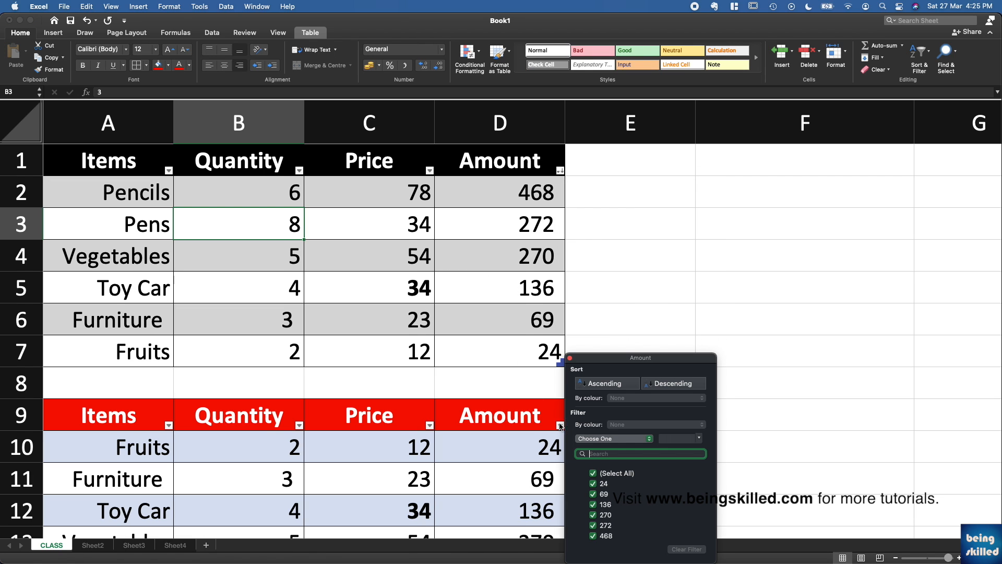
click(652, 384)
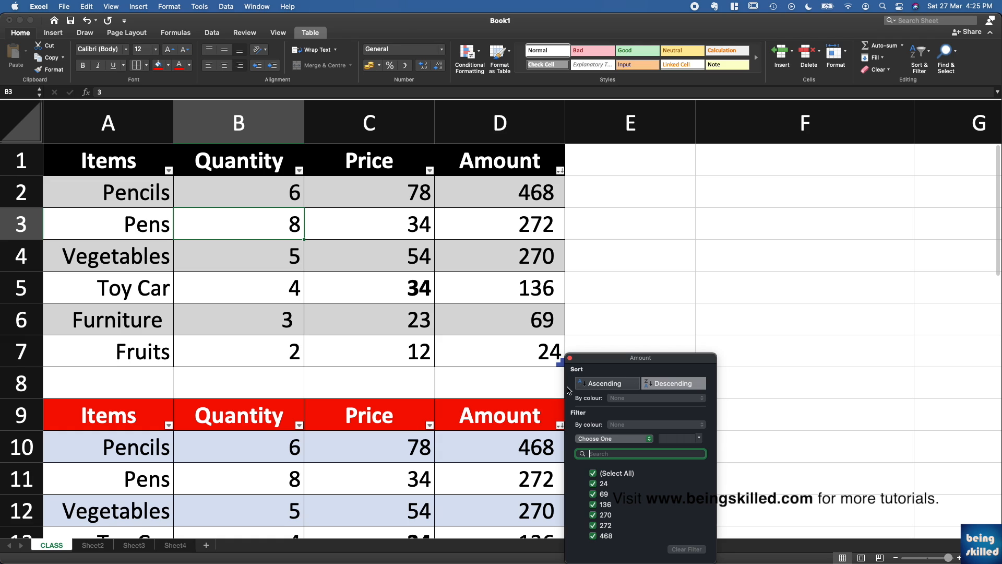
click(587, 390)
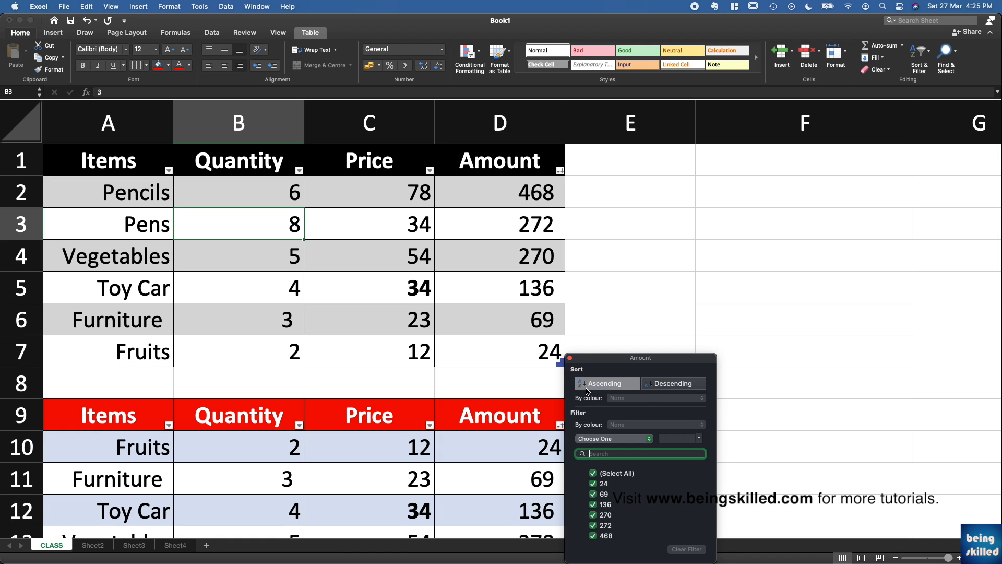
click(569, 357)
click(502, 402)
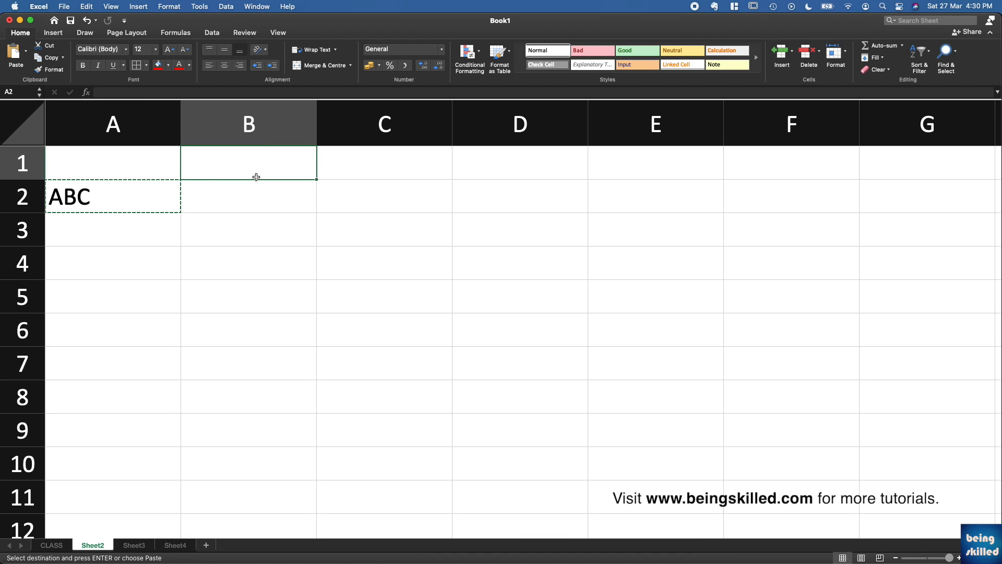
Undo the existing entry in cell A2 of Sheet2 and enter ABC there again
click(133, 195)
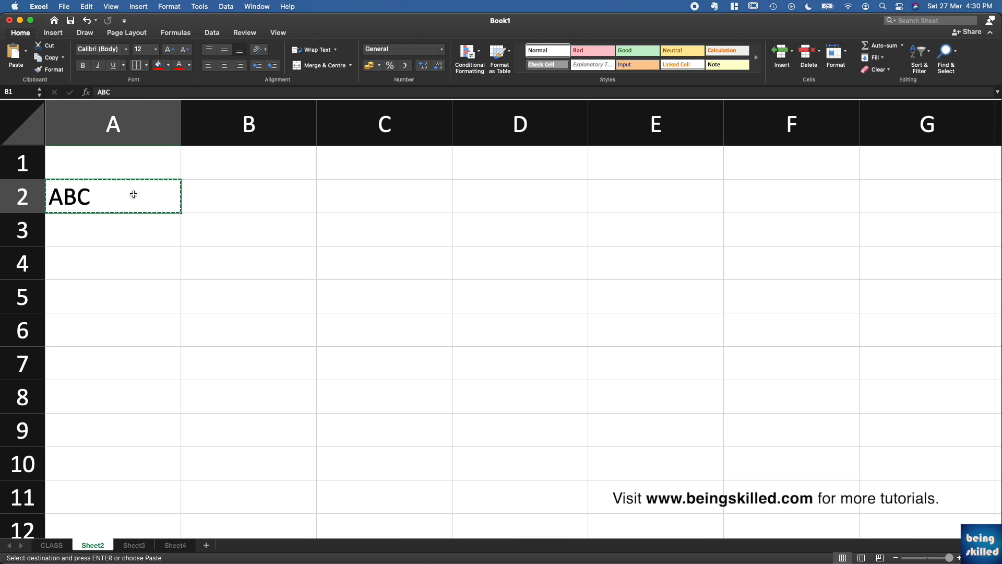
key(super+z)
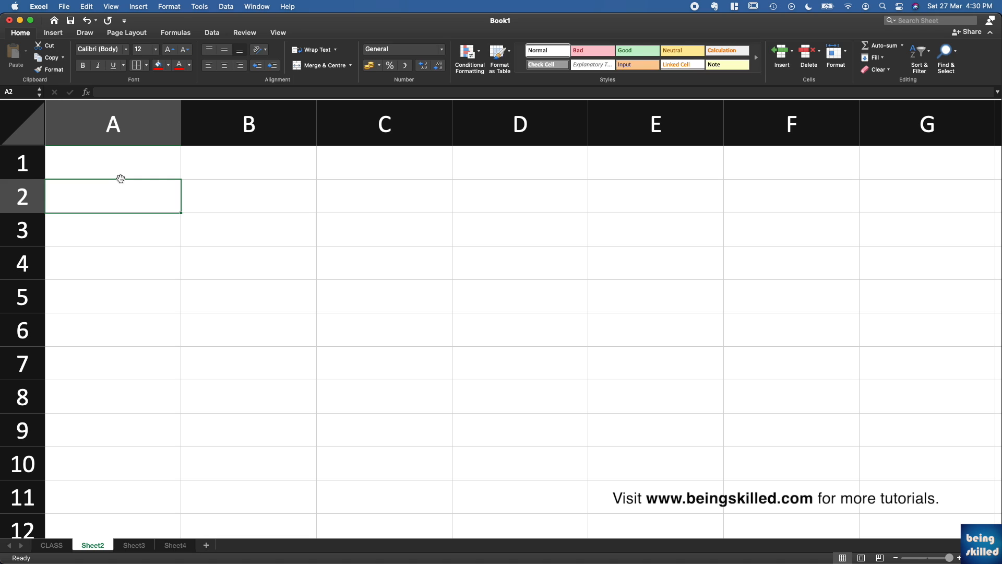
text(ABC)
click(230, 195)
click(98, 194)
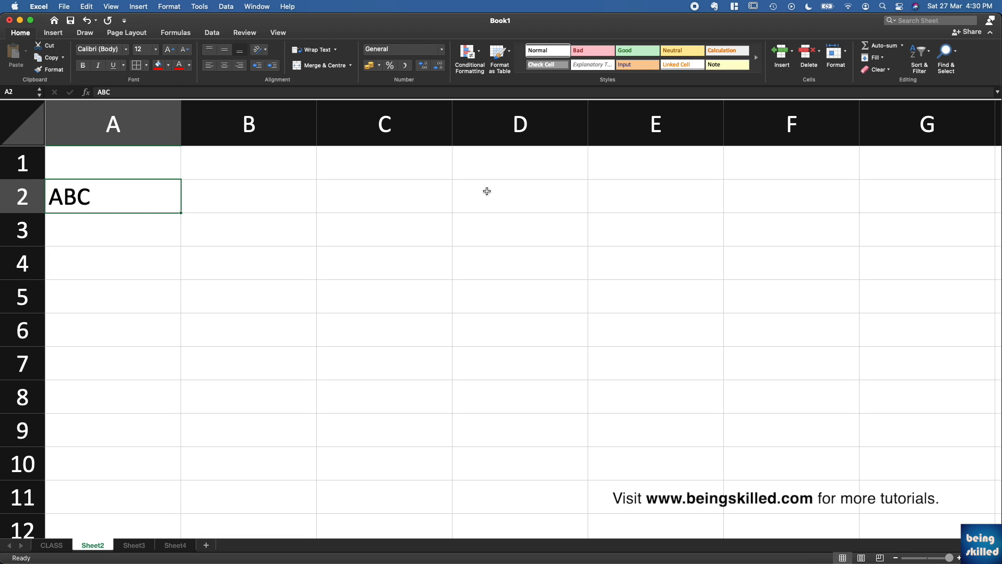
Move ABC from cell A2 to cell D2 with cut and paste, and check the emptied source cell
click(541, 191)
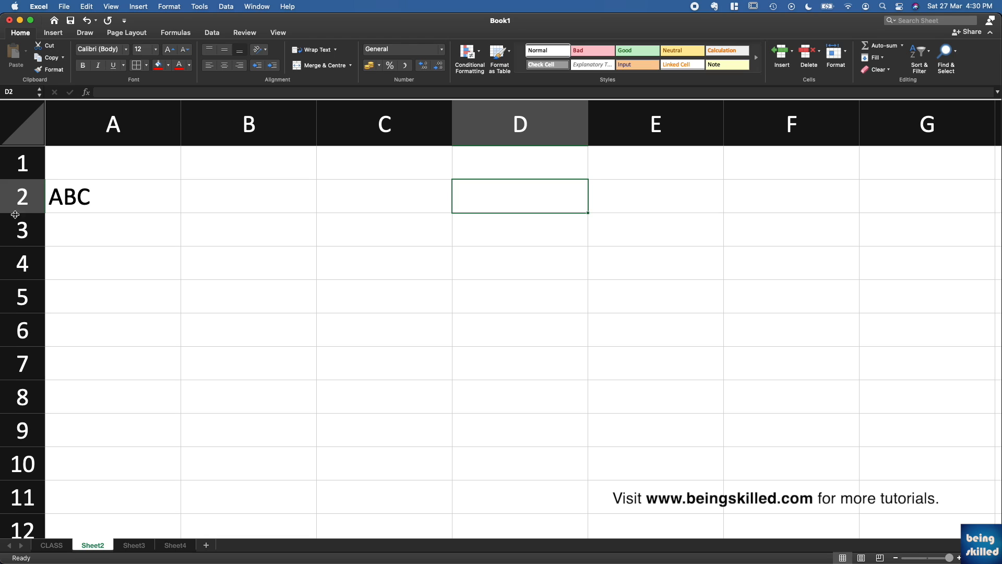
click(91, 202)
click(70, 113)
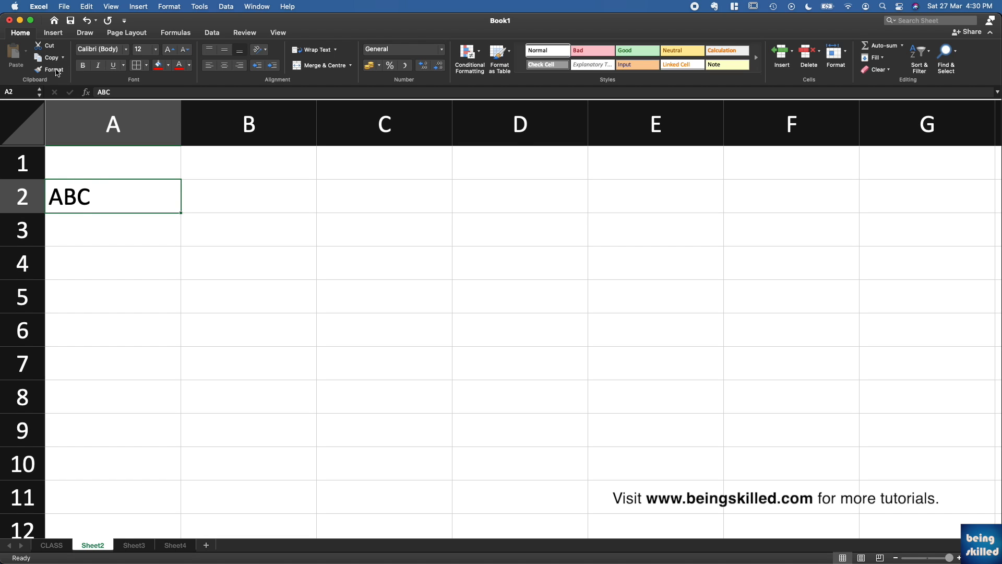
click(50, 47)
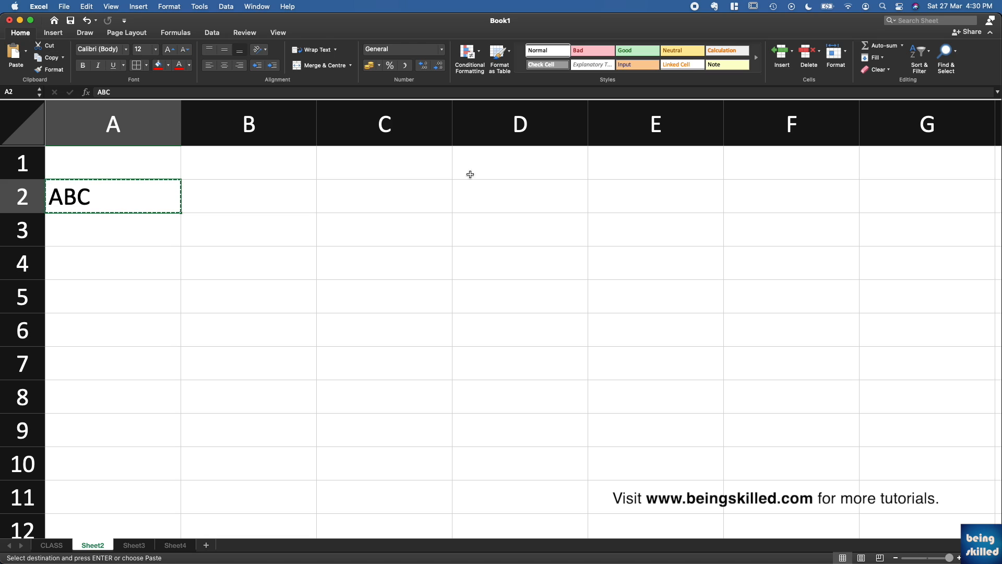
click(504, 190)
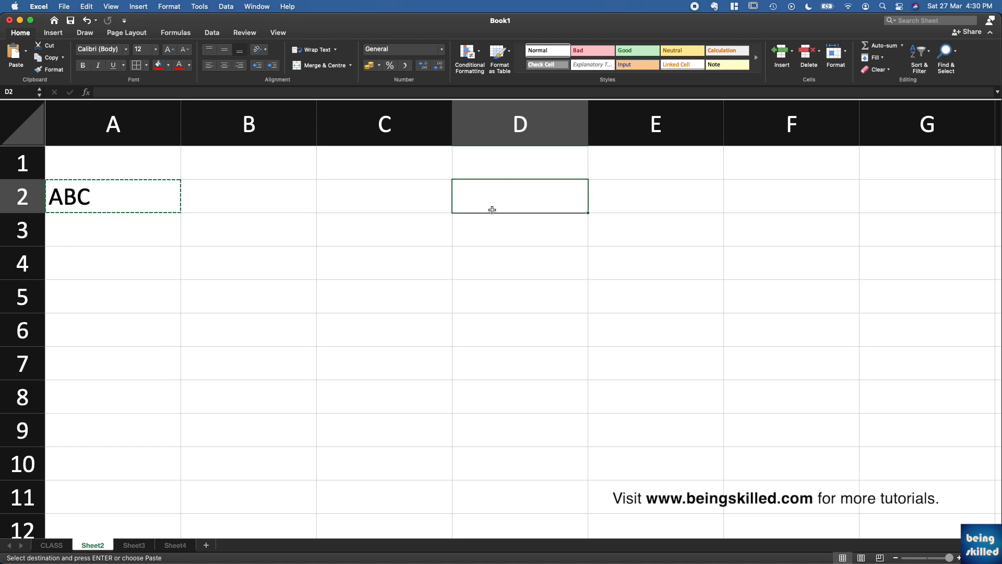
click(15, 52)
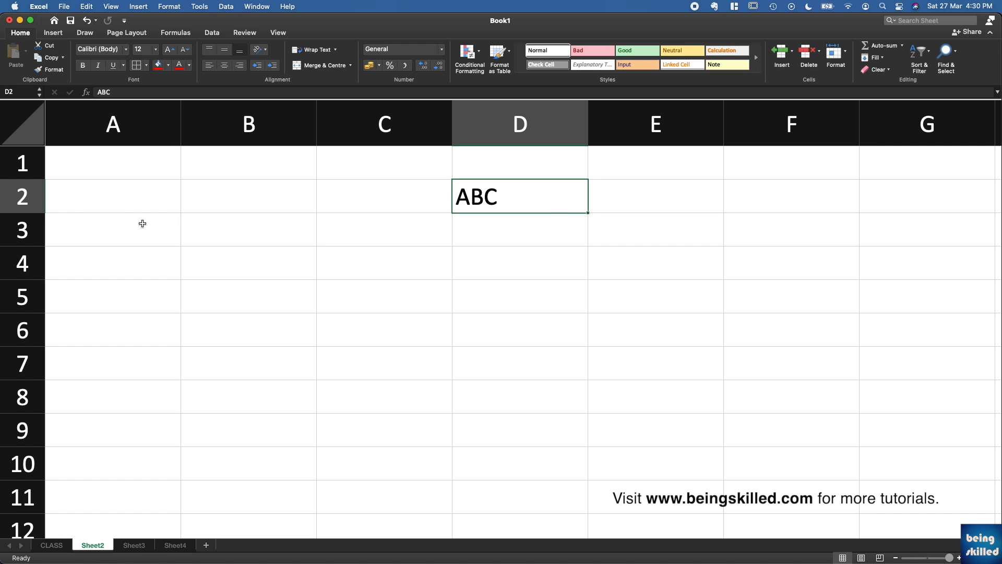
click(502, 227)
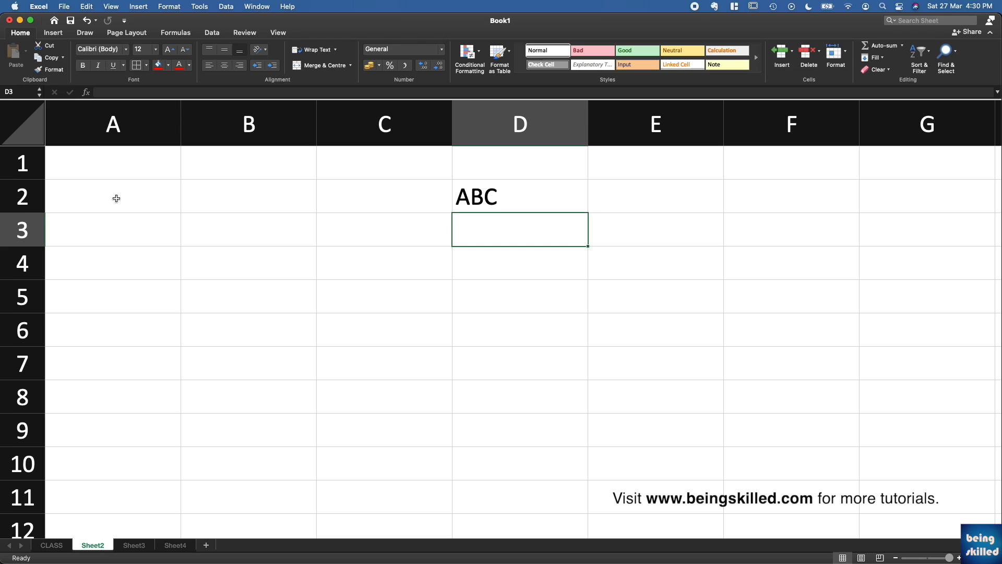
click(91, 193)
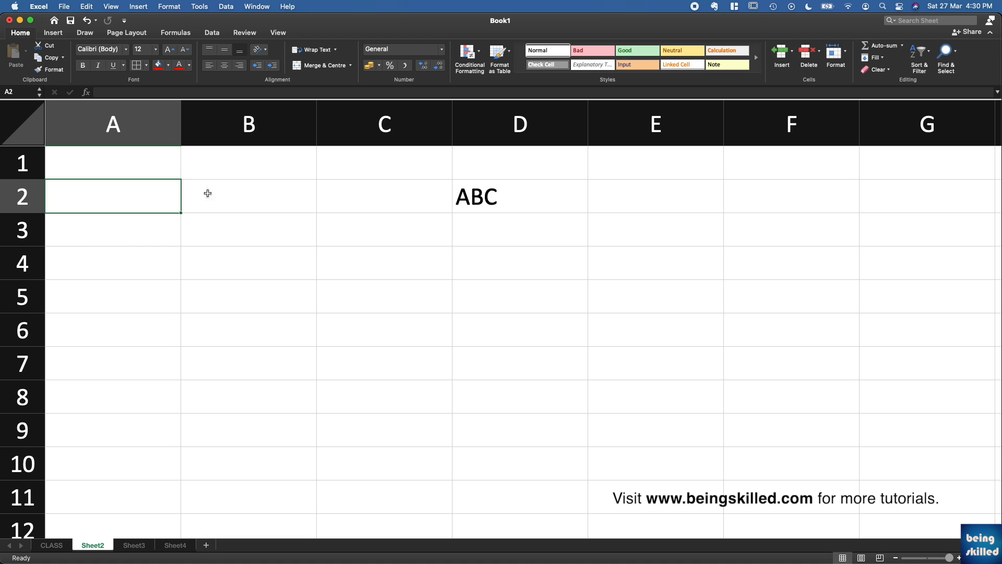
Enter DEF in cell A3 and copy and paste it into cell D4
click(107, 233)
text(DEF)
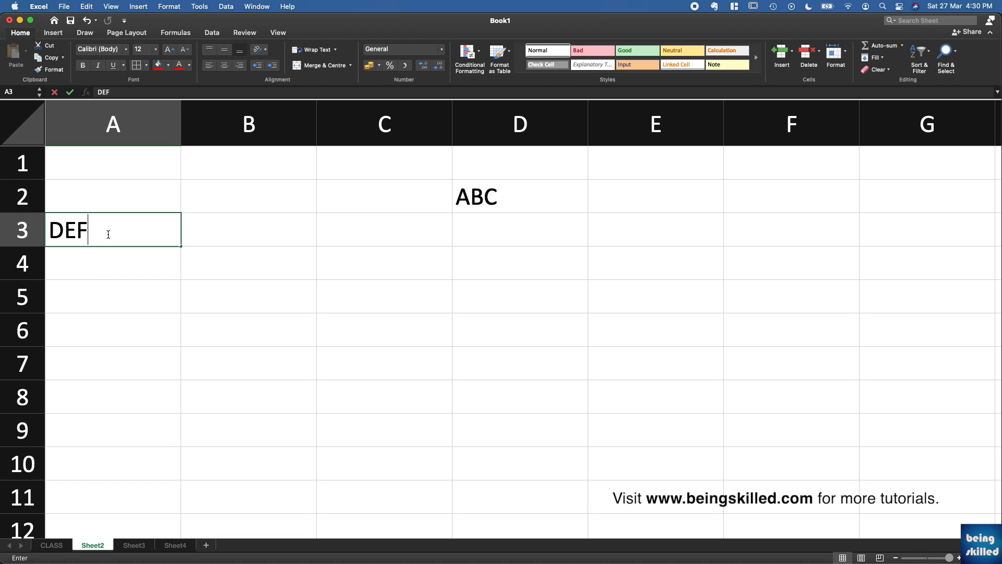
key(Tab)
click(162, 234)
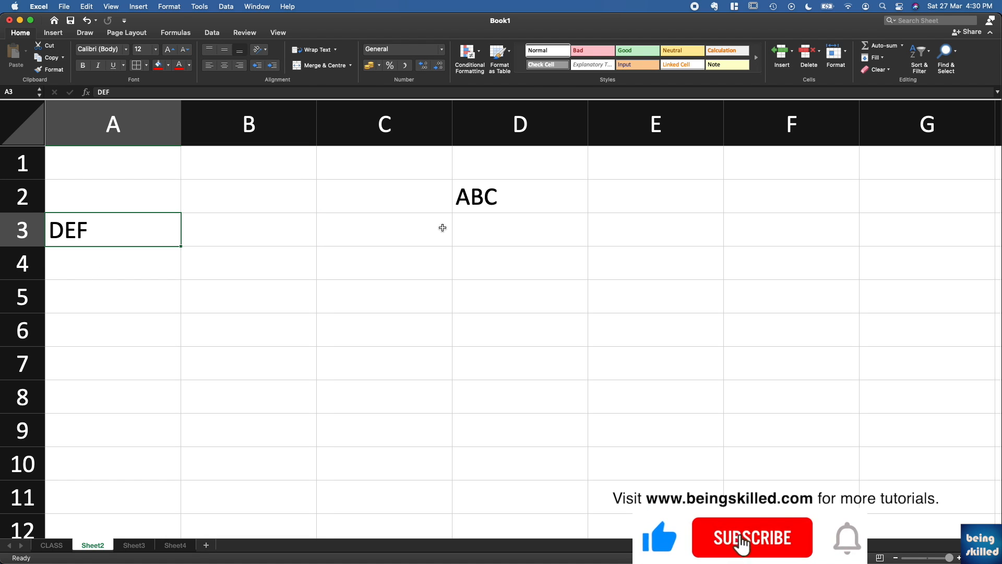
click(51, 58)
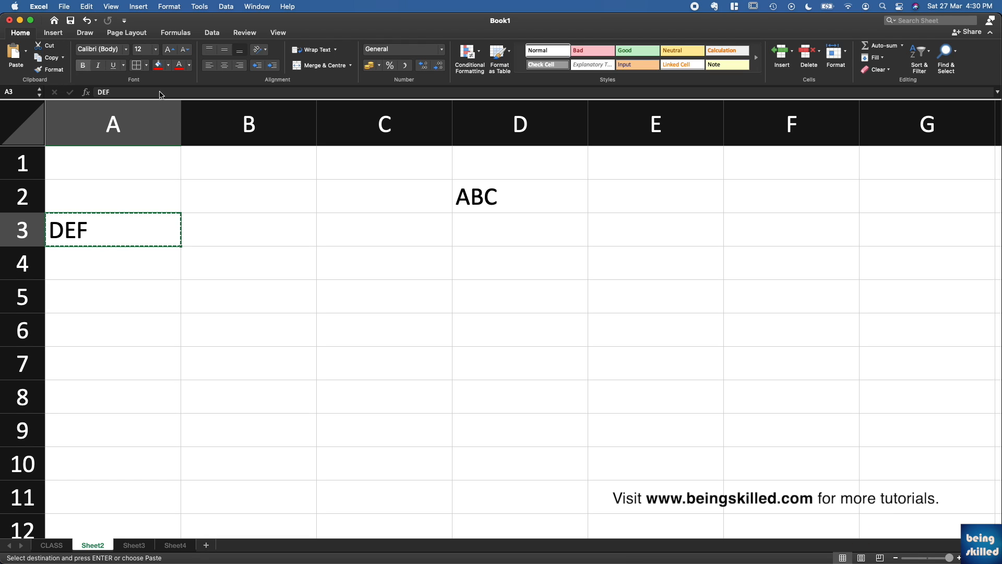
click(496, 260)
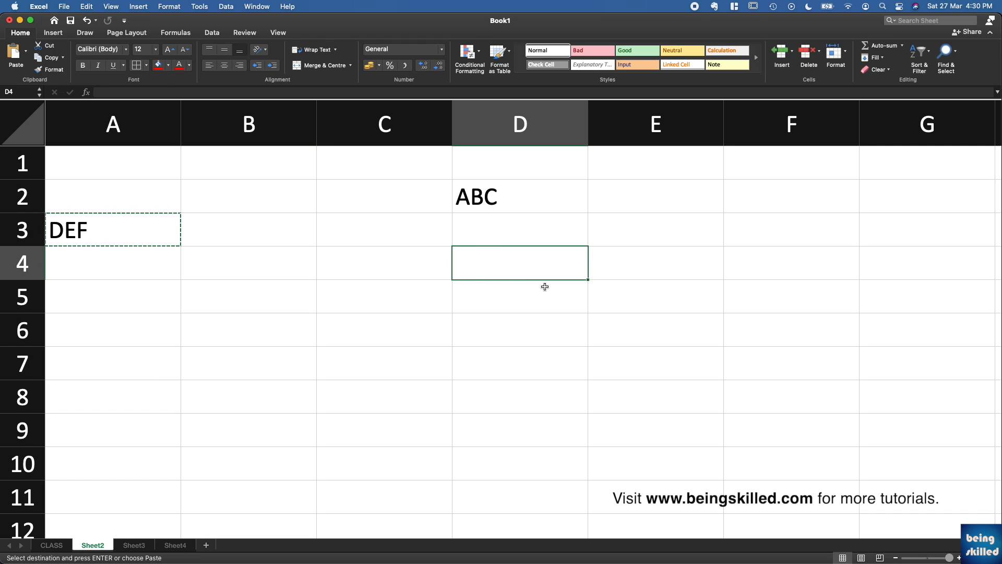
click(16, 55)
Paste the copied DEF from cell A3 again into cells D5, D6 and D7
click(462, 285)
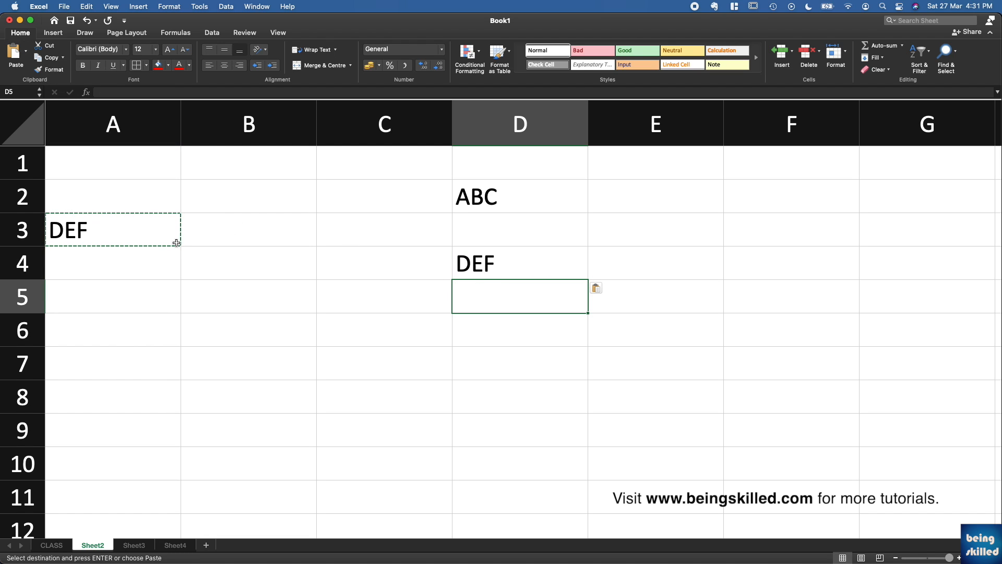
click(14, 56)
click(459, 323)
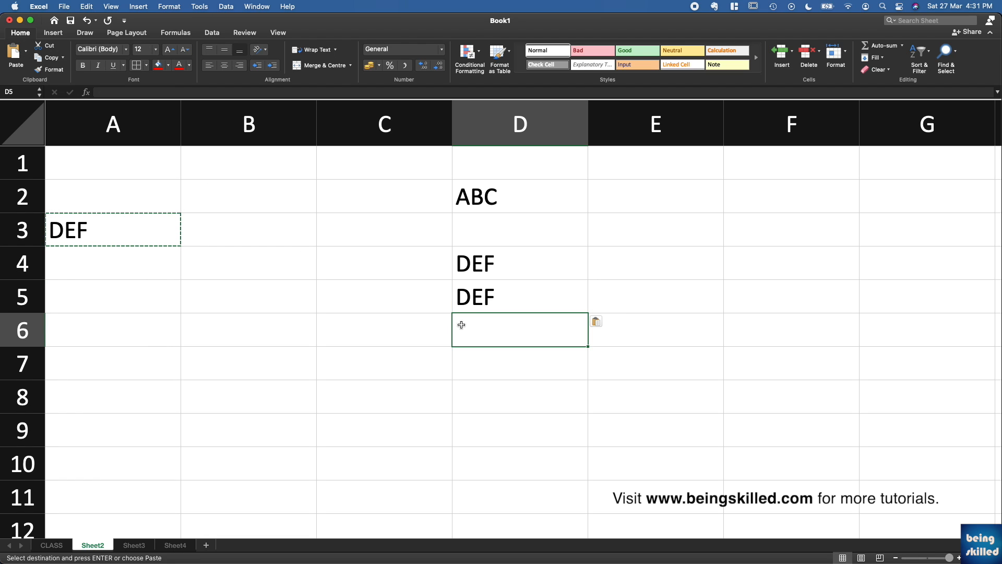
click(23, 56)
click(487, 353)
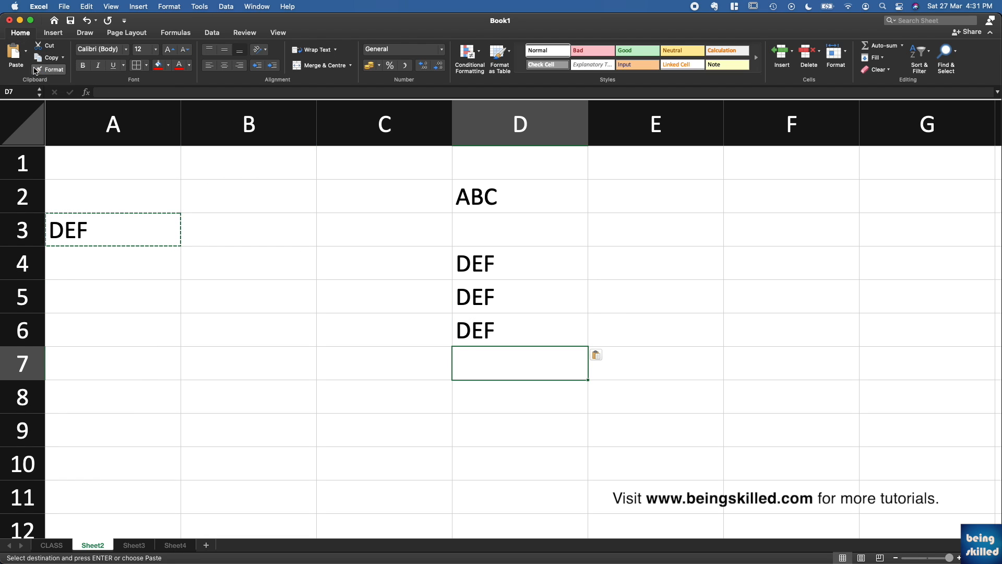
click(17, 59)
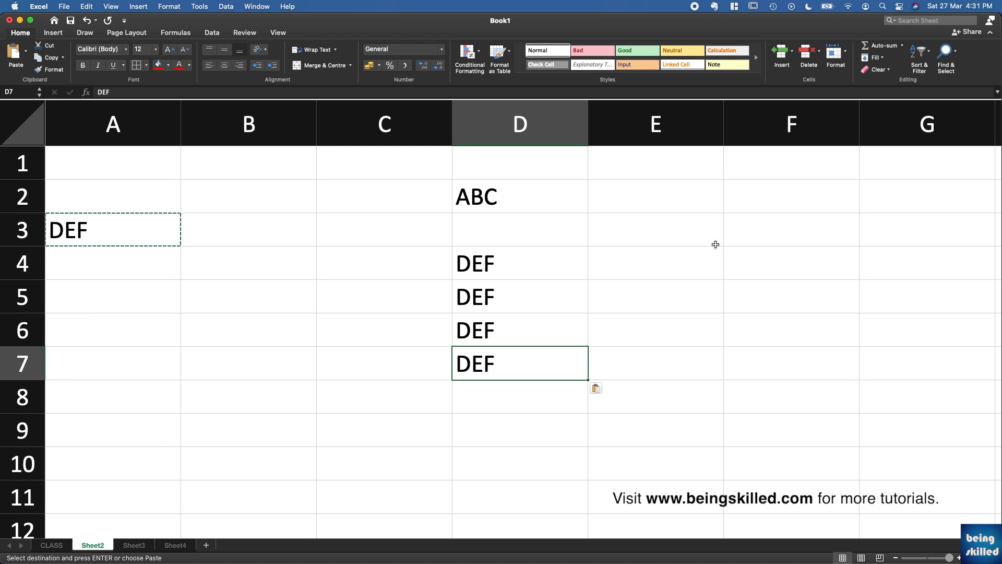
Copy DEF from cell D4 to E4 and from cell D5 to E5
click(508, 266)
key(super+c)
click(639, 265)
key(super+v)
click(513, 297)
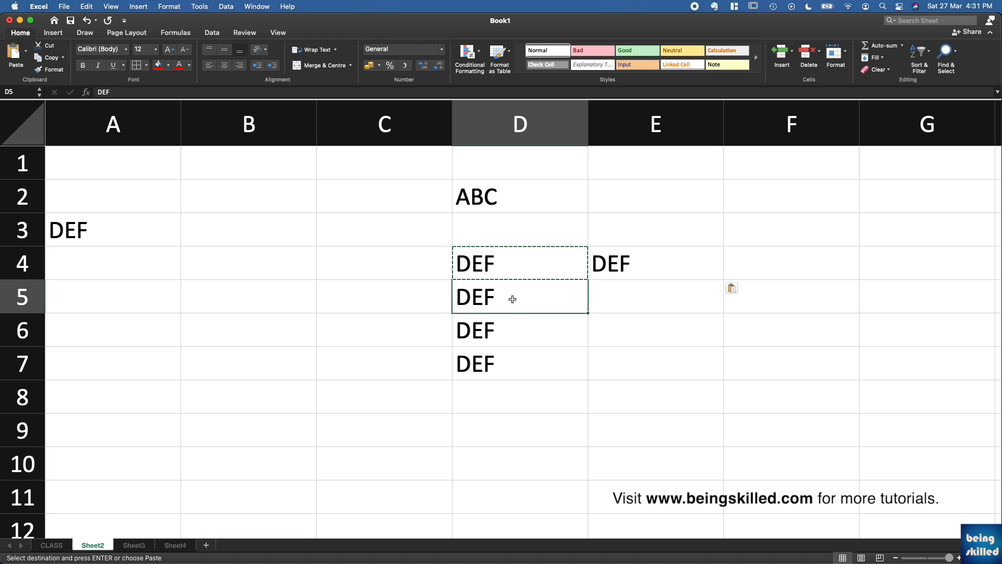
key(super+c)
key(super+v)
click(635, 301)
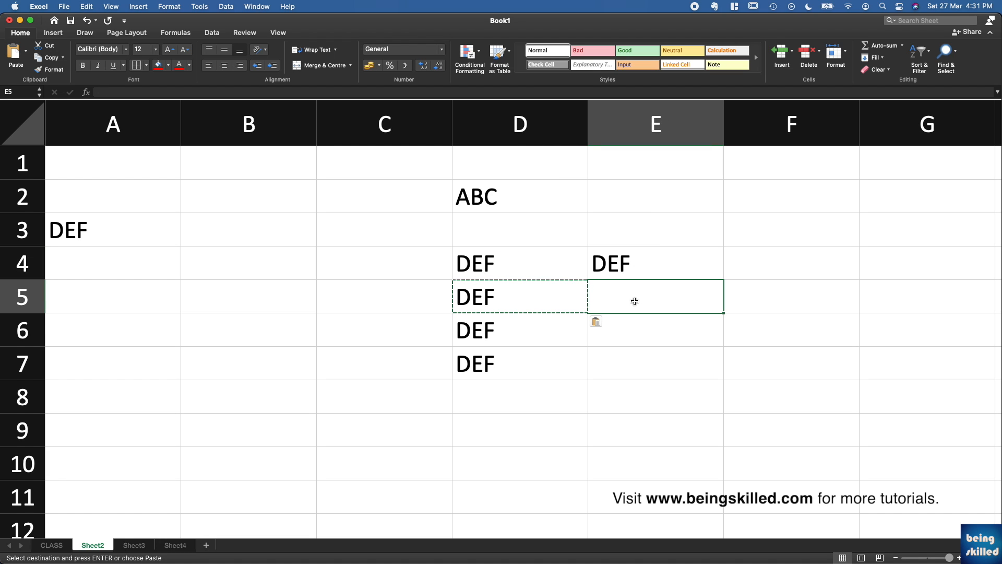
key(super+v)
click(630, 333)
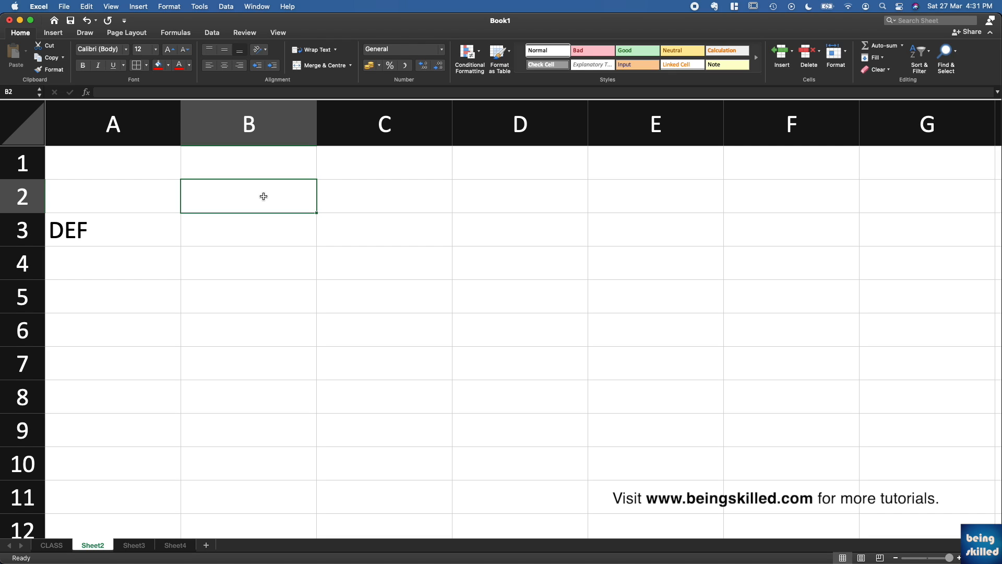
Enter ABCDEDF in cell B2 and make the text bold
text(ABCDEDF)
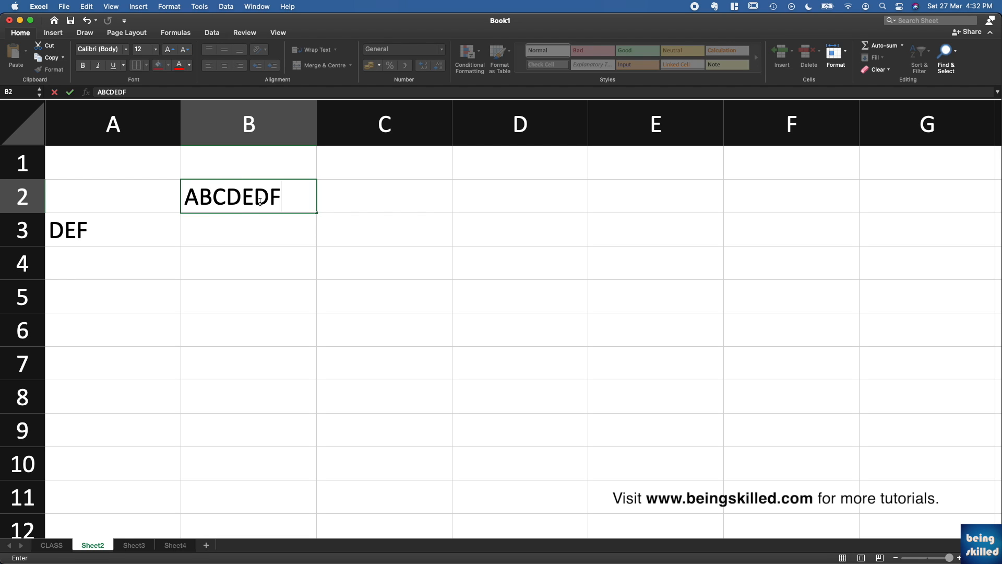
key(Return)
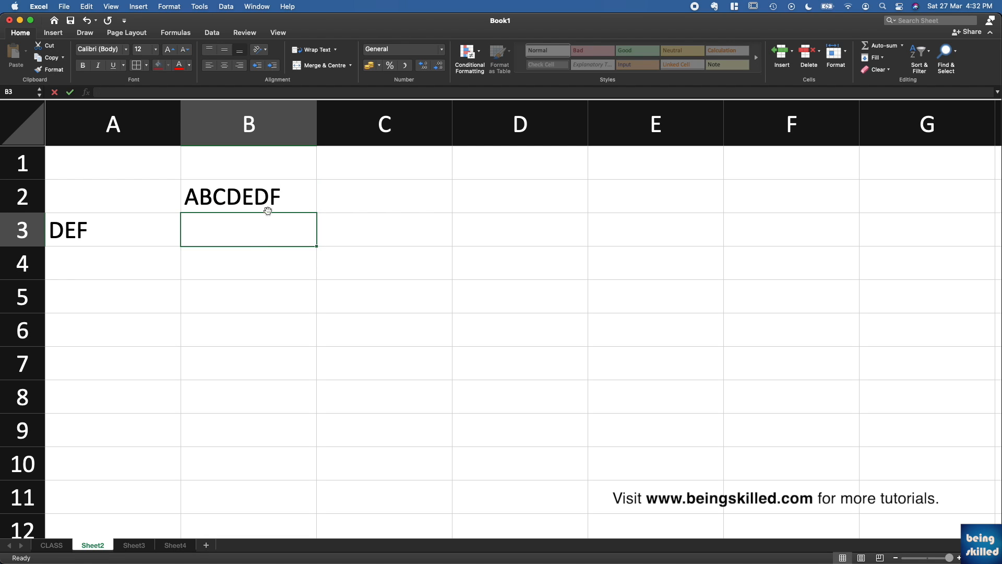
click(257, 195)
key(super+b)
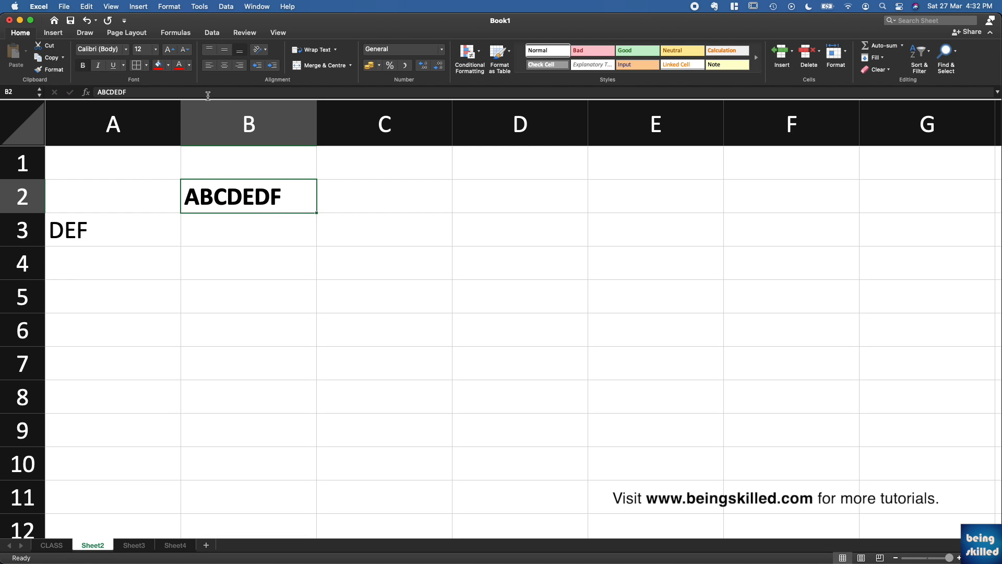
Colour the text in cell B2 red and give the cell a green fill
click(179, 65)
click(161, 67)
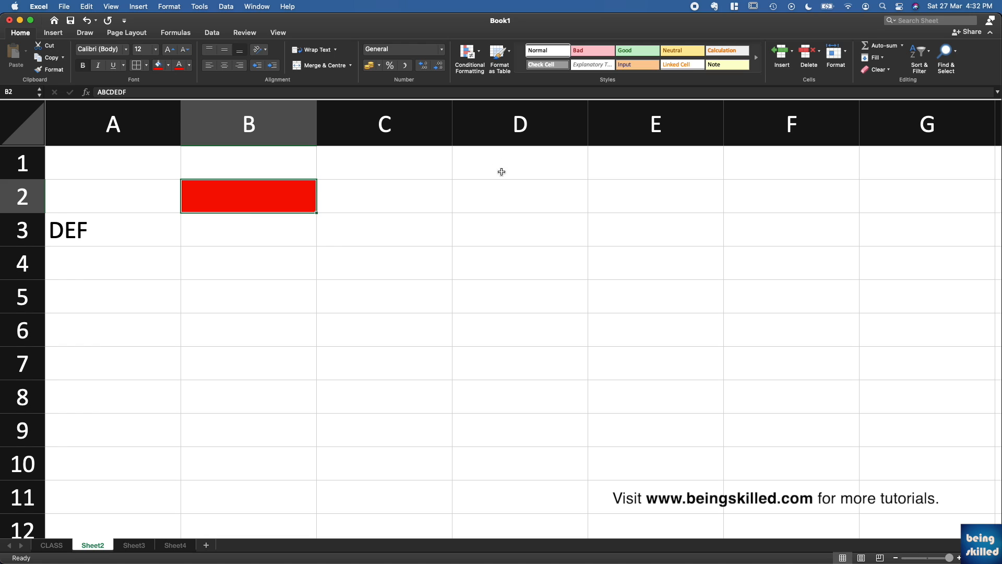
click(167, 69)
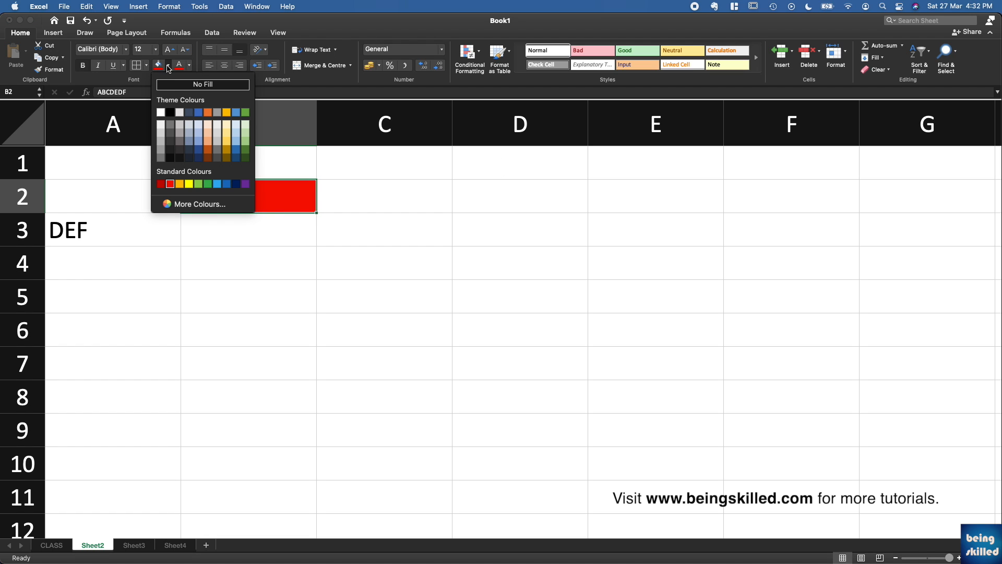
click(162, 111)
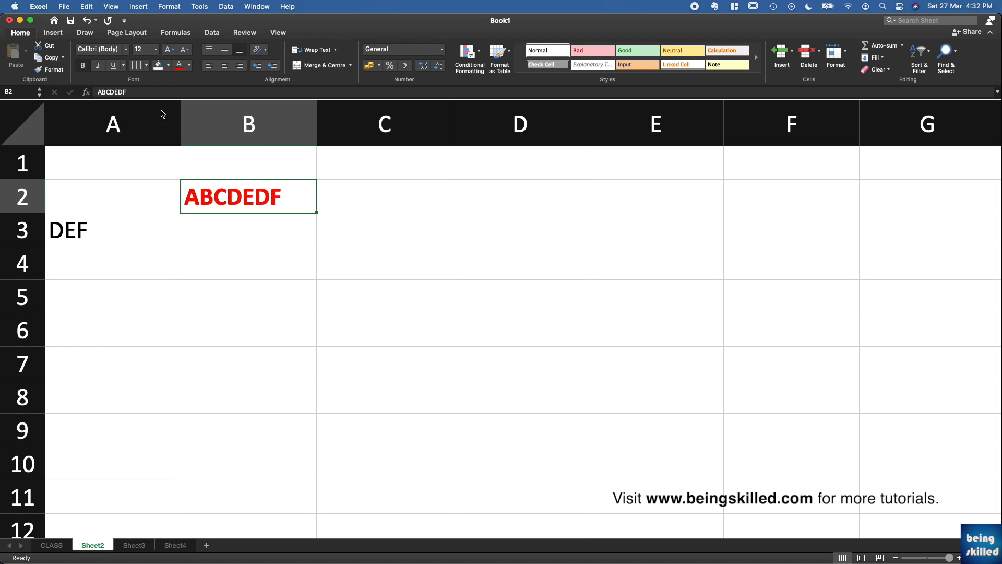
click(168, 66)
click(244, 115)
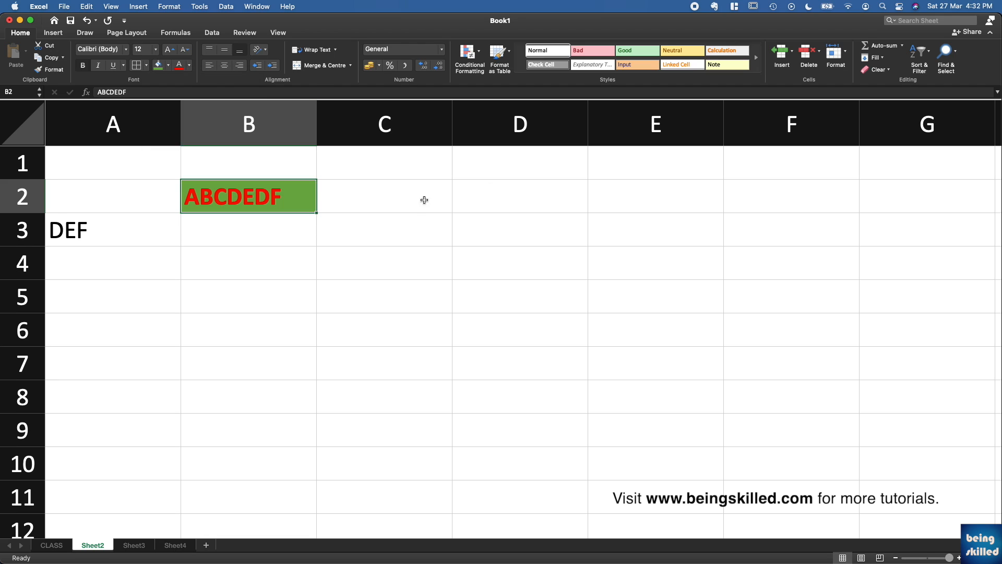
Enter ABC as plain text in cell E2
click(561, 185)
click(648, 201)
text(ABC)
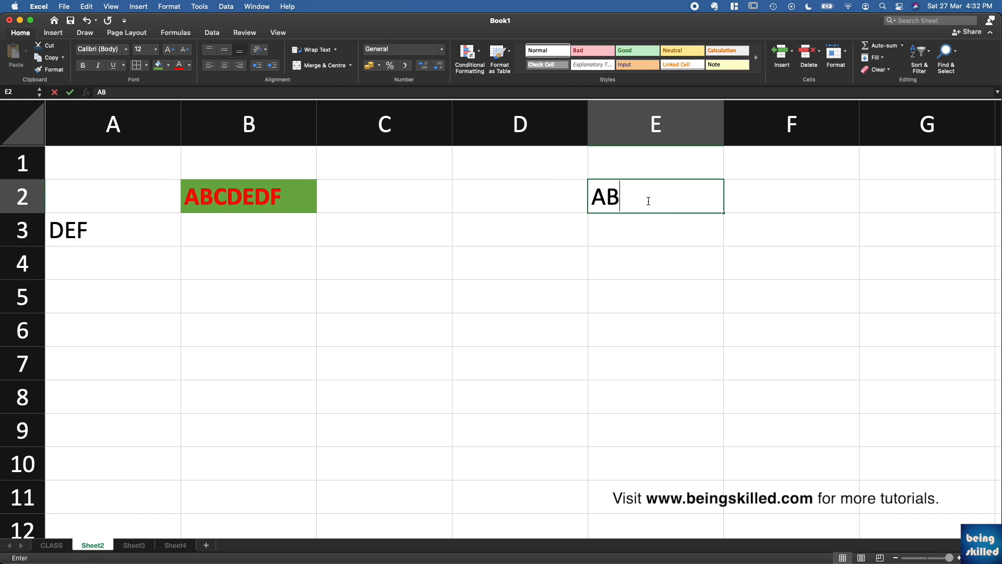
key(Left)
key(Left)
key(Left)
key(Left)
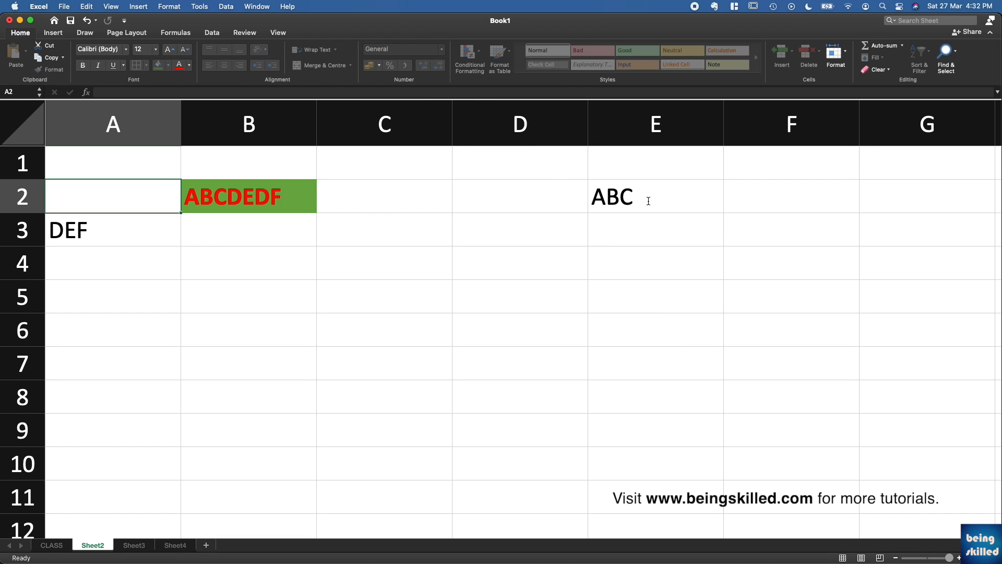
Copy only the formatting of cell B2 onto cell E2 with the format painter
key(Right)
key(Right)
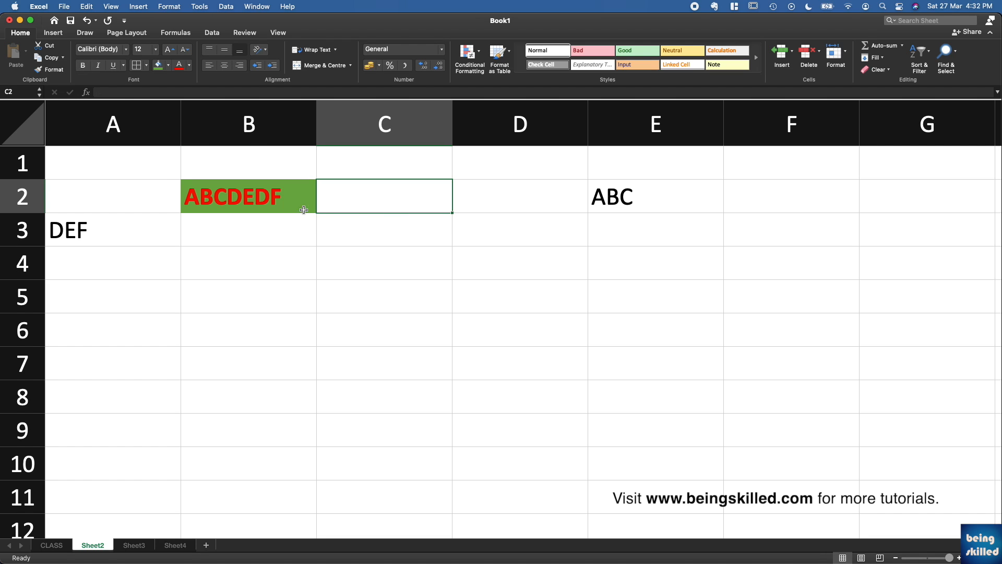
key(Left)
key(Up)
key(Down)
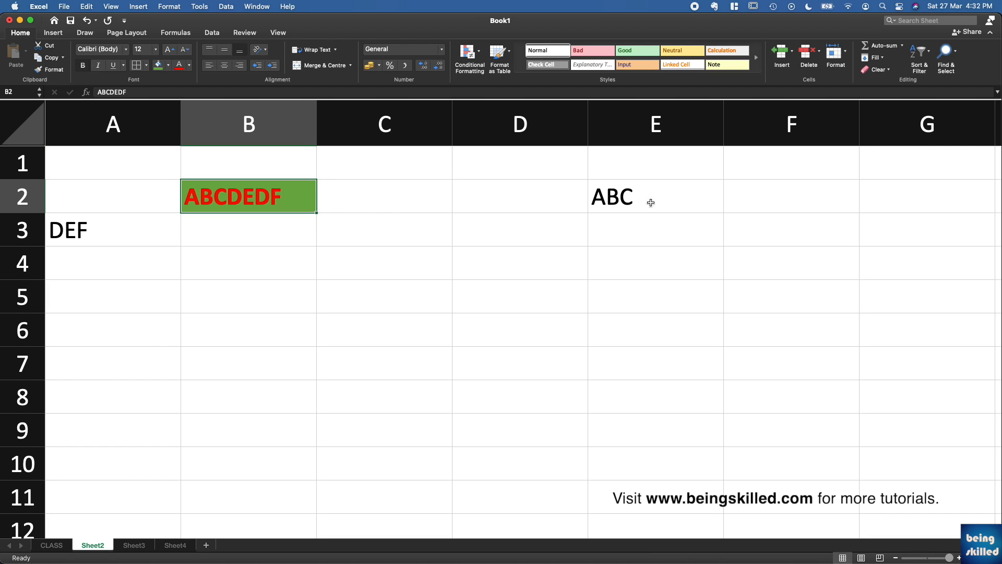
click(655, 201)
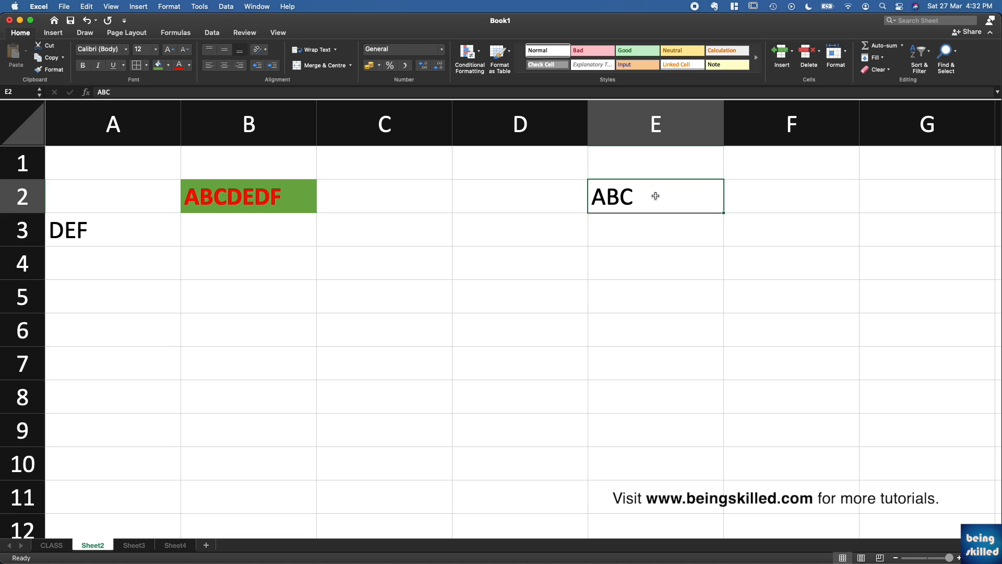
click(274, 195)
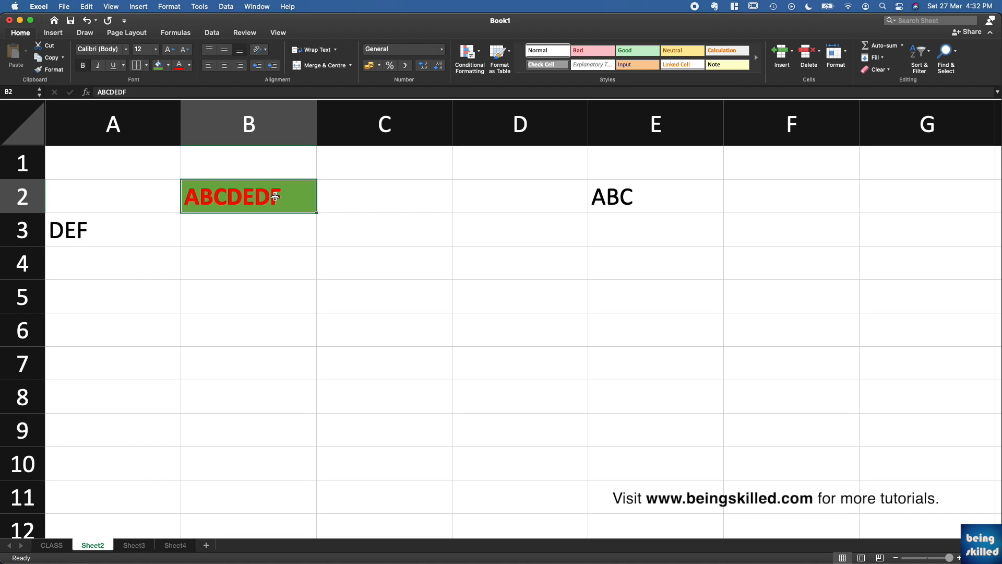
click(54, 69)
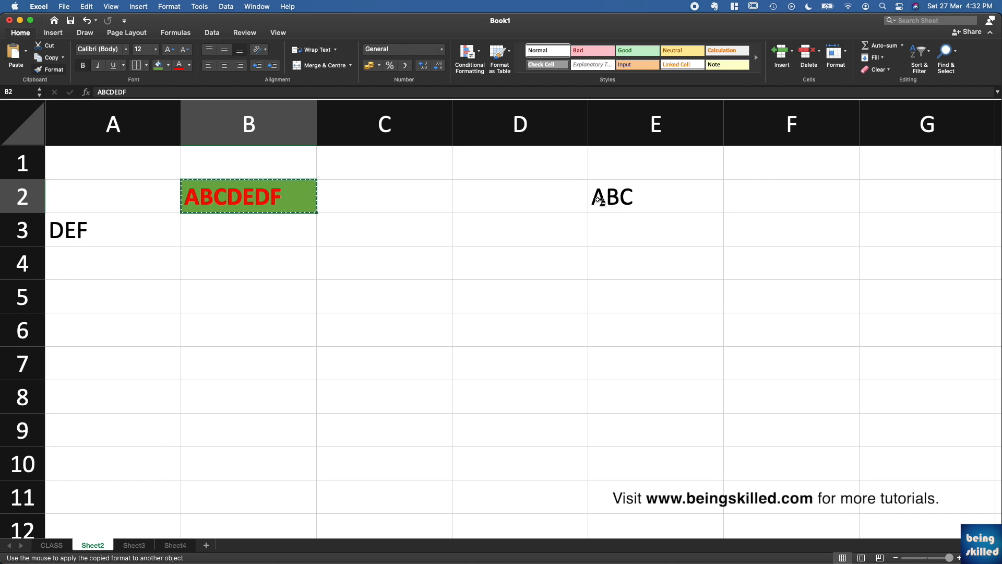
click(662, 195)
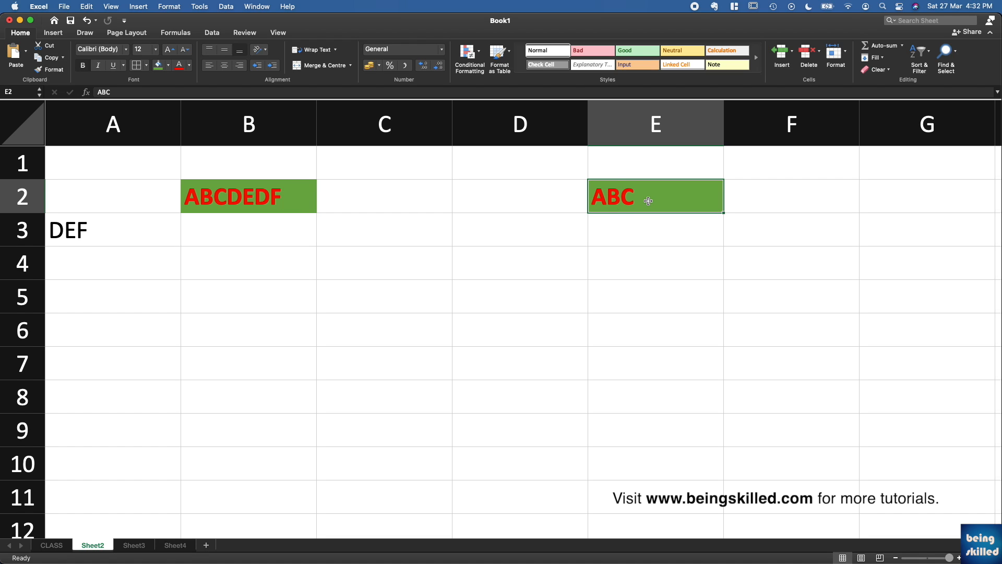
Try centre and right alignment on the text in cell B2
click(233, 202)
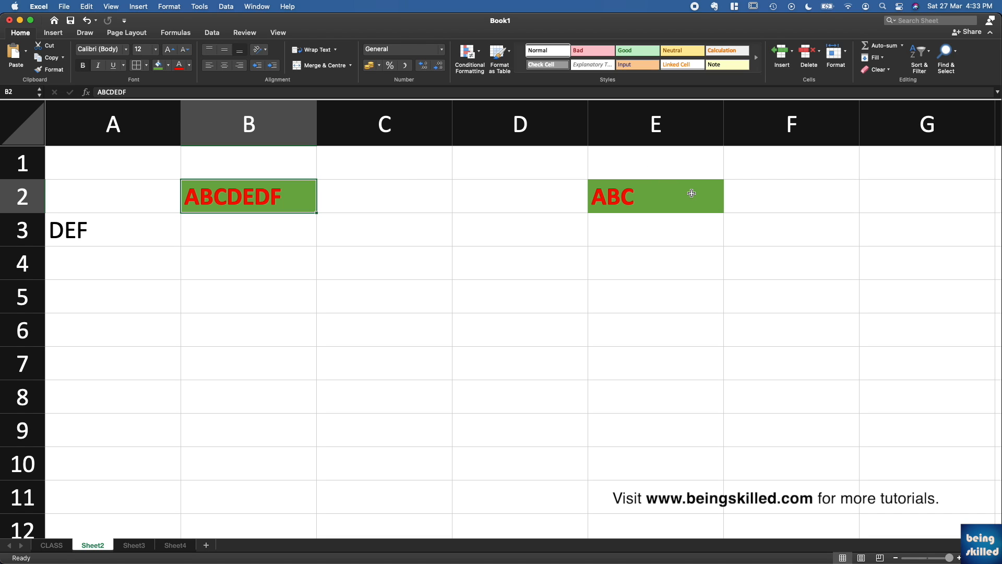
click(42, 72)
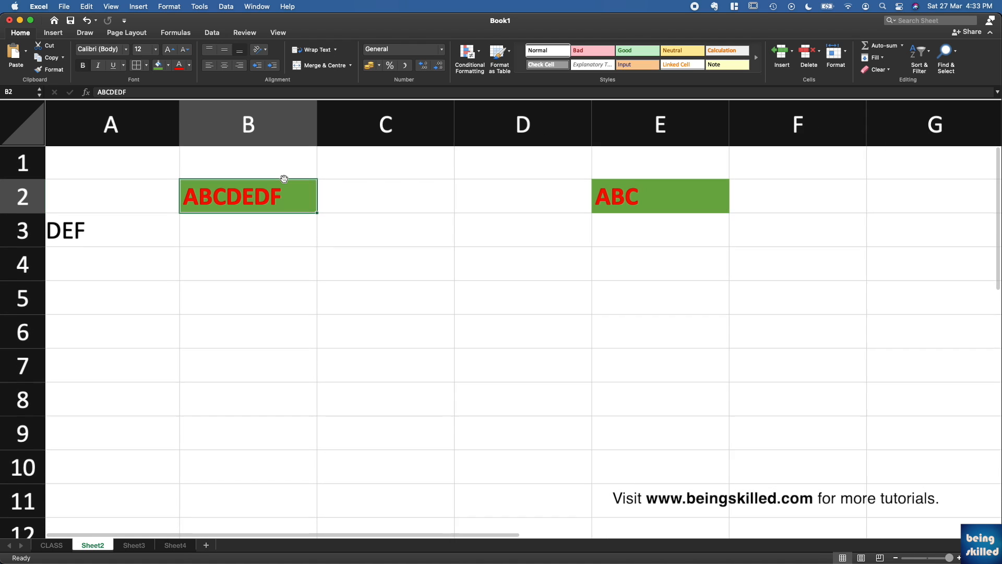
click(227, 70)
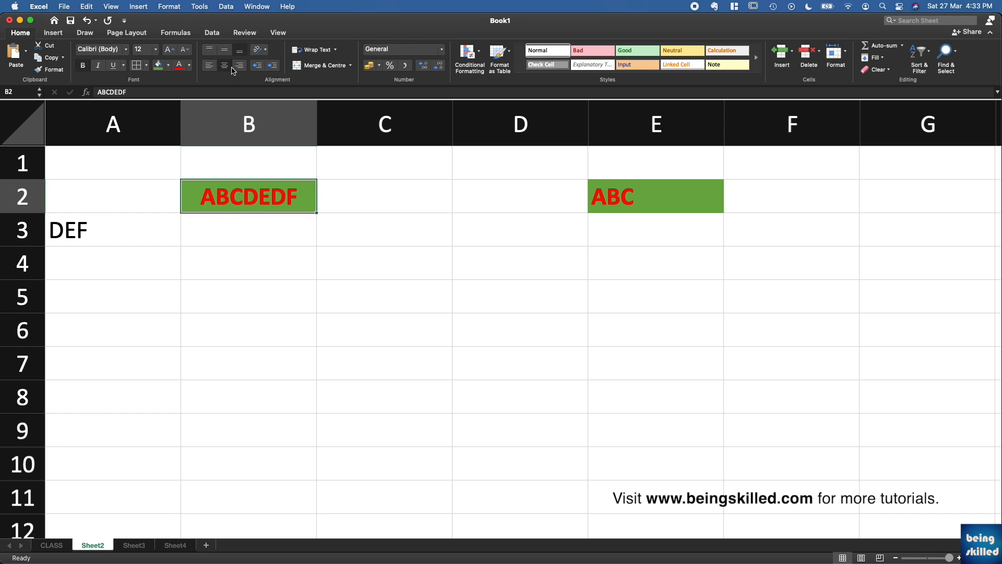
click(242, 70)
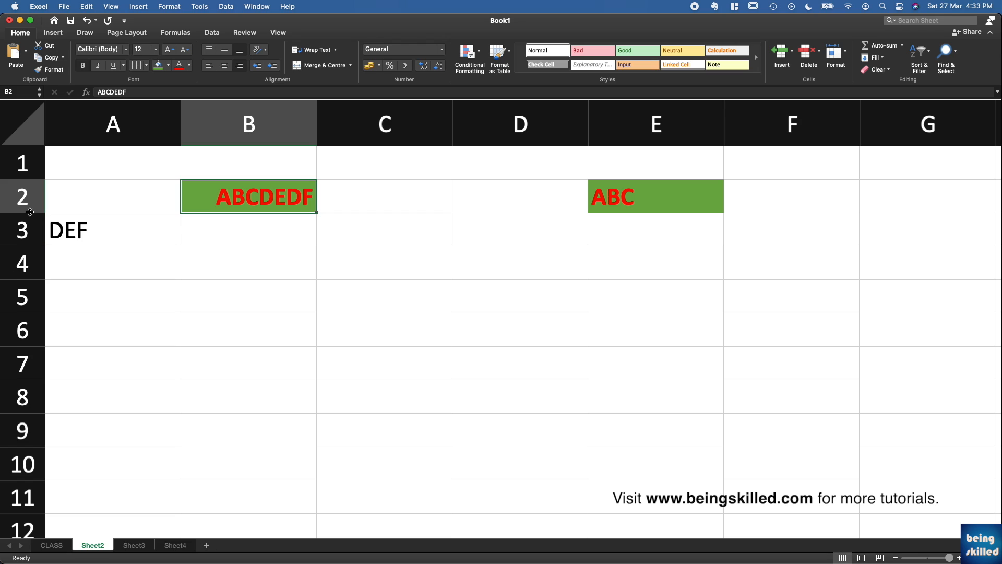
Increase row 2's height to 48, centre the text of cell B2 horizontally and apply top, middle and bottom alignment in turn
drag(28, 212, 27, 278)
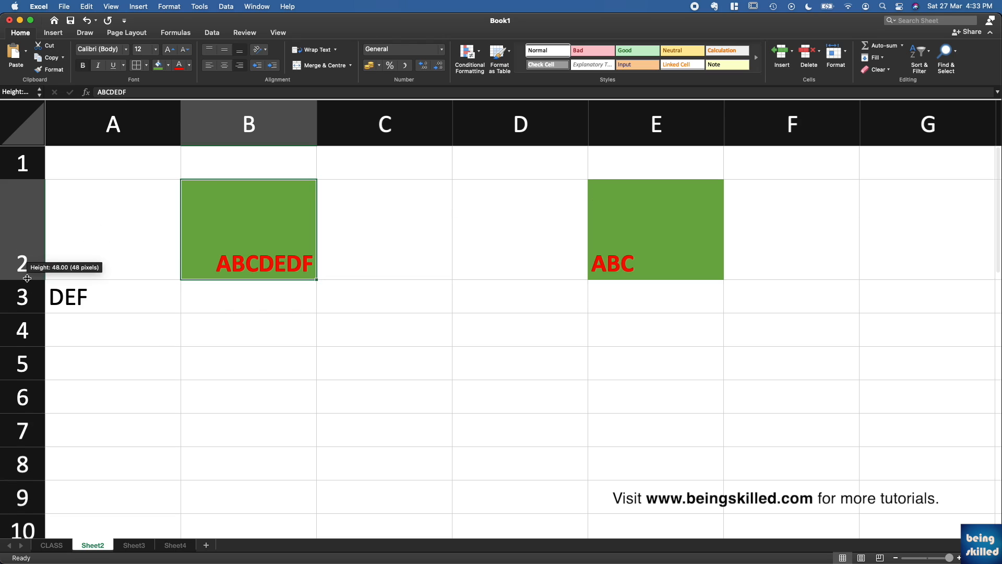
click(224, 65)
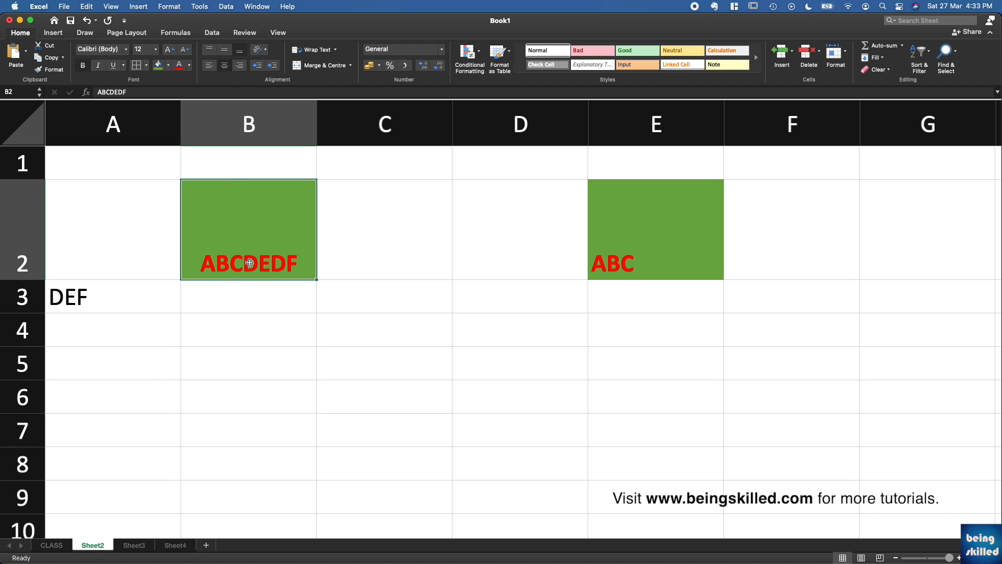
click(210, 50)
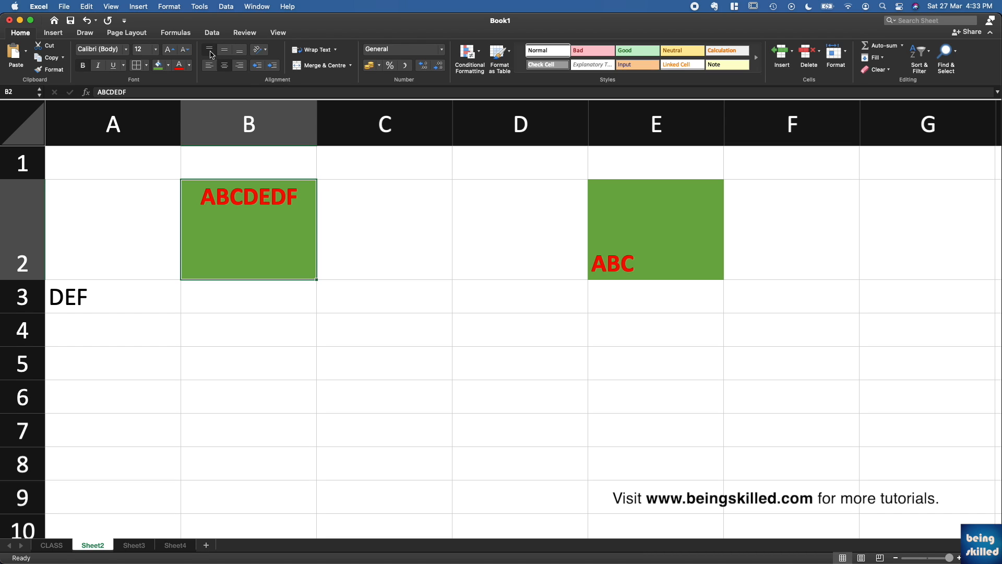
click(226, 52)
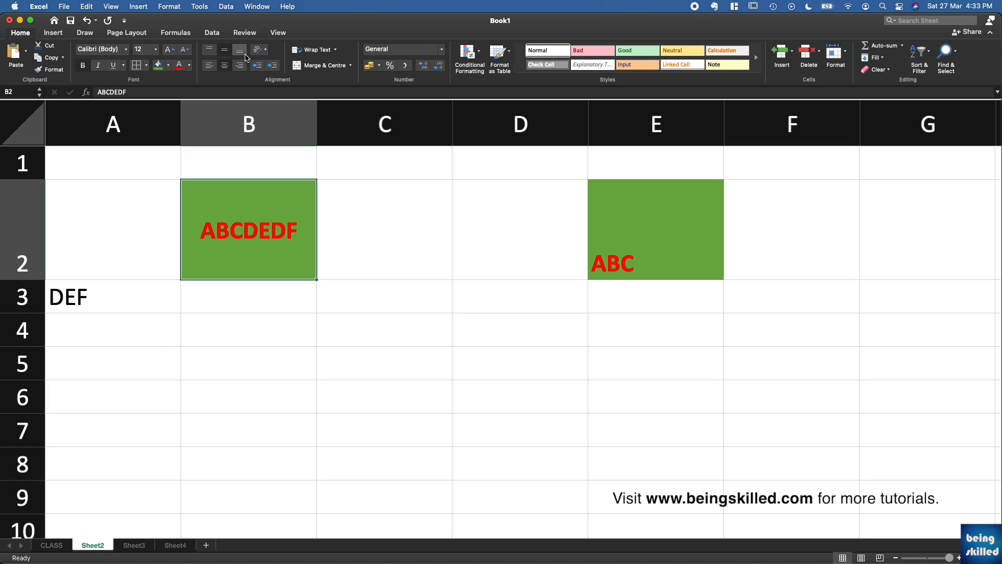
click(243, 53)
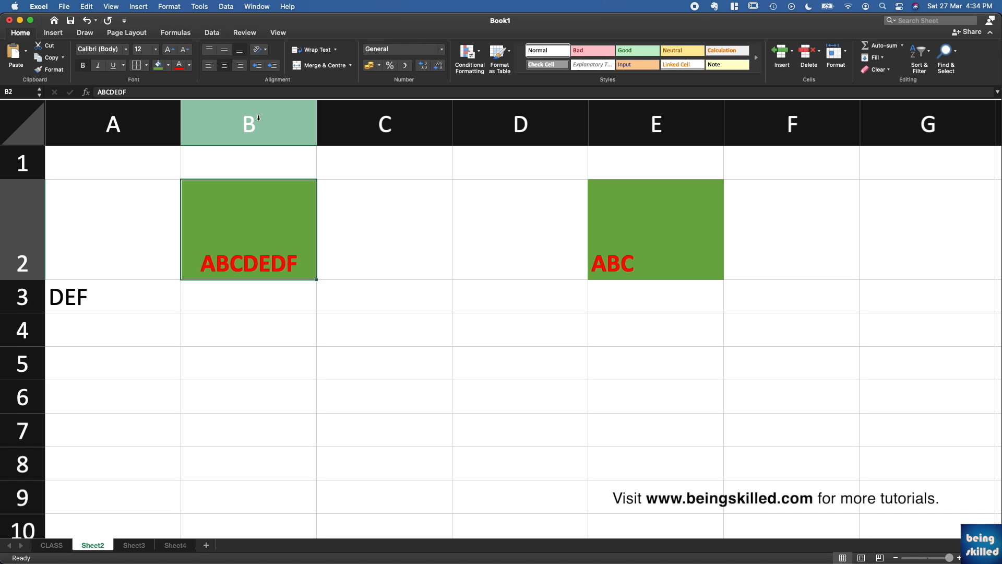
Set the text in cell B2 to vertical orientation and enlarge row 2 until all its letters fit
click(268, 52)
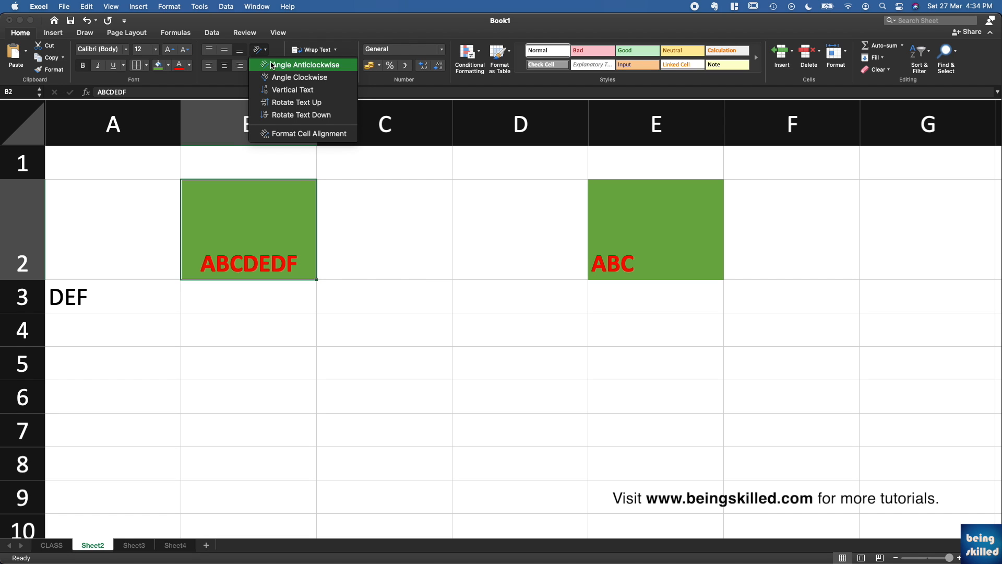
click(289, 90)
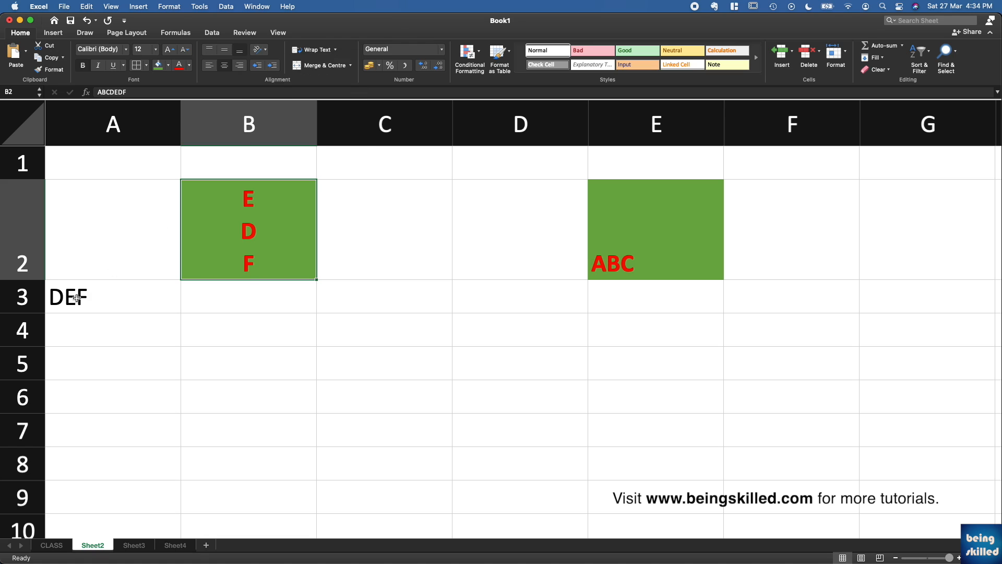
drag(31, 282, 30, 429)
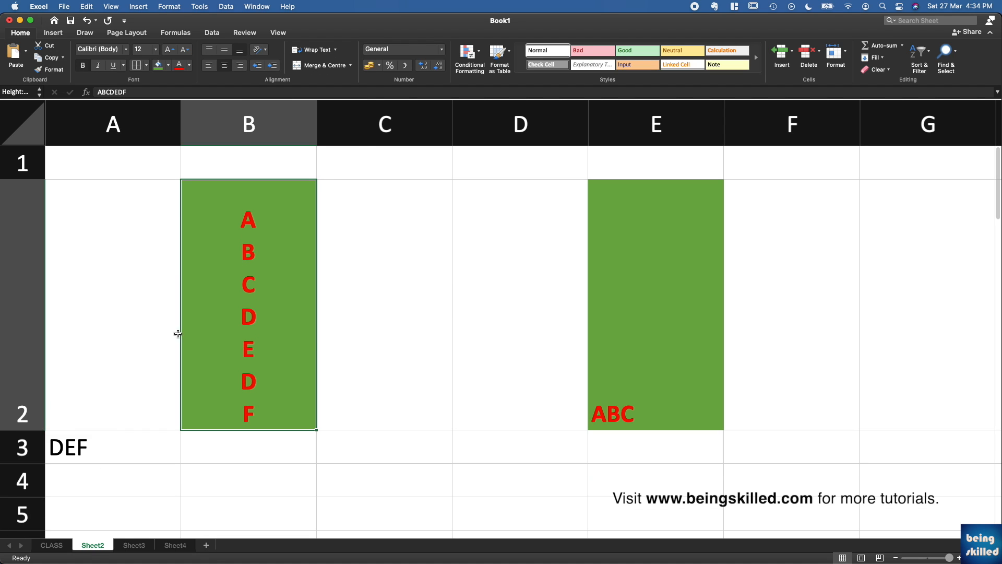
Align the text of cell B2 to the middle vertically and change the cell's fill to white
click(224, 52)
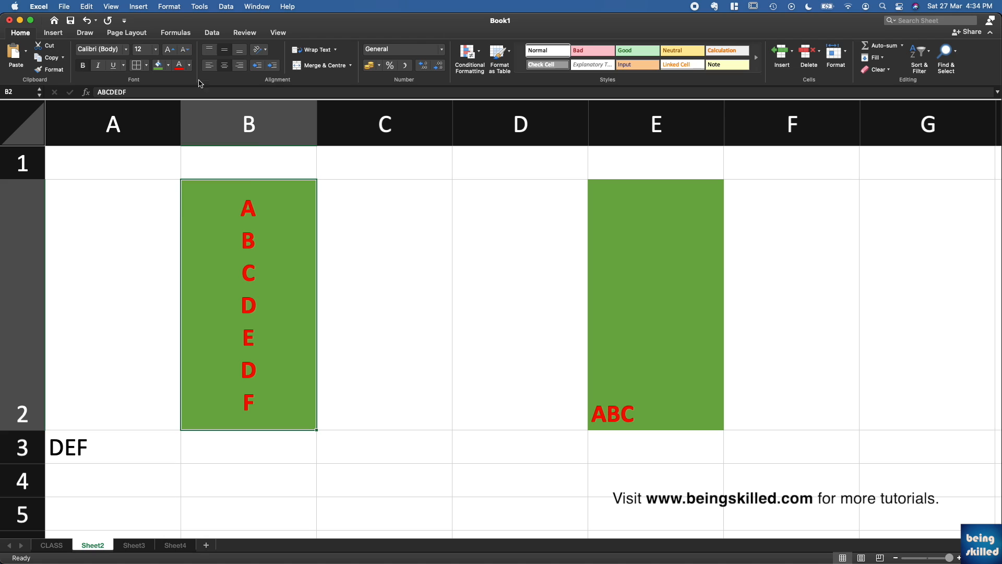
click(168, 65)
click(161, 114)
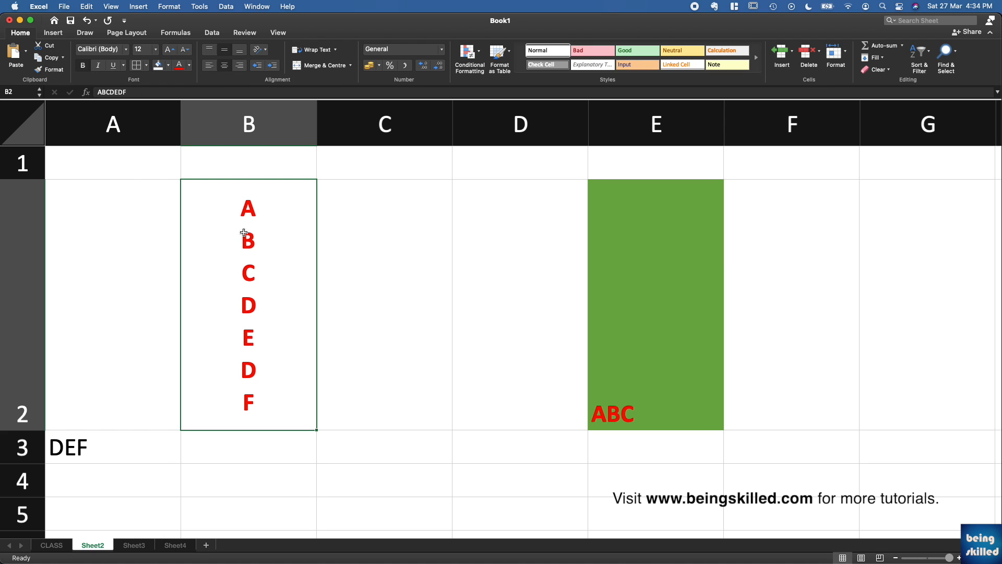
Narrow column B to roughly half its width and widen column A in two stages
drag(317, 118, 253, 121)
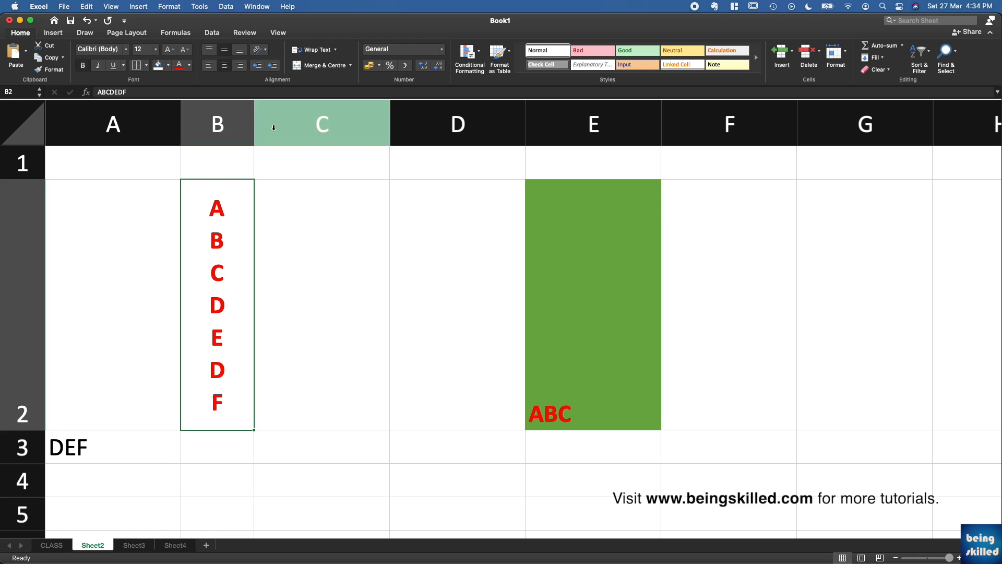
click(167, 123)
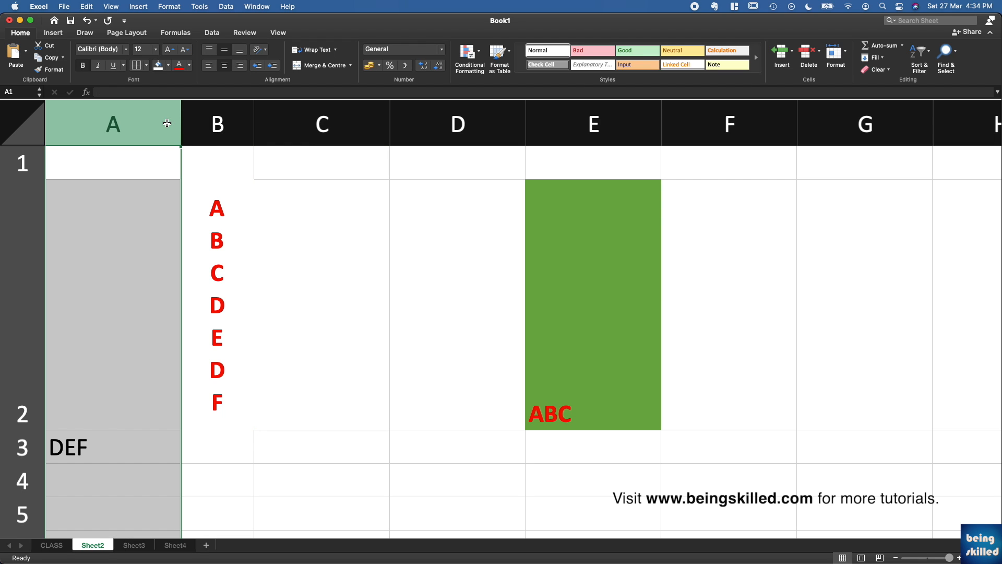
drag(176, 123, 216, 122)
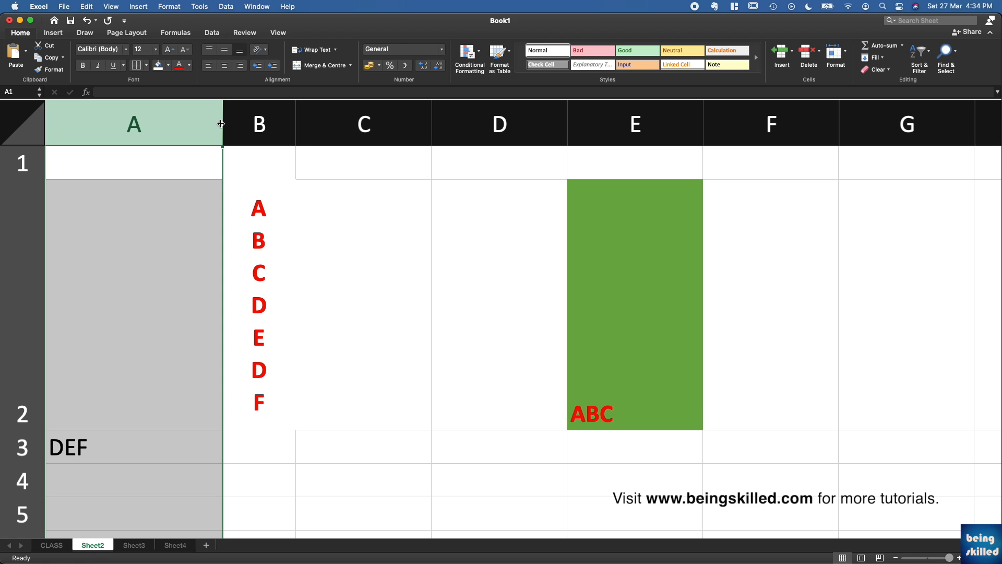
drag(222, 119, 292, 124)
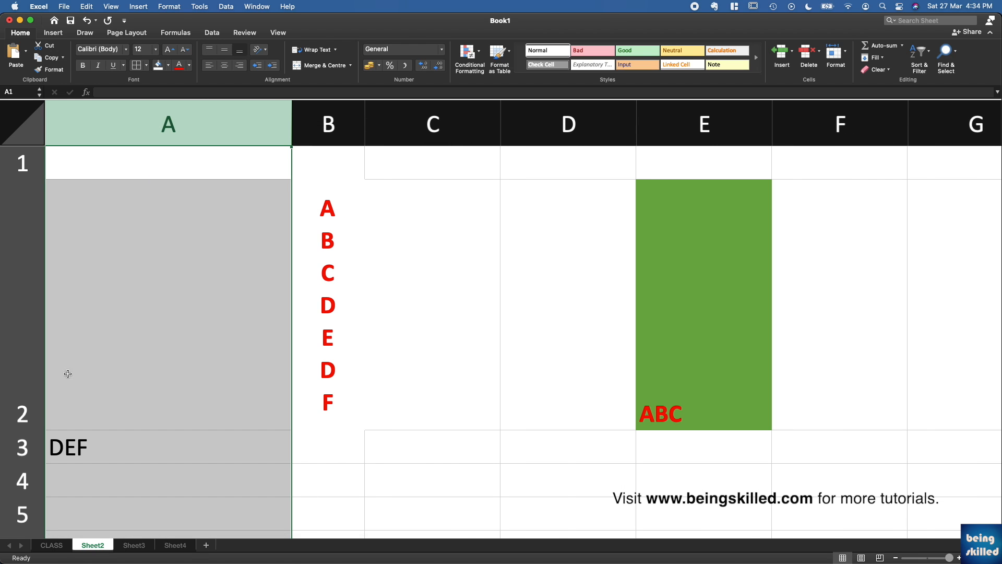
Shrink row 2 and set rows 1 to 7 together to a height of 19
drag(22, 432, 11, 219)
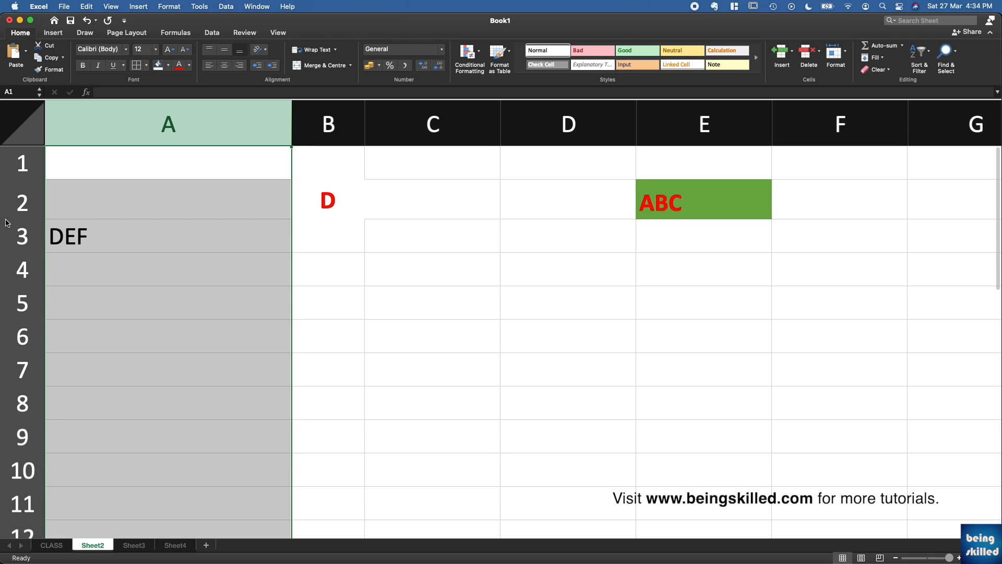
click(11, 165)
drag(11, 375, 11, 376)
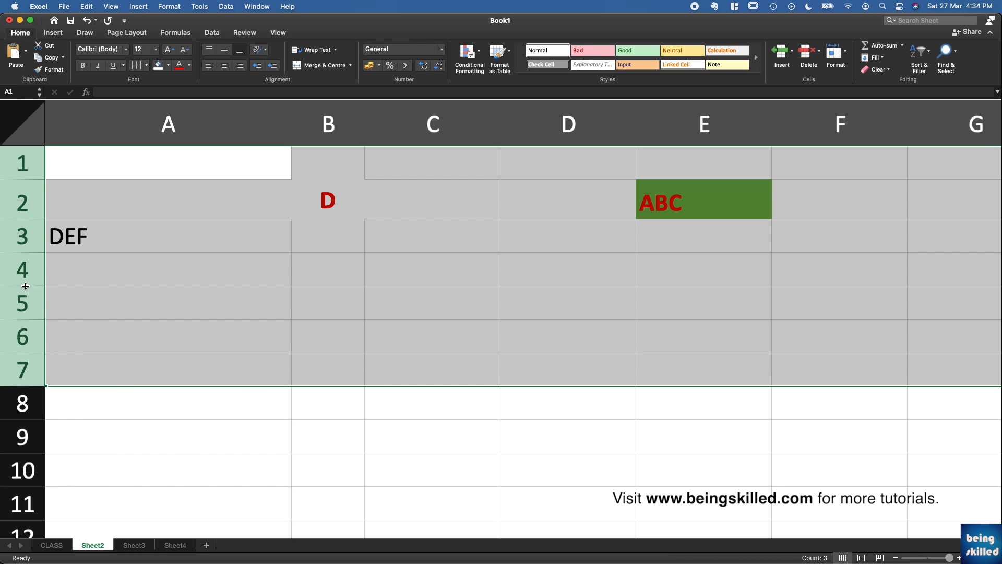
drag(21, 253, 21, 258)
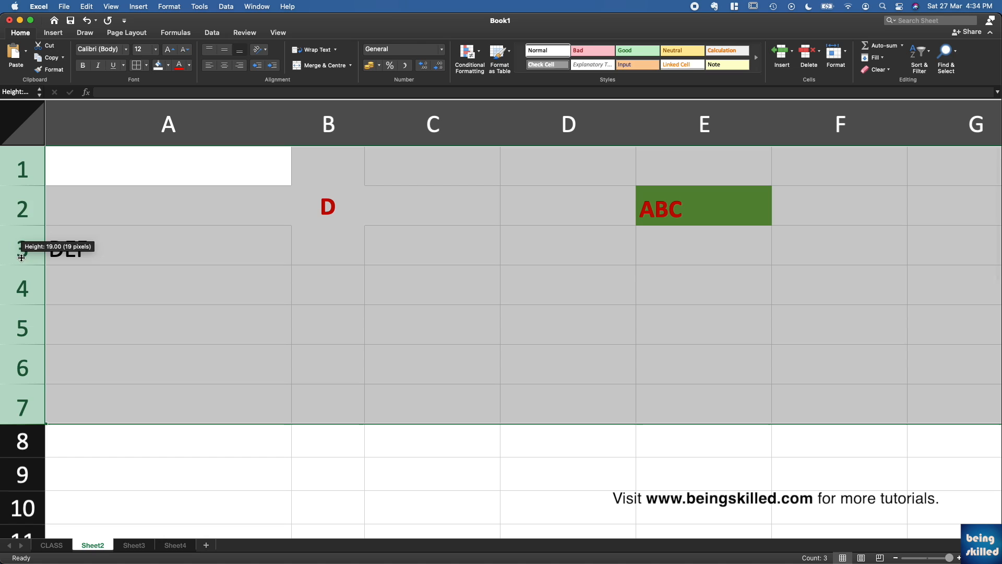
Enlarge row 1 on its own, select rows 1 to 5 and bring row 1 back to the height of the others
click(62, 195)
drag(31, 185, 31, 194)
drag(31, 194, 31, 207)
drag(29, 203, 26, 347)
mouse_move(3, 334)
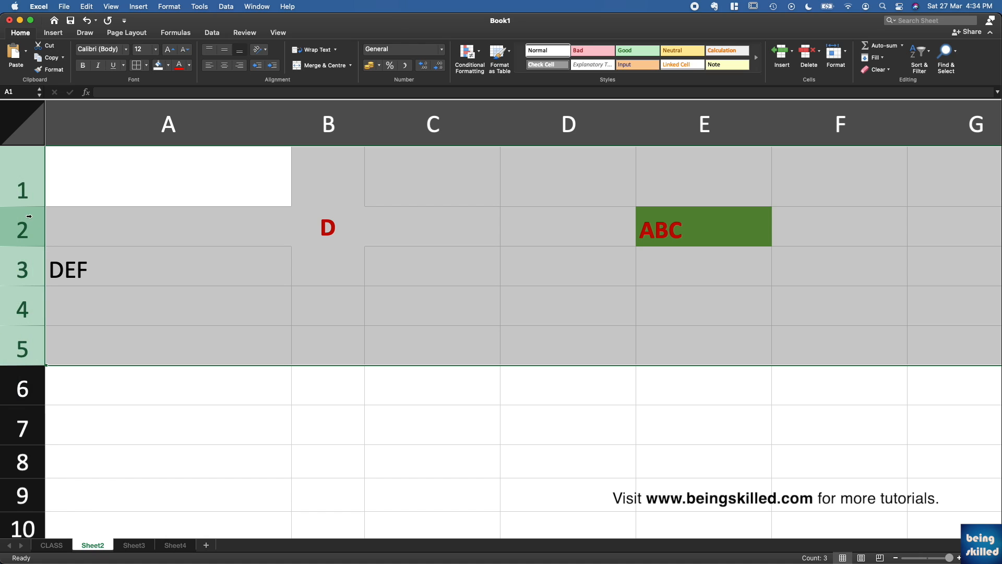
drag(26, 211, 31, 188)
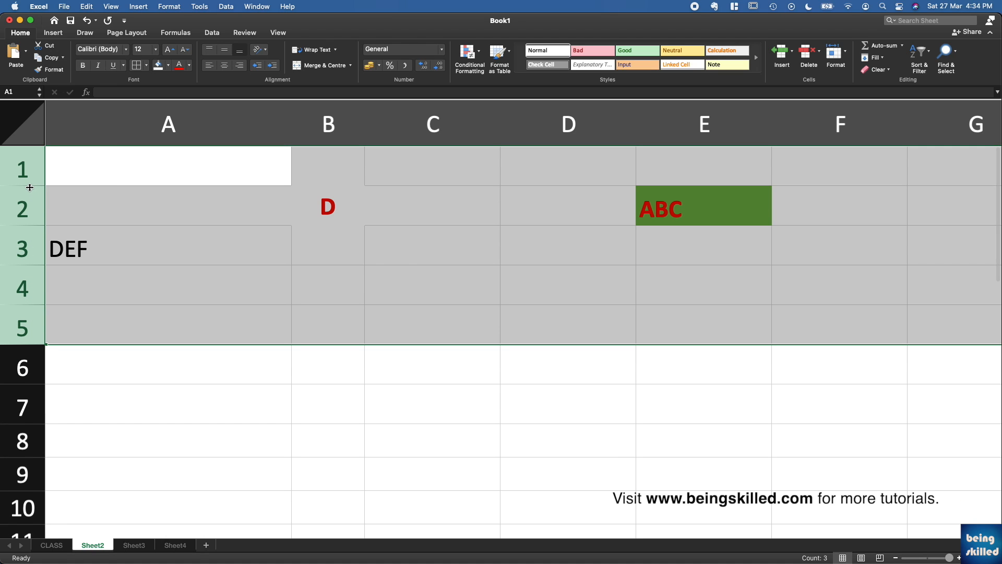
Enlarge rows 1 to 5 together, check their equal heights and shrink them together to a compact height
scroll(74, 360, down, 2)
scroll(74, 360, up, 2)
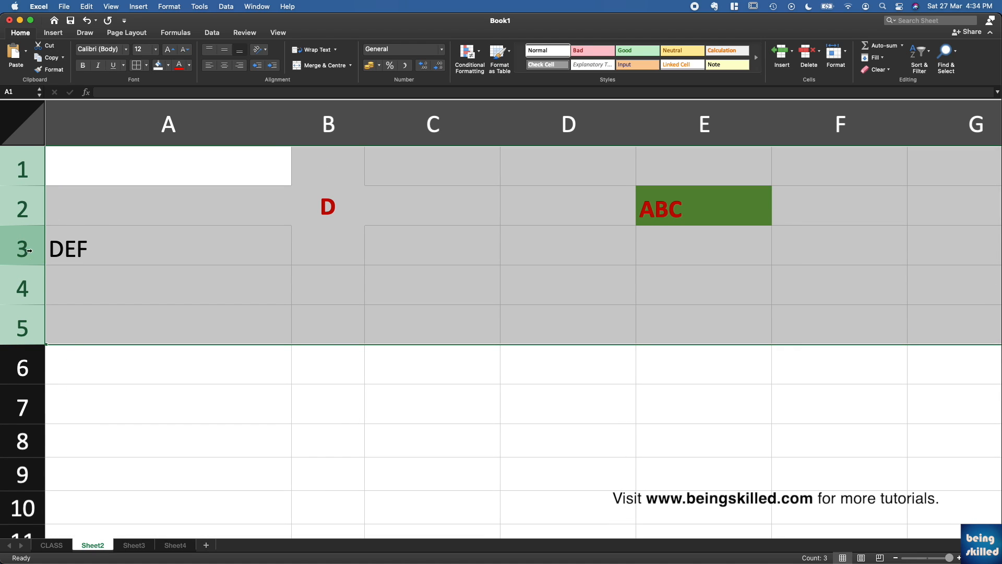
drag(32, 226, 33, 350)
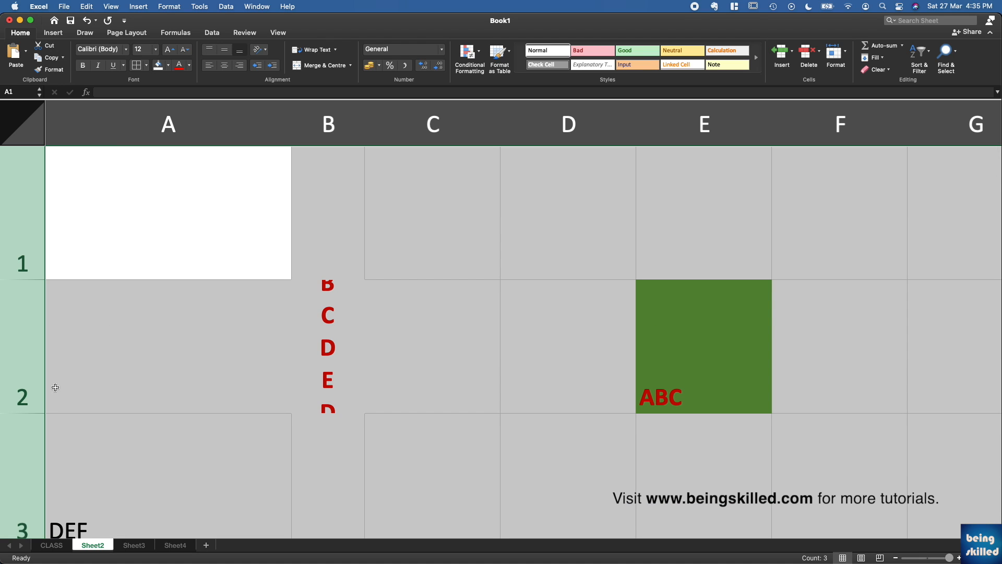
scroll(67, 374, down, 5)
scroll(68, 373, down, 2)
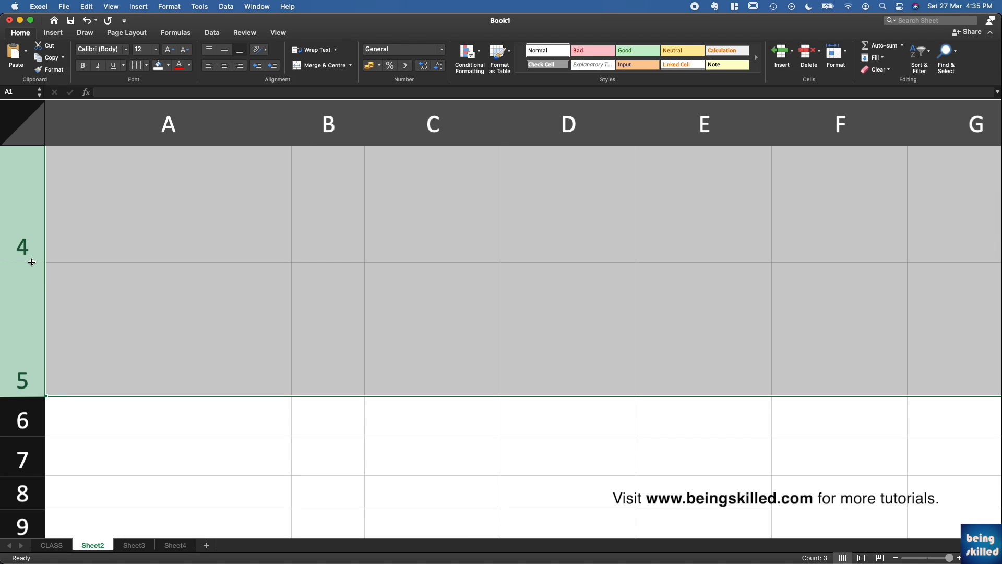
scroll(198, 201, up, 3)
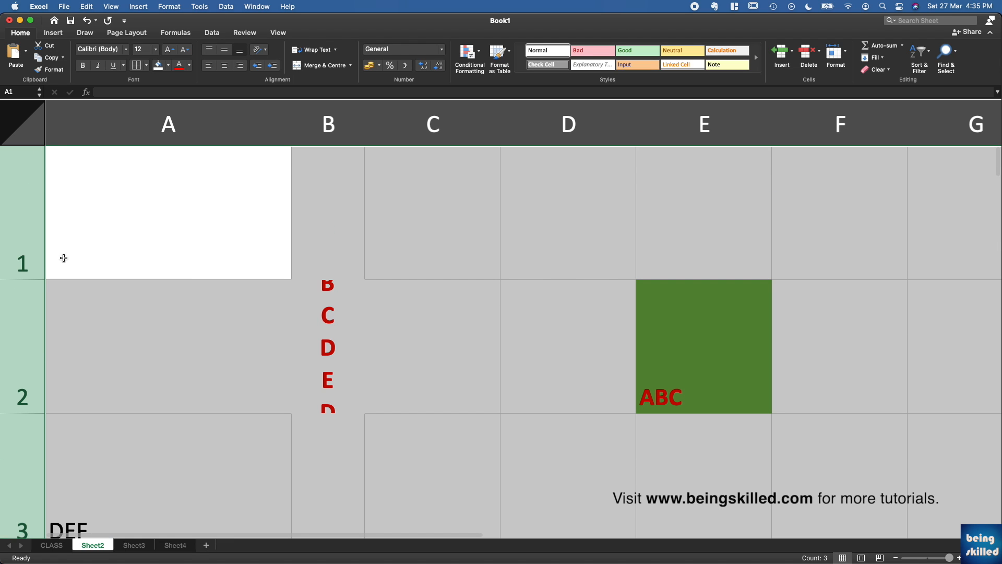
drag(33, 279, 29, 182)
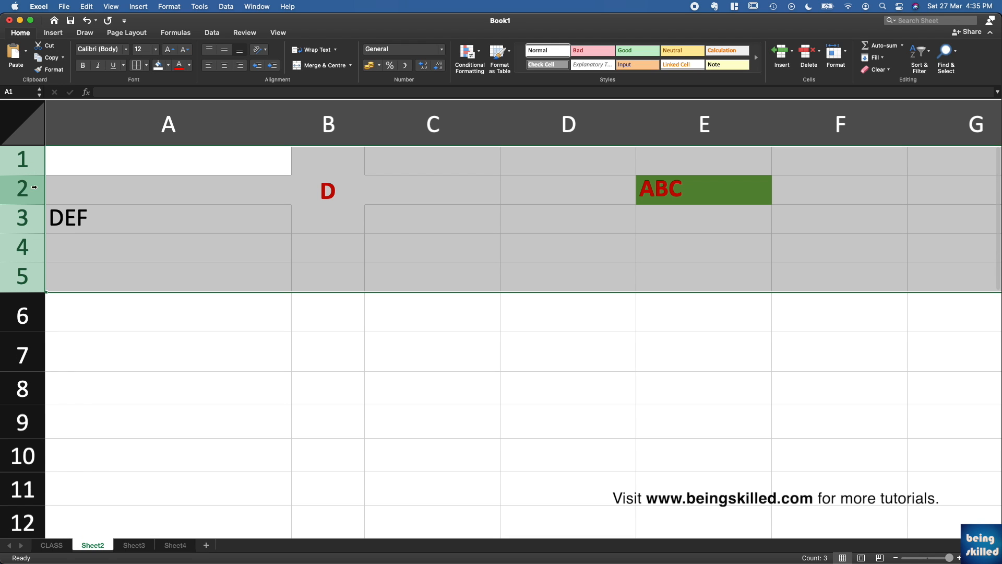
Select columns A to D and narrow them together to the same width
click(261, 114)
drag(261, 114, 604, 130)
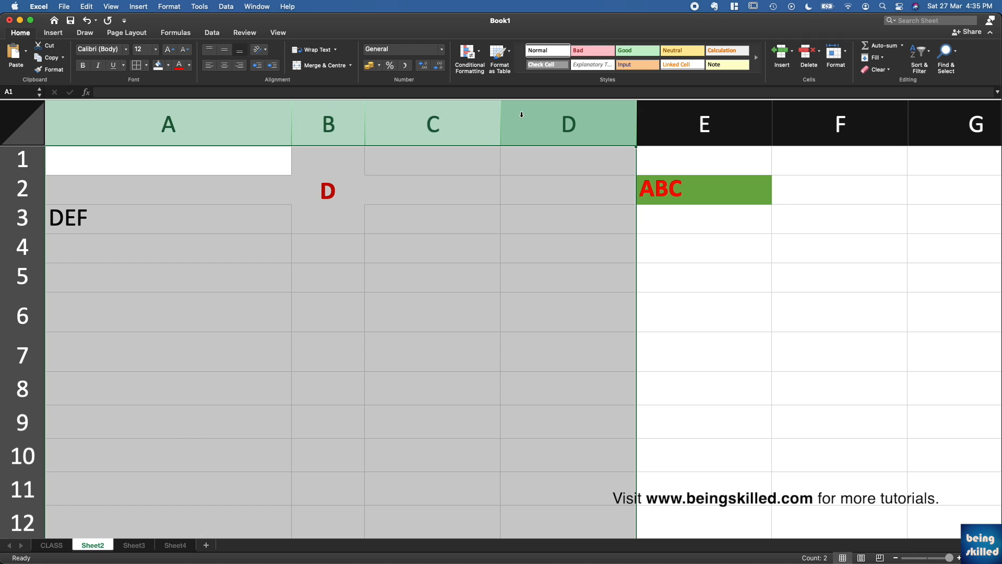
drag(501, 121, 440, 129)
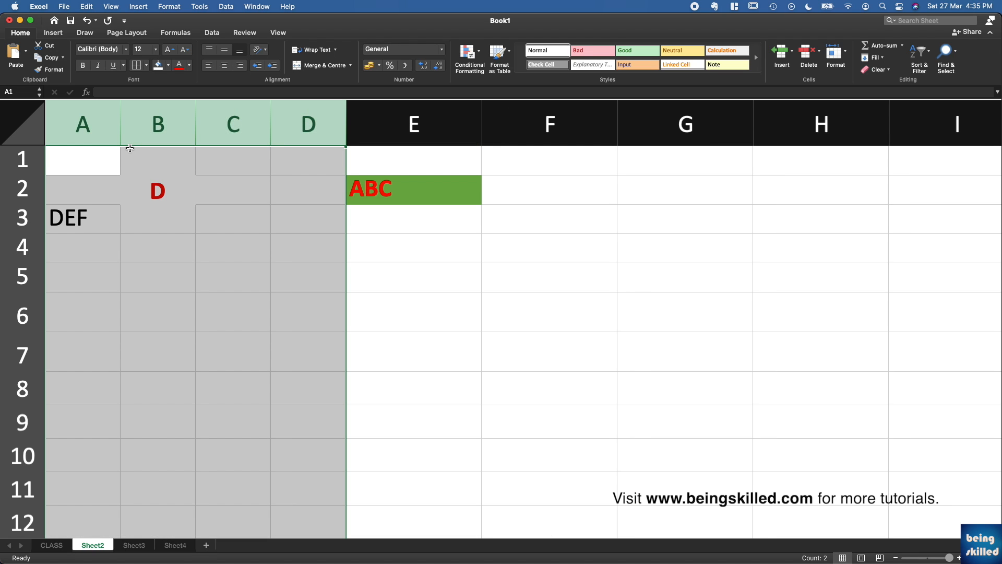
click(203, 211)
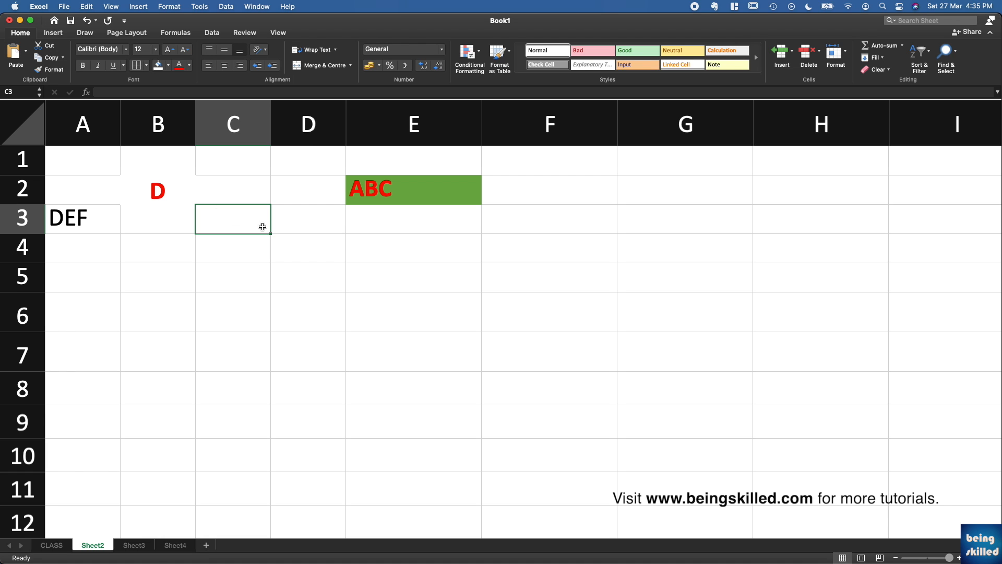
On the CLASS sheet, widen columns A to D together so they share the same width
click(53, 546)
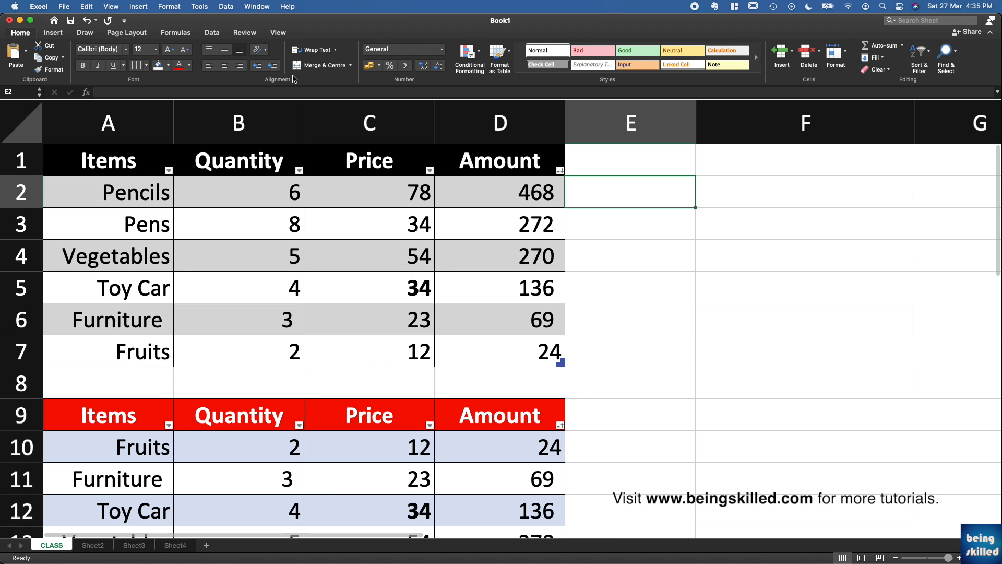
drag(104, 123, 499, 128)
click(438, 127)
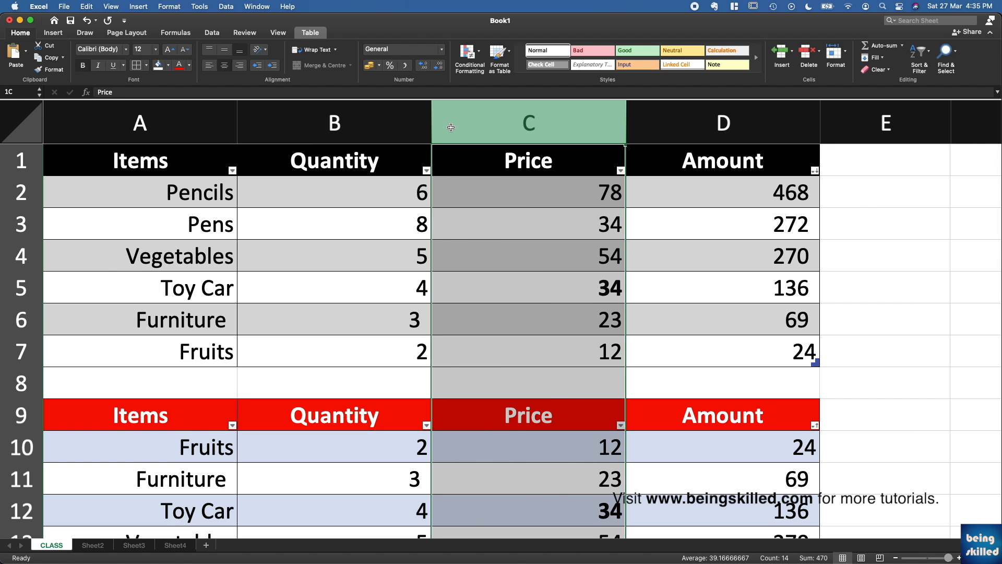
drag(140, 124, 488, 135)
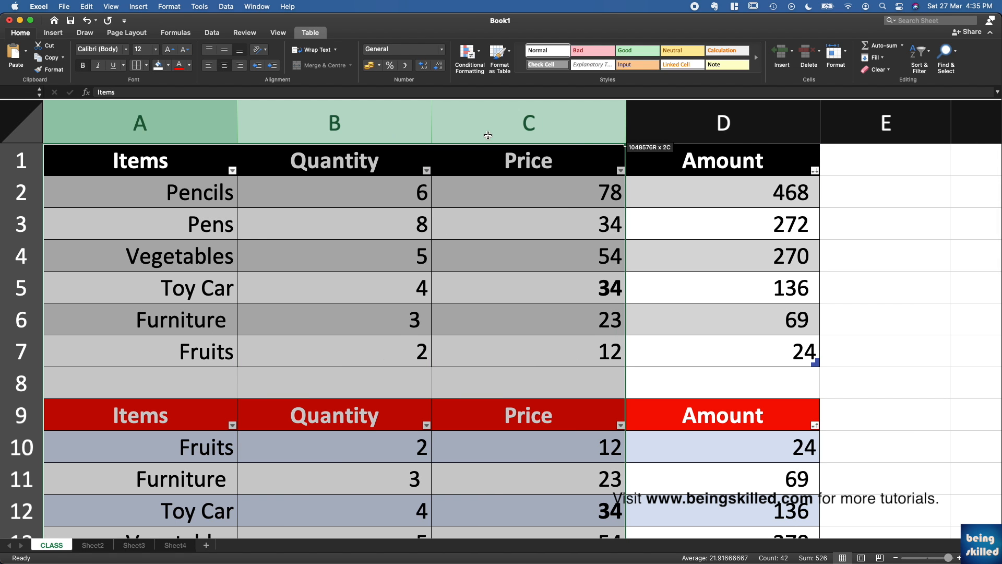
drag(631, 140, 658, 132)
click(376, 125)
Narrow only the Items column A to fit its item names
click(238, 129)
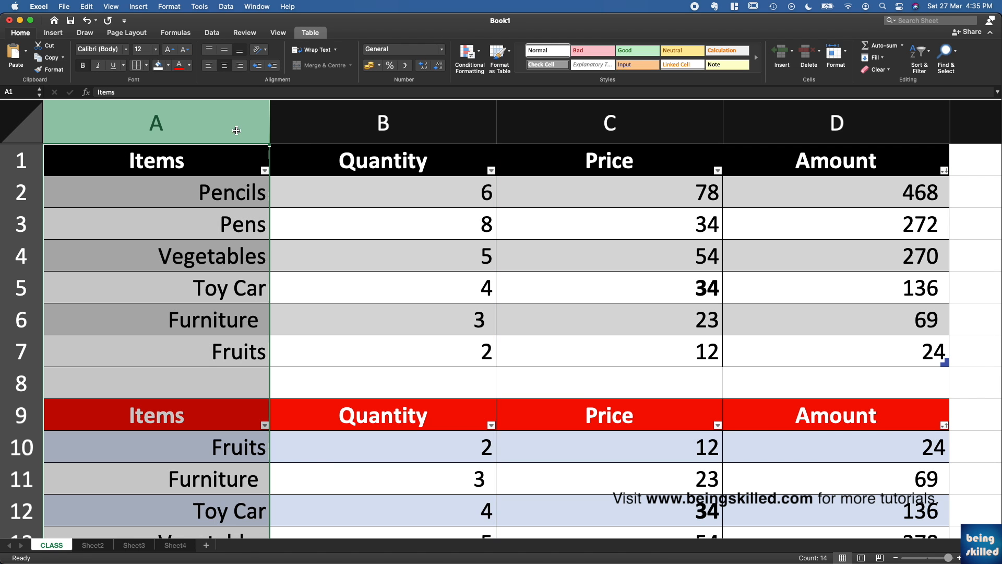
drag(265, 122, 170, 125)
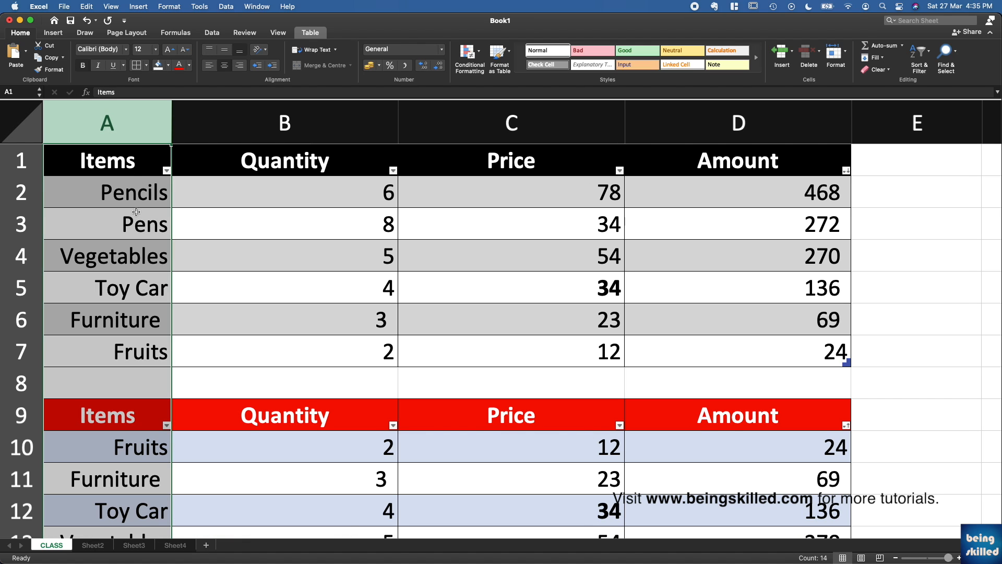
click(359, 233)
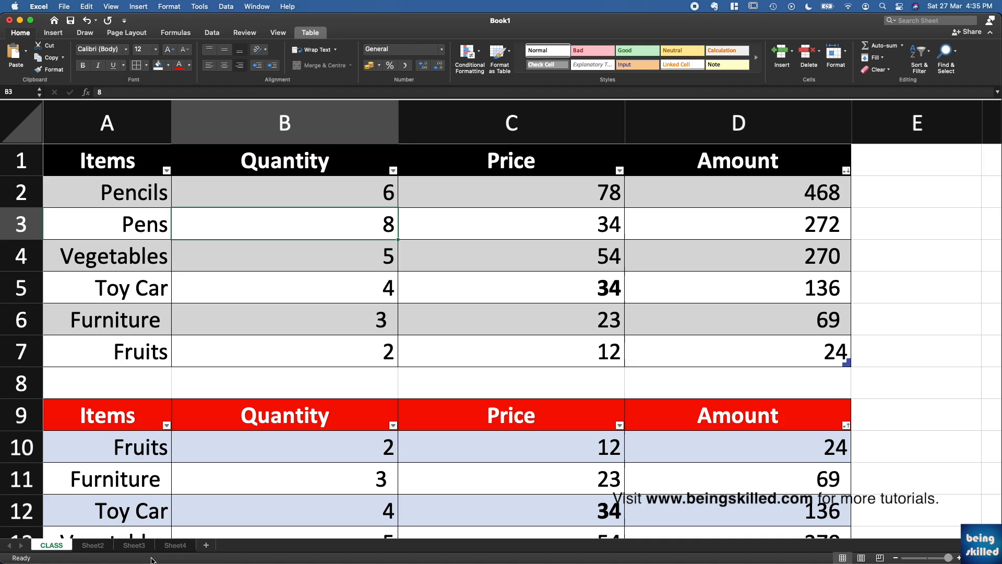
On Sheet2, enter "Hello world, this is amazing" in cell F3
click(102, 545)
click(501, 212)
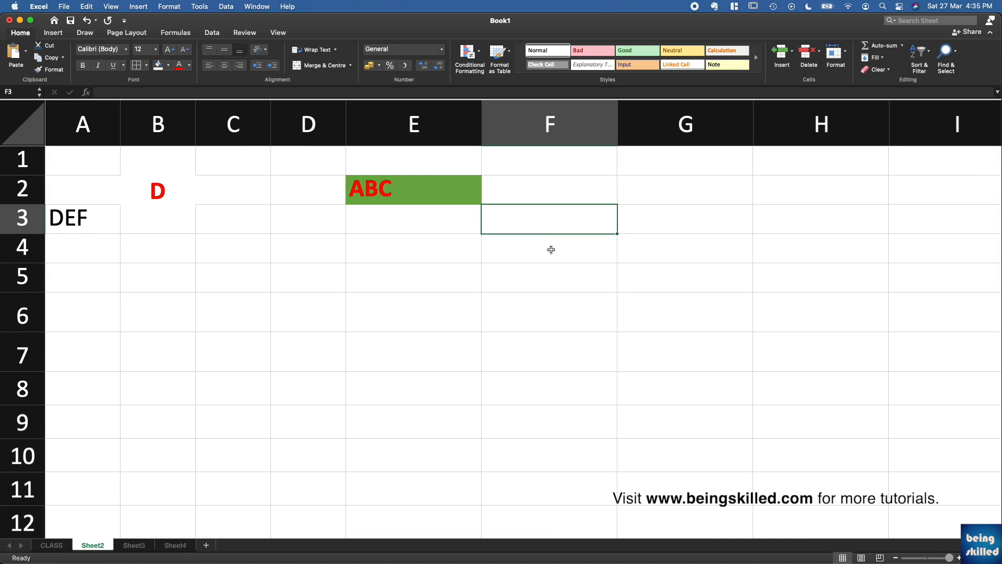
text(Helo)
key(BackSpace)
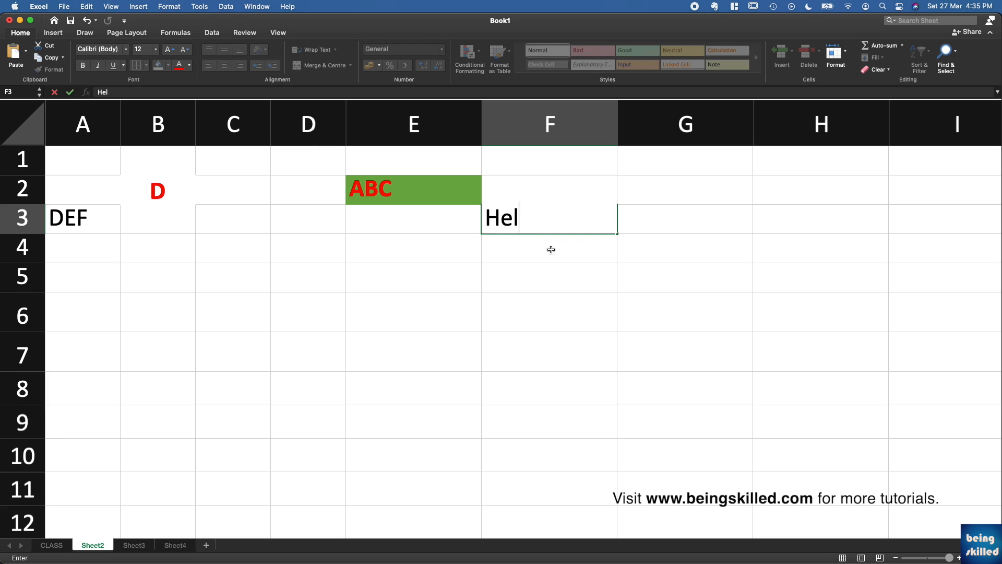
text(lo wo)
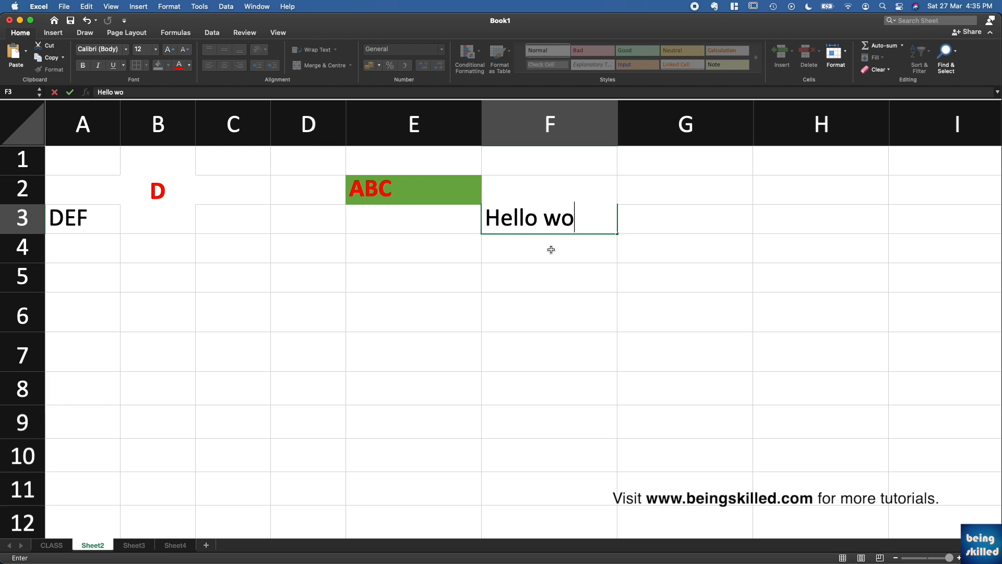
text(rd,t)
key(BackSpace)
key(BackSpace)
key(BackSpace)
text(d, thi)
key(BackSpace)
text(his)
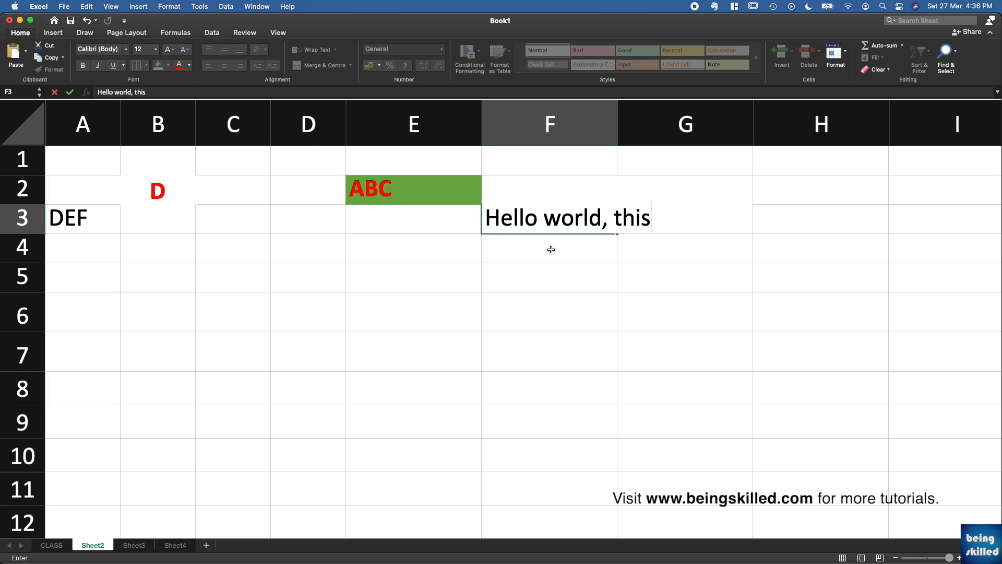
text( is amazing)
key(Return)
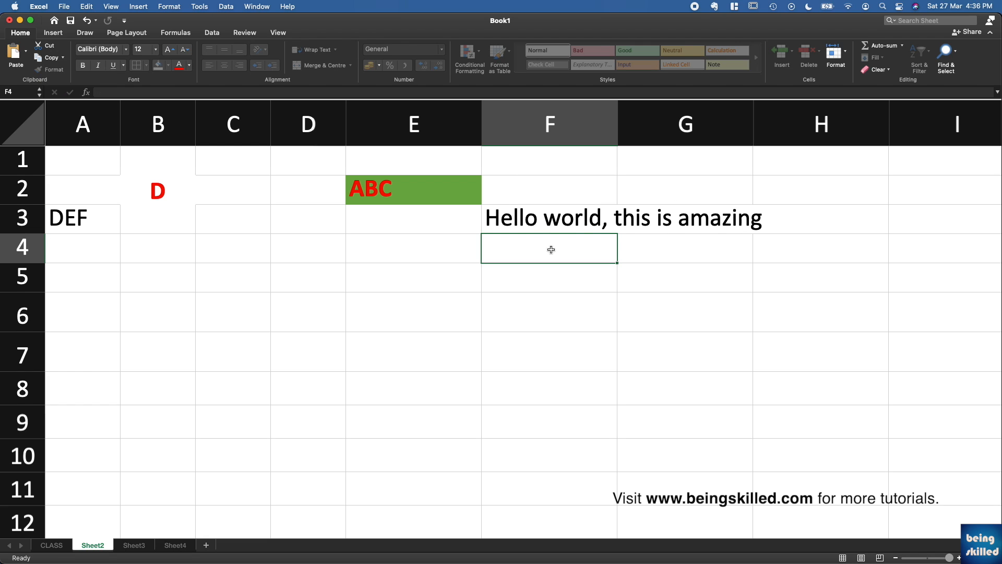
Apply Wrap Text to cell F3
click(556, 226)
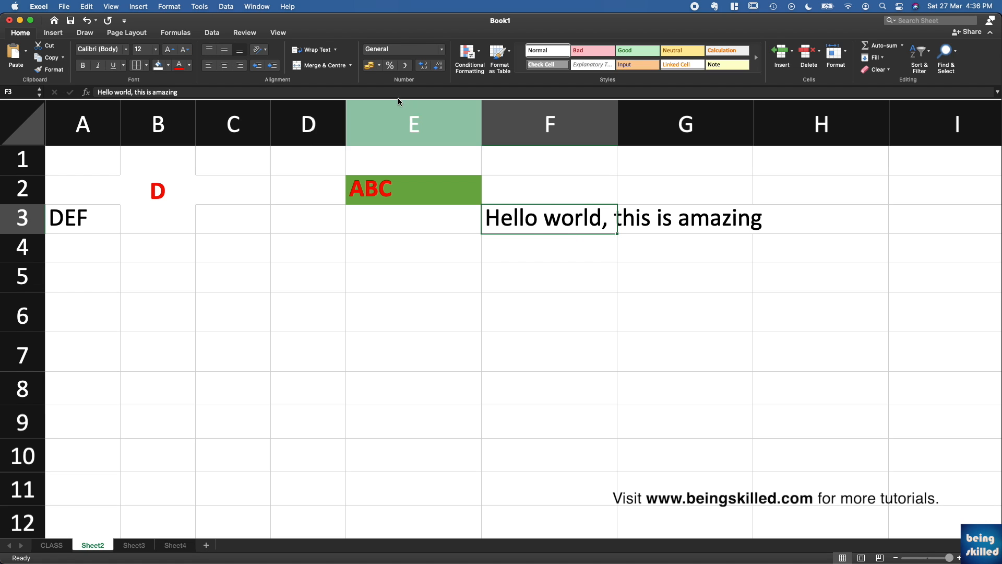
click(318, 50)
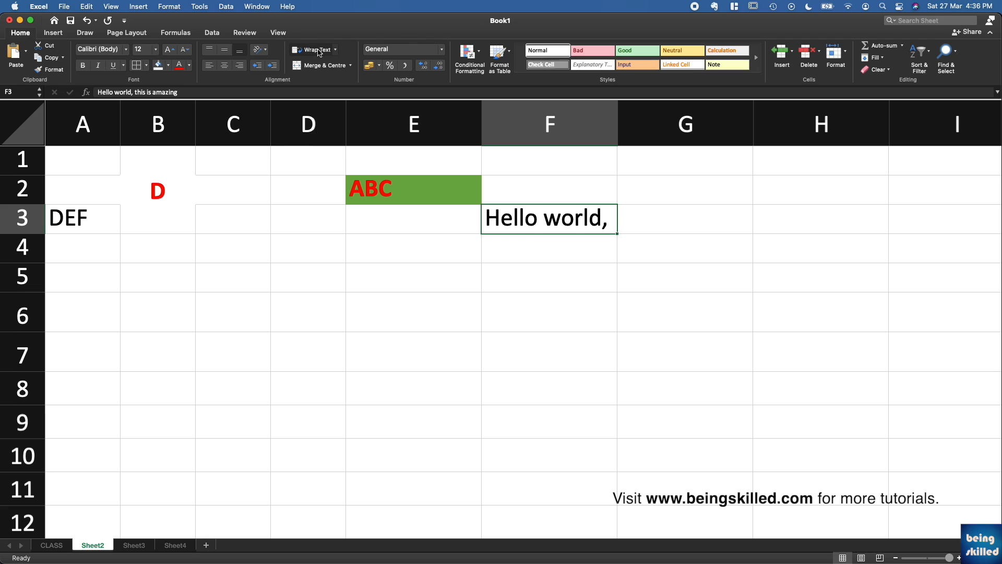
Auto-fit the height of row 3 to the wrapped text in cell F3
double_click(30, 234)
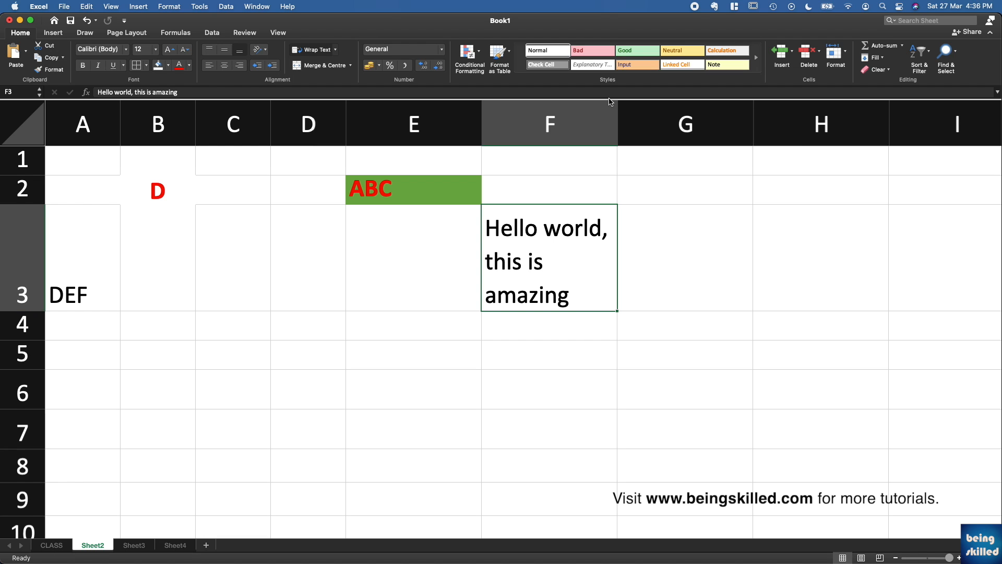
click(609, 124)
click(624, 120)
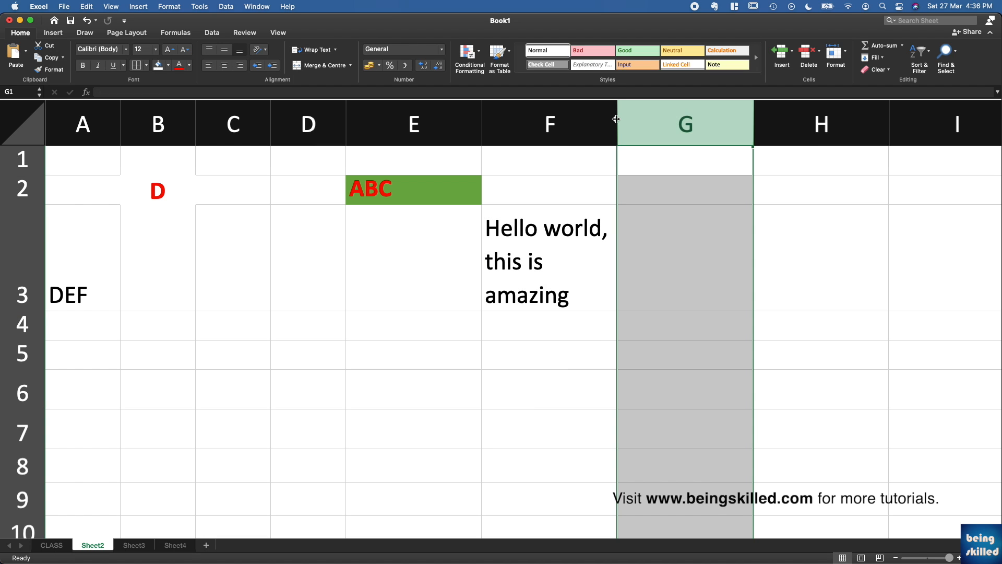
click(589, 124)
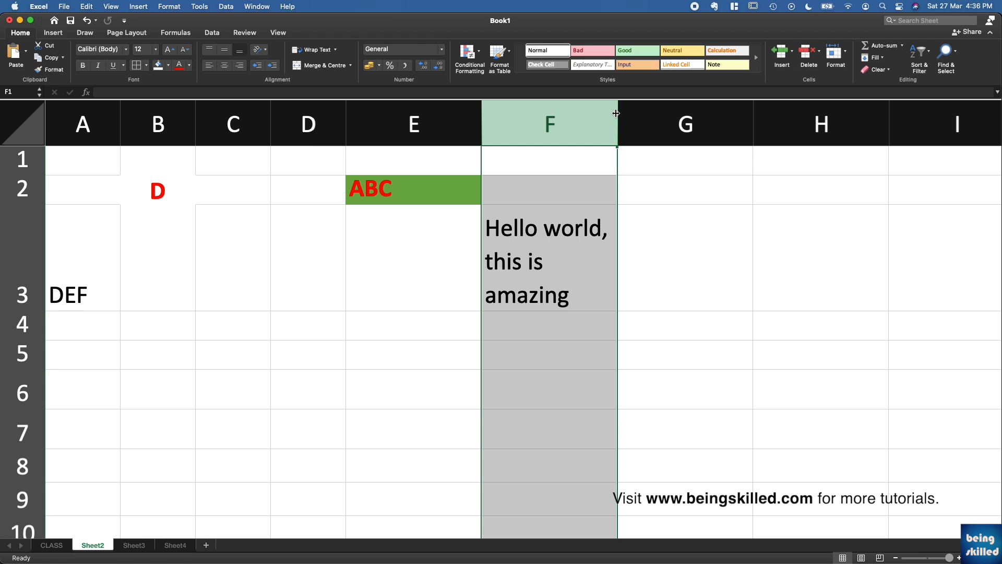
click(558, 246)
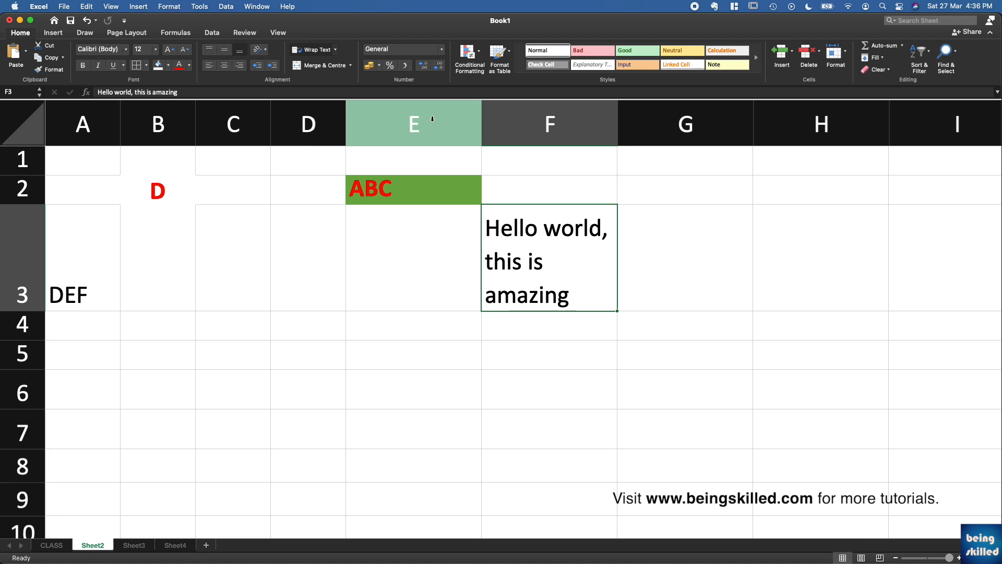
Turn off Wrap Text for cell F3 and auto-fit column F to the full sentence
click(313, 50)
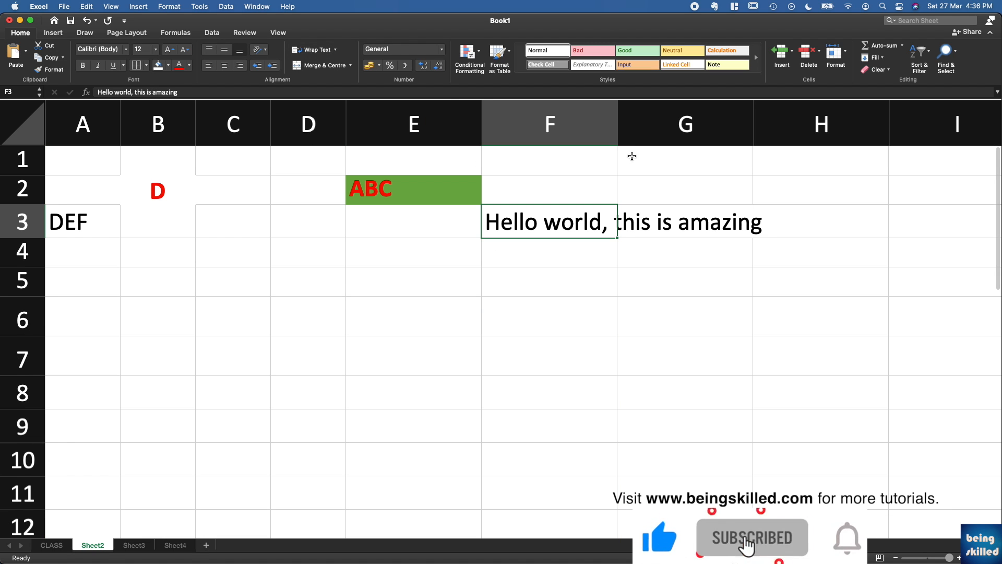
double_click(618, 119)
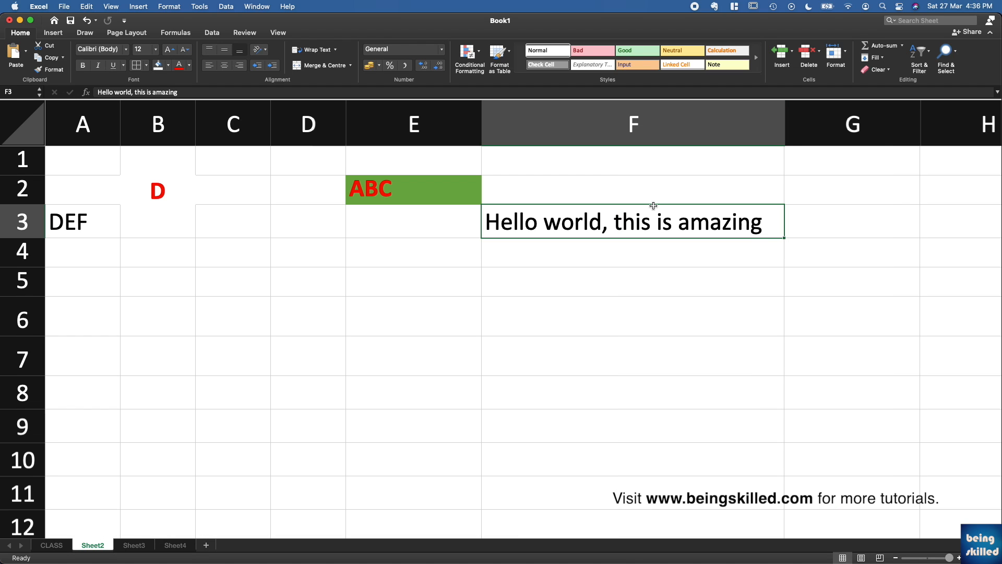
Narrow column F to about the width of "Hello world," and reapply Wrap Text to cell F3
drag(786, 133, 620, 137)
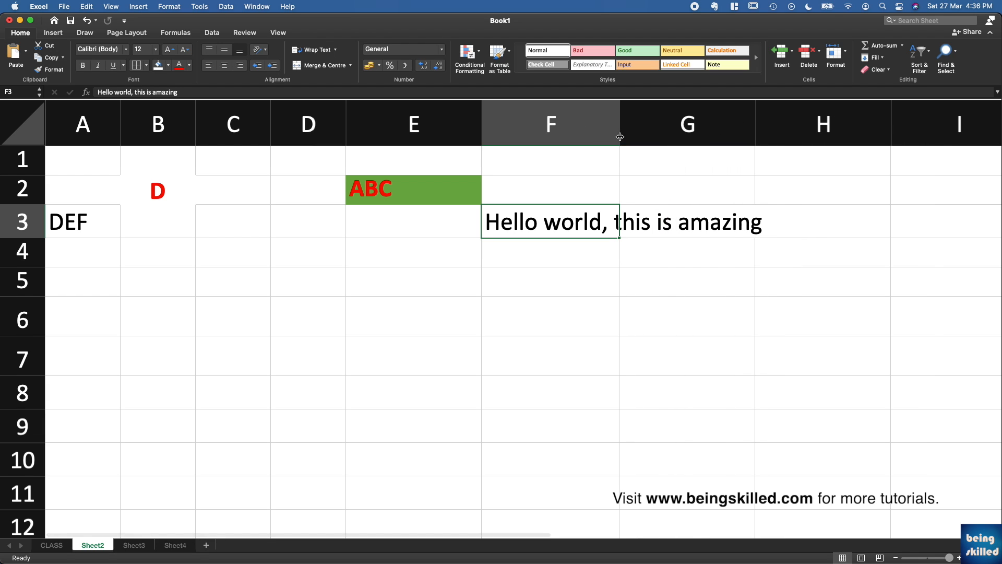
click(312, 50)
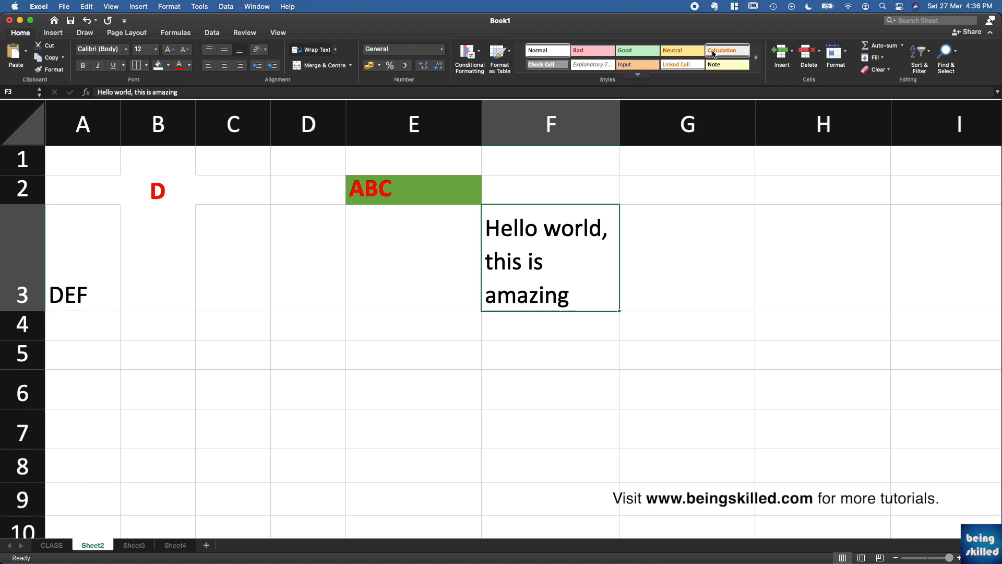
Widen column F until the wrapped sentence fits on one line, and auto-fit the height of row 3
drag(619, 129, 623, 159)
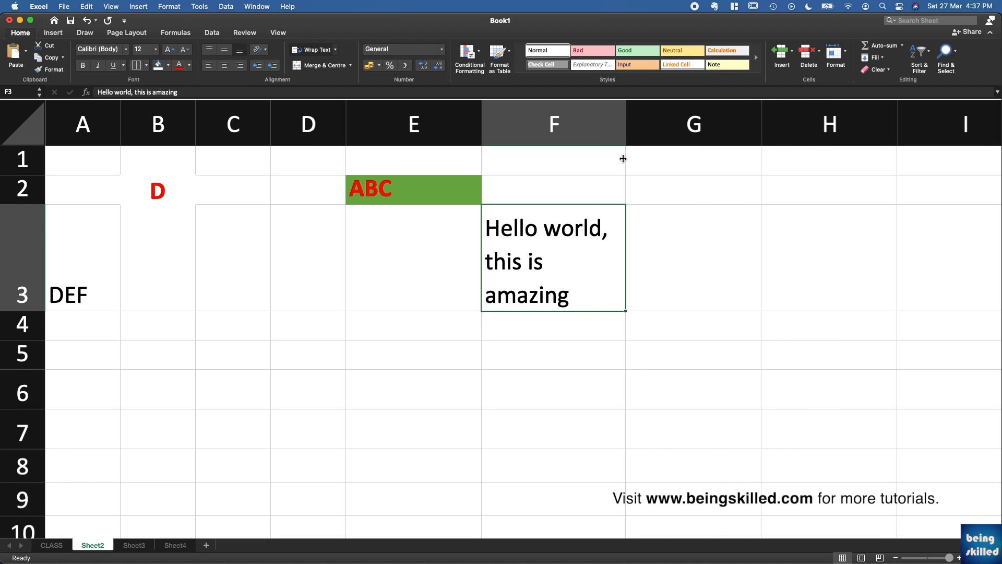
drag(627, 128, 784, 133)
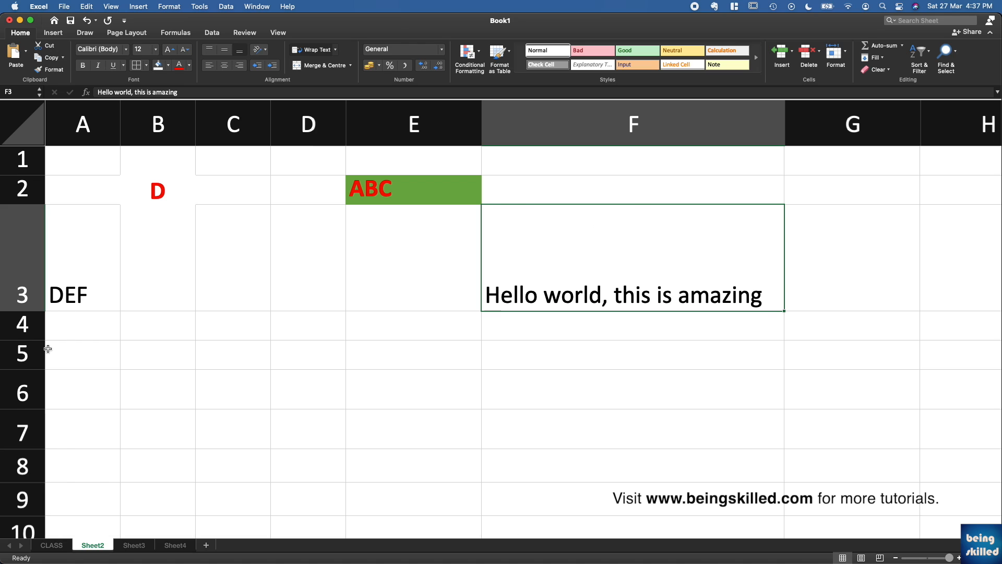
click(19, 308)
double_click(18, 309)
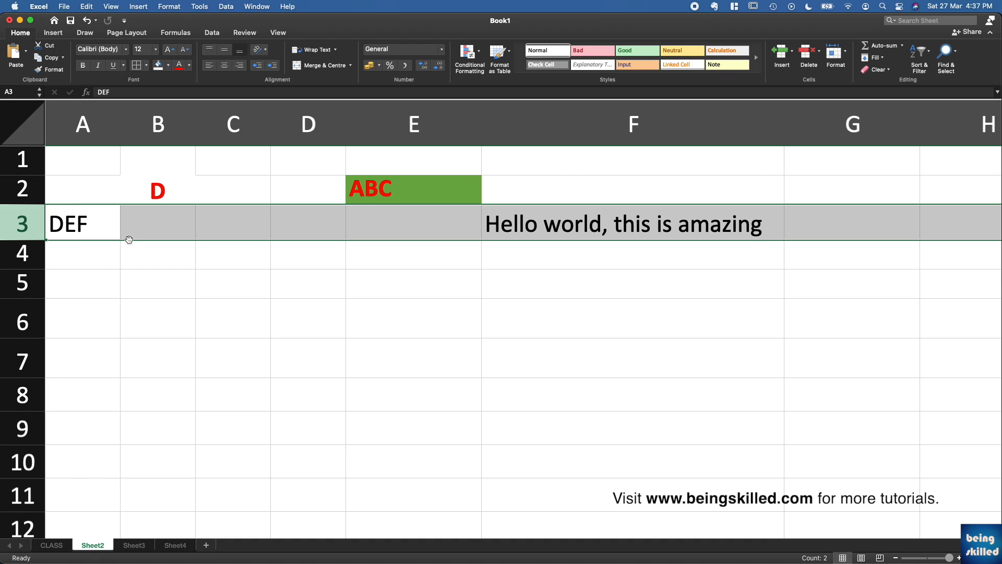
click(324, 224)
click(449, 232)
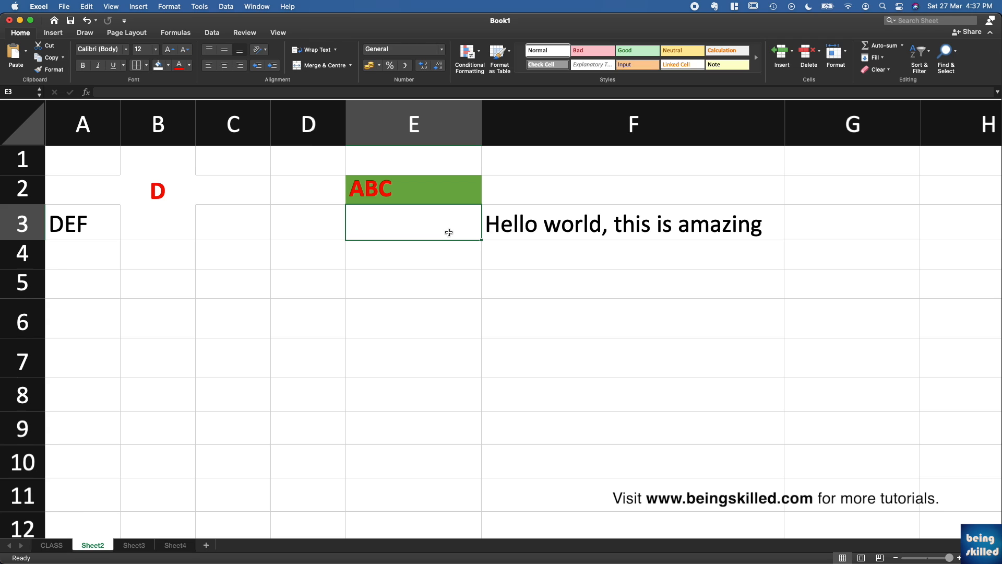